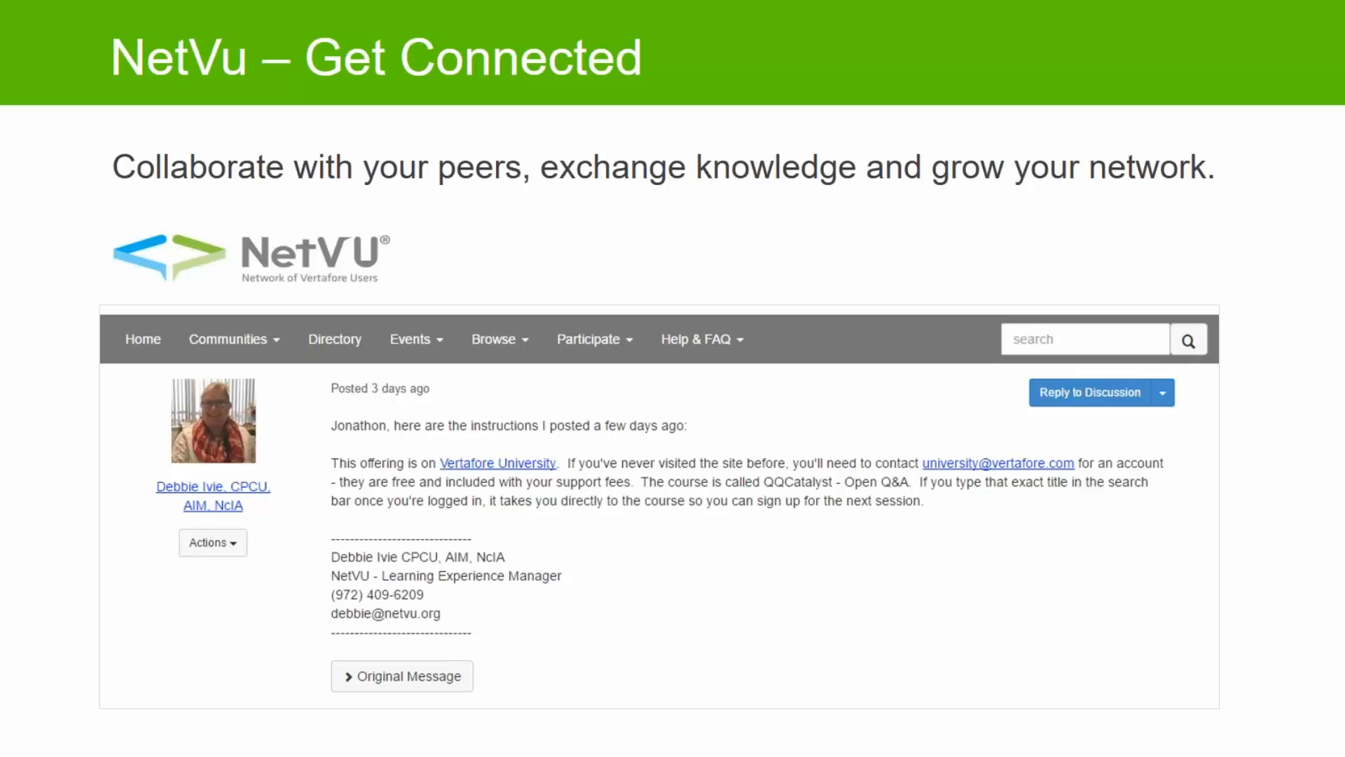
pyautogui.click(236, 603)
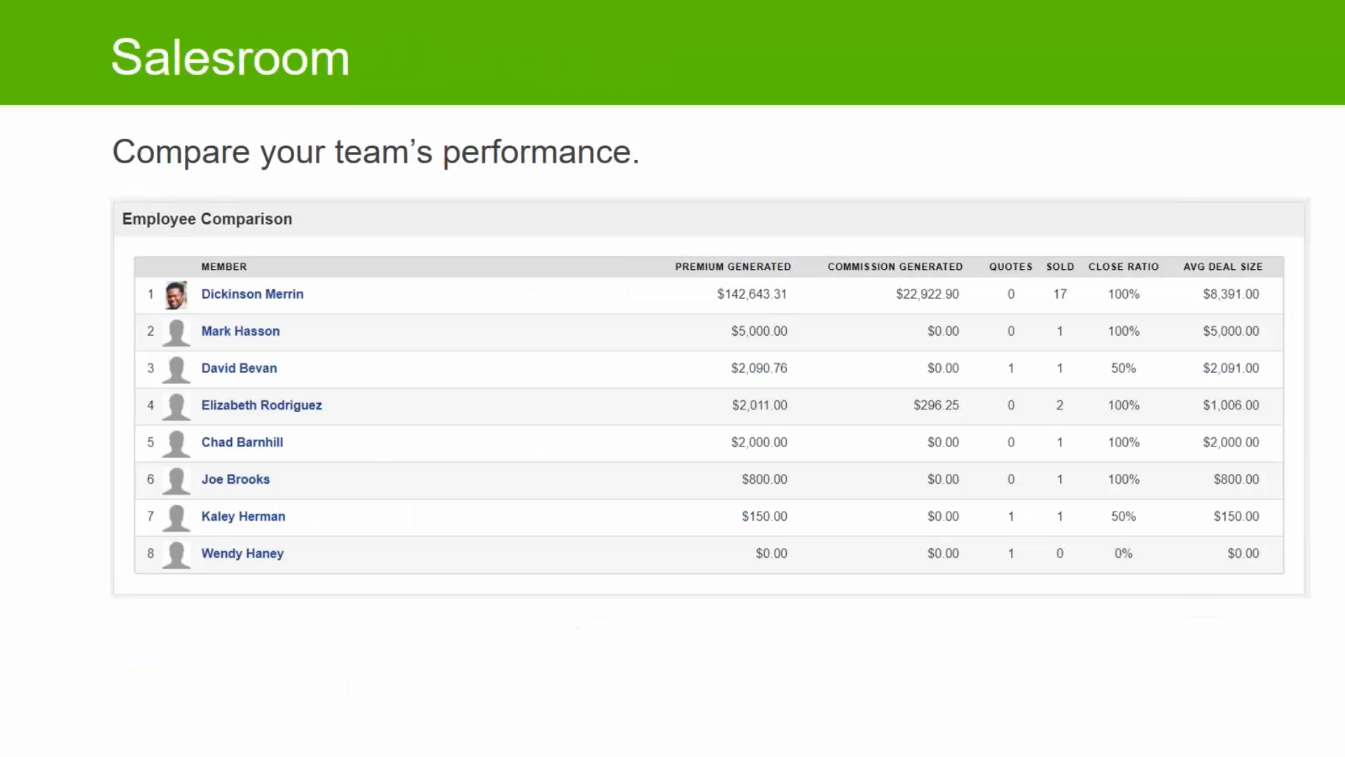
# - Switch from the slide show to the QQCatalyst dashboard in the browser and open the Salesroom
pyautogui.hotkey('alt', 'Tab')
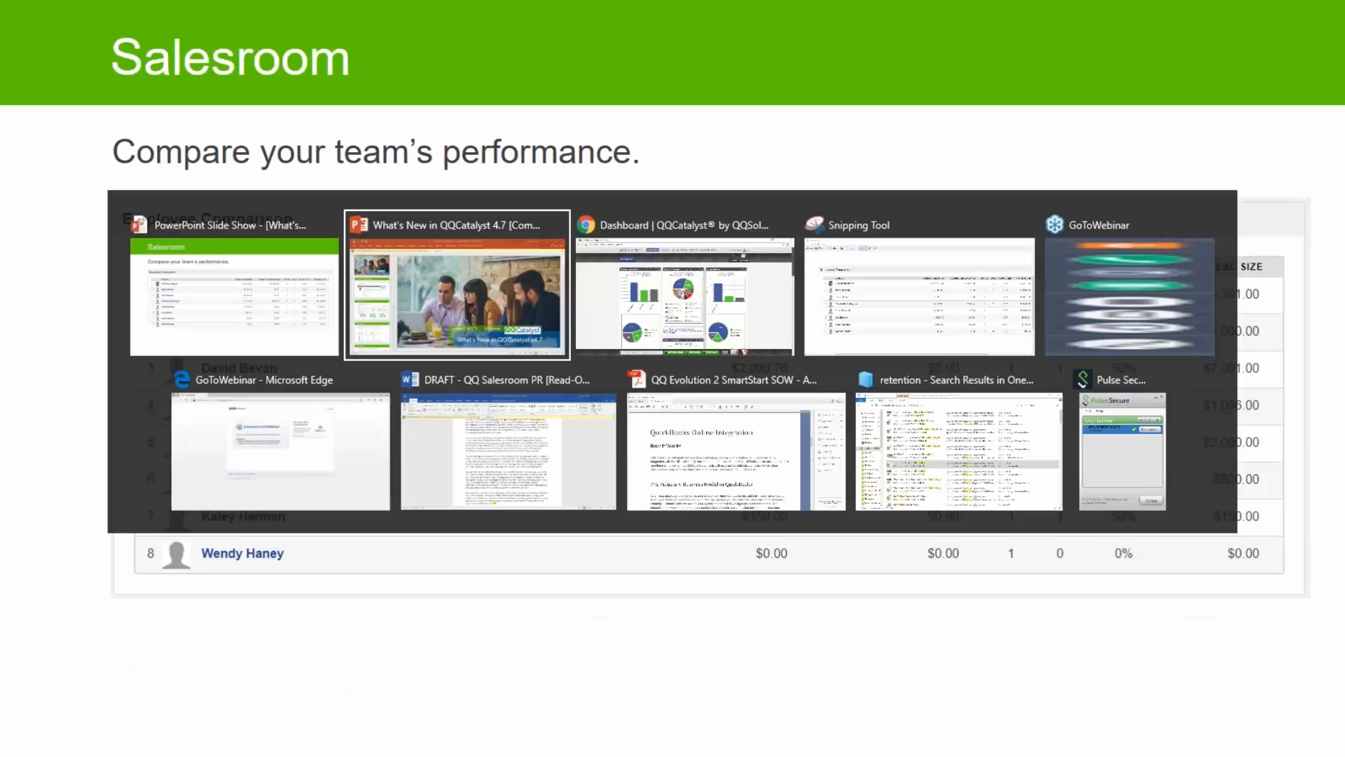
pyautogui.hotkey('alt', 'Tab')
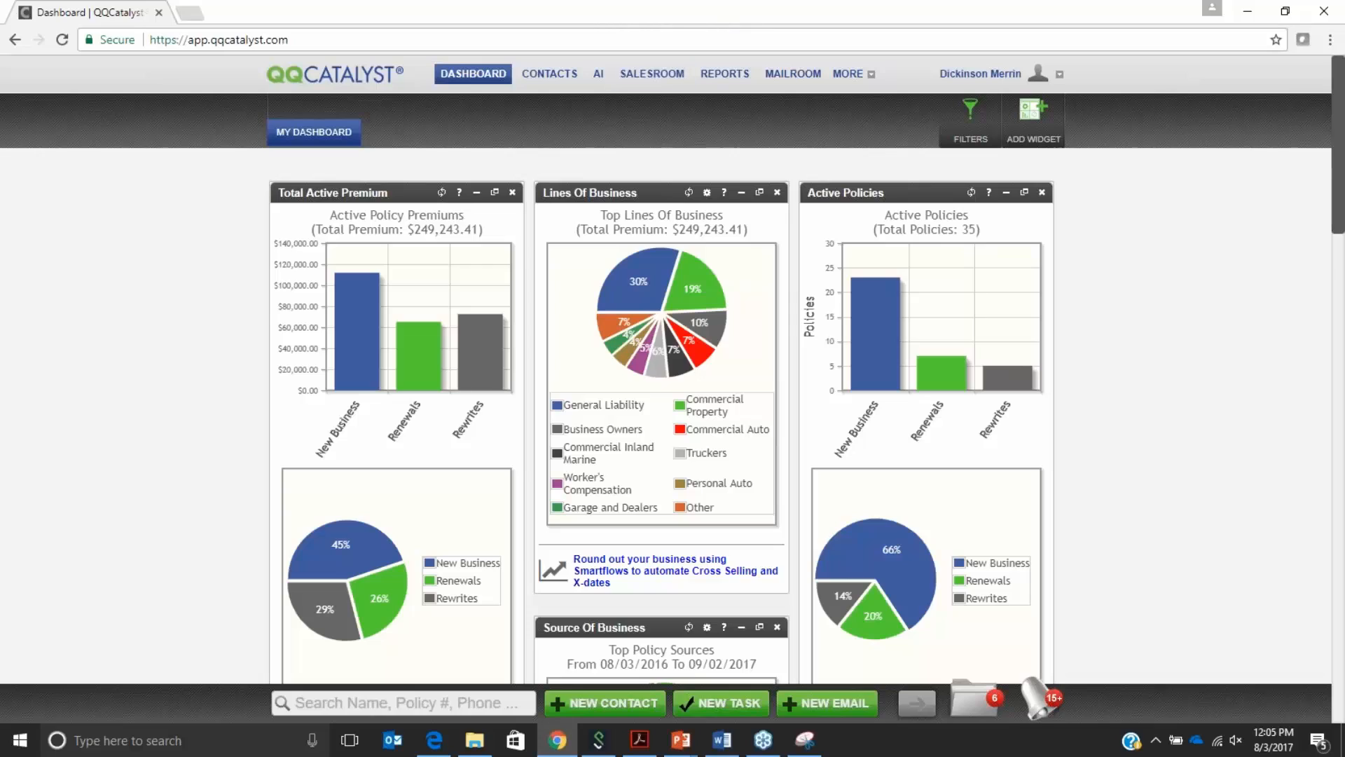
pyautogui.click(645, 82)
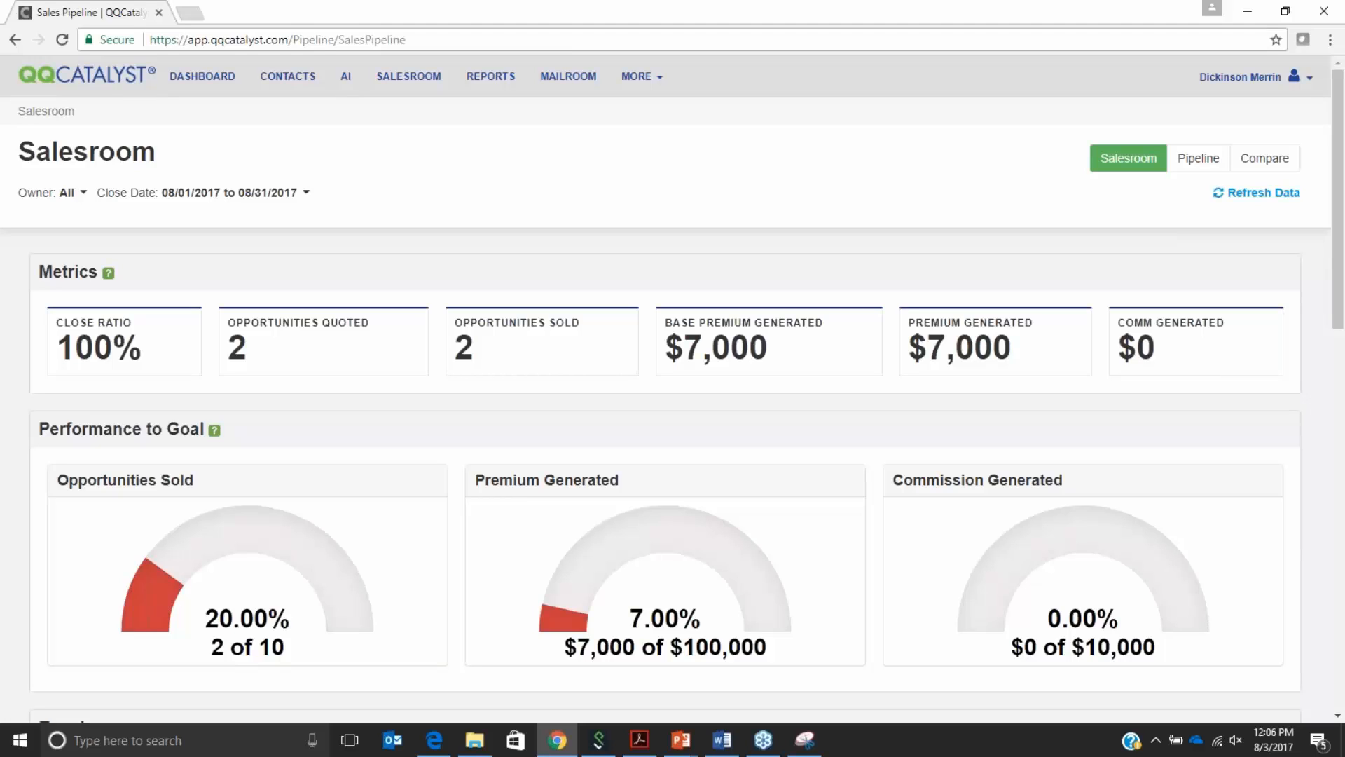
# - Check the owner filter's choices and set the Salesroom close date range to Year to Month End
pyautogui.click(73, 194)
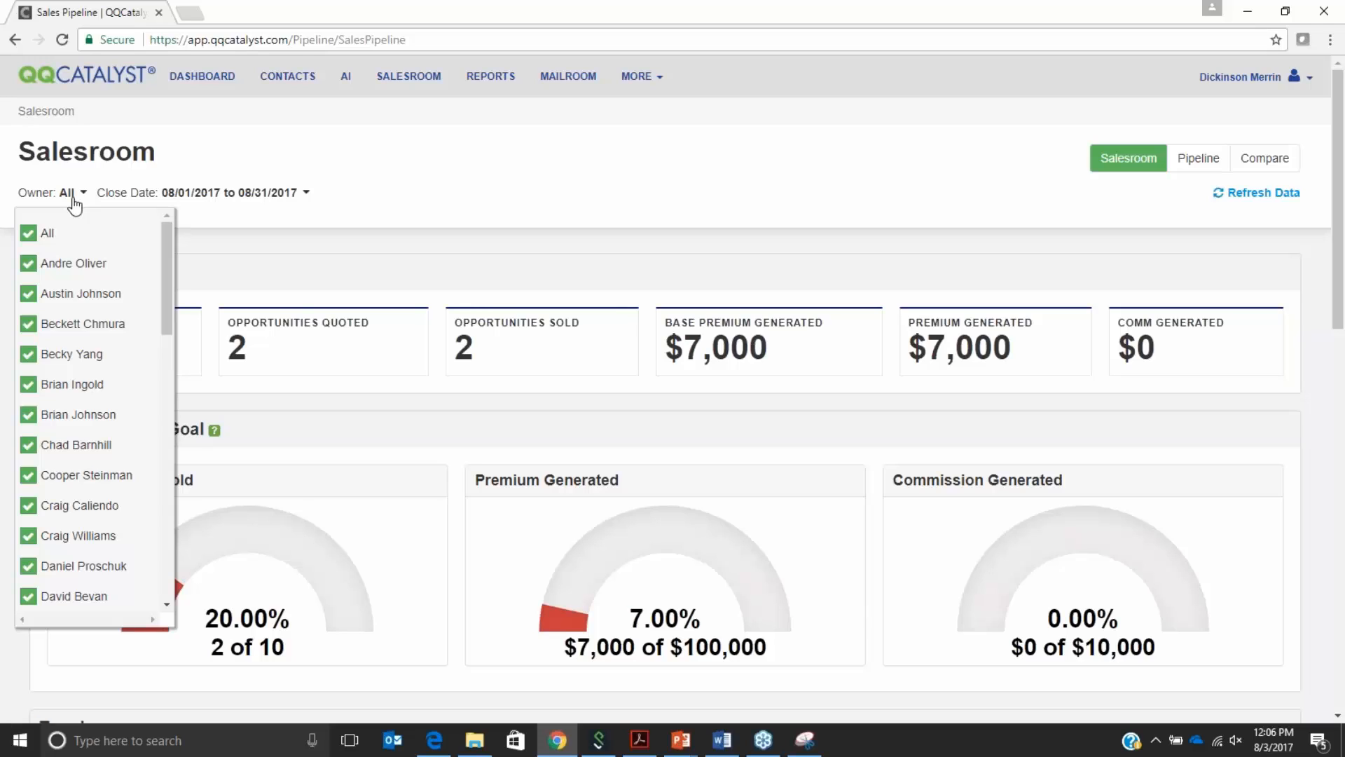
pyautogui.click(73, 198)
pyautogui.click(216, 196)
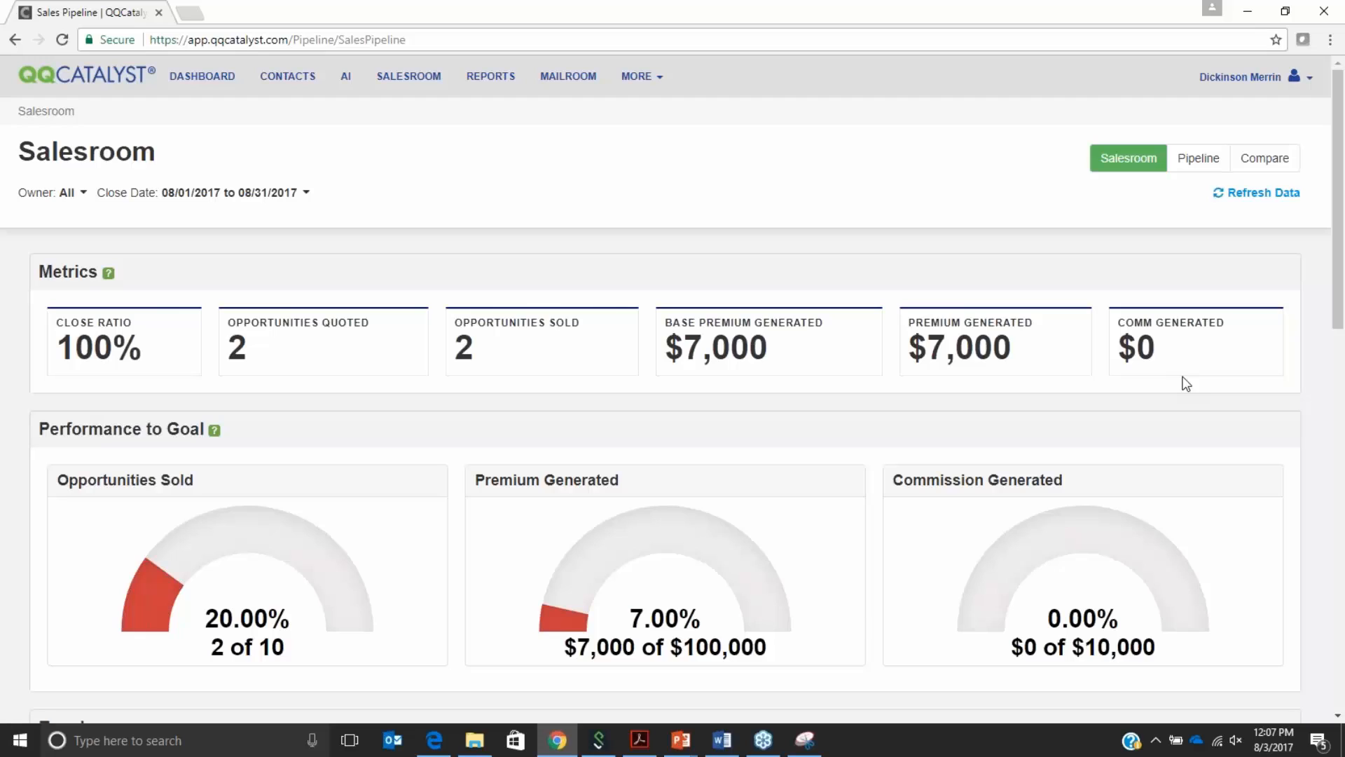
pyautogui.click(218, 195)
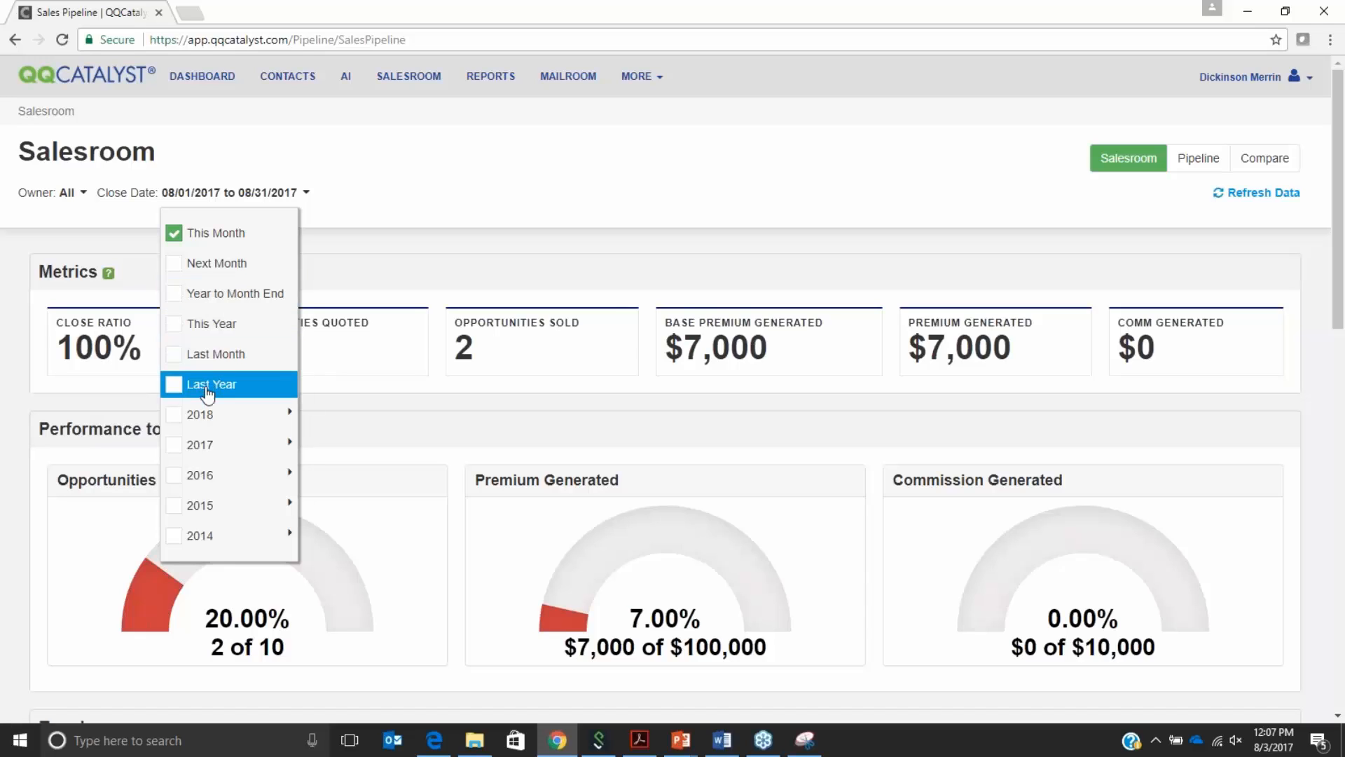
pyautogui.moveTo(209, 416)
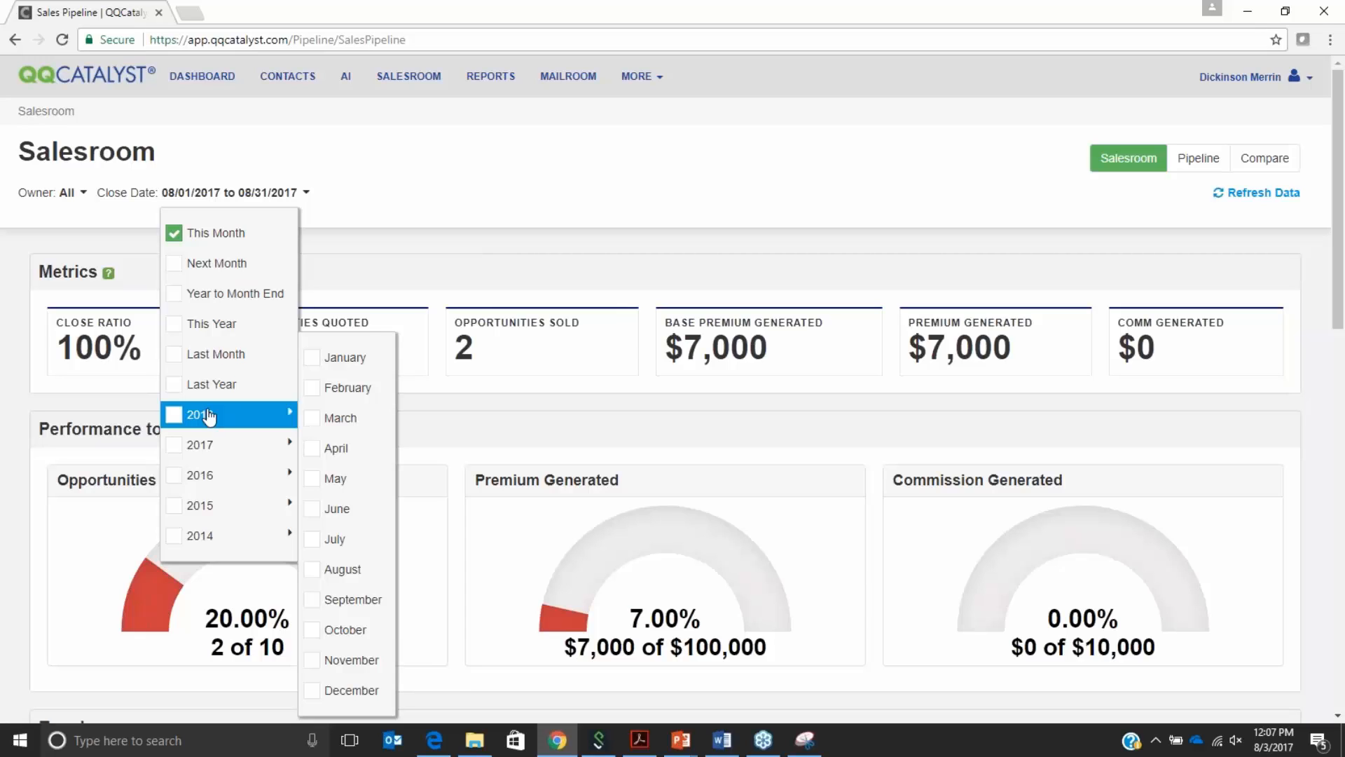
pyautogui.click(214, 294)
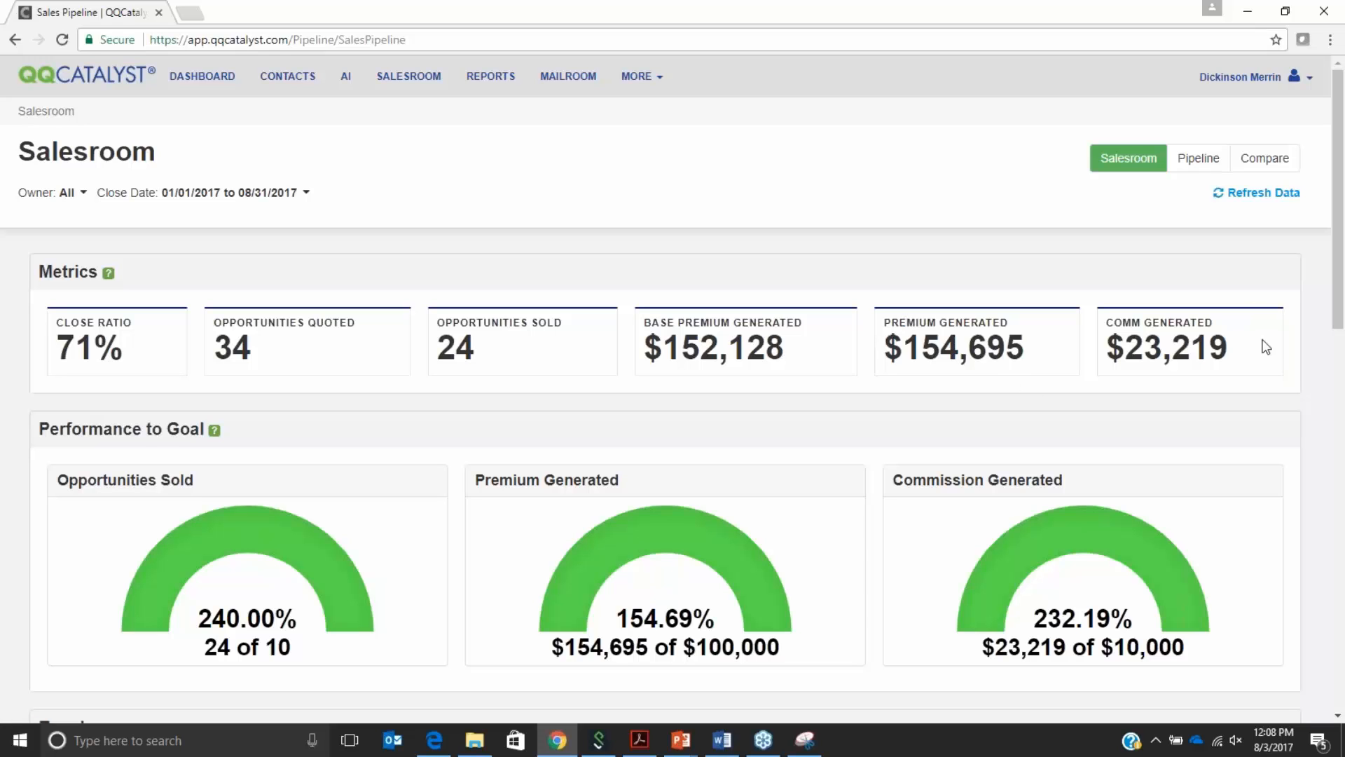
# - Open My Preferences in a new browser tab and go to the Goals section of the employee info
pyautogui.scroll(-2, 1266, 347)
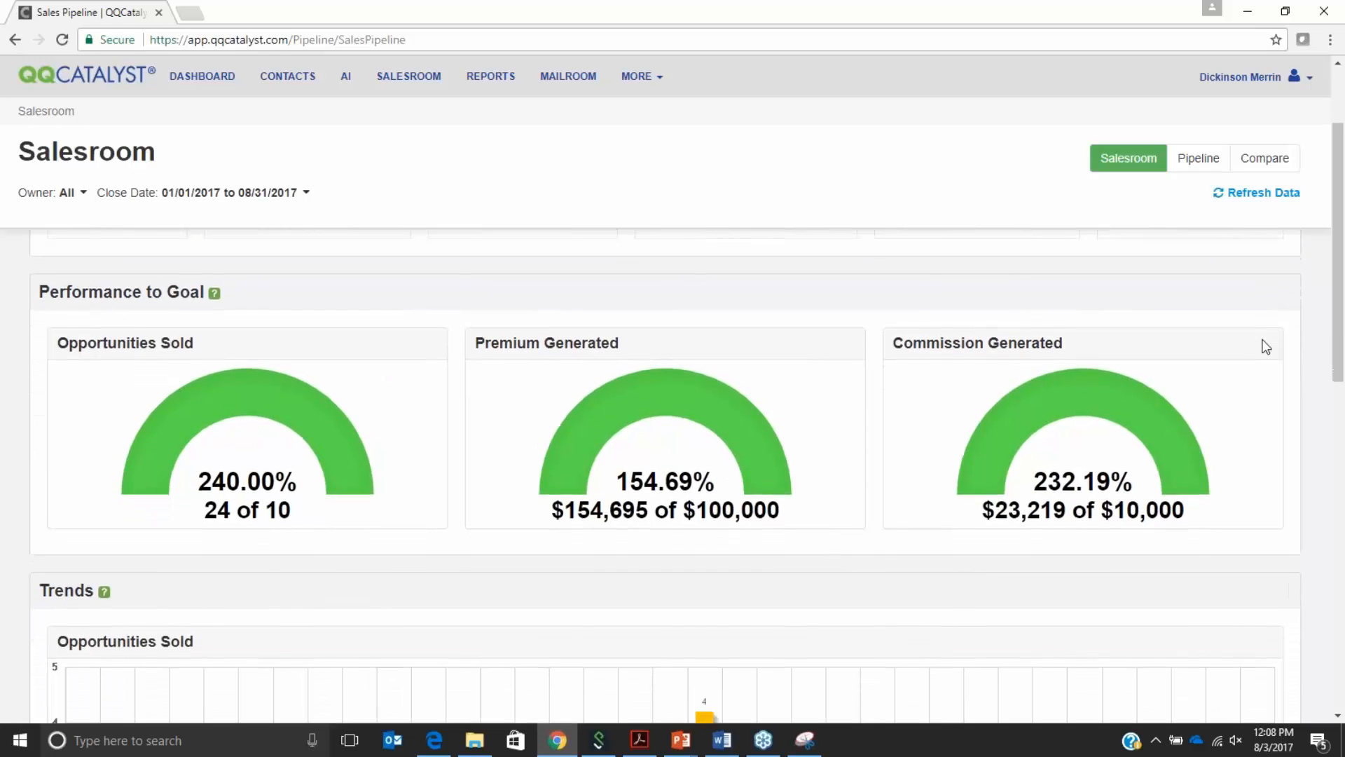
pyautogui.scroll(-1, 1266, 347)
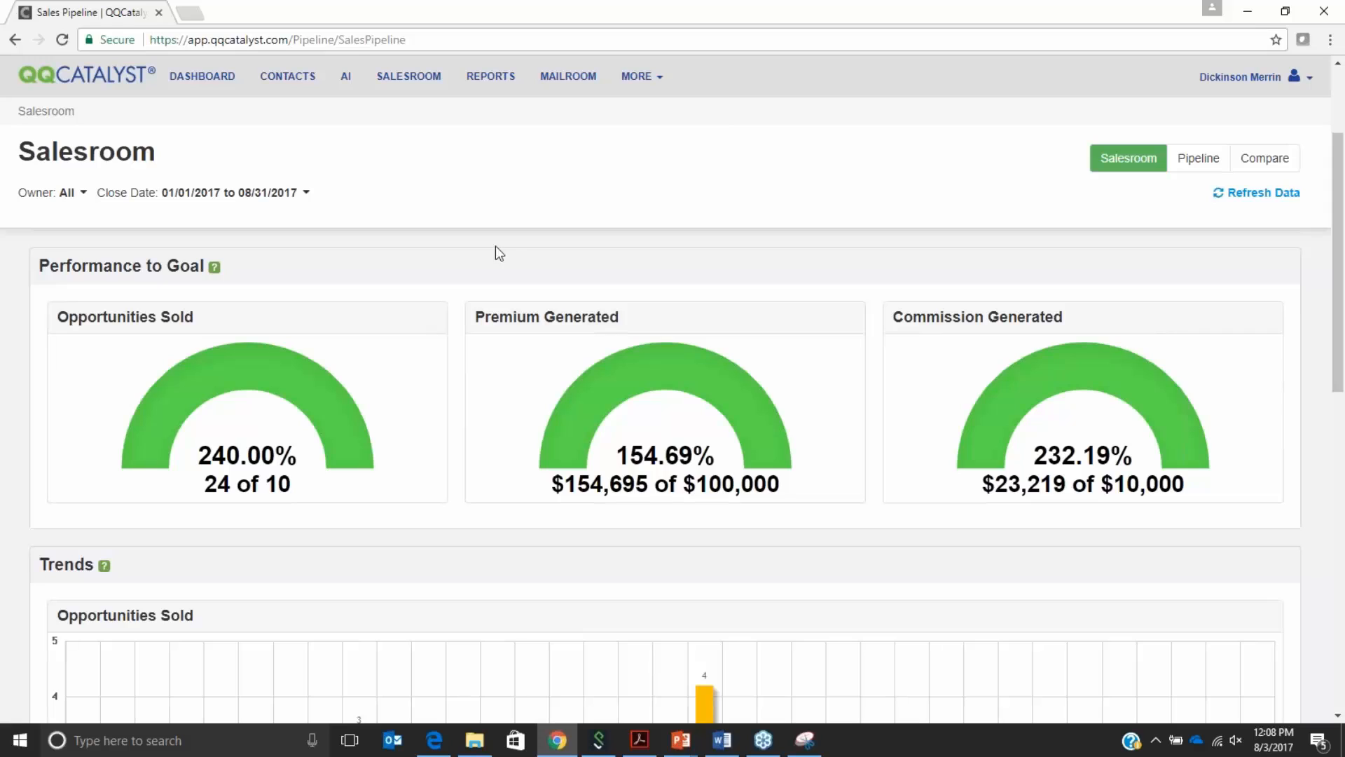
pyautogui.click(1179, 76)
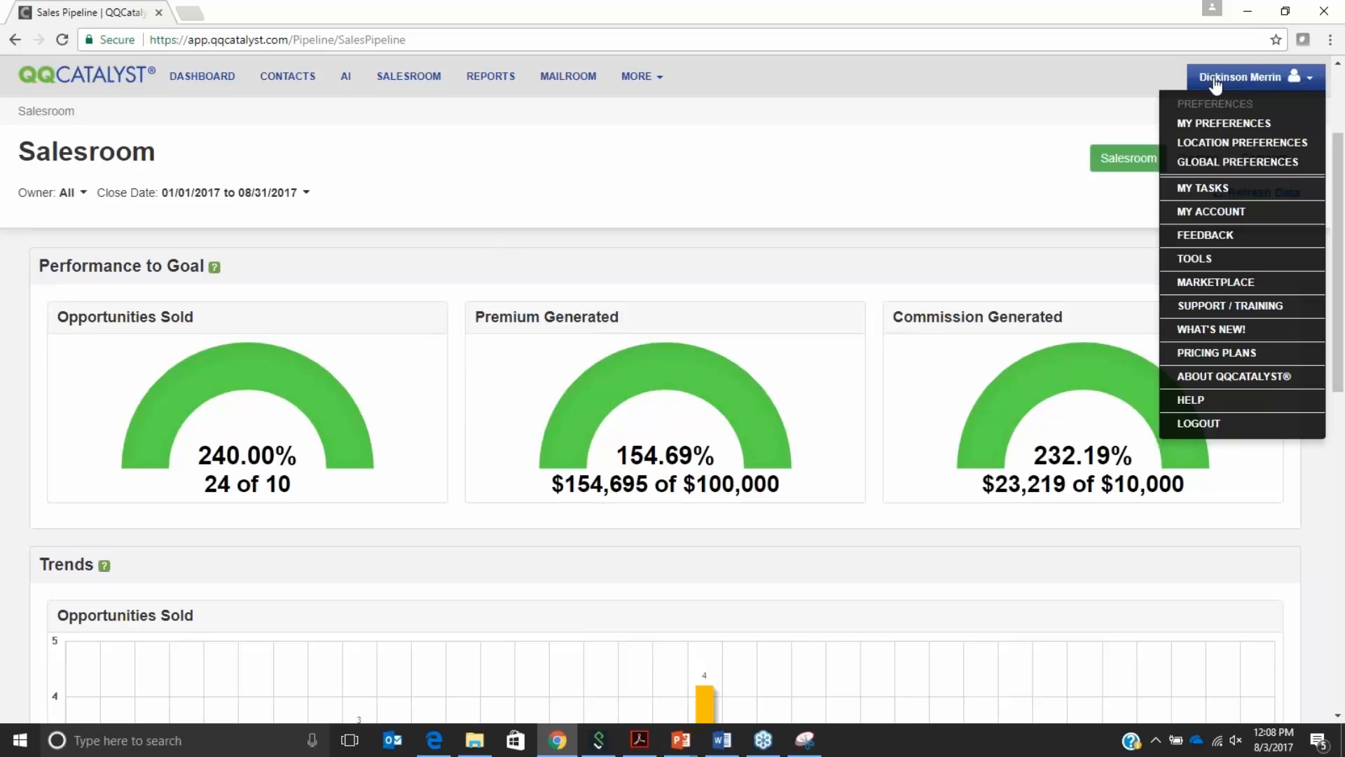
pyautogui.rightClick(1211, 130)
pyautogui.click(1212, 133)
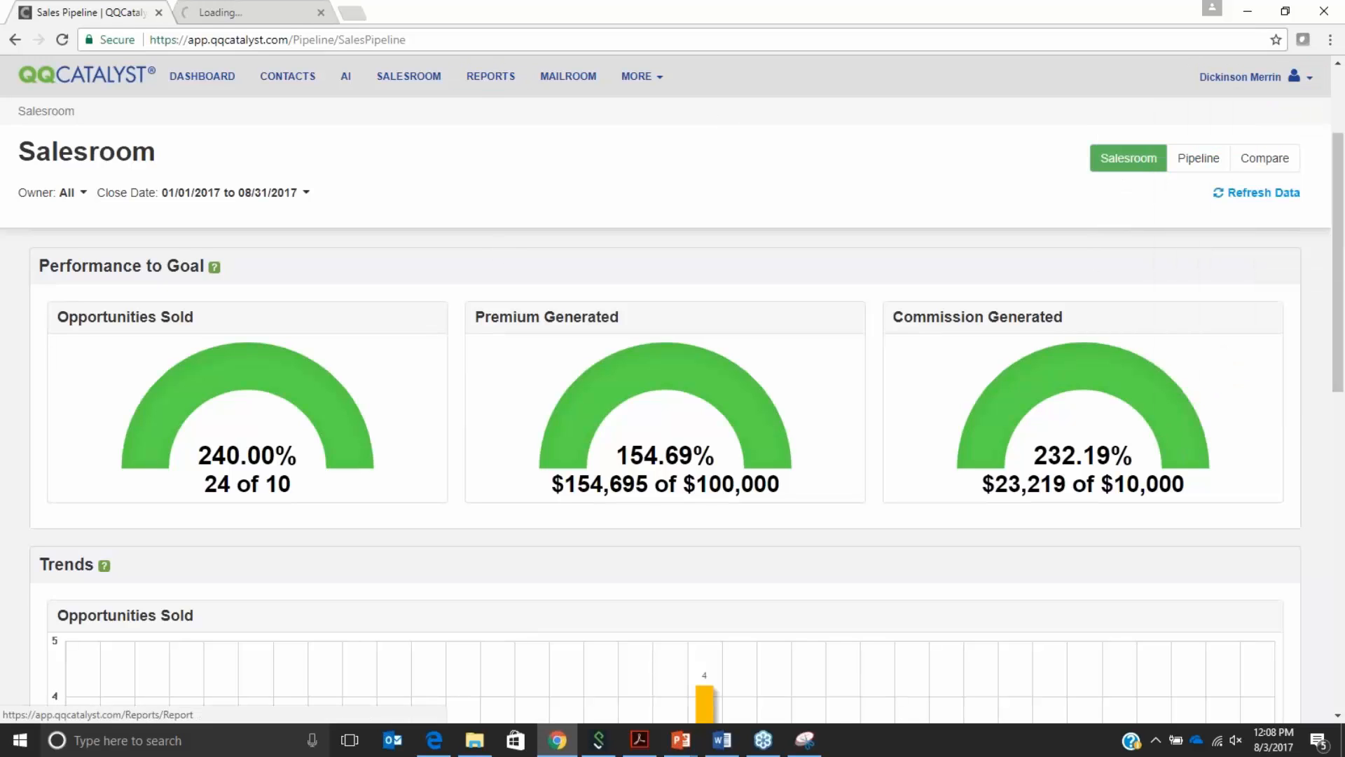
pyautogui.click(273, 12)
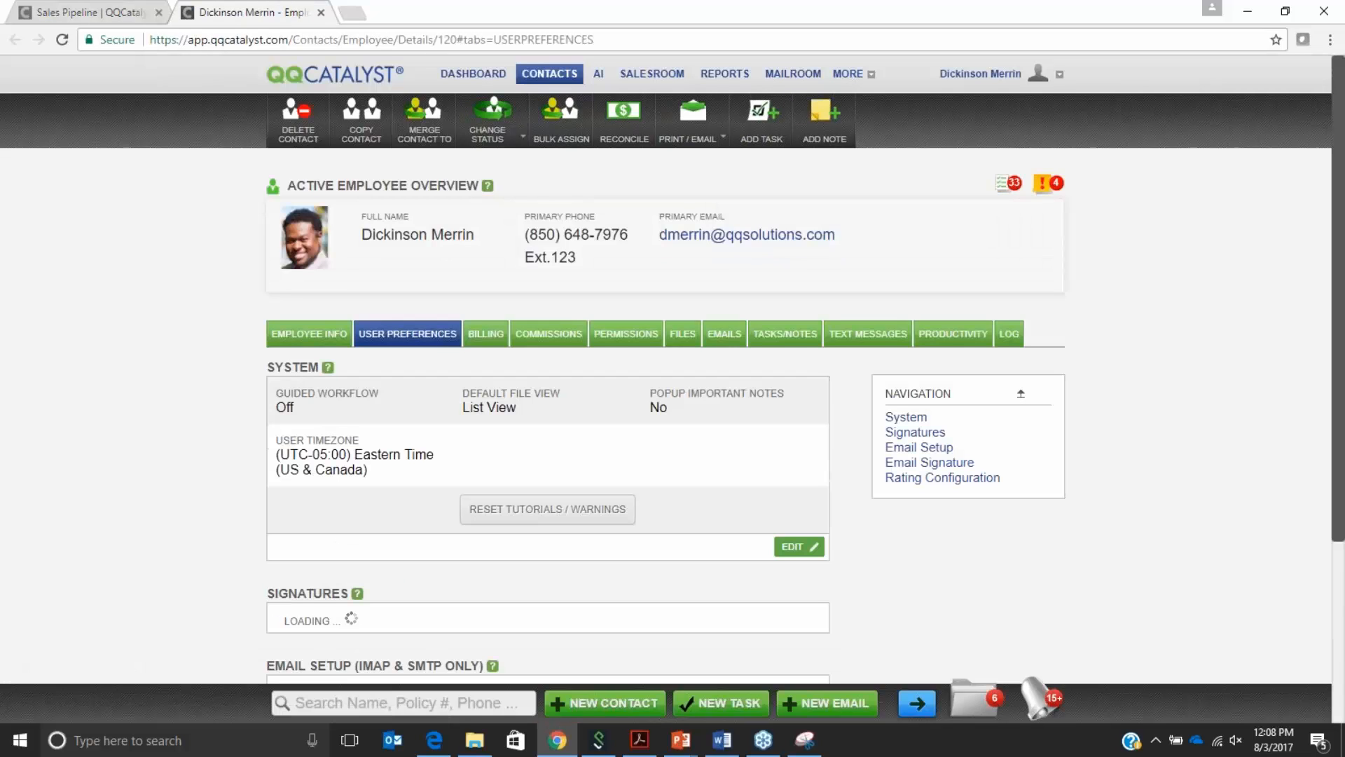
pyautogui.click(313, 328)
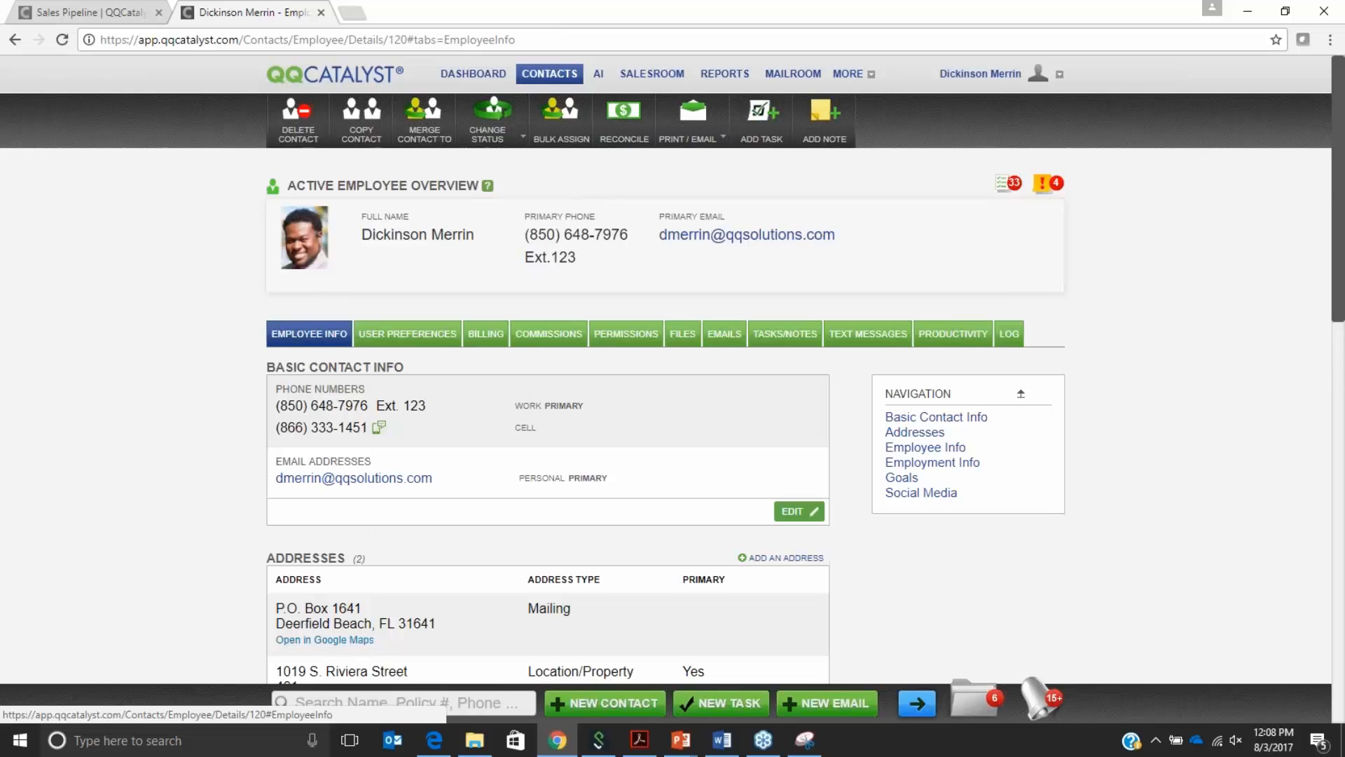
pyautogui.click(903, 492)
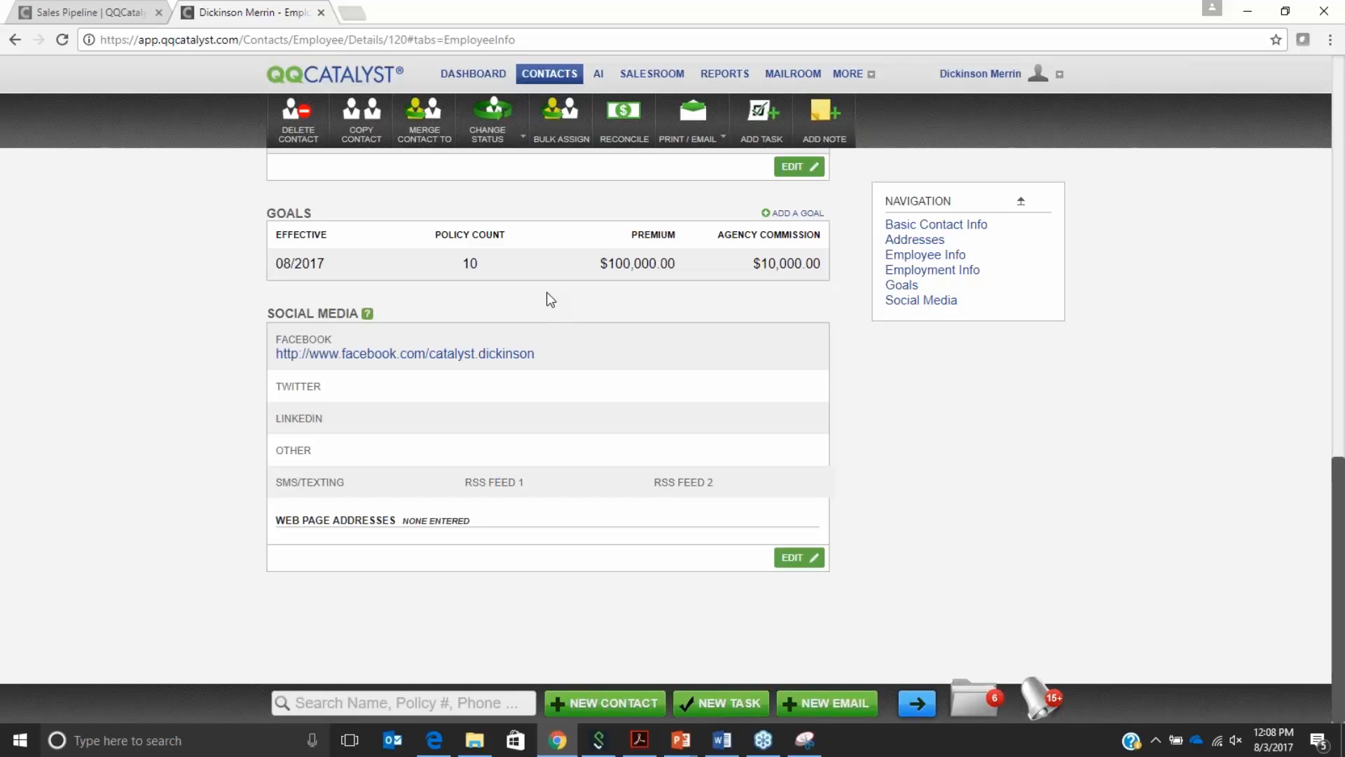
pyautogui.click(799, 214)
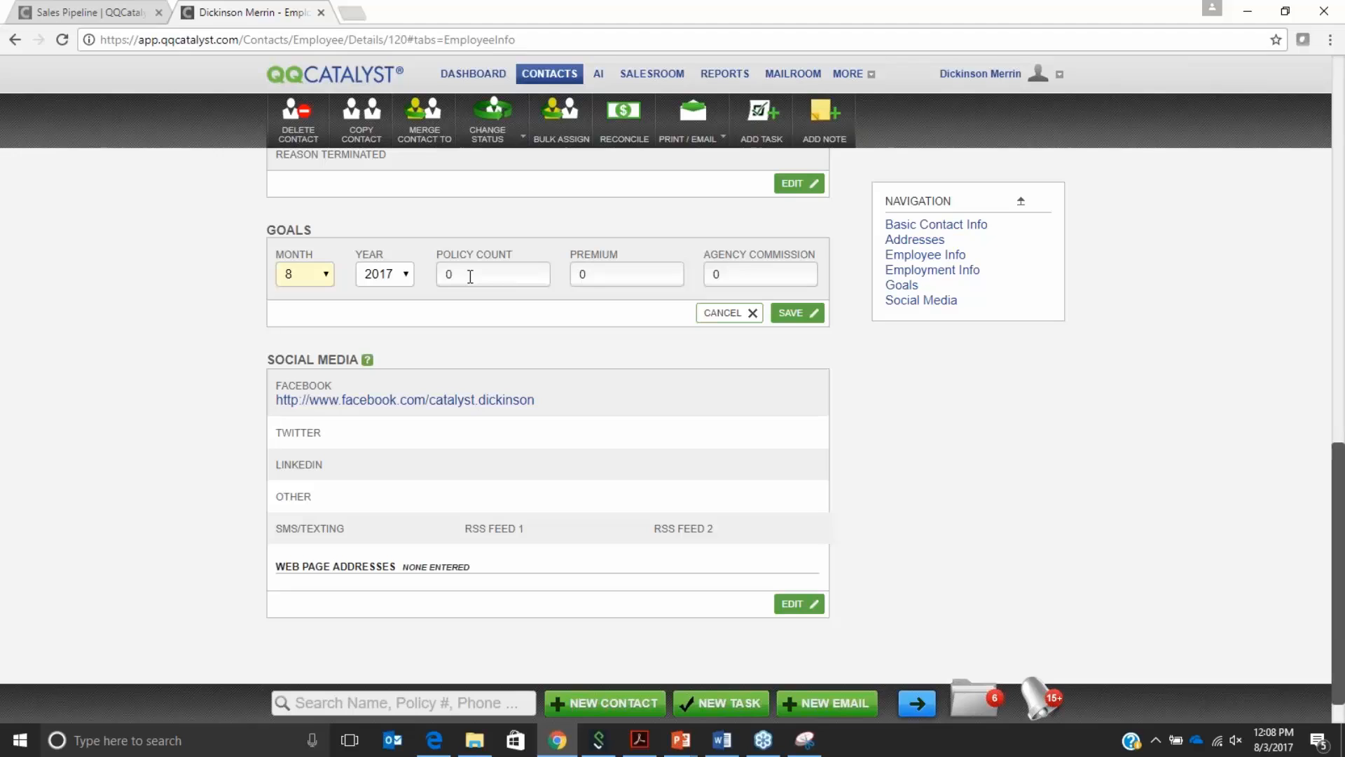
pyautogui.moveTo(611, 274); pyautogui.dragTo(580, 273)
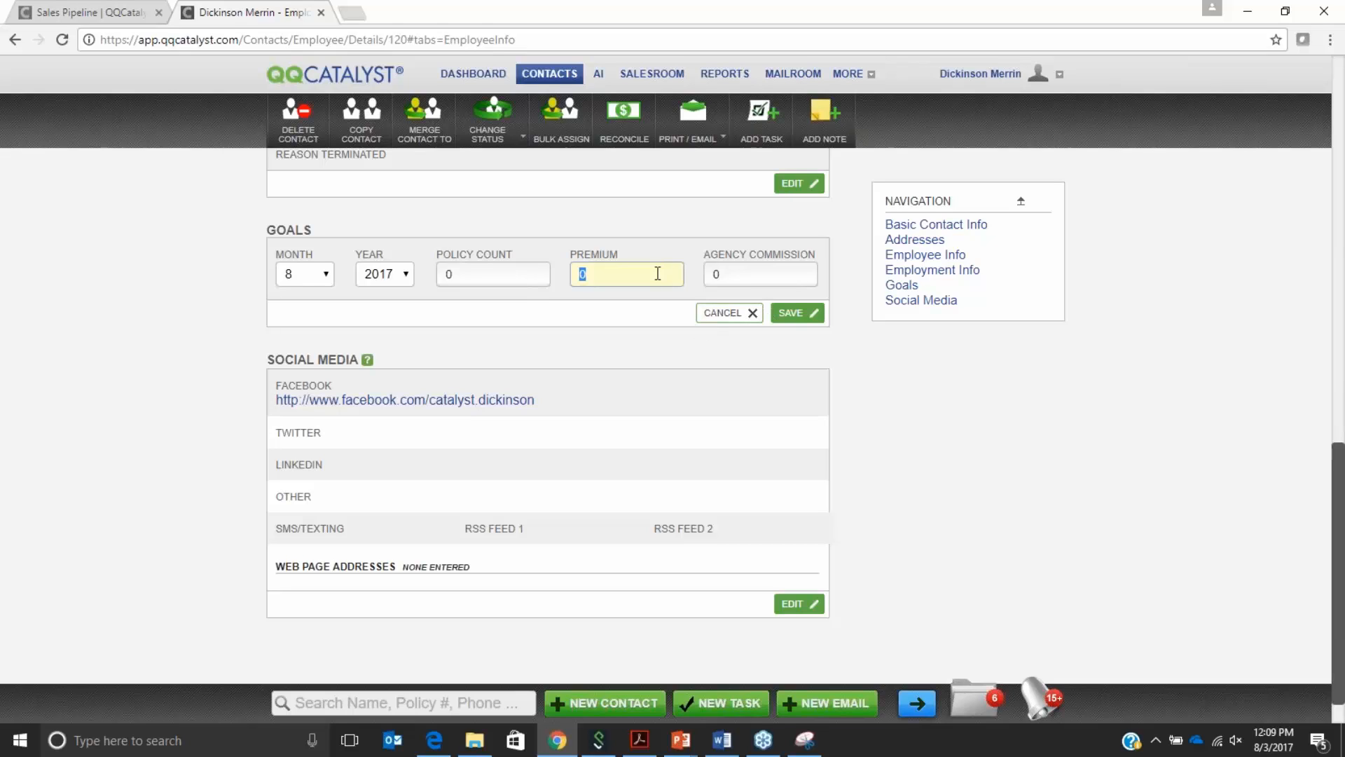
pyautogui.click(741, 314)
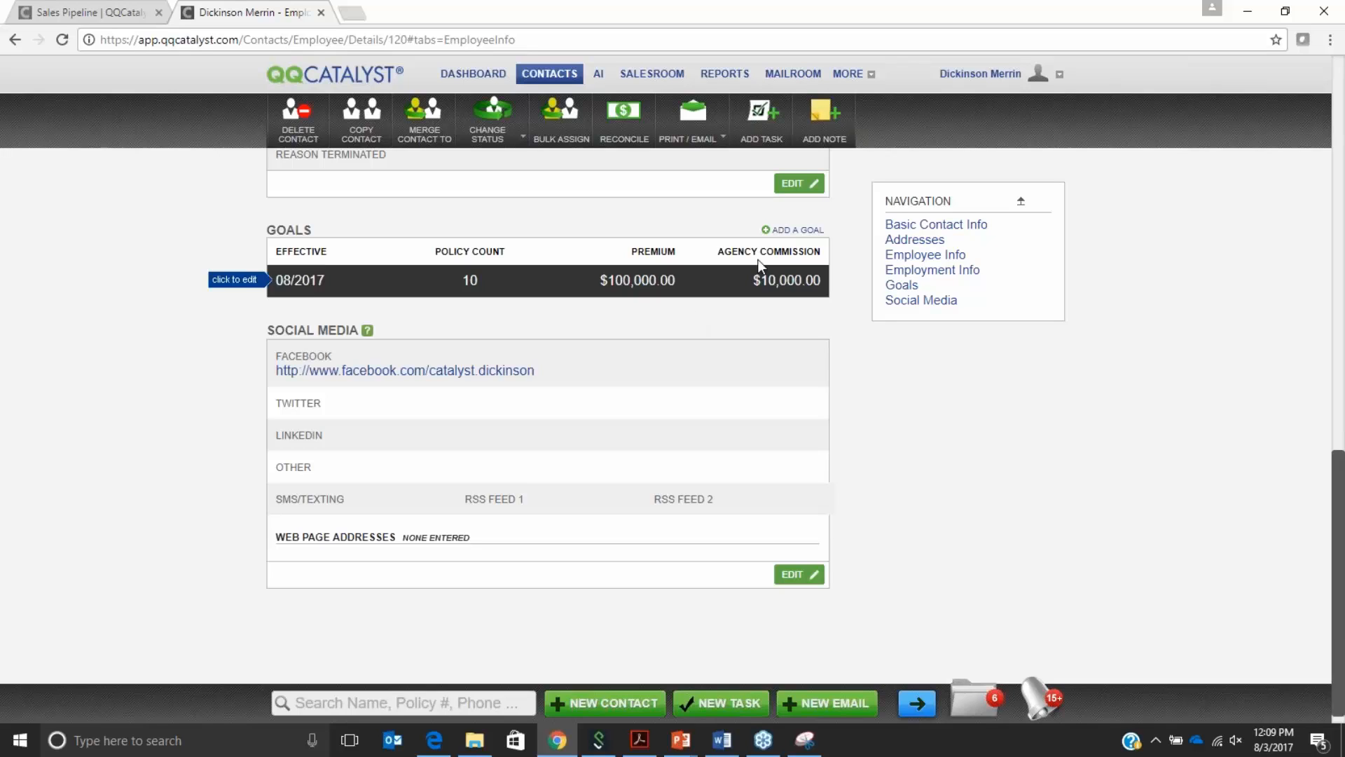
# - Add a new employee goal with its effective month set to 1 and its year to 2018
pyautogui.click(797, 229)
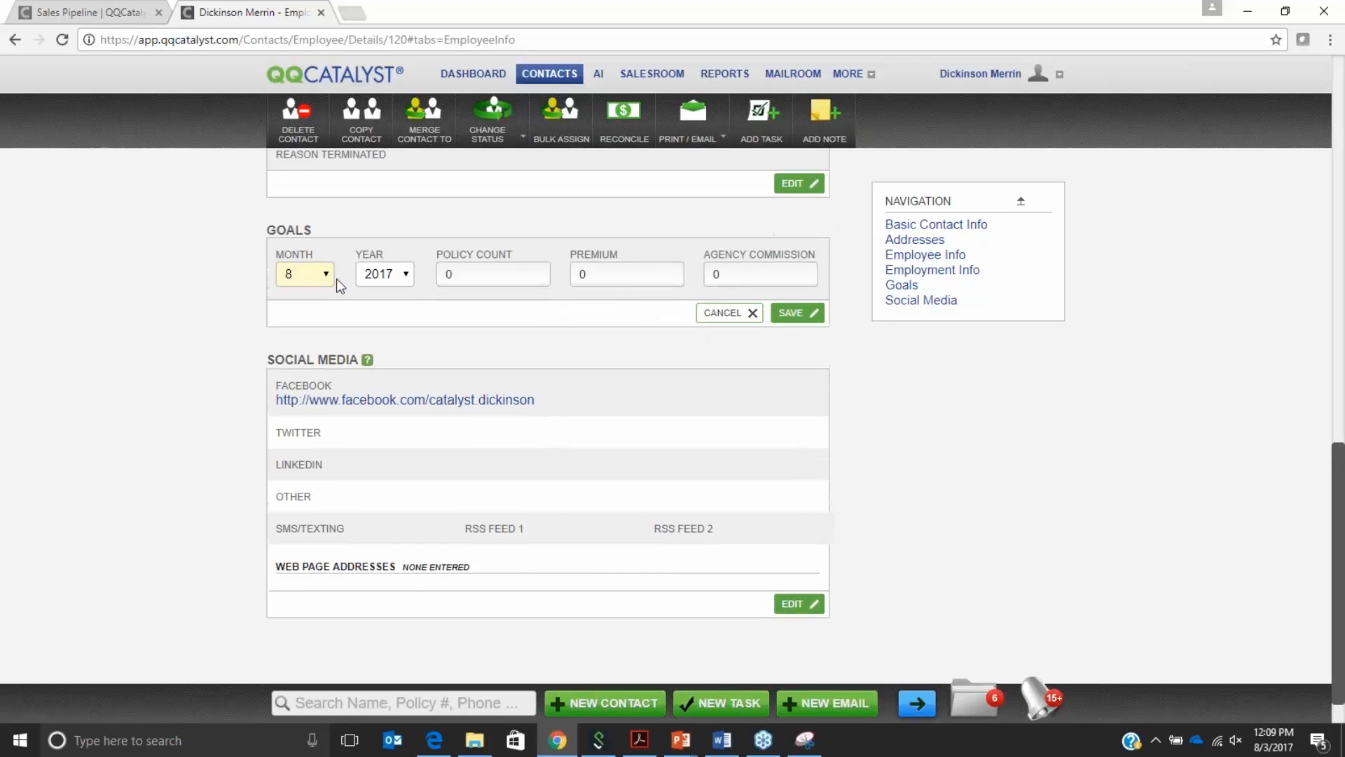
pyautogui.click(324, 274)
pyautogui.click(320, 295)
pyautogui.click(395, 273)
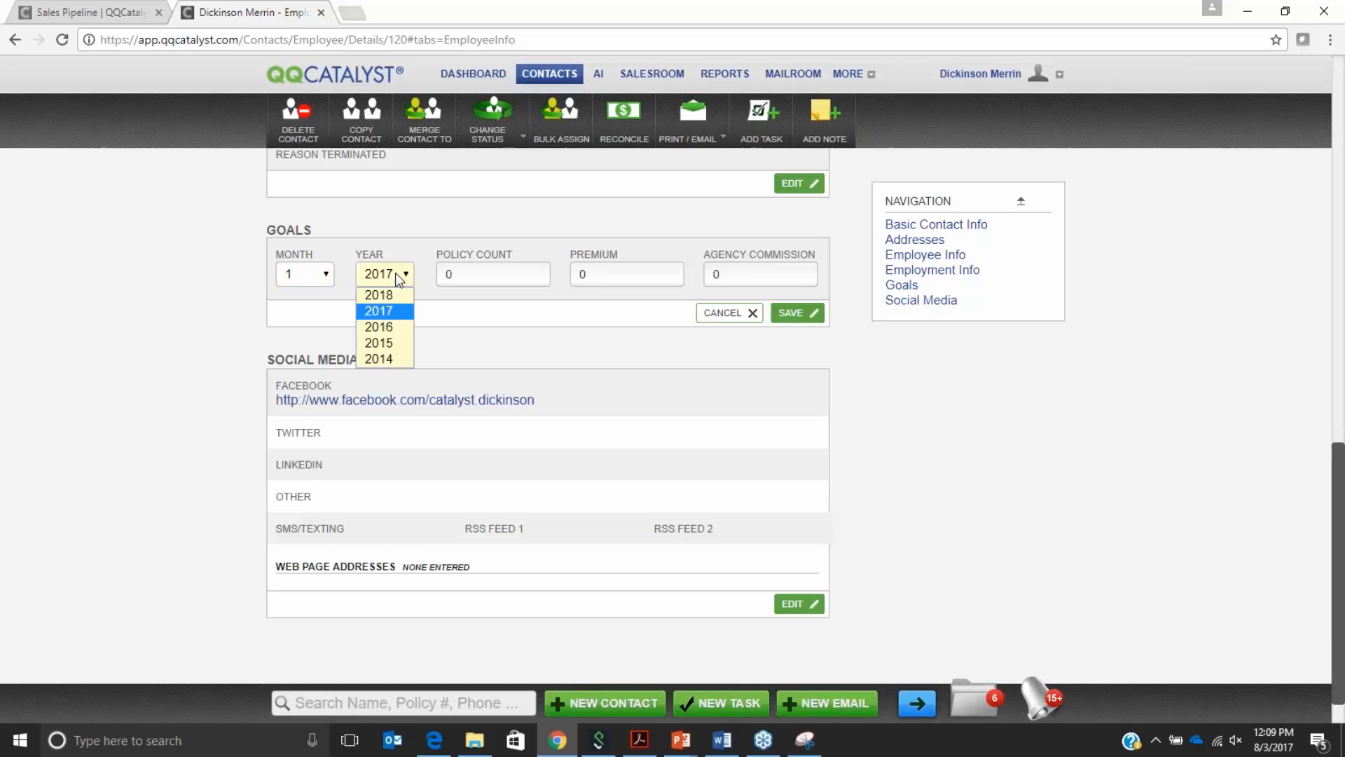
pyautogui.click(394, 293)
# - Set the goal's policy count to 20, premium to 200000 and agency commission to 20000, and save it
pyautogui.click(476, 275)
pyautogui.press('BackSpace')
pyautogui.write('20')
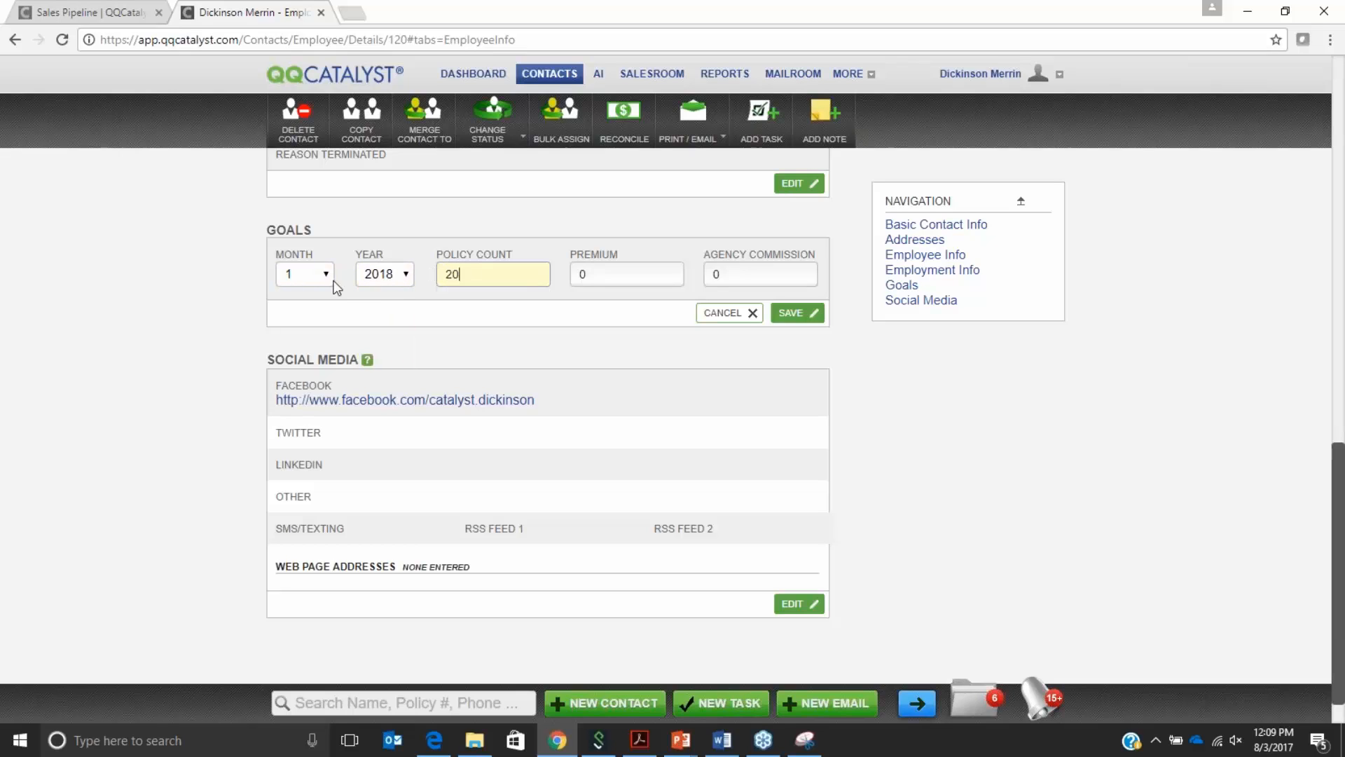
pyautogui.press('Tab')
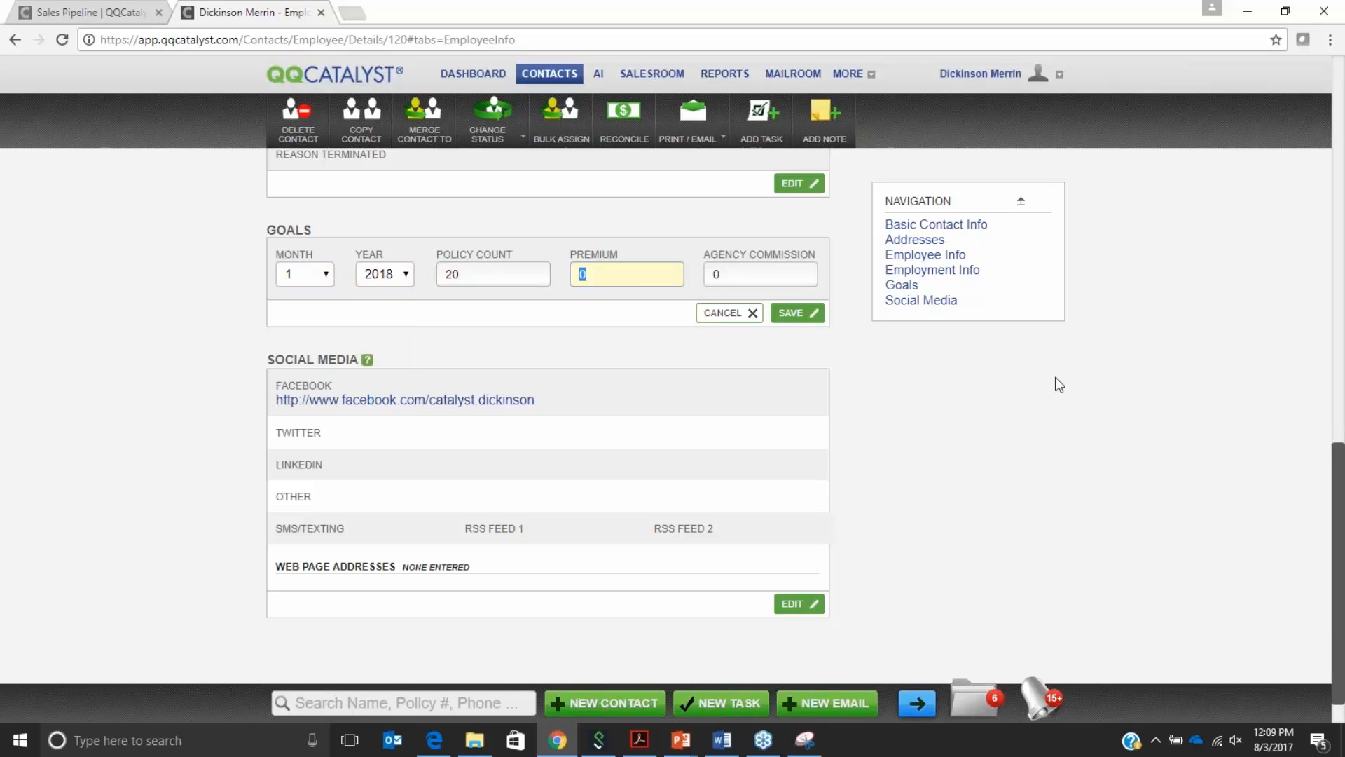
pyautogui.write('200000')
pyautogui.press('Tab')
pyautogui.write('20000')
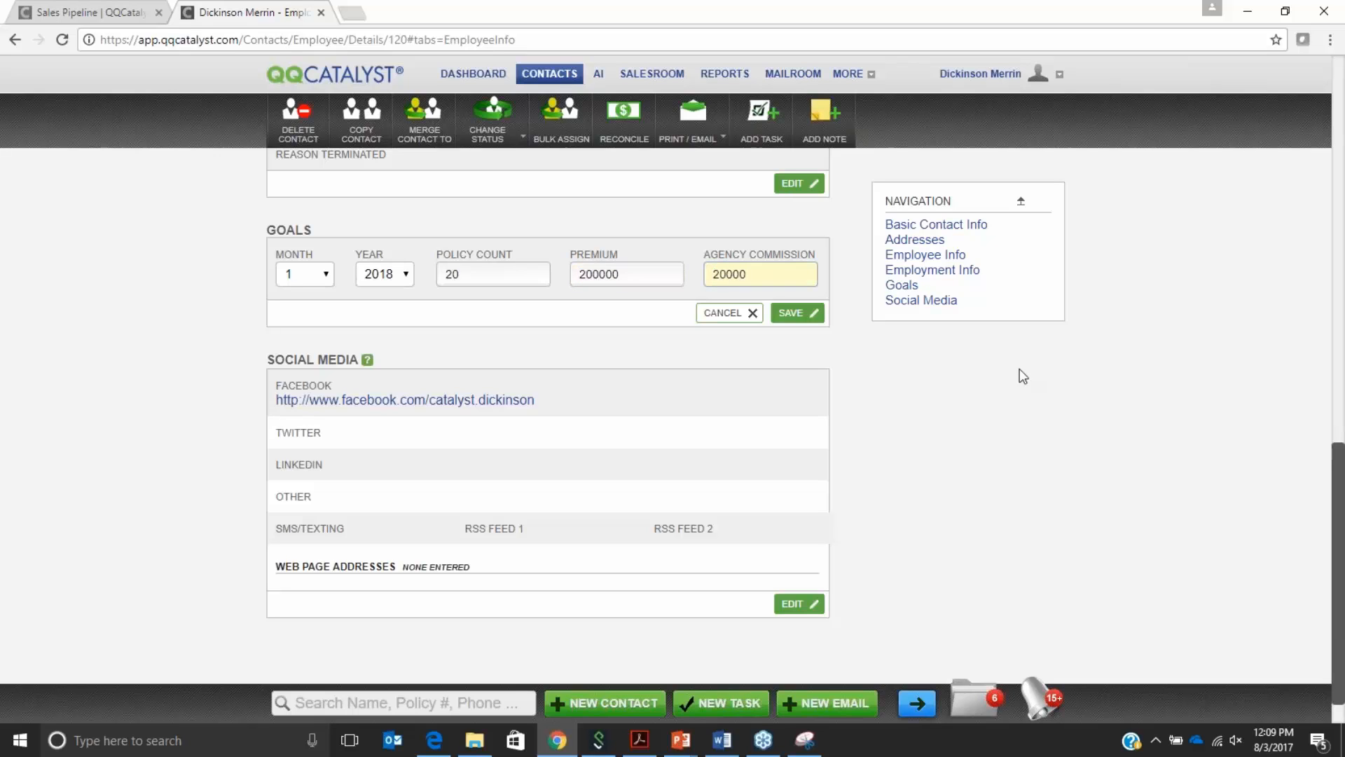
pyautogui.click(803, 315)
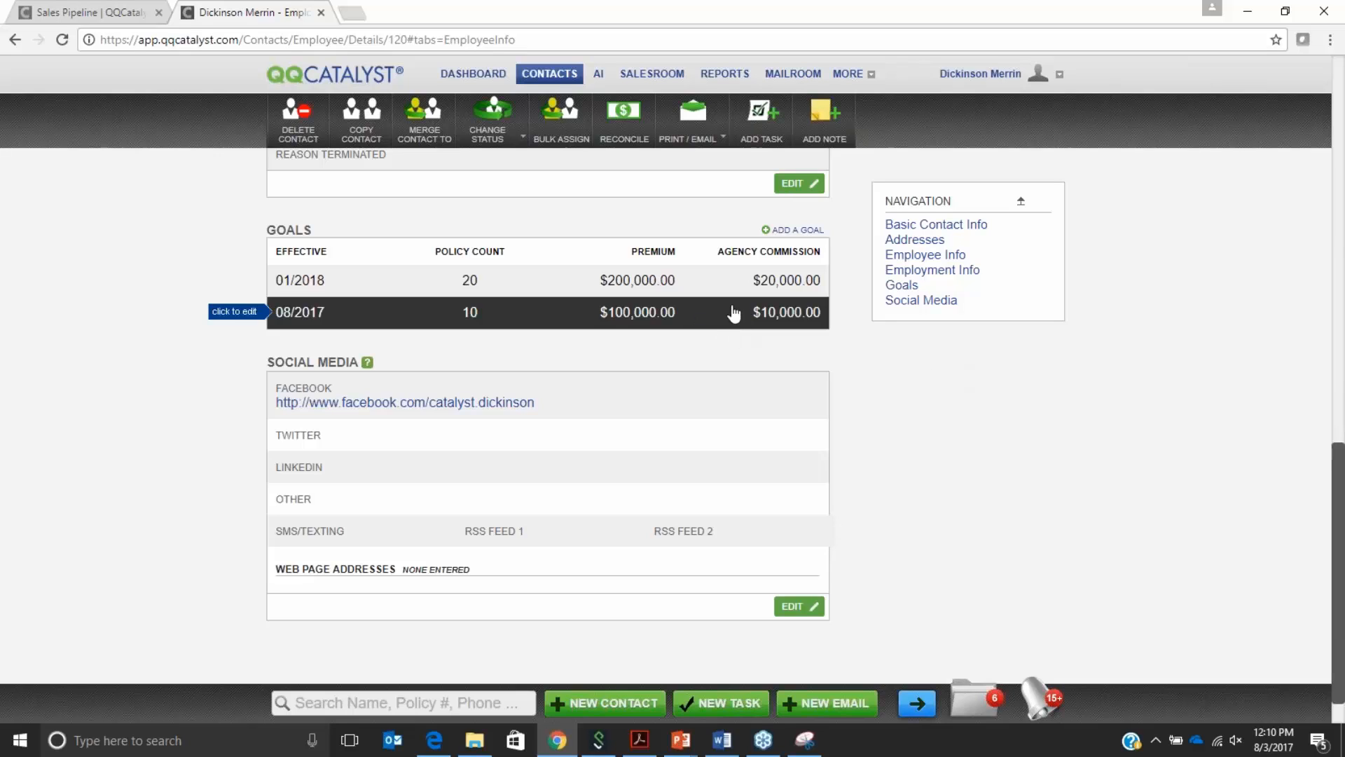
# - Return to the Salesroom page and check the close date choices and the Opportunities Sold figures against the goal
pyautogui.click(115, 13)
pyautogui.click(305, 192)
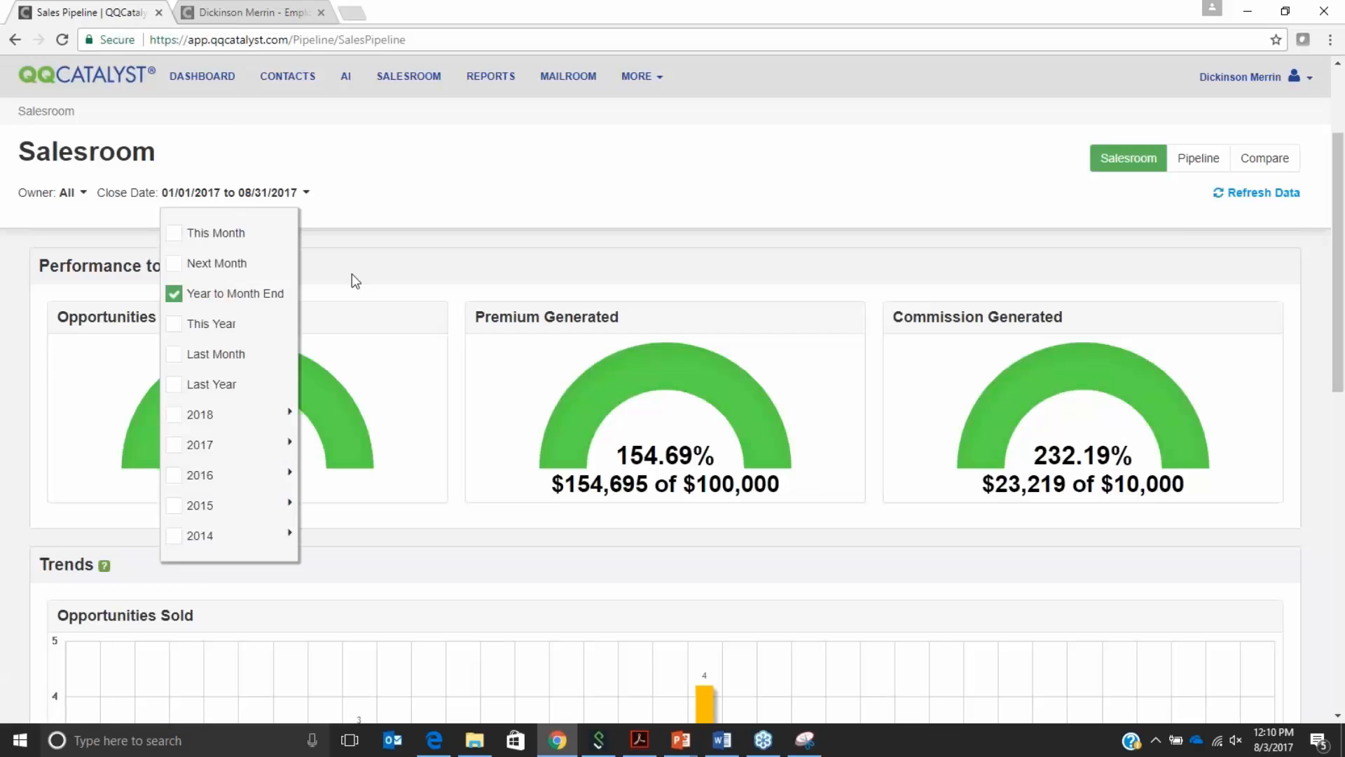
pyautogui.click(349, 323)
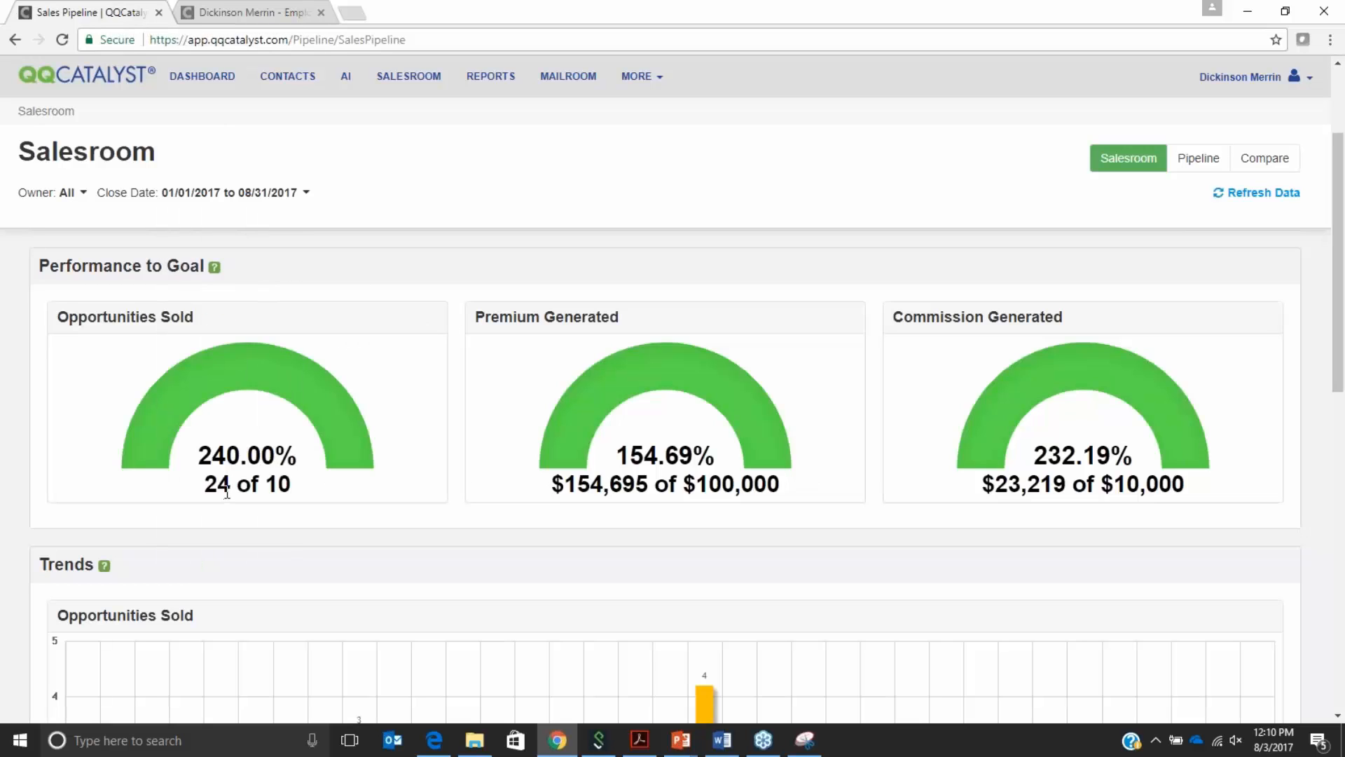
pyautogui.moveTo(205, 485); pyautogui.dragTo(231, 487)
pyautogui.doubleClick(272, 485)
pyautogui.click(335, 488)
# - Examine the weekly Trends charts for opportunities sold, total premium and commission, comparing the bars of individual weeks
pyautogui.scroll(-4, 454, 480)
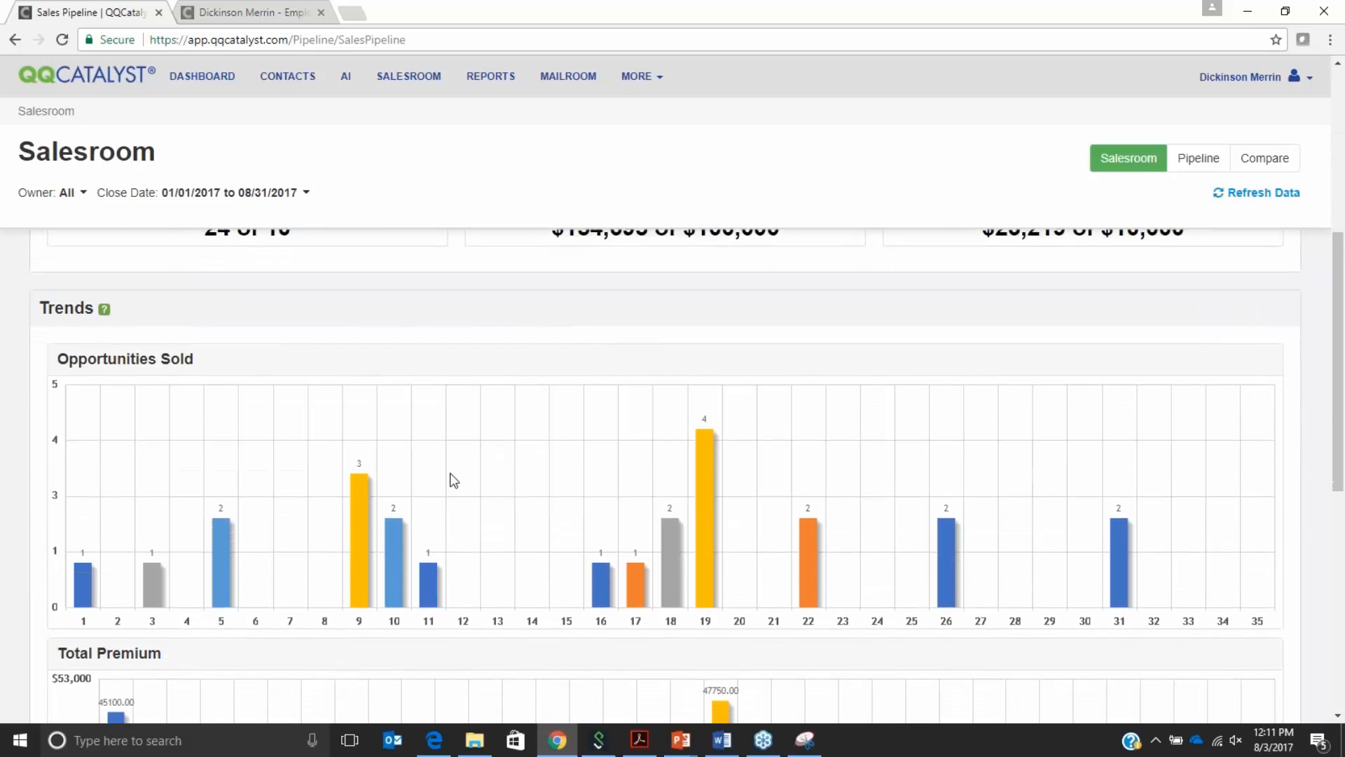
pyautogui.scroll(-1, 454, 481)
pyautogui.scroll(1, 454, 480)
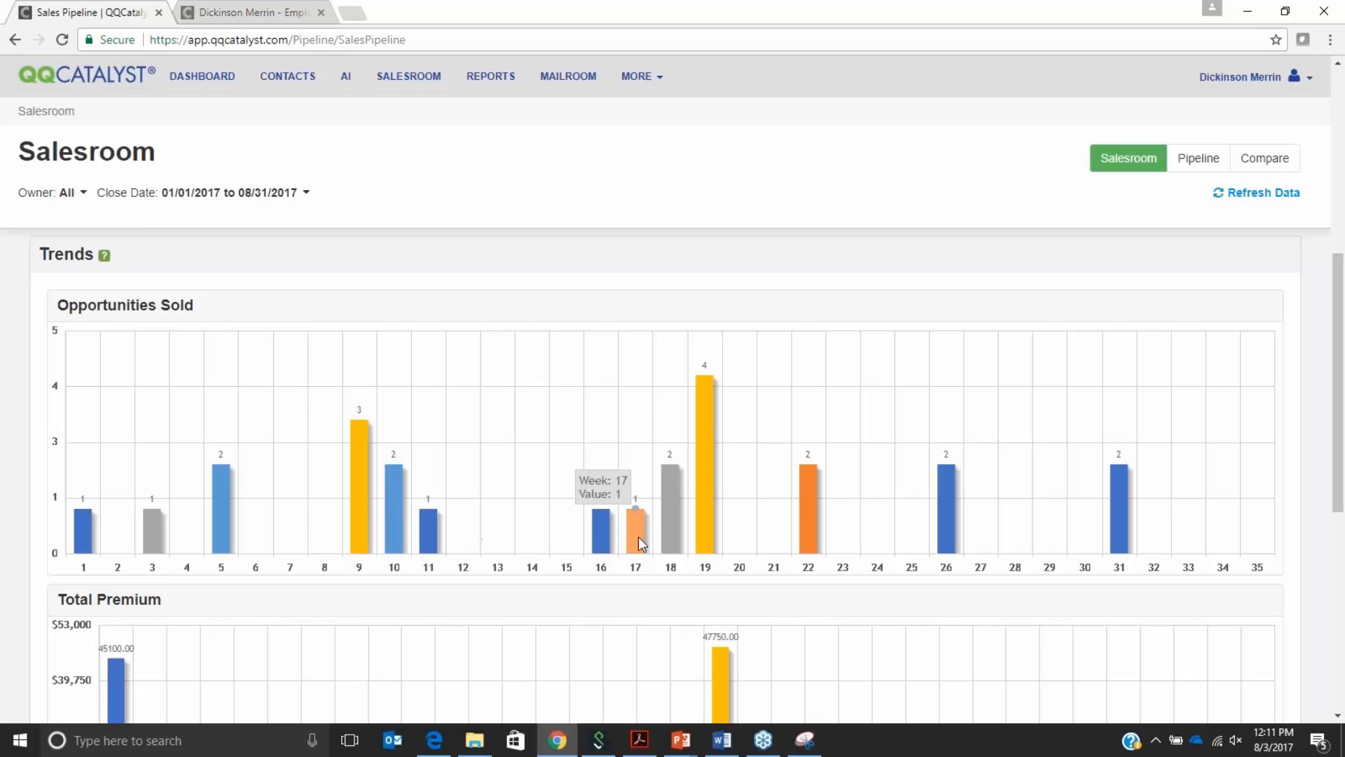
pyautogui.moveTo(600, 544)
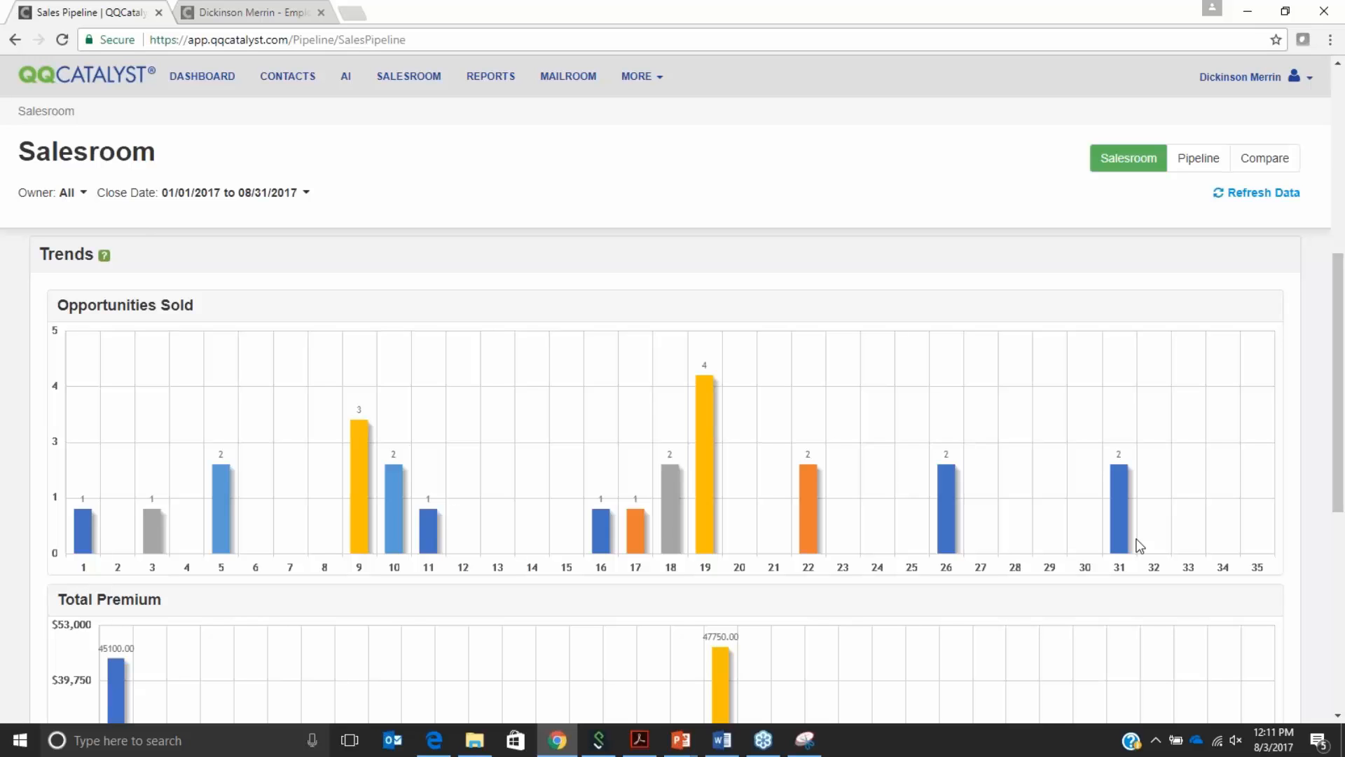
pyautogui.scroll(-3, 1139, 545)
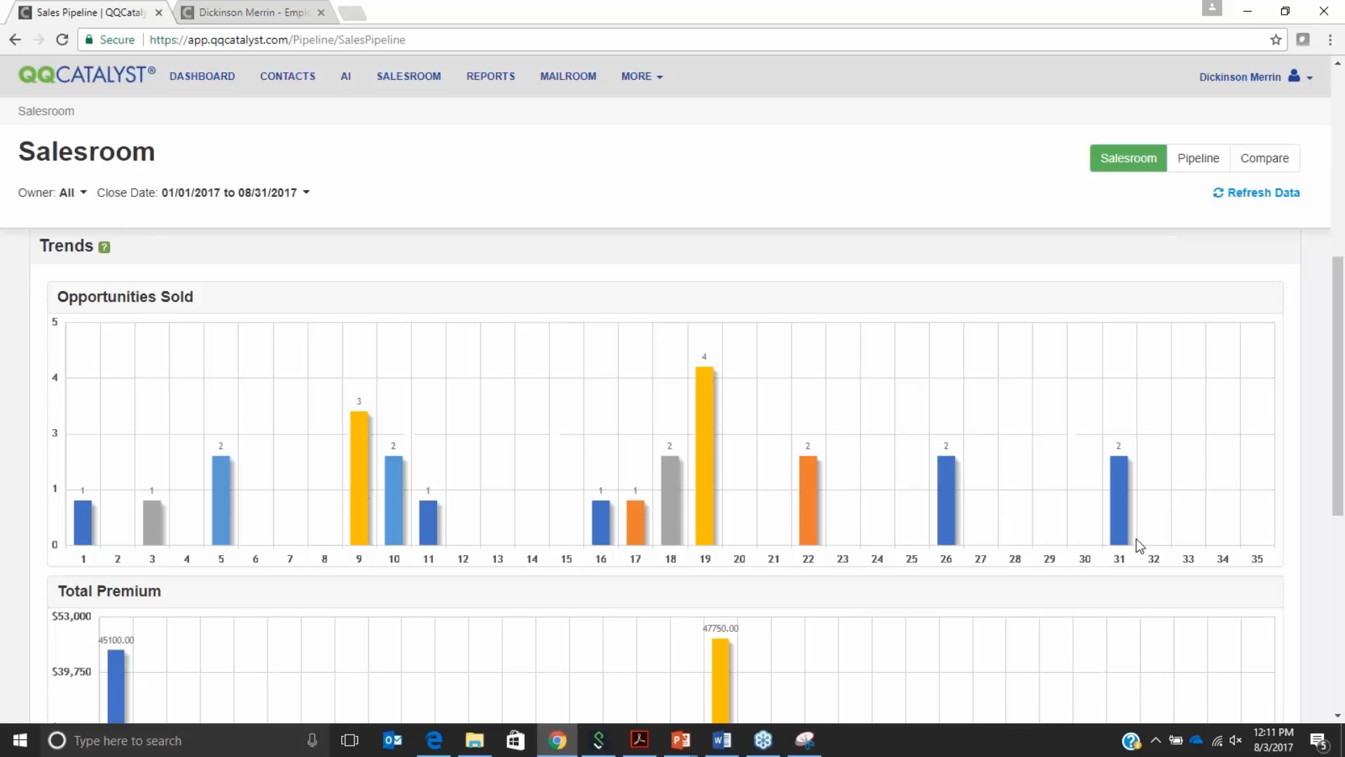
pyautogui.scroll(1, 1139, 546)
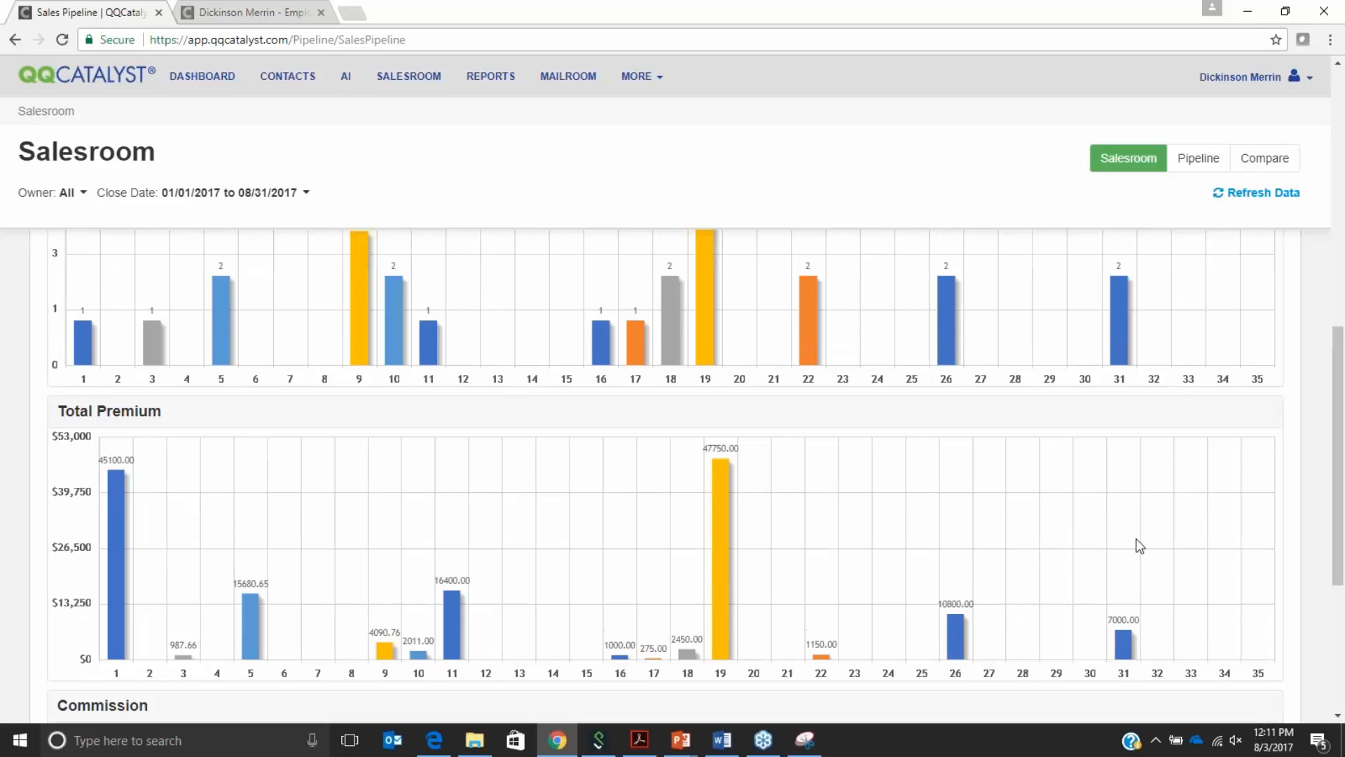
pyautogui.scroll(1, 1140, 546)
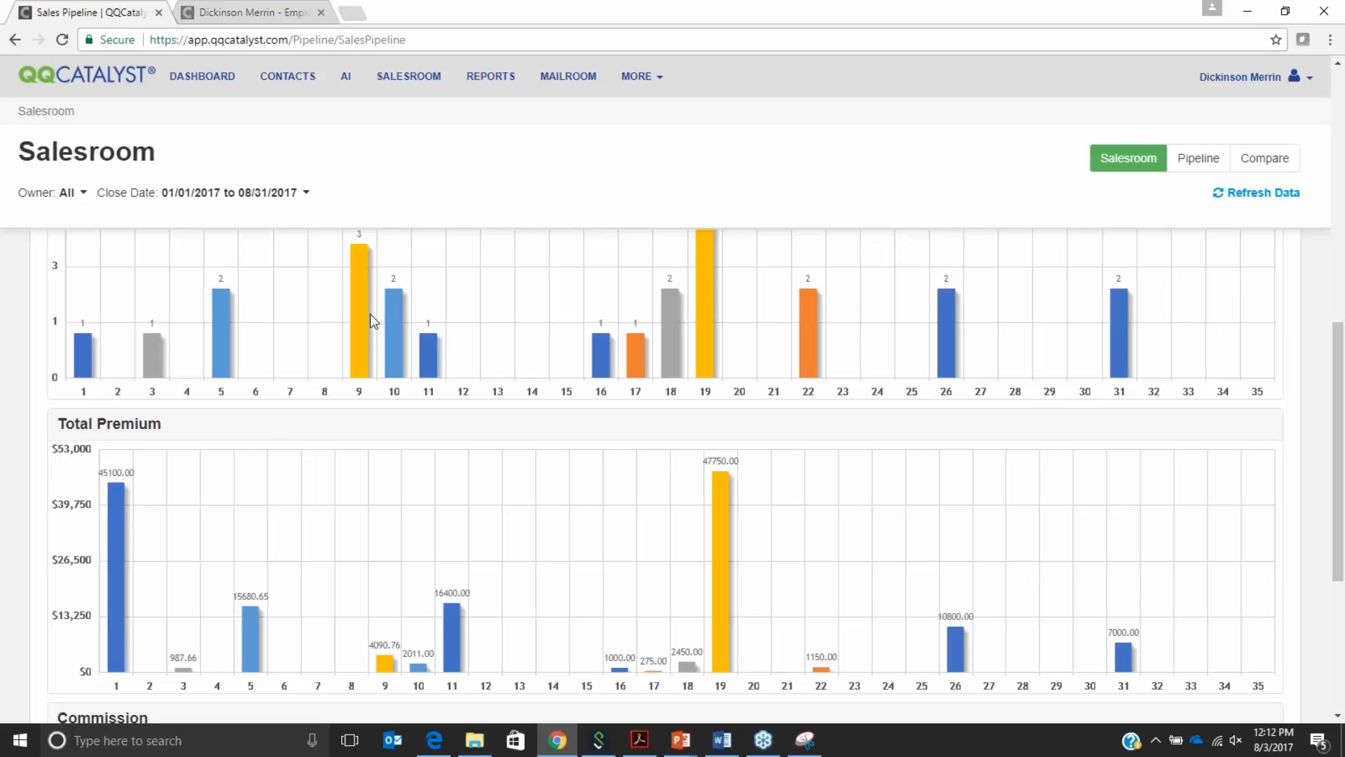
pyautogui.moveTo(367, 321)
pyautogui.moveTo(389, 664)
pyautogui.scroll(-5, 576, 675)
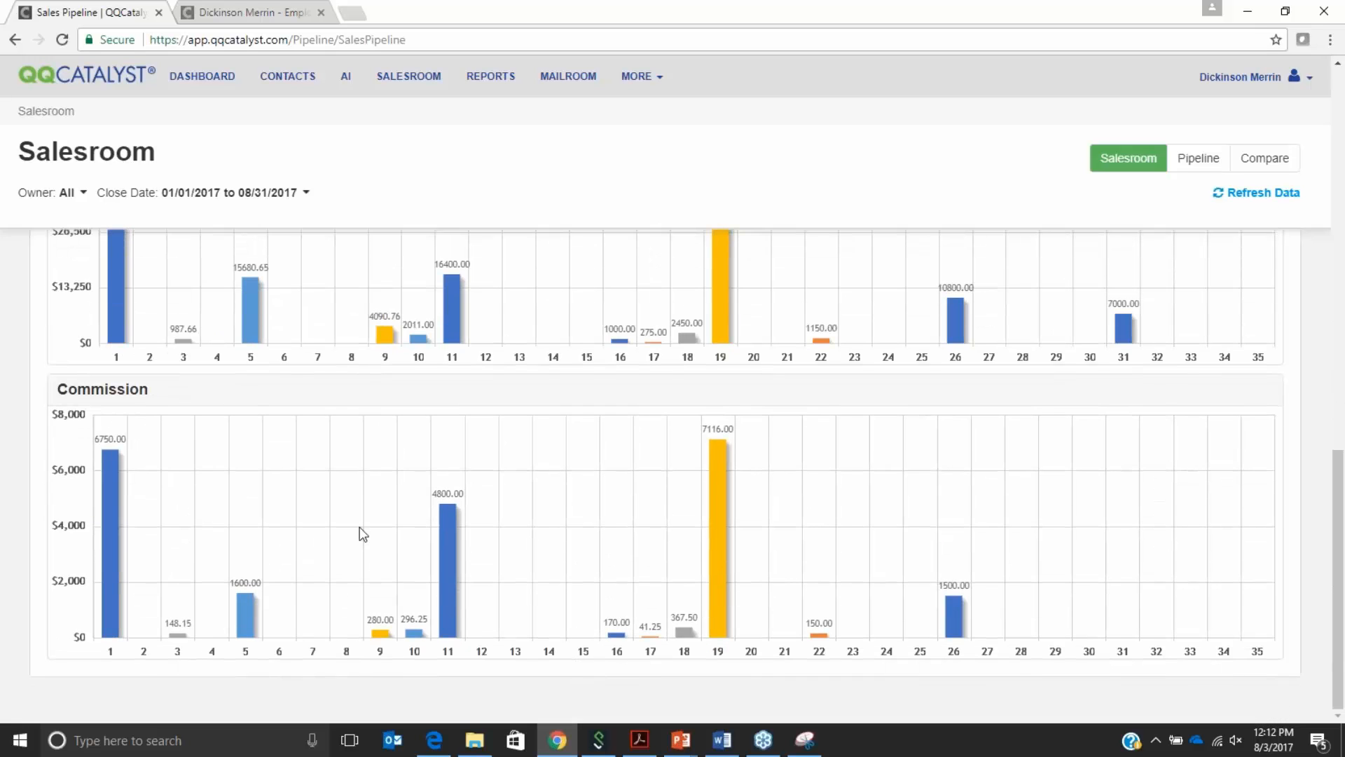
pyautogui.scroll(5, 280, 469)
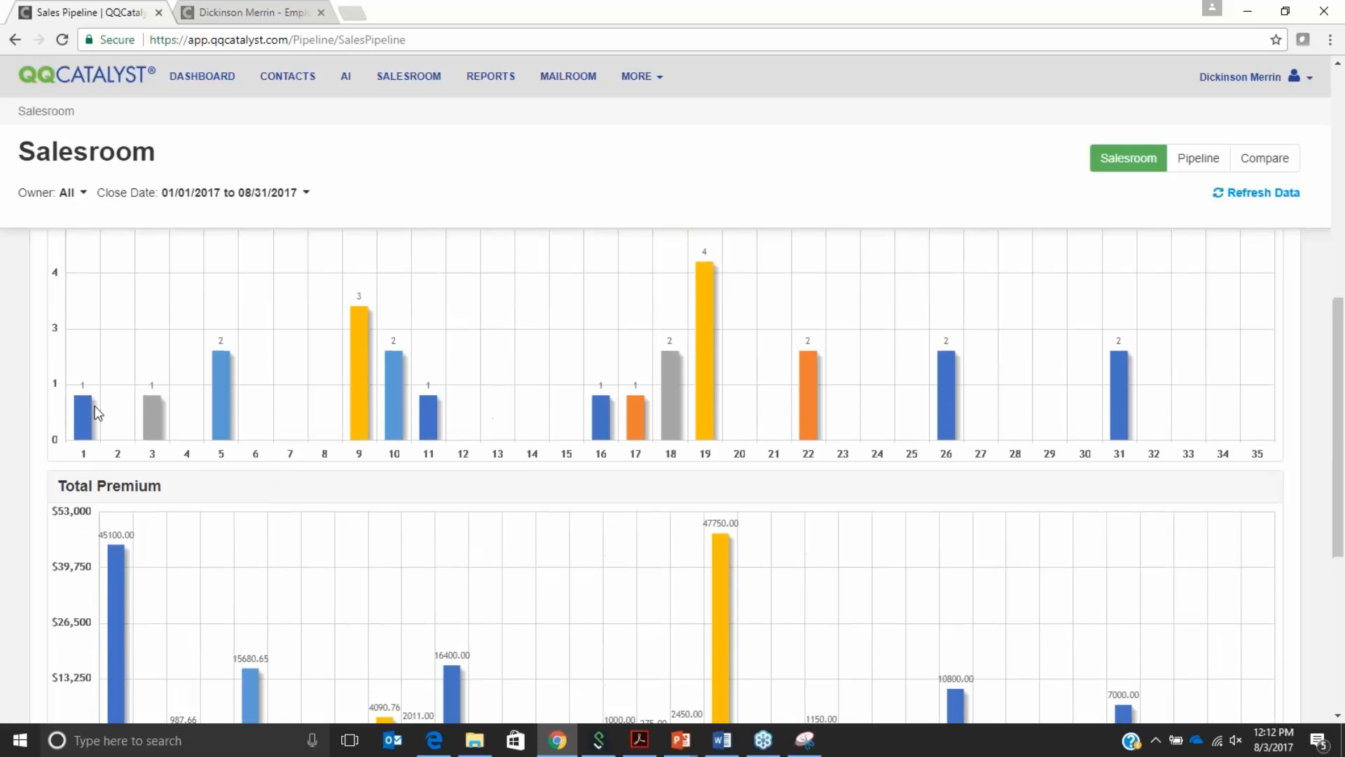
# - Compare the week 1, 9 and 11 bars across the three trend charts and check the available close date ranges
pyautogui.scroll(-1, 202, 513)
pyautogui.scroll(-4, 202, 514)
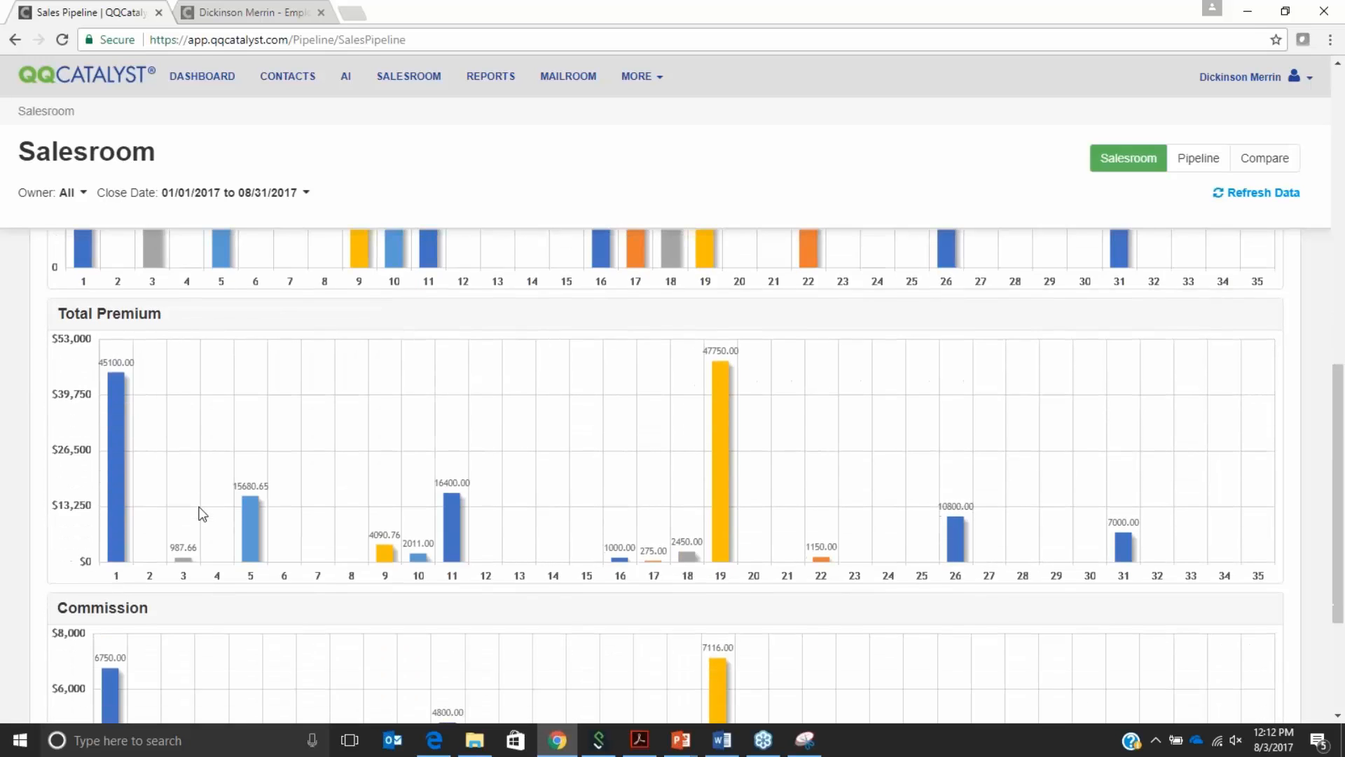
pyautogui.moveTo(121, 519)
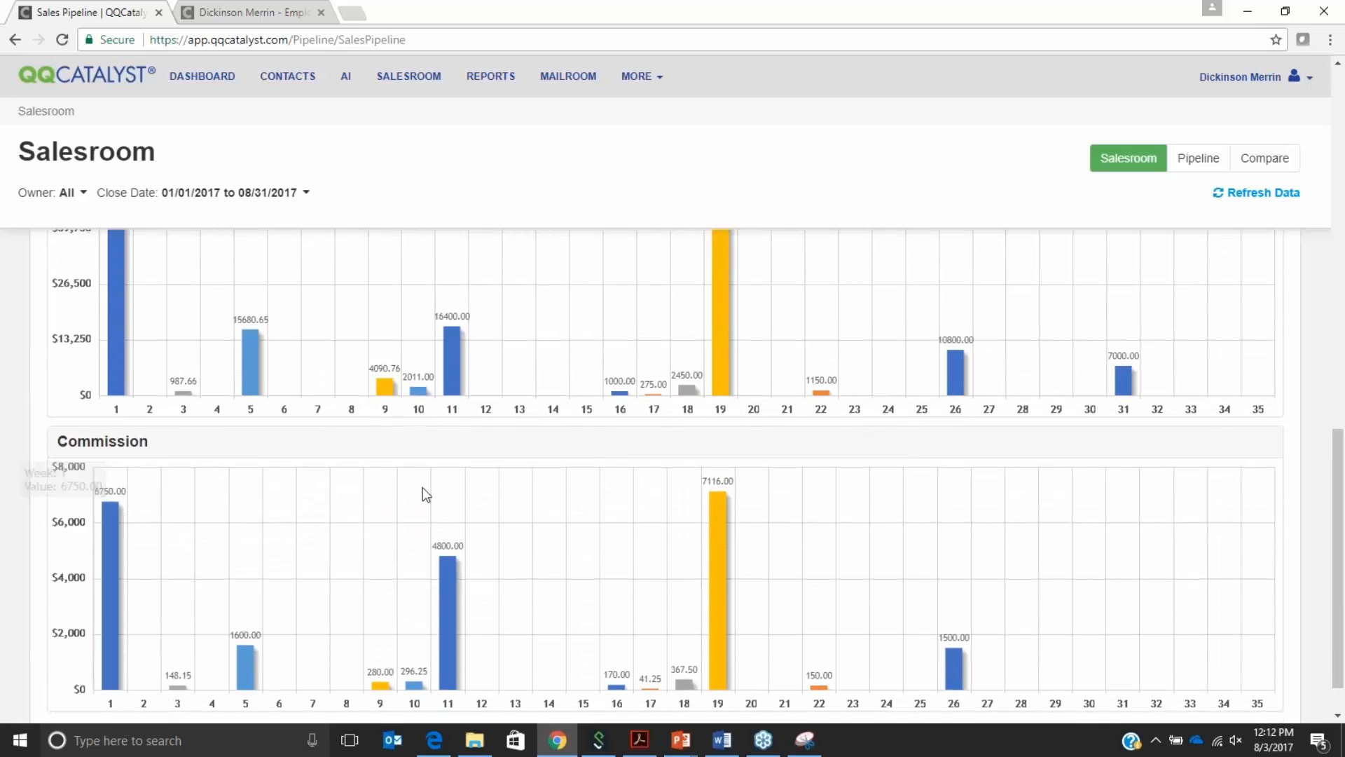
pyautogui.scroll(6, 423, 486)
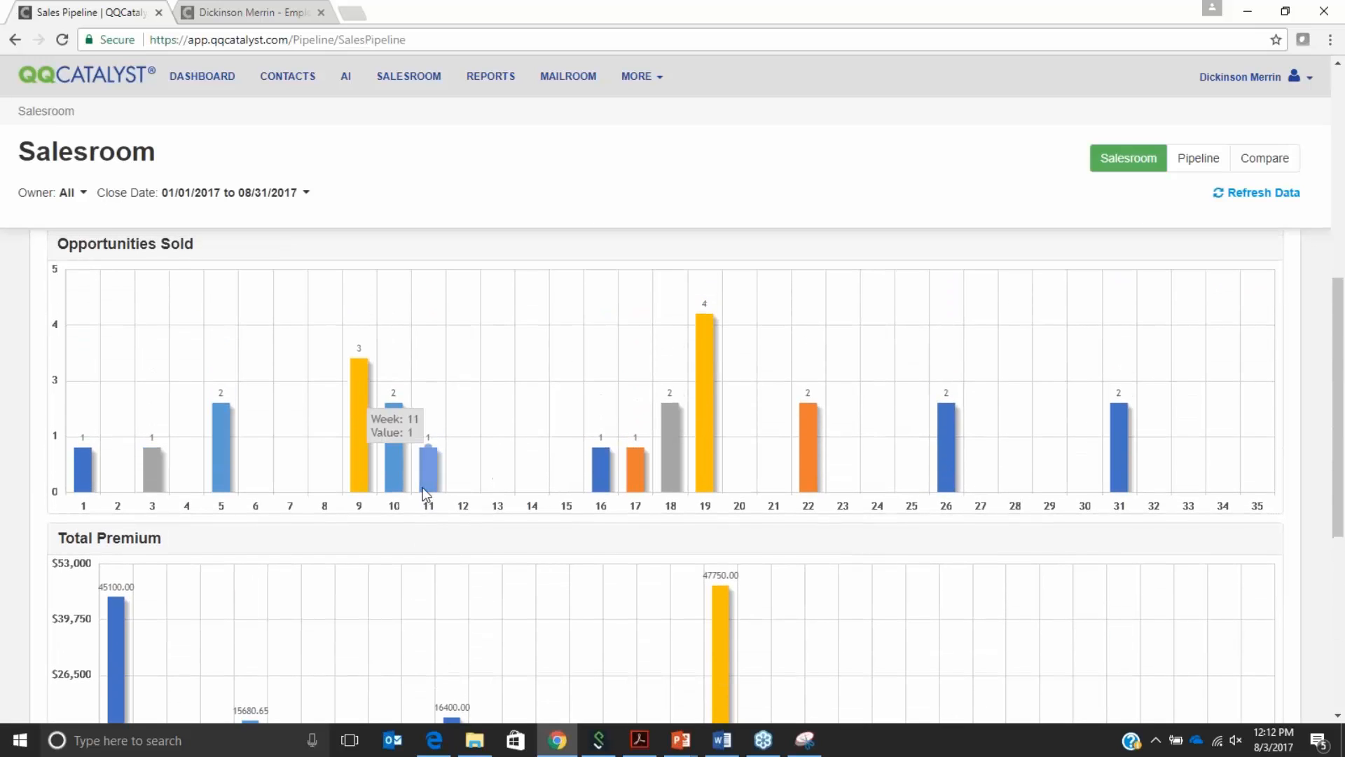
pyautogui.scroll(-3, 422, 486)
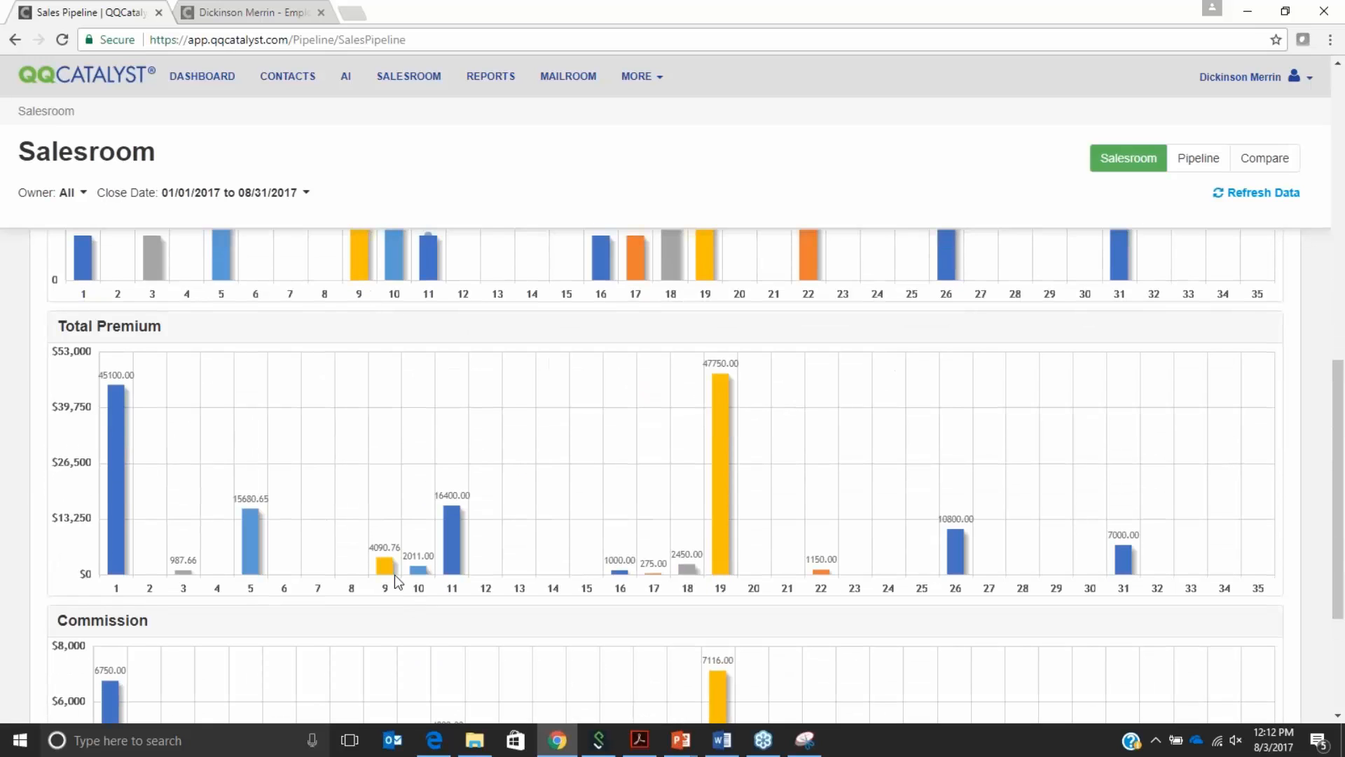
pyautogui.scroll(-2, 410, 632)
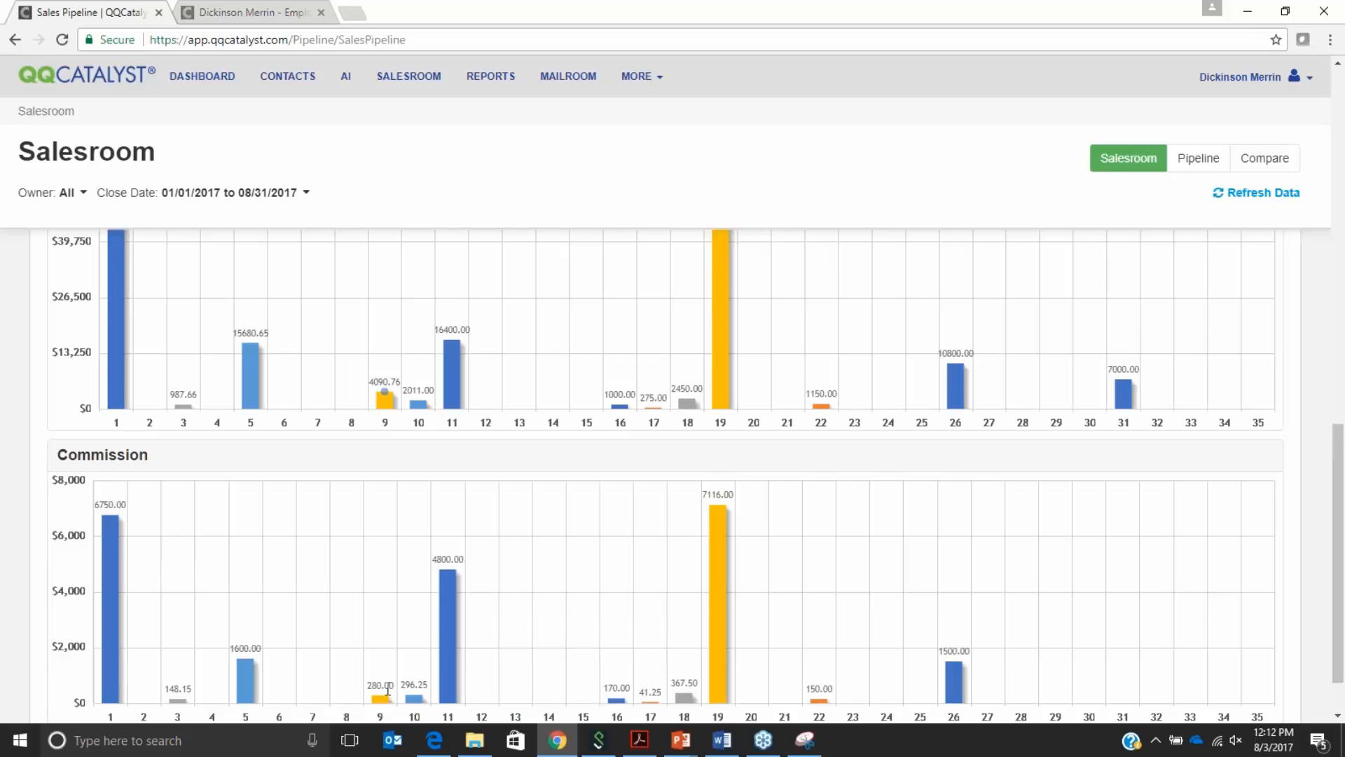
pyautogui.moveTo(384, 700)
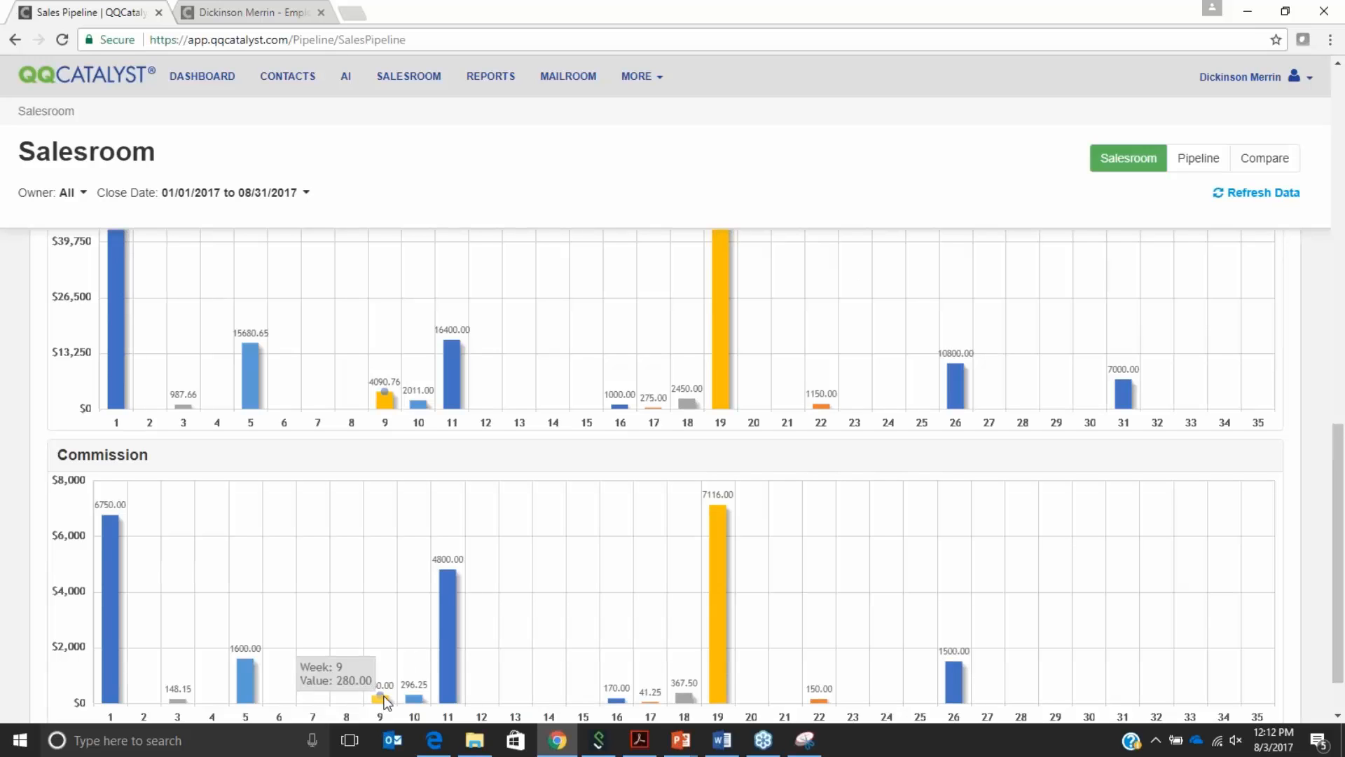
pyautogui.scroll(-1, 385, 700)
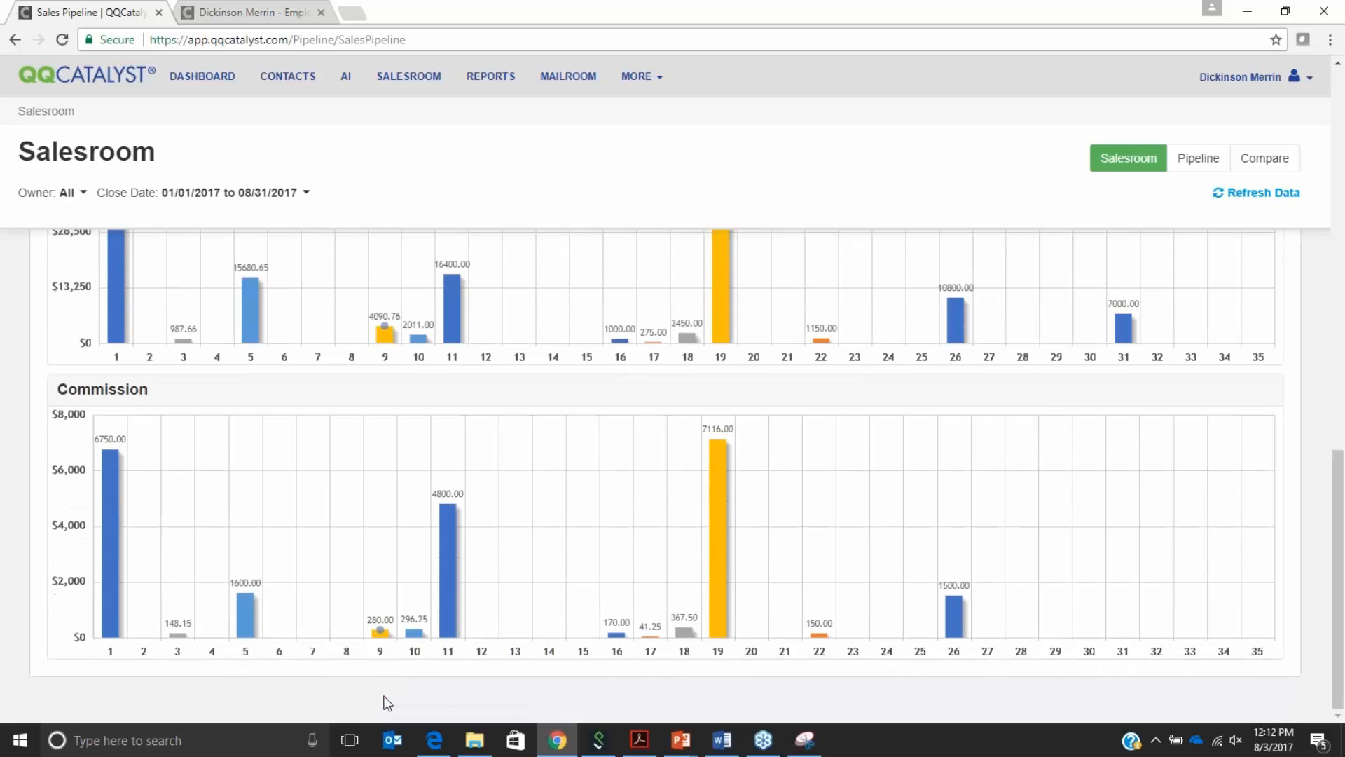
pyautogui.scroll(1, 387, 703)
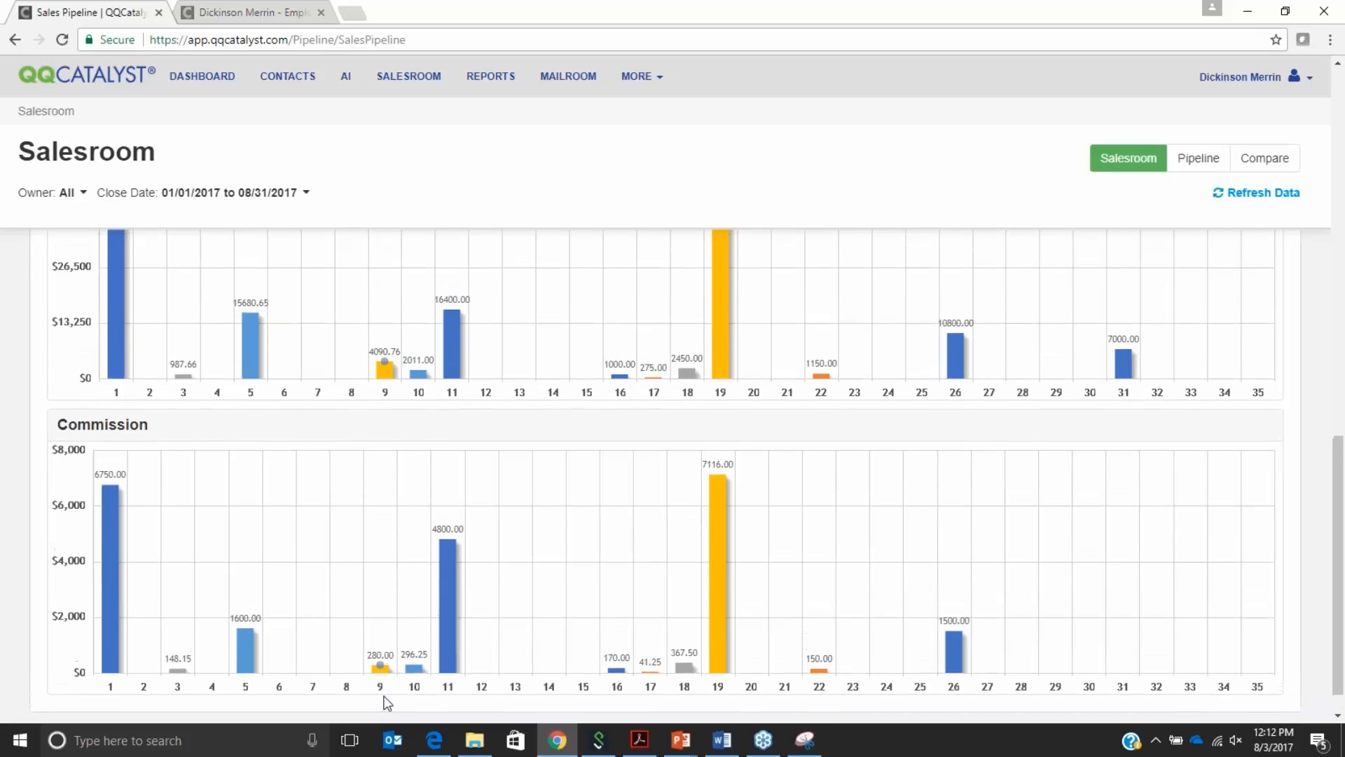
pyautogui.click(225, 200)
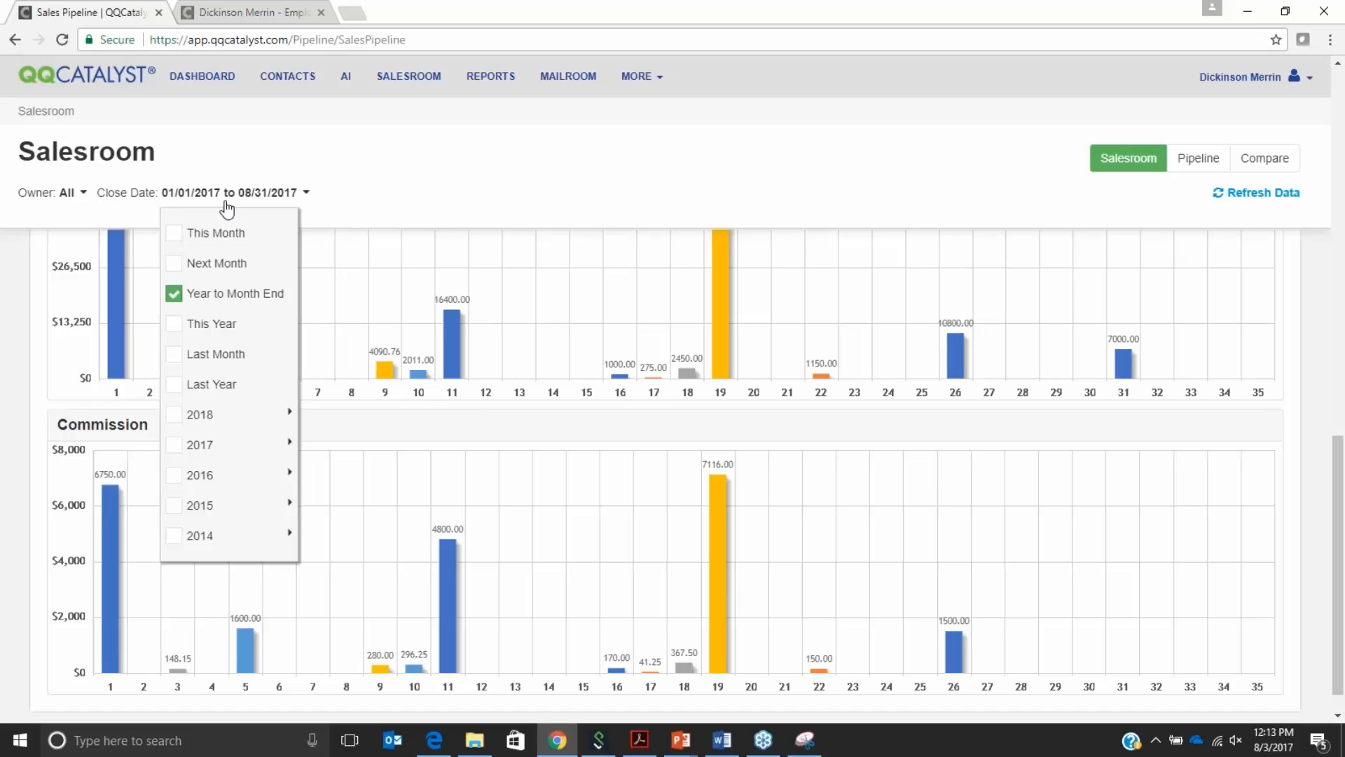
pyautogui.click(226, 208)
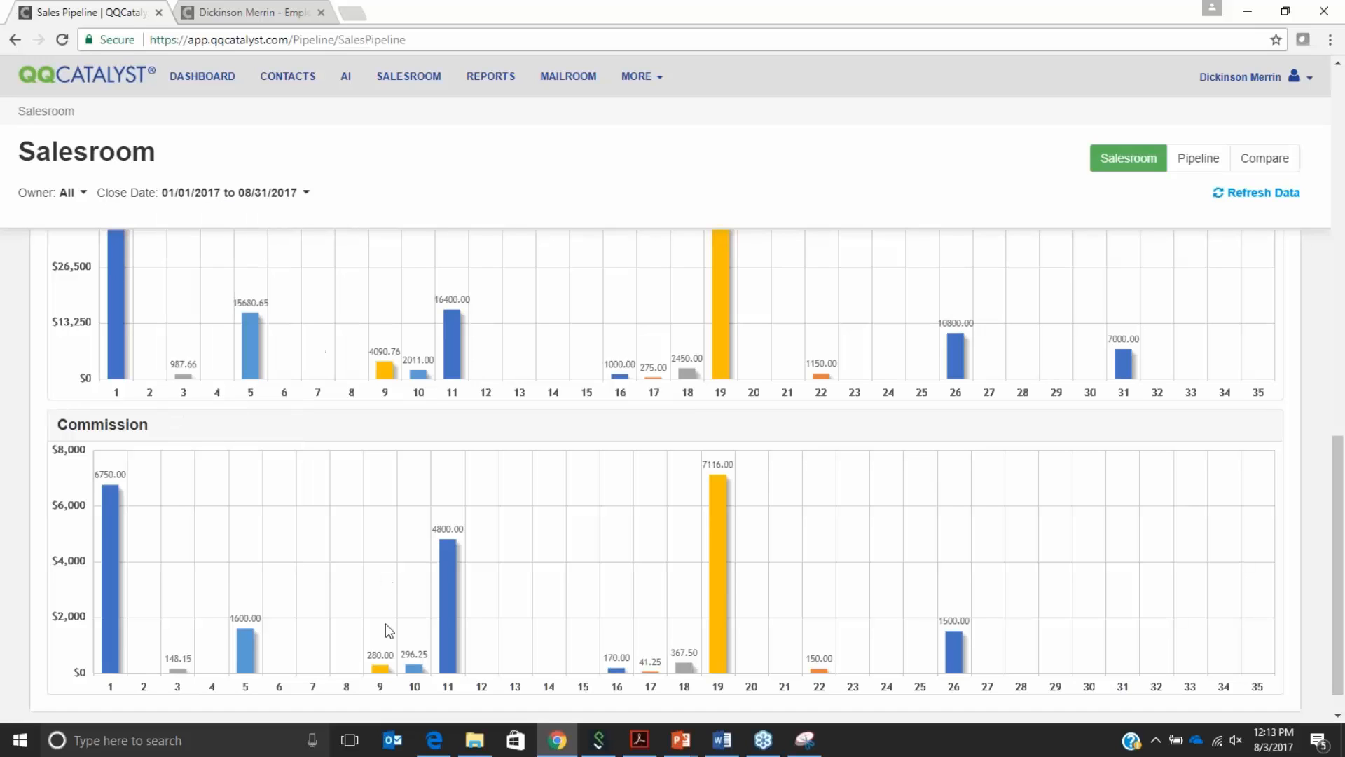
pyautogui.moveTo(385, 667)
# - Switch the Salesroom to the Pipeline view and examine the customer and prospect shares in the Contact Type chart
pyautogui.scroll(2, 1004, 496)
pyautogui.scroll(10, 1004, 495)
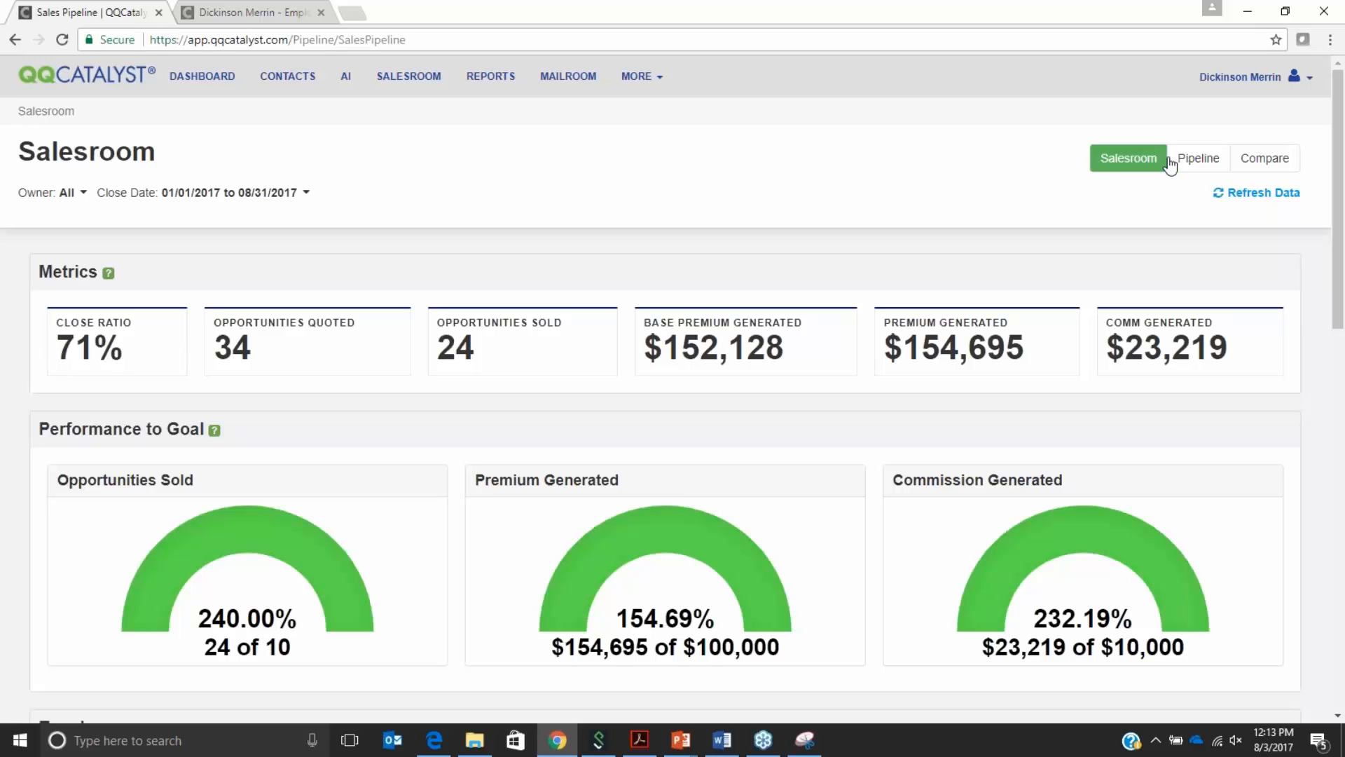
pyautogui.click(1205, 165)
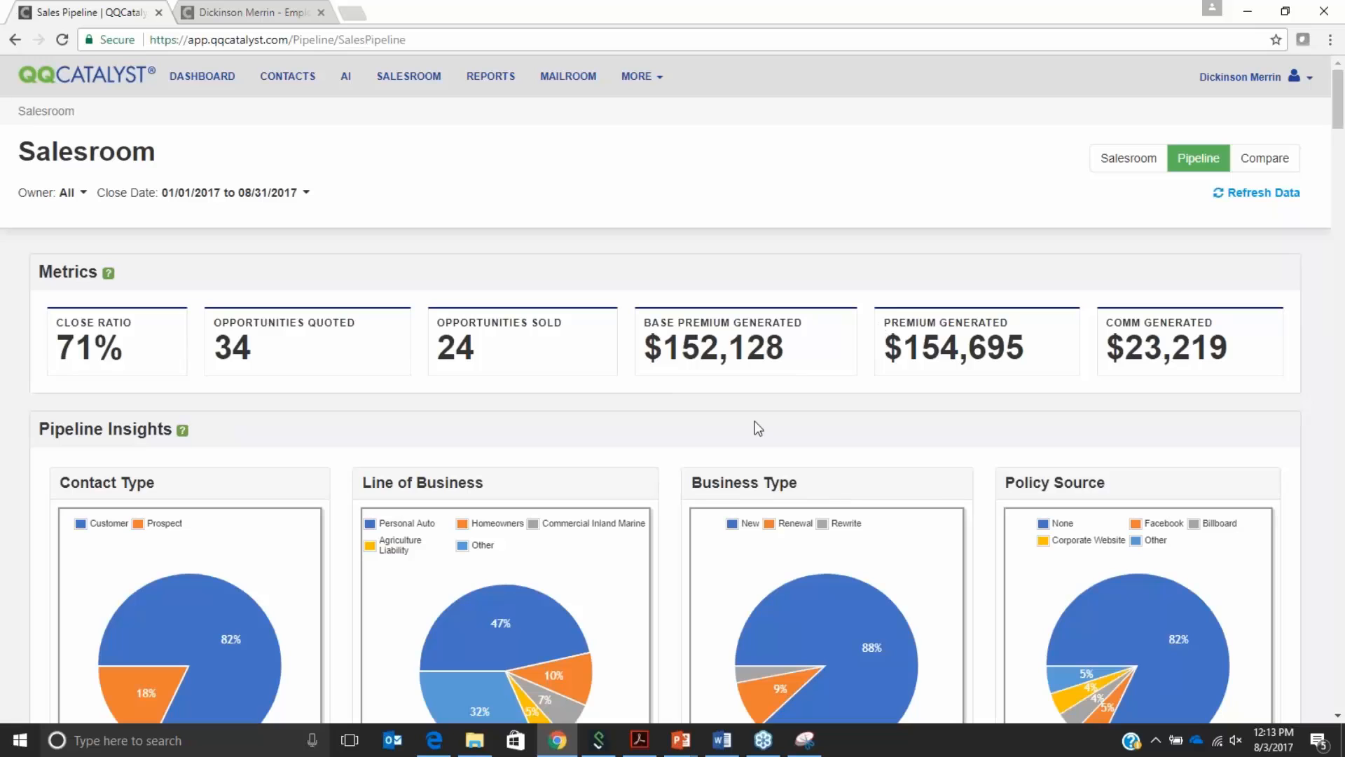
pyautogui.scroll(-1, 668, 493)
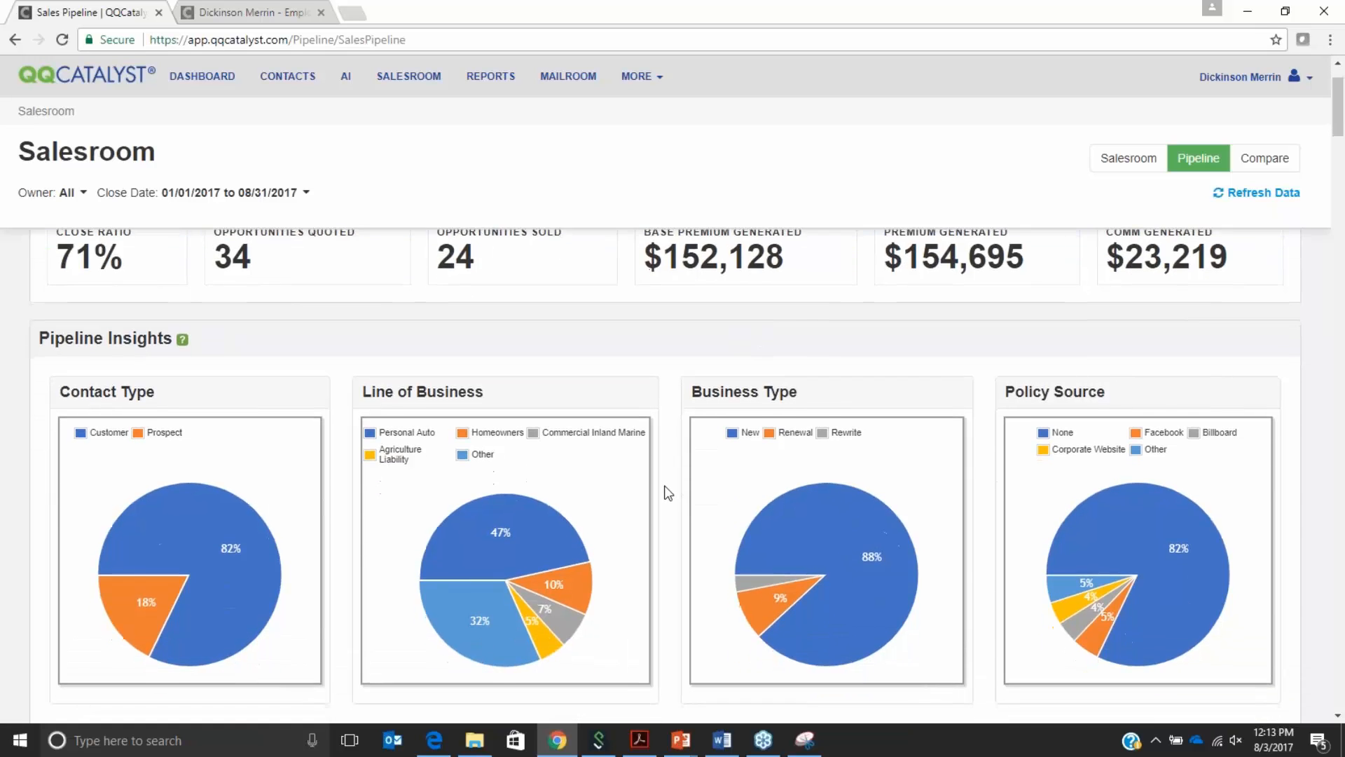
pyautogui.scroll(-1, 667, 492)
pyautogui.moveTo(213, 506)
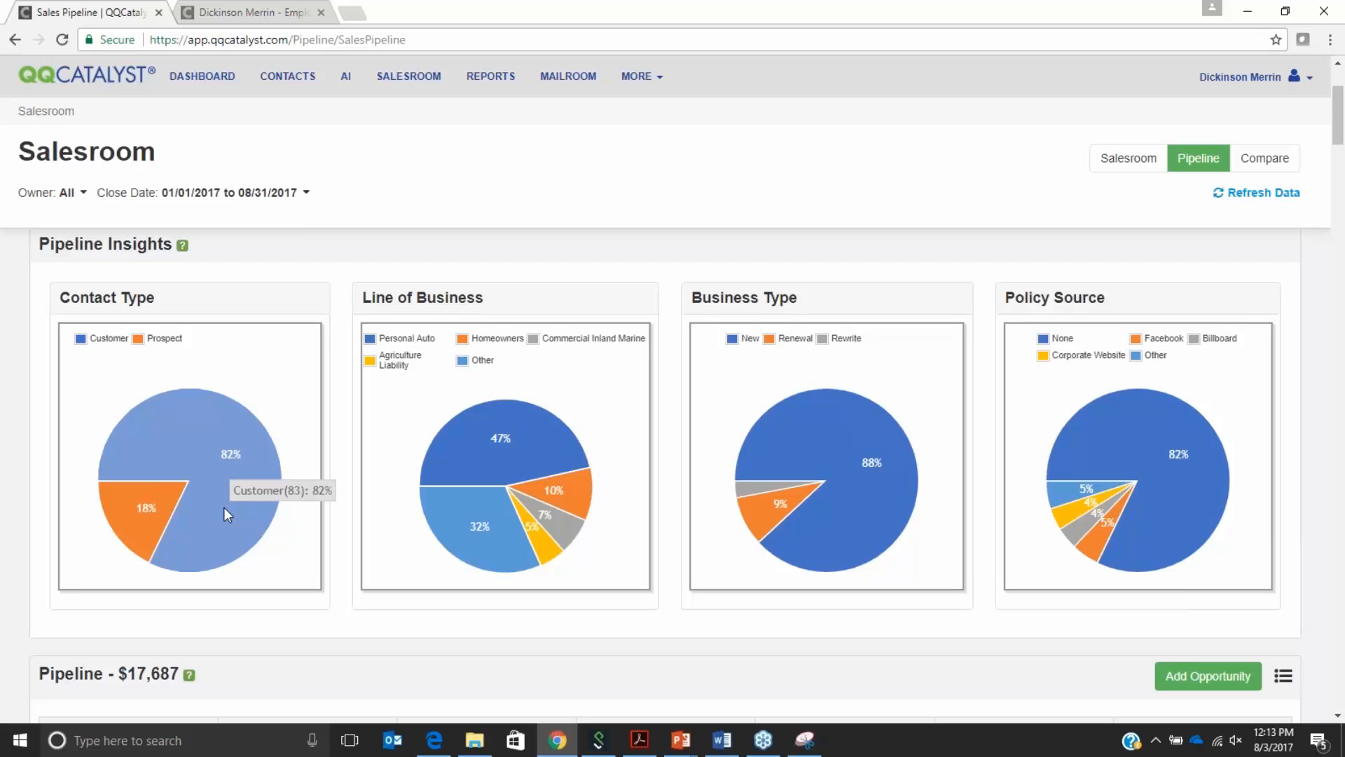
pyautogui.moveTo(113, 531)
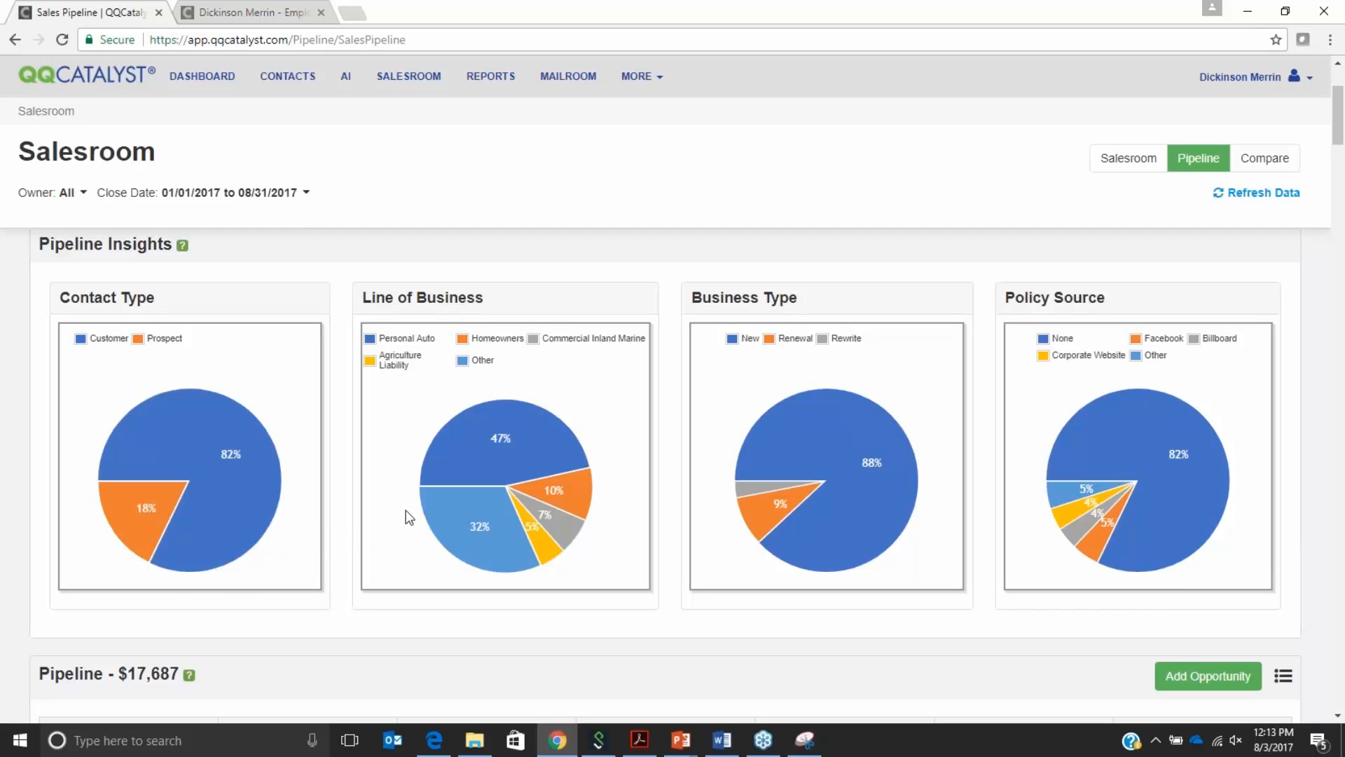
# - Inspect the slices of the Line of Business chart and the None and Other slices of the Policy Source chart
pyautogui.moveTo(475, 479)
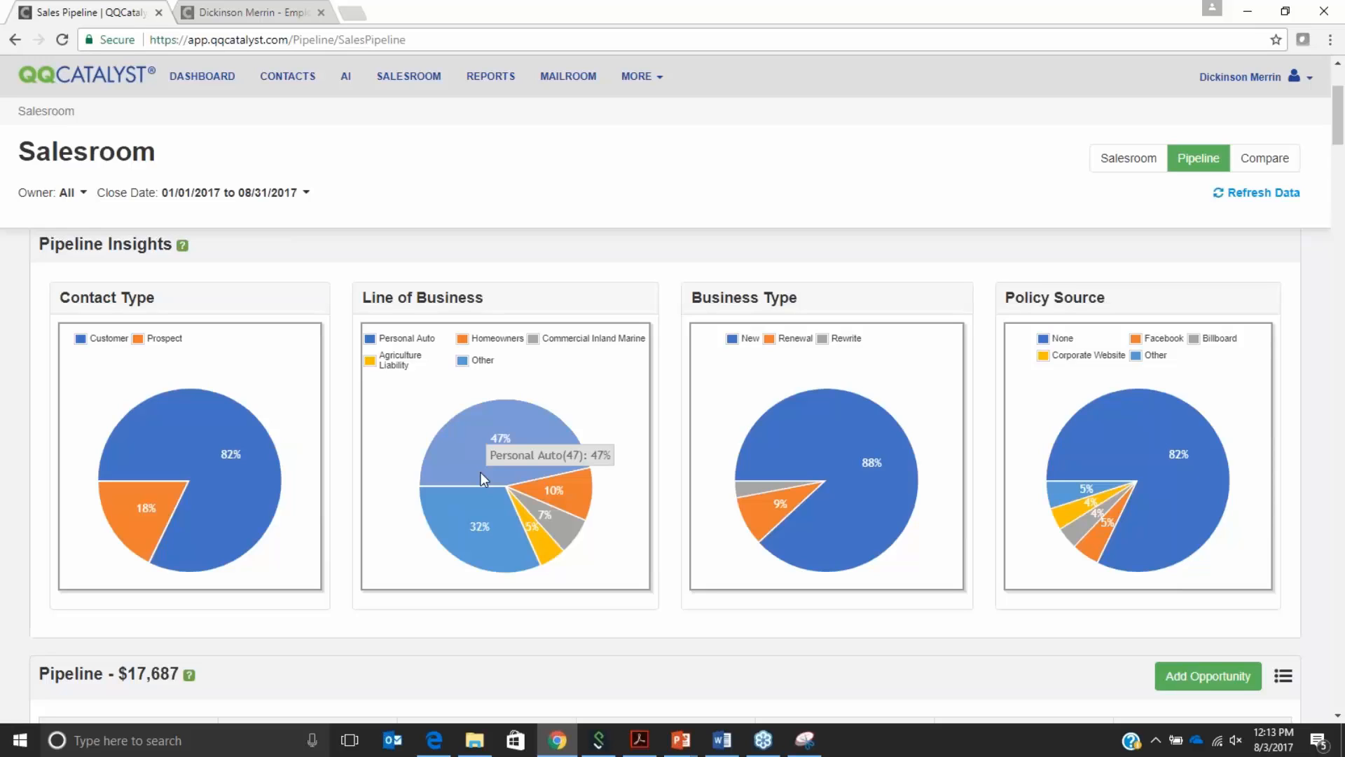
pyautogui.moveTo(560, 490)
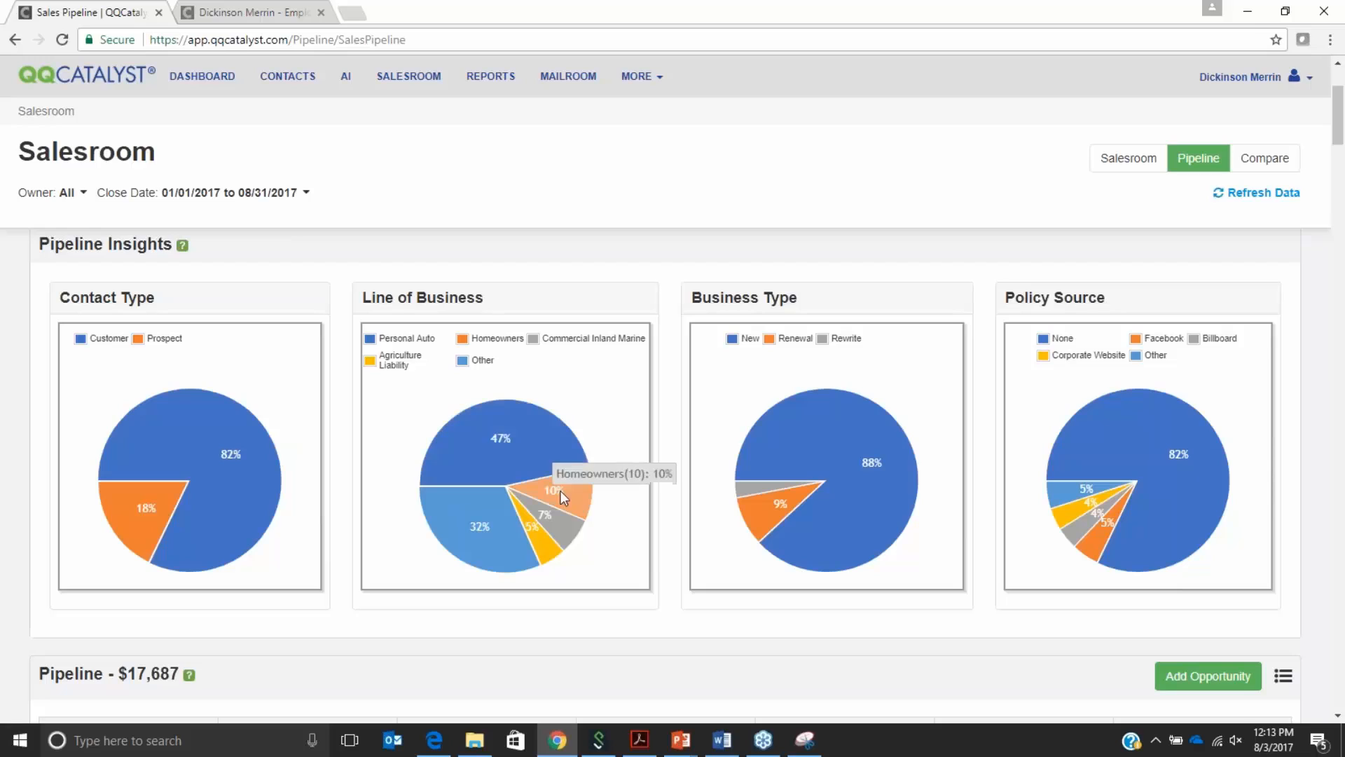
pyautogui.moveTo(562, 524)
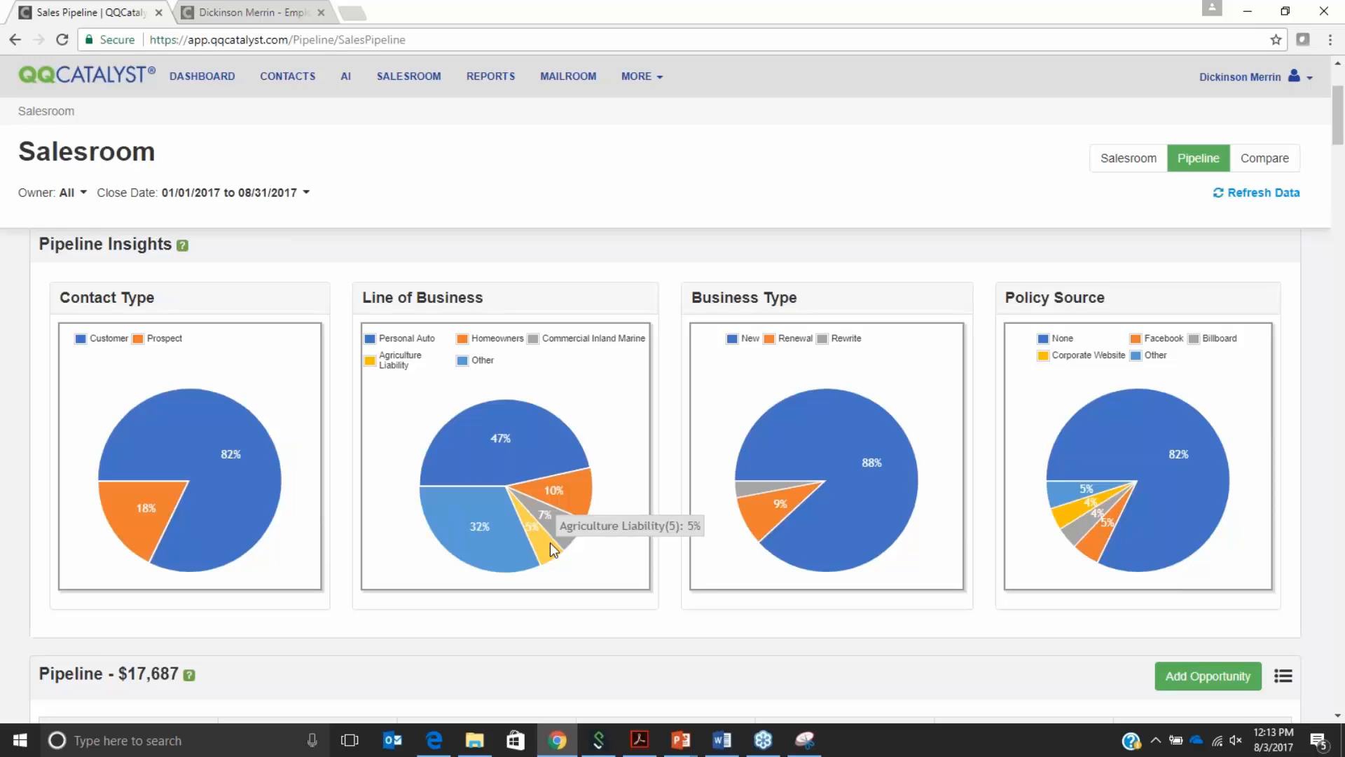
pyautogui.moveTo(499, 547)
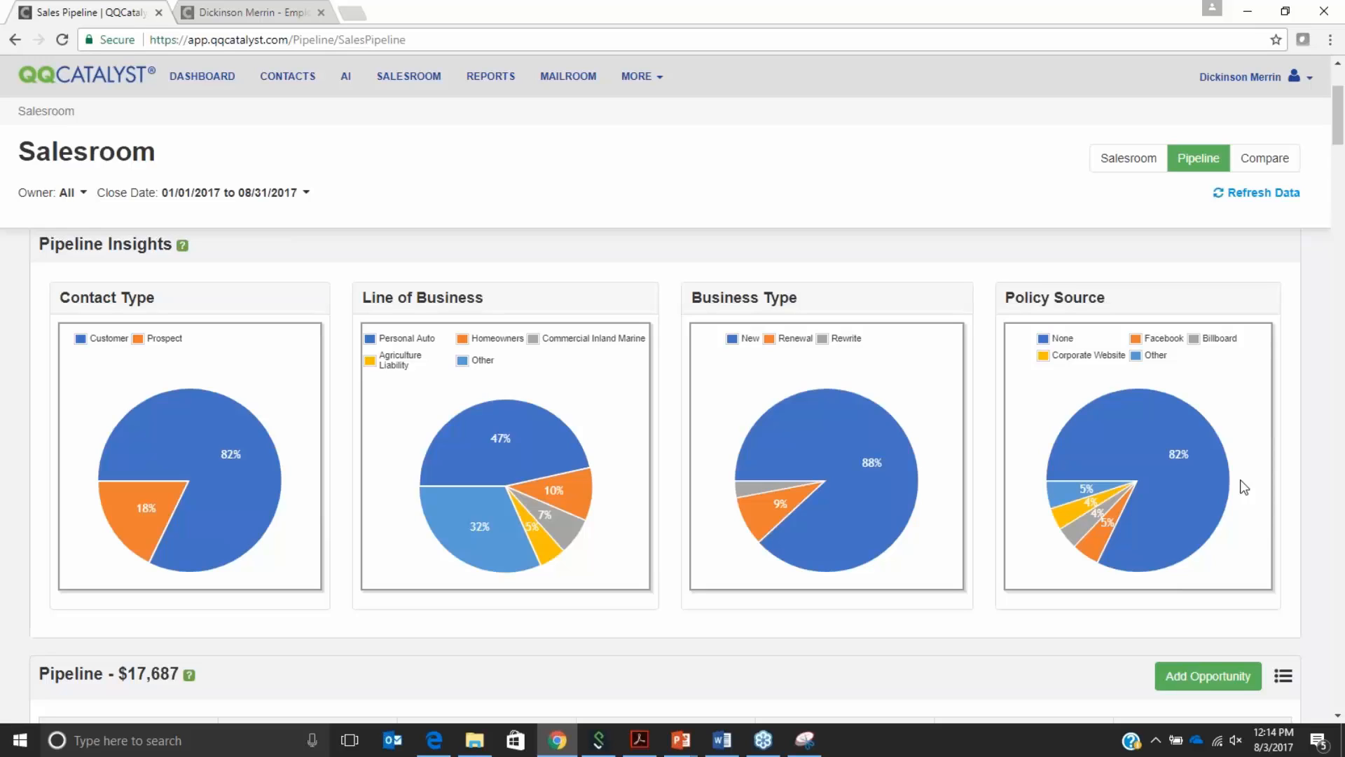
pyautogui.moveTo(1199, 478)
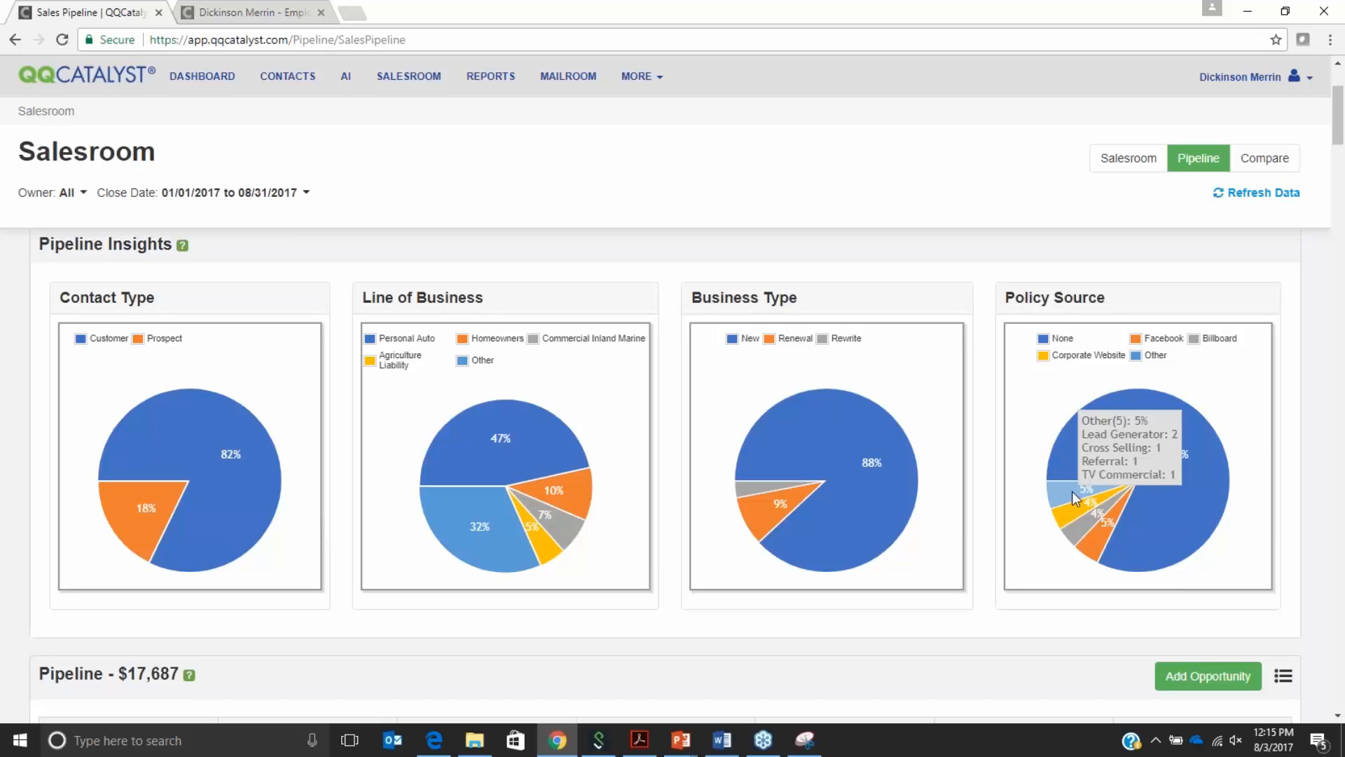
# - View the pipeline stage columns, search for "family" in the employee's browser tab and open the Family Fresh Supermarket LLC customer record
pyautogui.scroll(-5, 1072, 490)
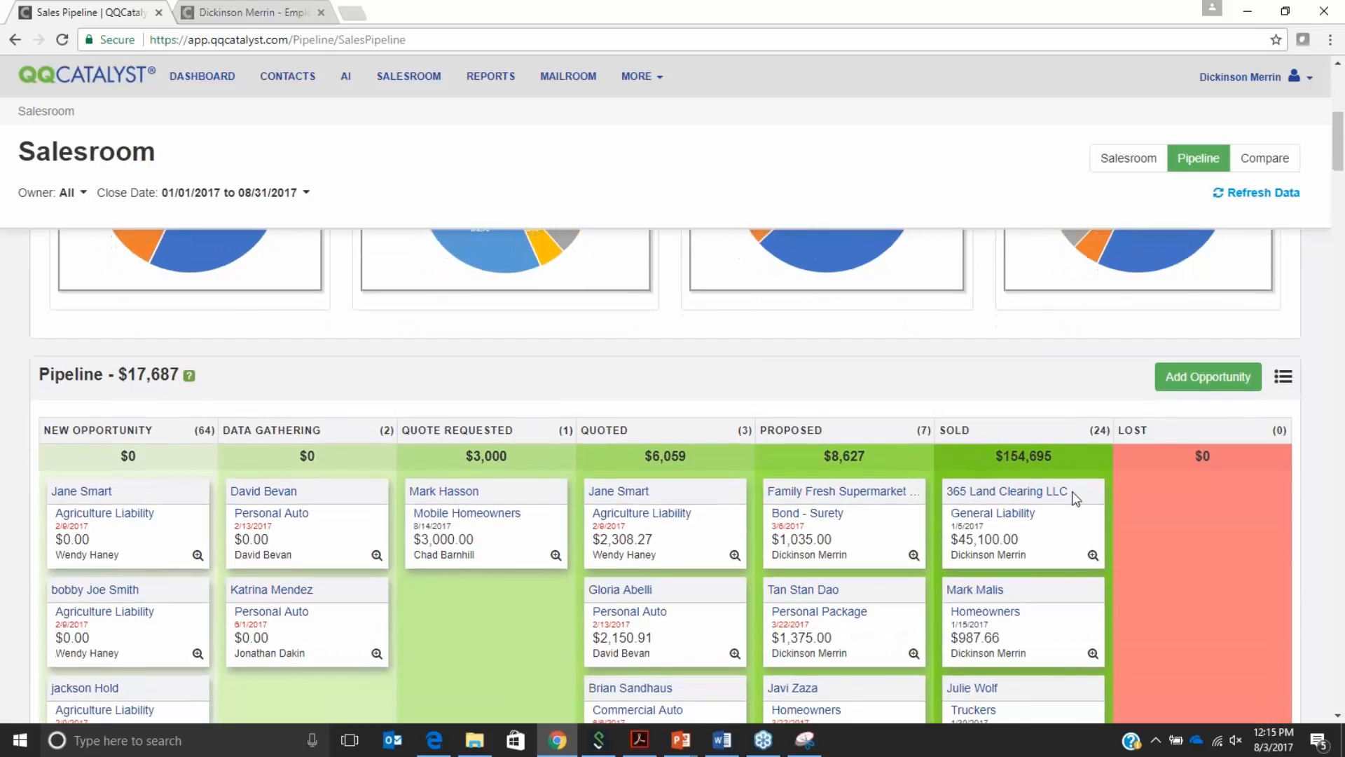
pyautogui.scroll(-2, 1072, 490)
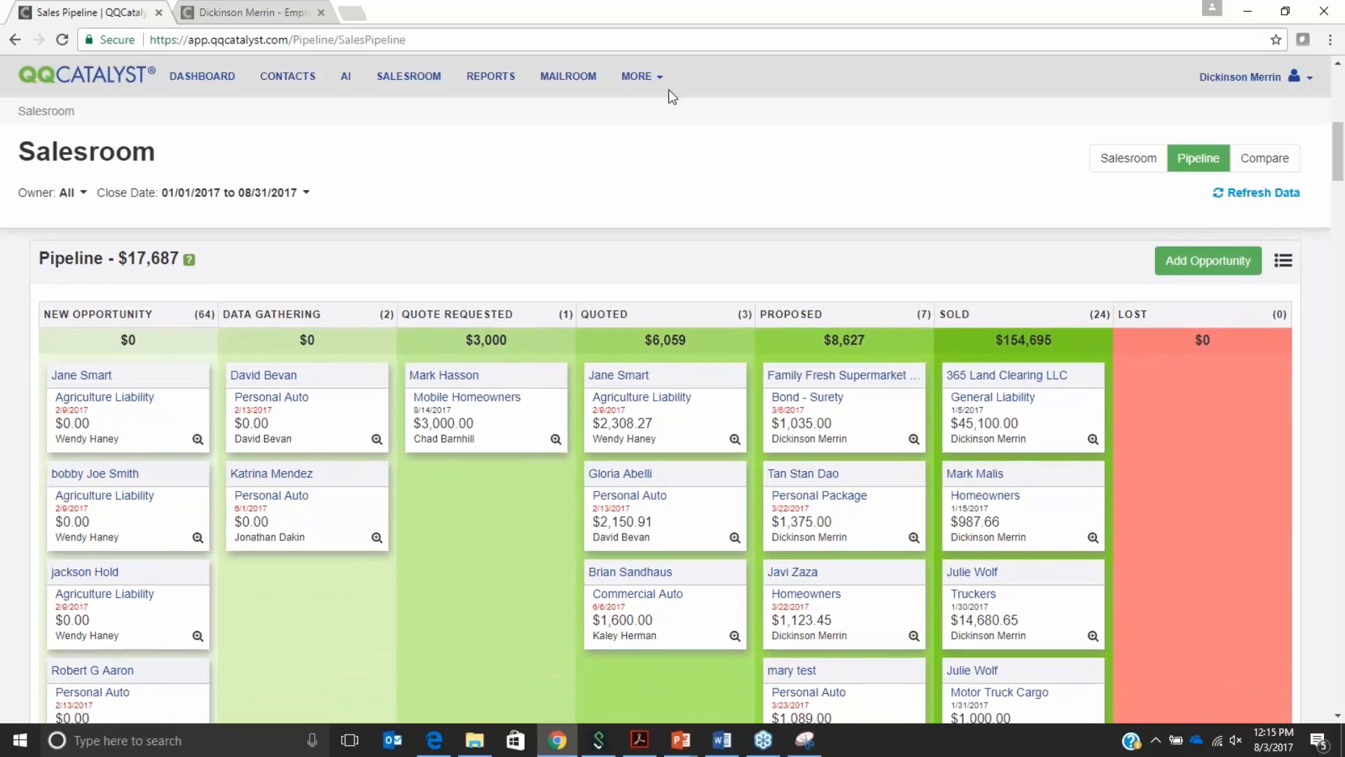
pyautogui.click(277, 16)
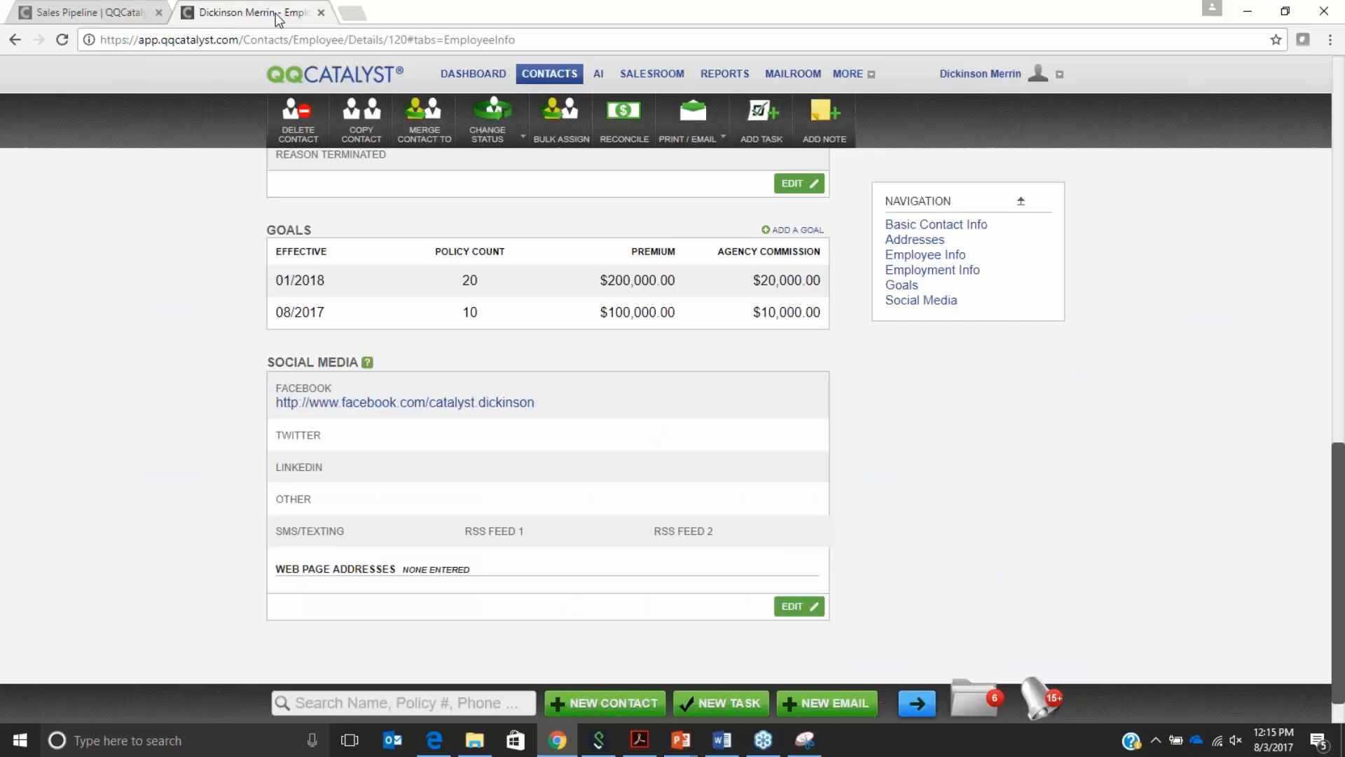
pyautogui.click(380, 697)
pyautogui.write('family')
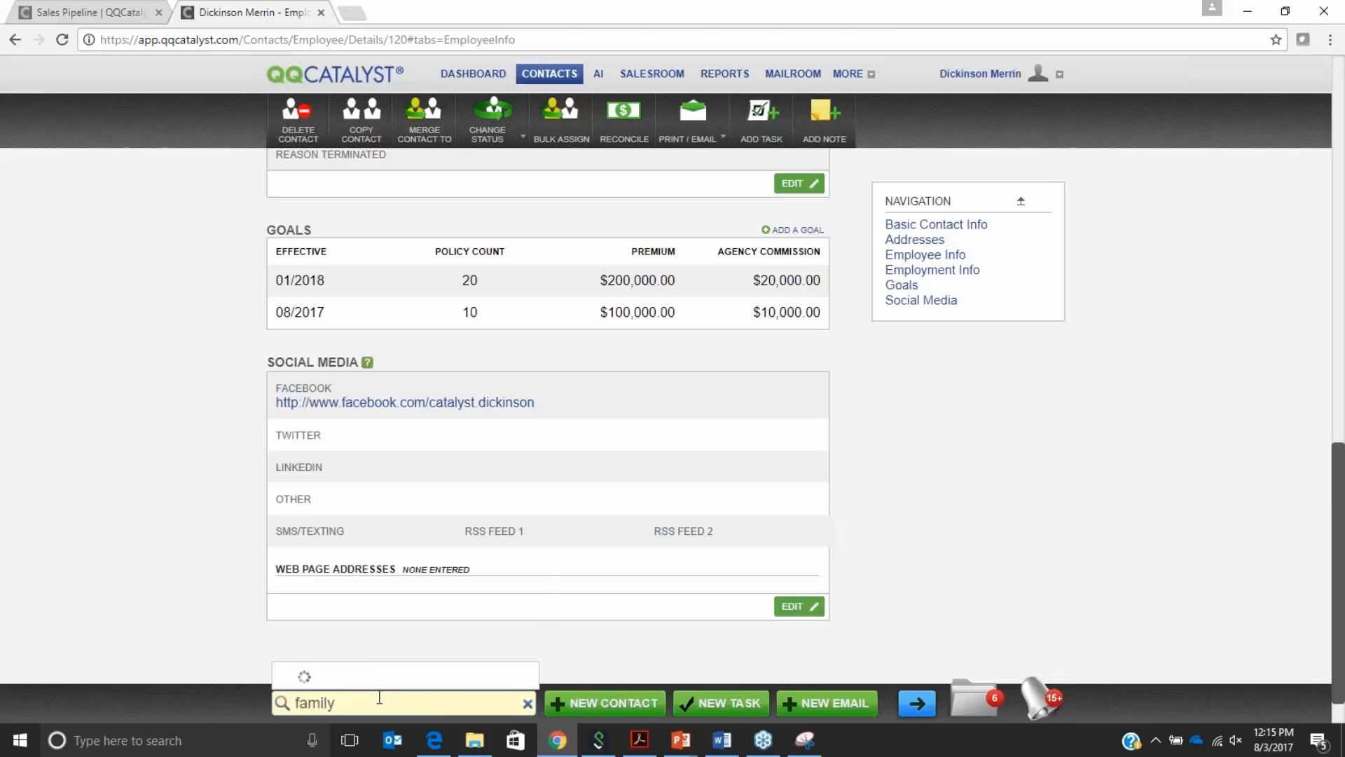
pyautogui.click(379, 660)
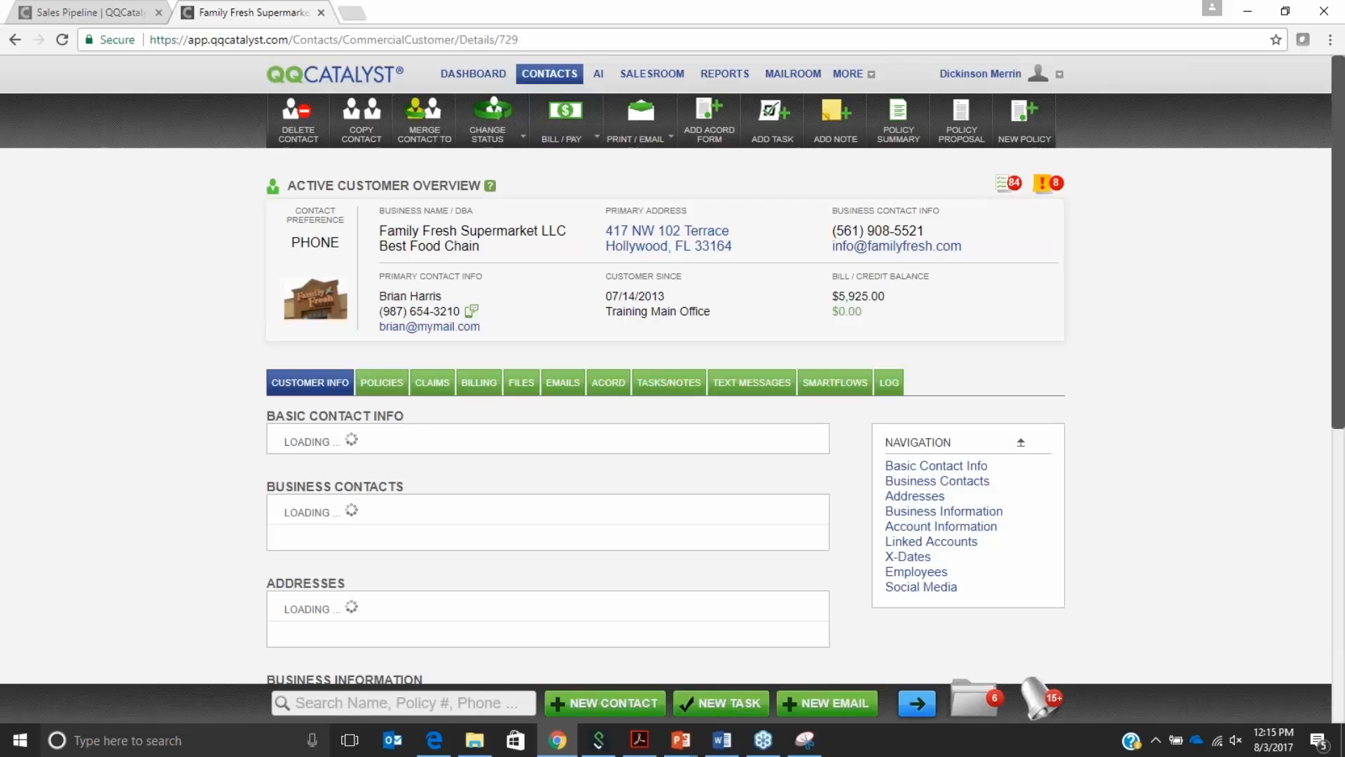
# - Show the Family Fresh Supermarket LLC policies and bring its opportunities list into view
pyautogui.click(382, 381)
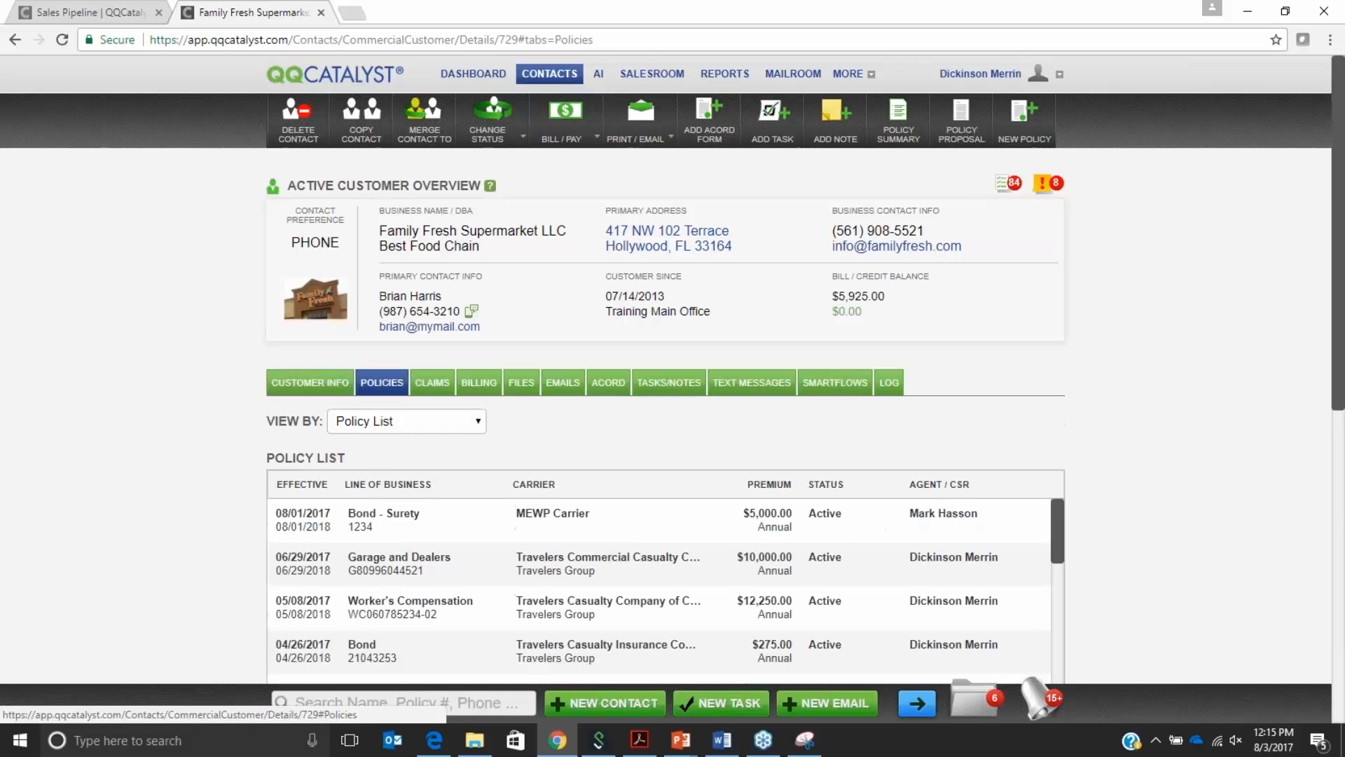
pyautogui.scroll(-6, 233, 578)
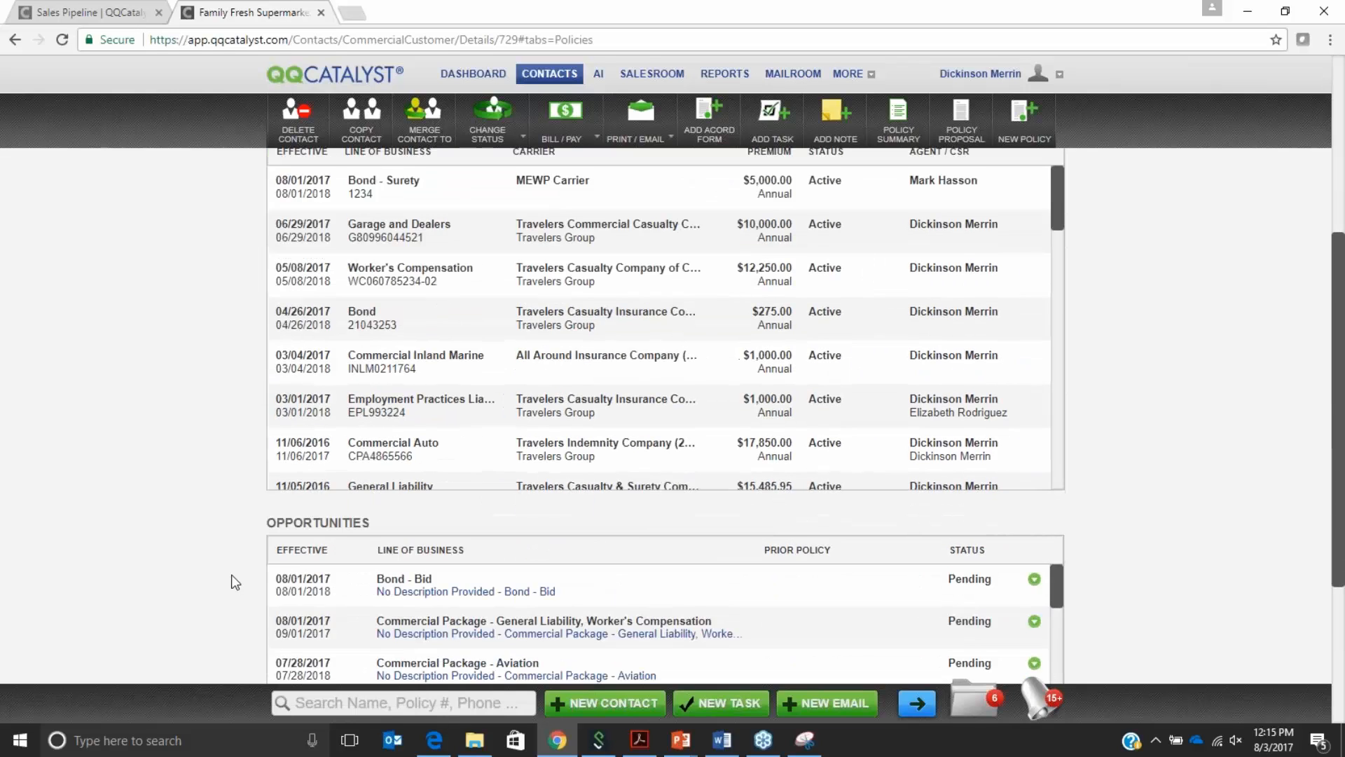
pyautogui.scroll(-1, 231, 571)
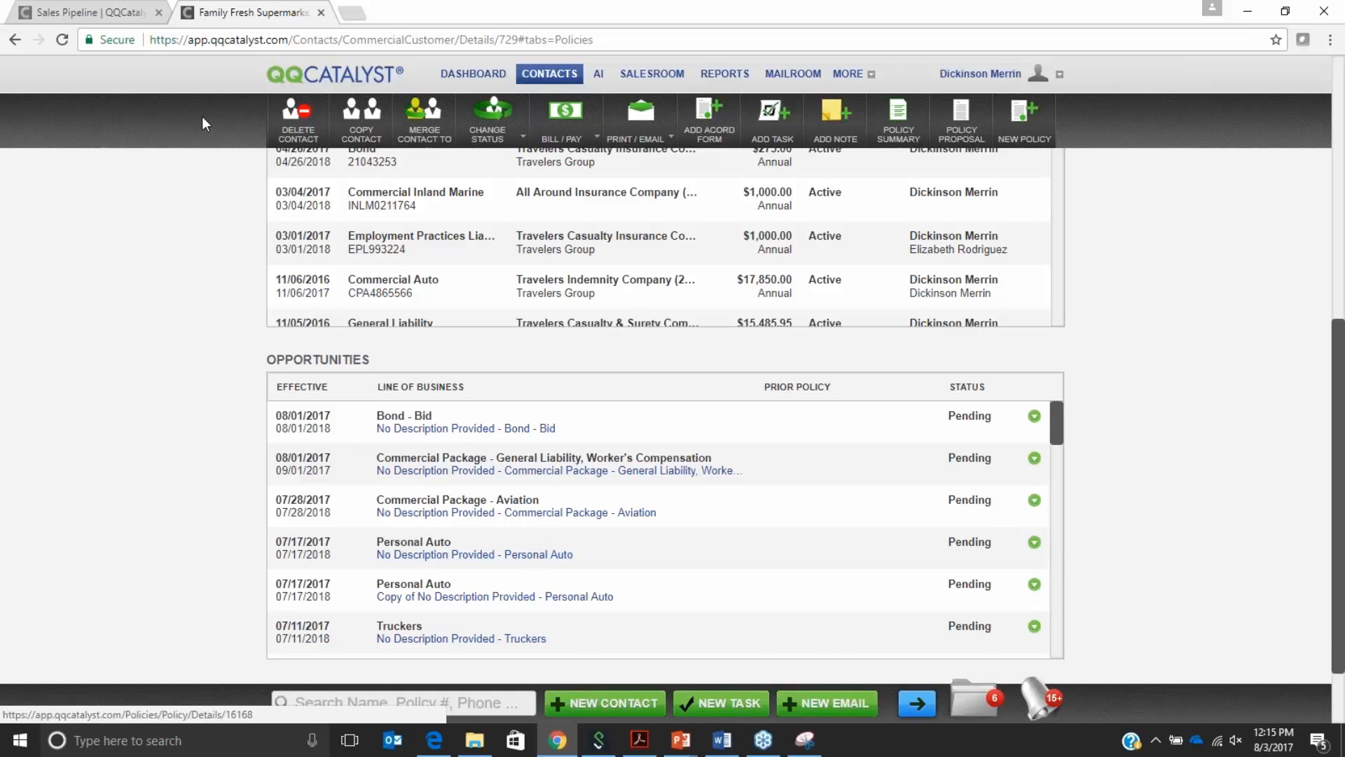
# - Check the pipeline board and the close date filter in the Salesroom, and return to the customer's opportunities
pyautogui.click(87, 14)
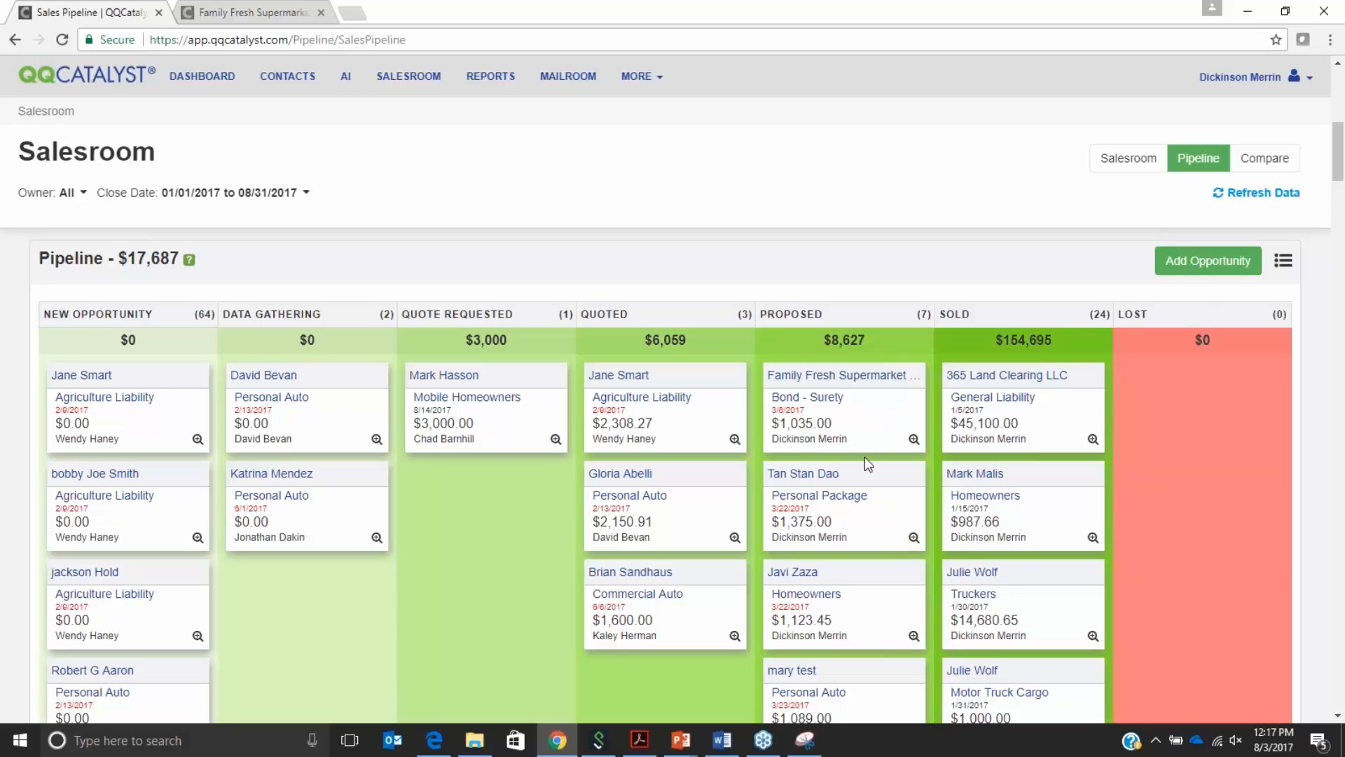
pyautogui.click(268, 206)
pyautogui.click(250, 12)
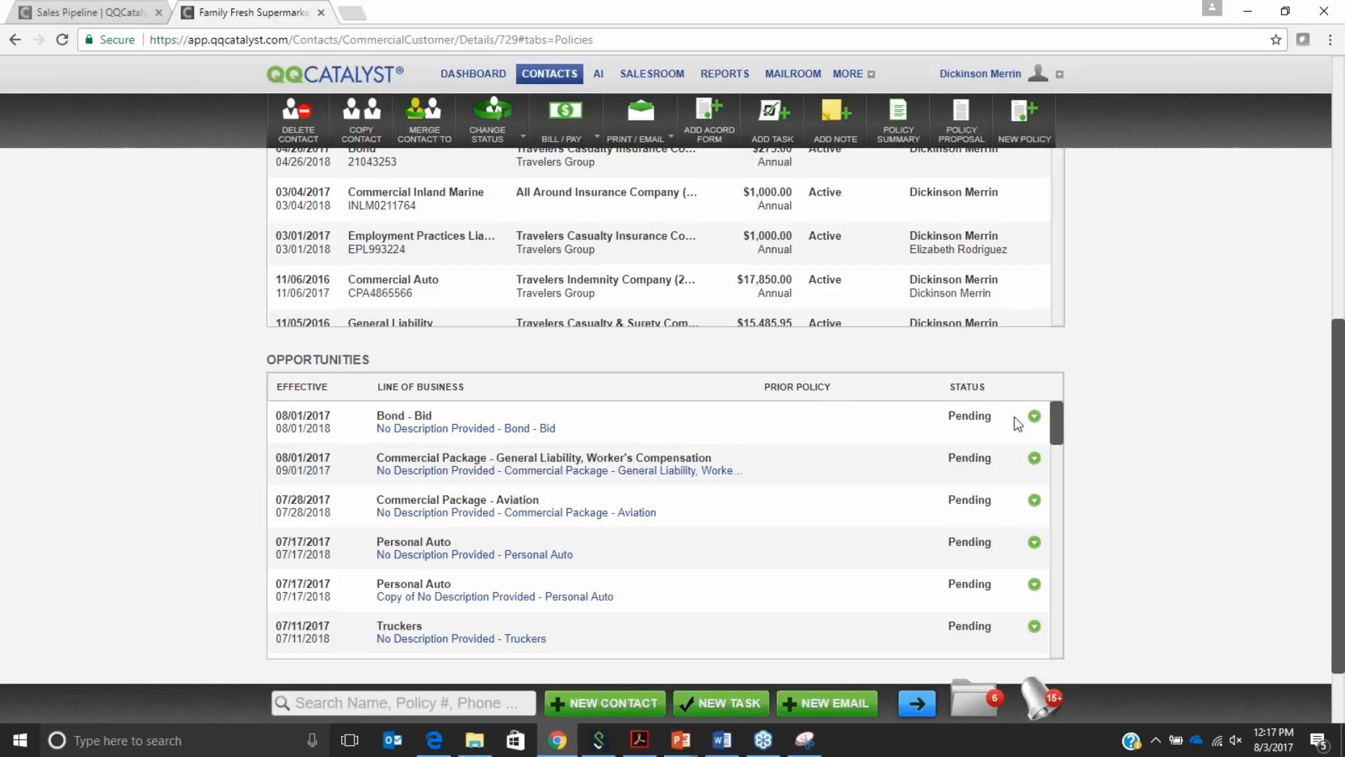
# - Expand the Bond - Bid opportunity effective 08/01/2017, and open the quotes of its pending policy
pyautogui.click(1035, 418)
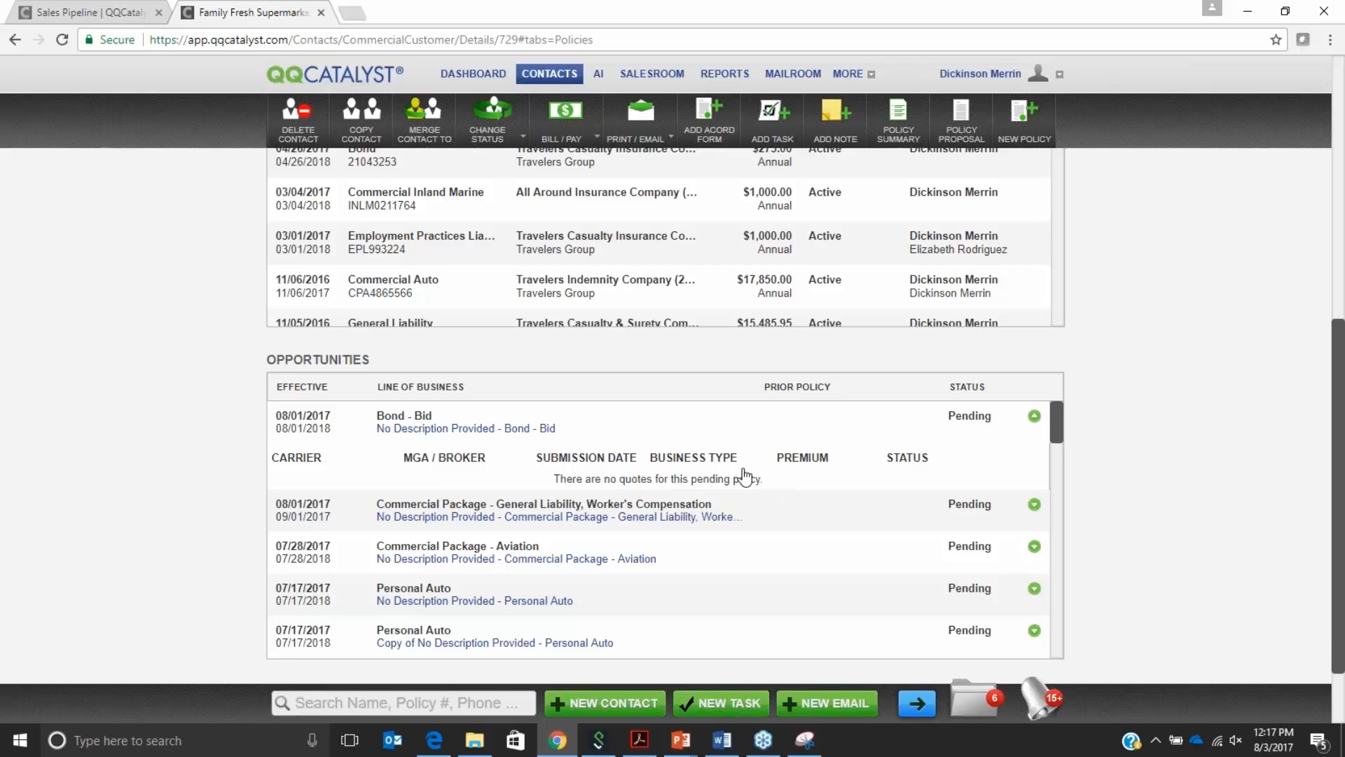
pyautogui.click(497, 429)
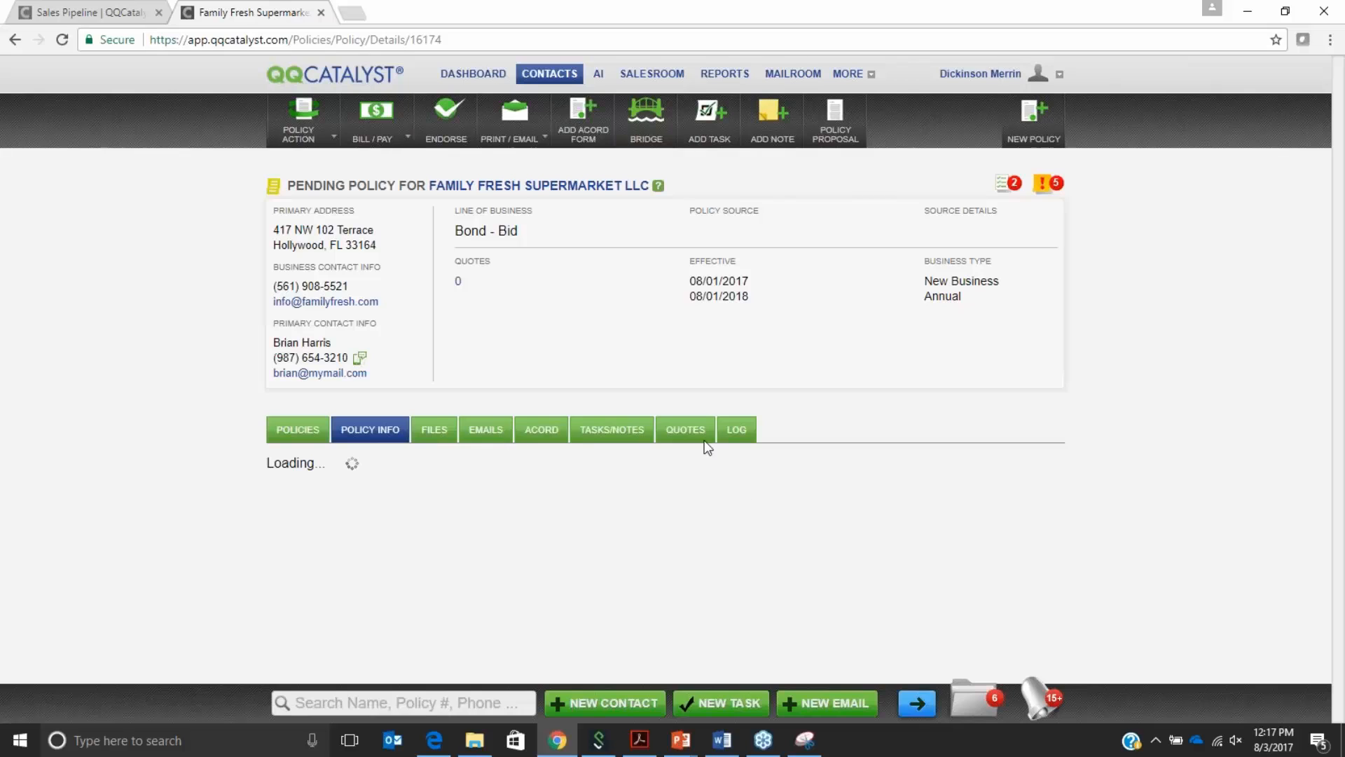
pyautogui.click(703, 437)
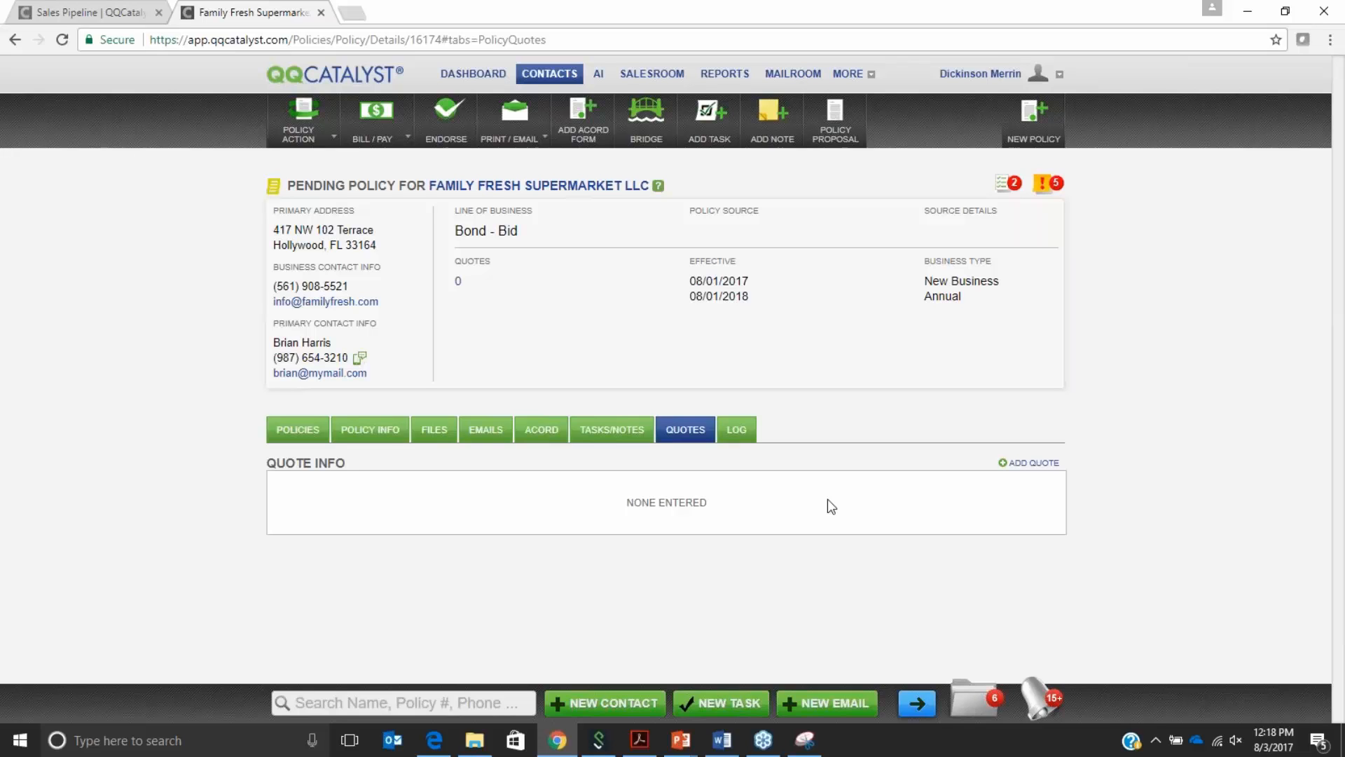
# - Add a quote to the pending Bond - Bid policy, try the Waiting on Customer and App Submitted For Quote statuses, and set it to Quoted
pyautogui.click(1031, 462)
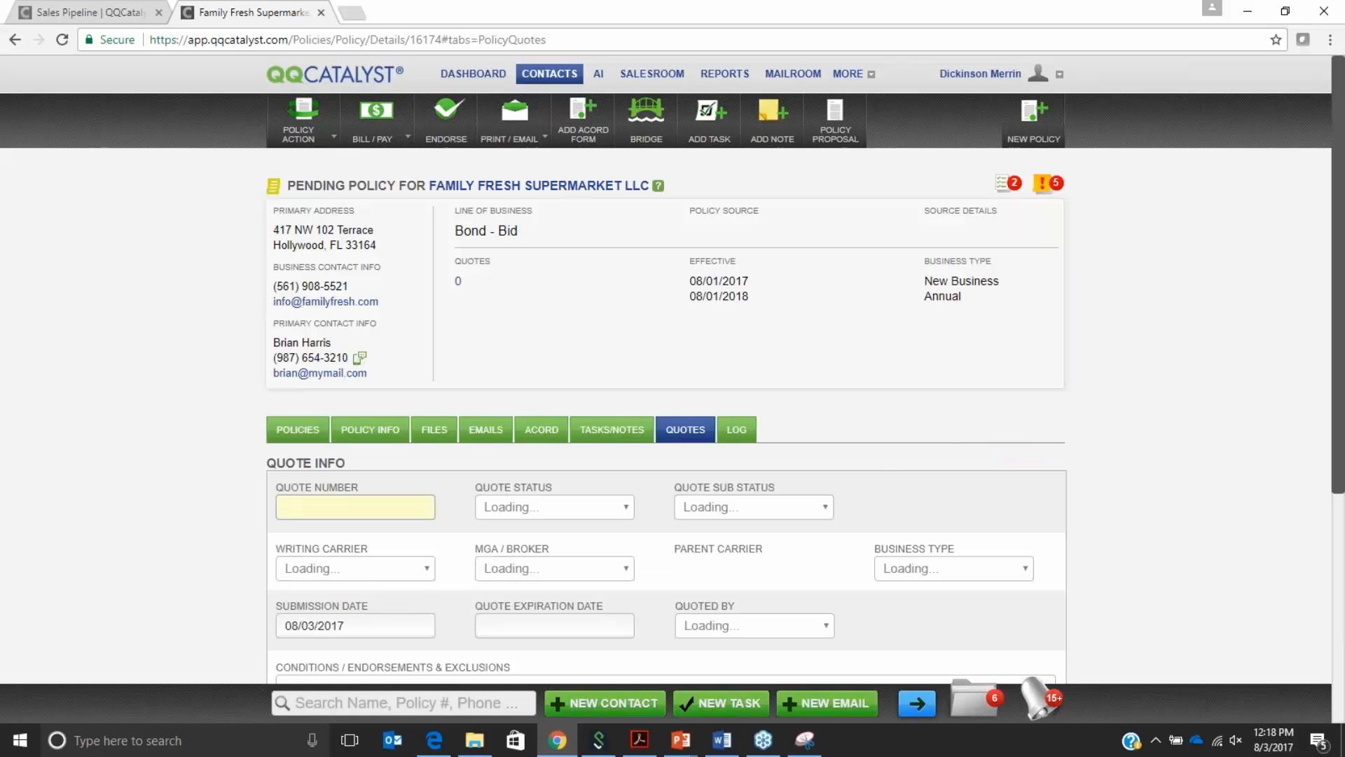
pyautogui.click(575, 510)
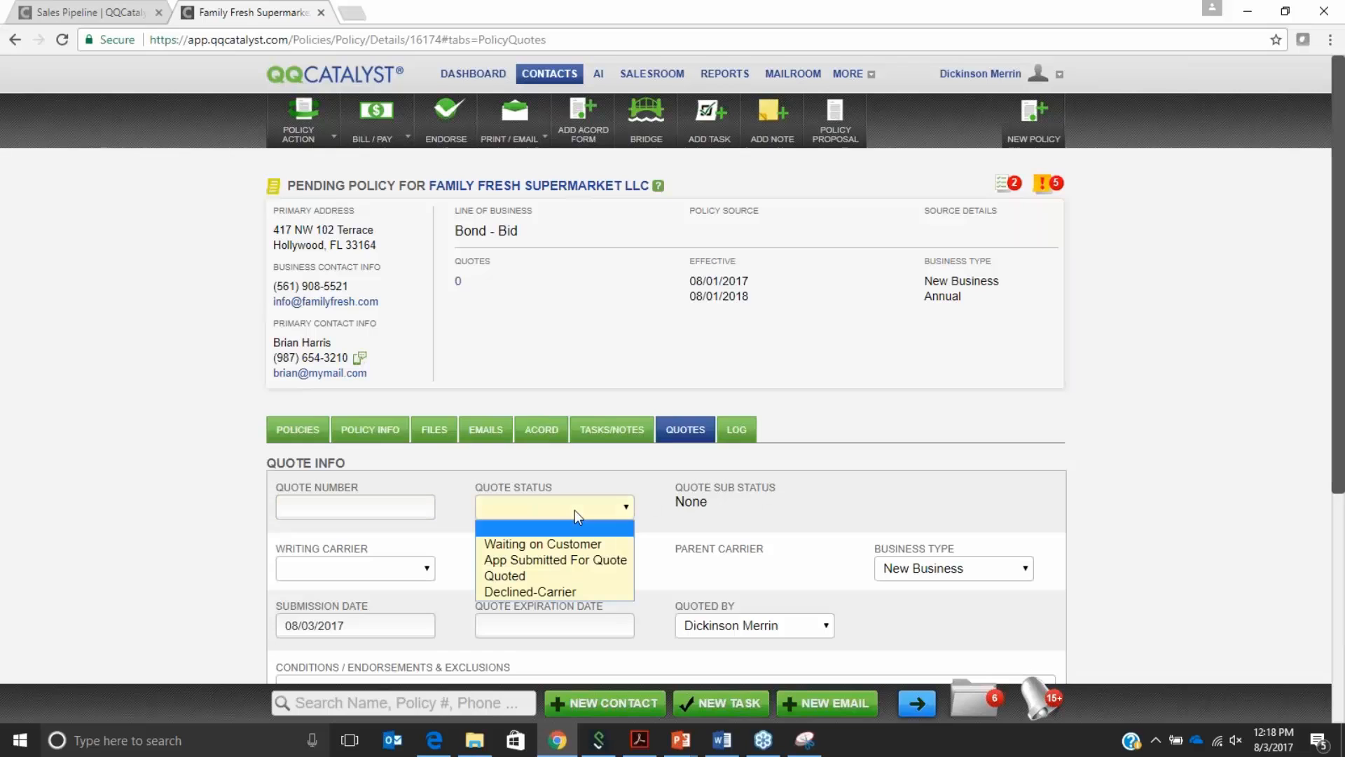
pyautogui.click(549, 543)
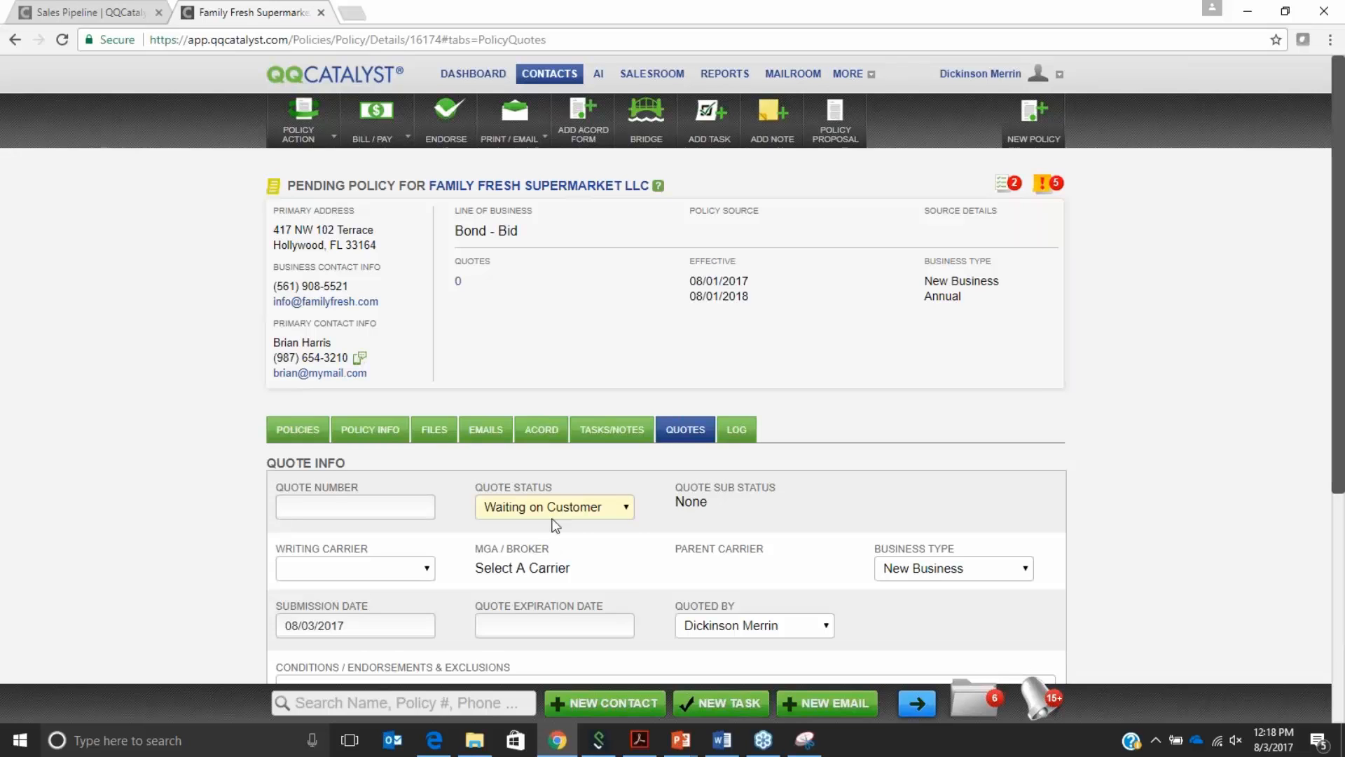
pyautogui.click(555, 509)
pyautogui.click(547, 559)
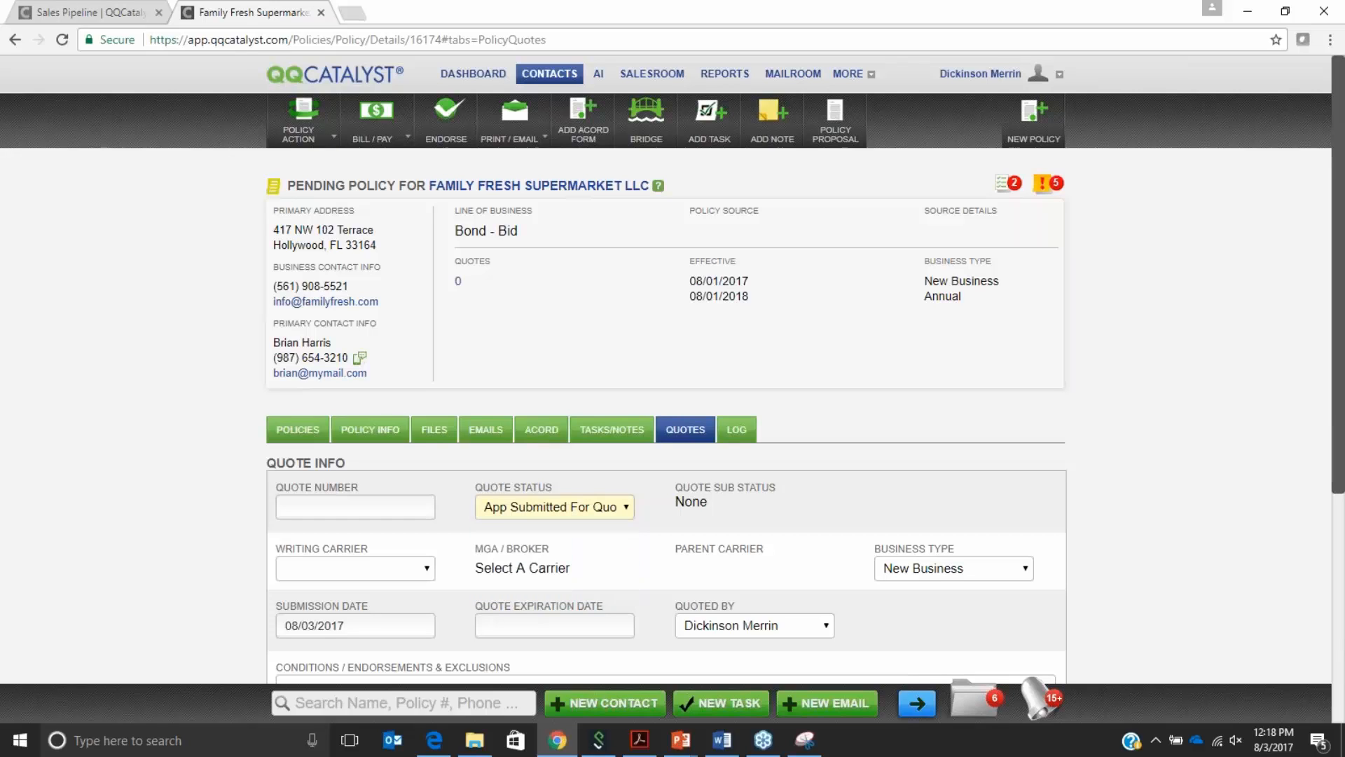
pyautogui.click(569, 506)
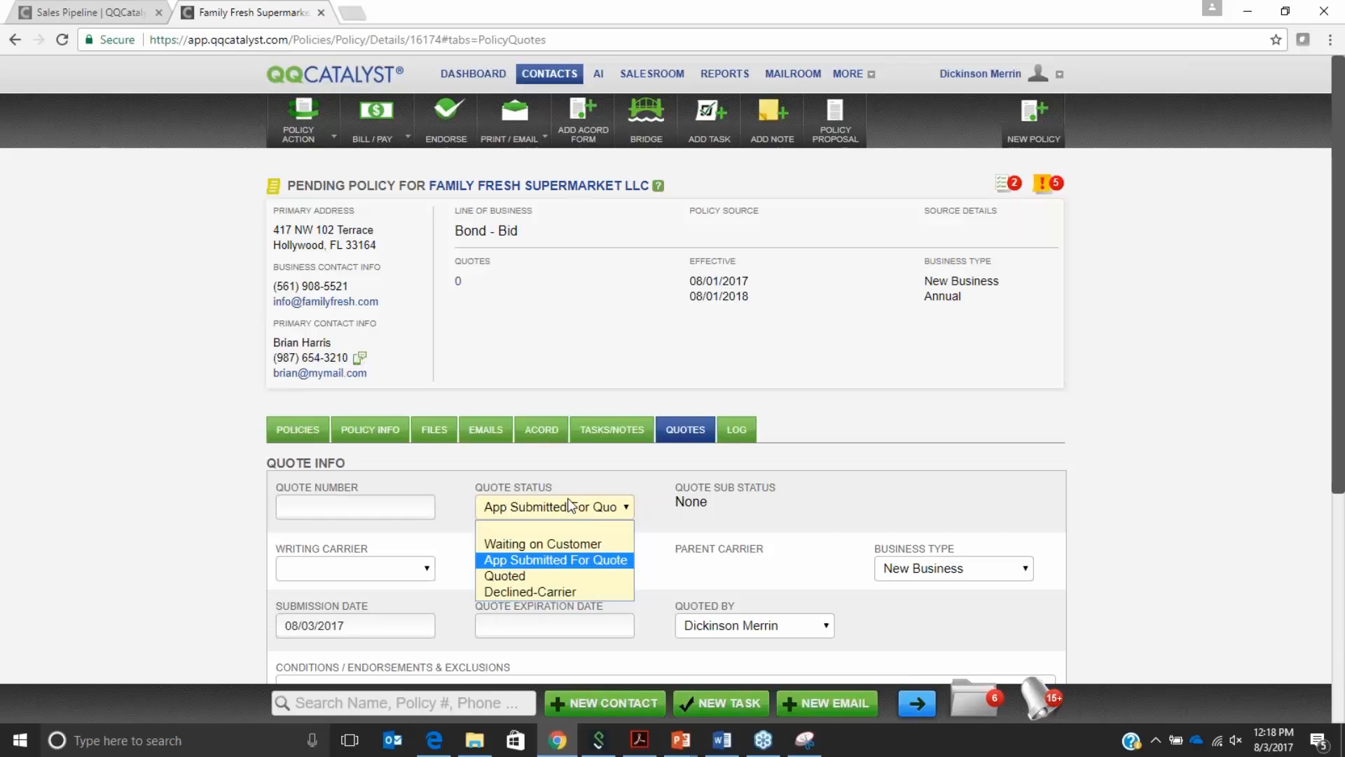
pyautogui.click(549, 576)
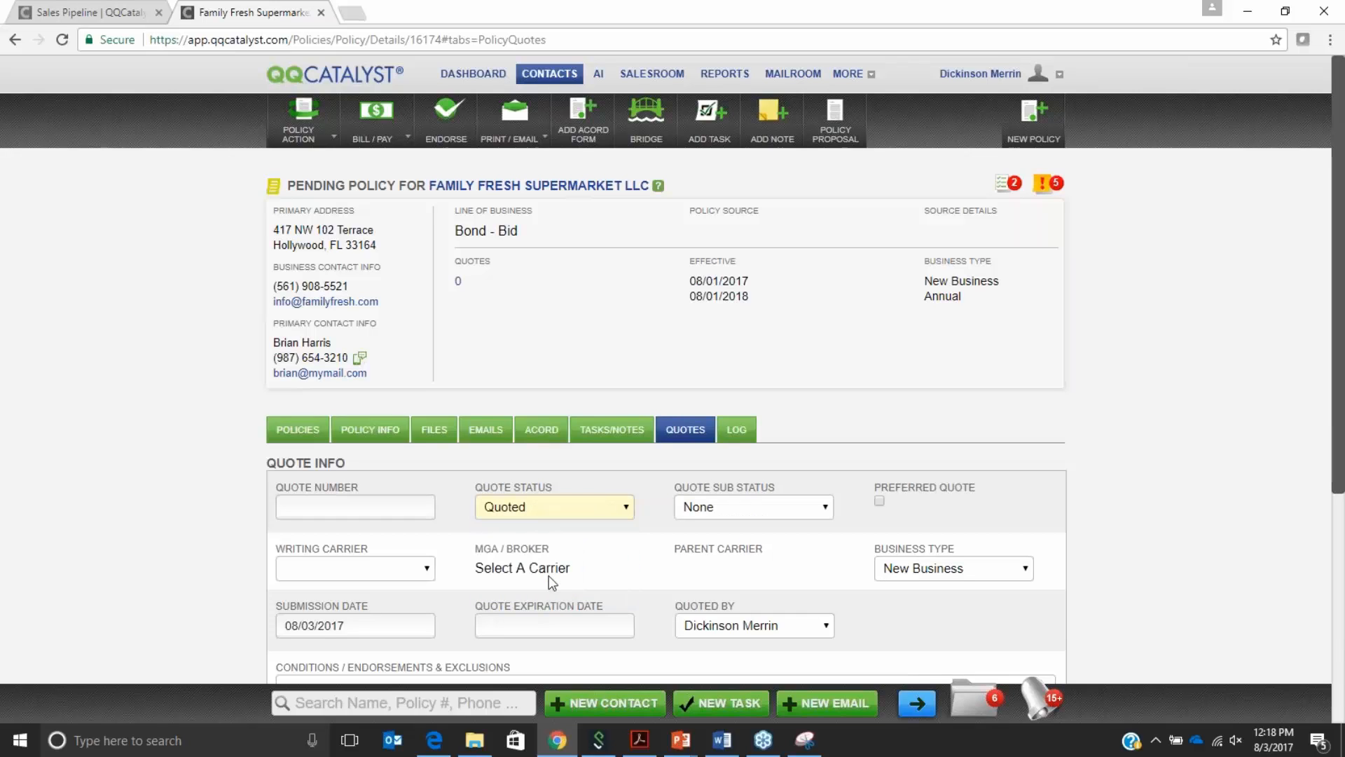
# - Set the quote's sub status to Declined-Customer and mark it as the preferred quote
pyautogui.click(710, 515)
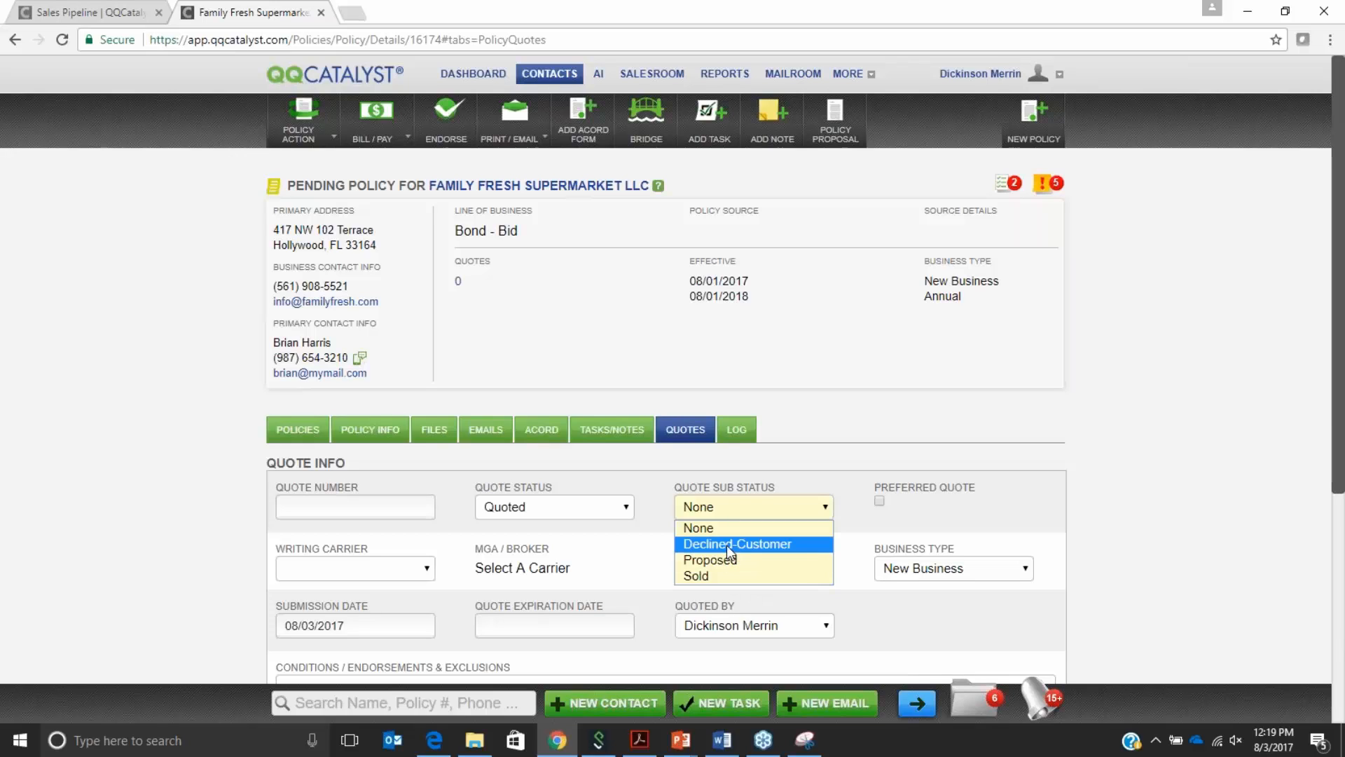
pyautogui.click(725, 544)
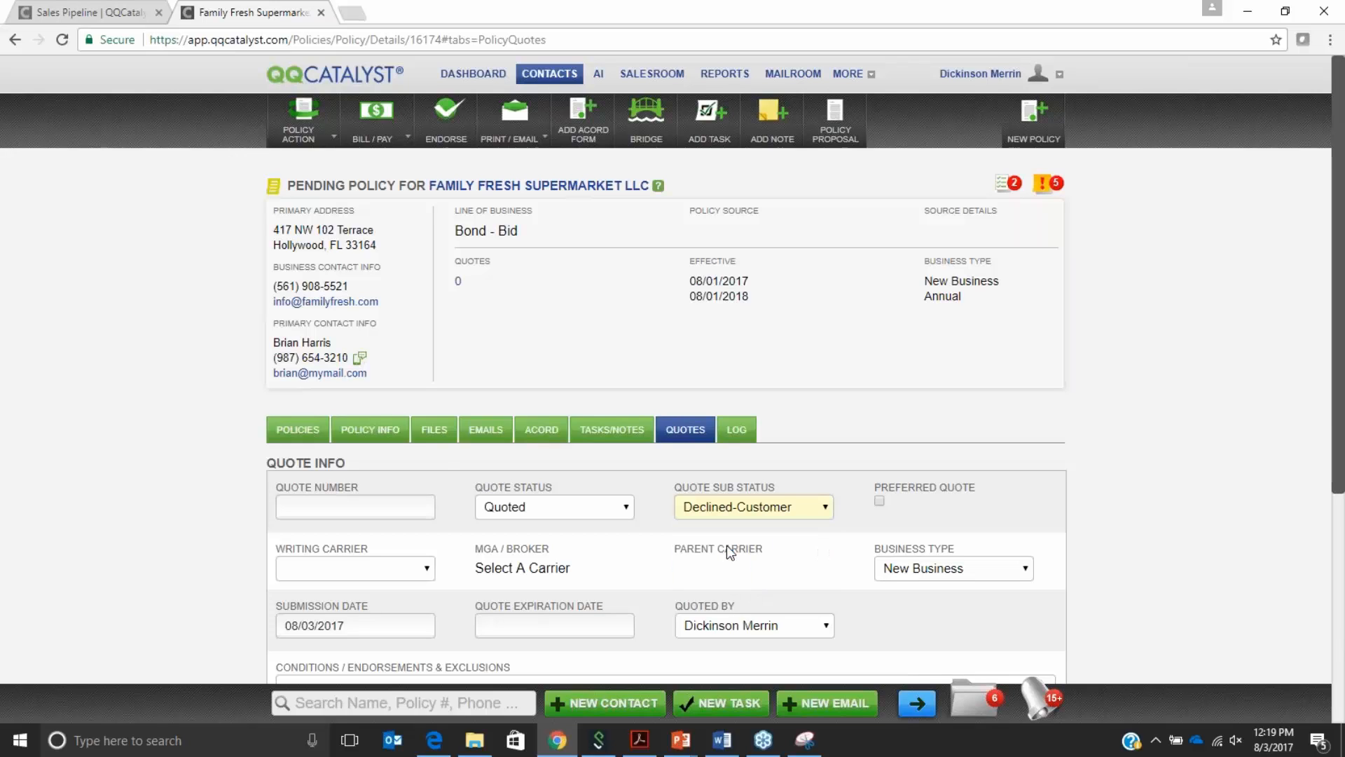
pyautogui.click(301, 135)
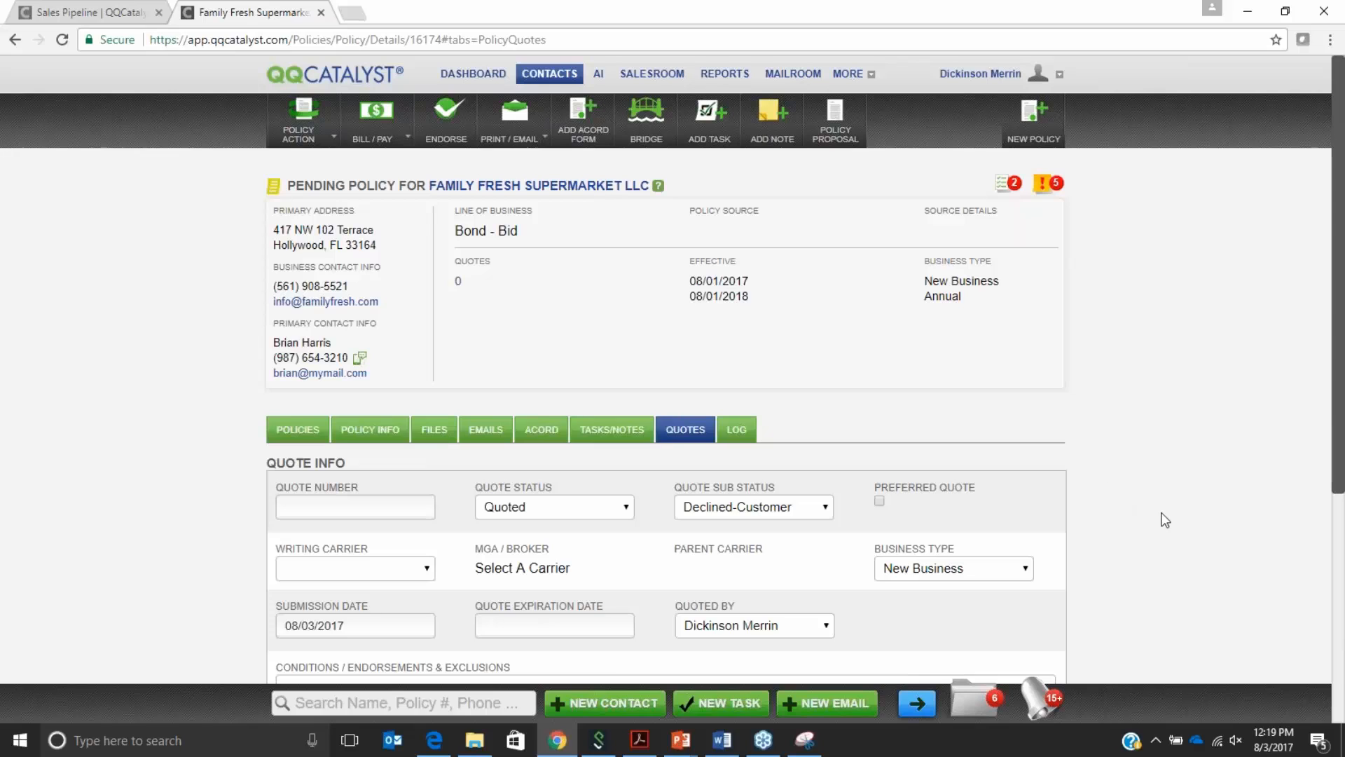
pyautogui.scroll(-2, 1164, 519)
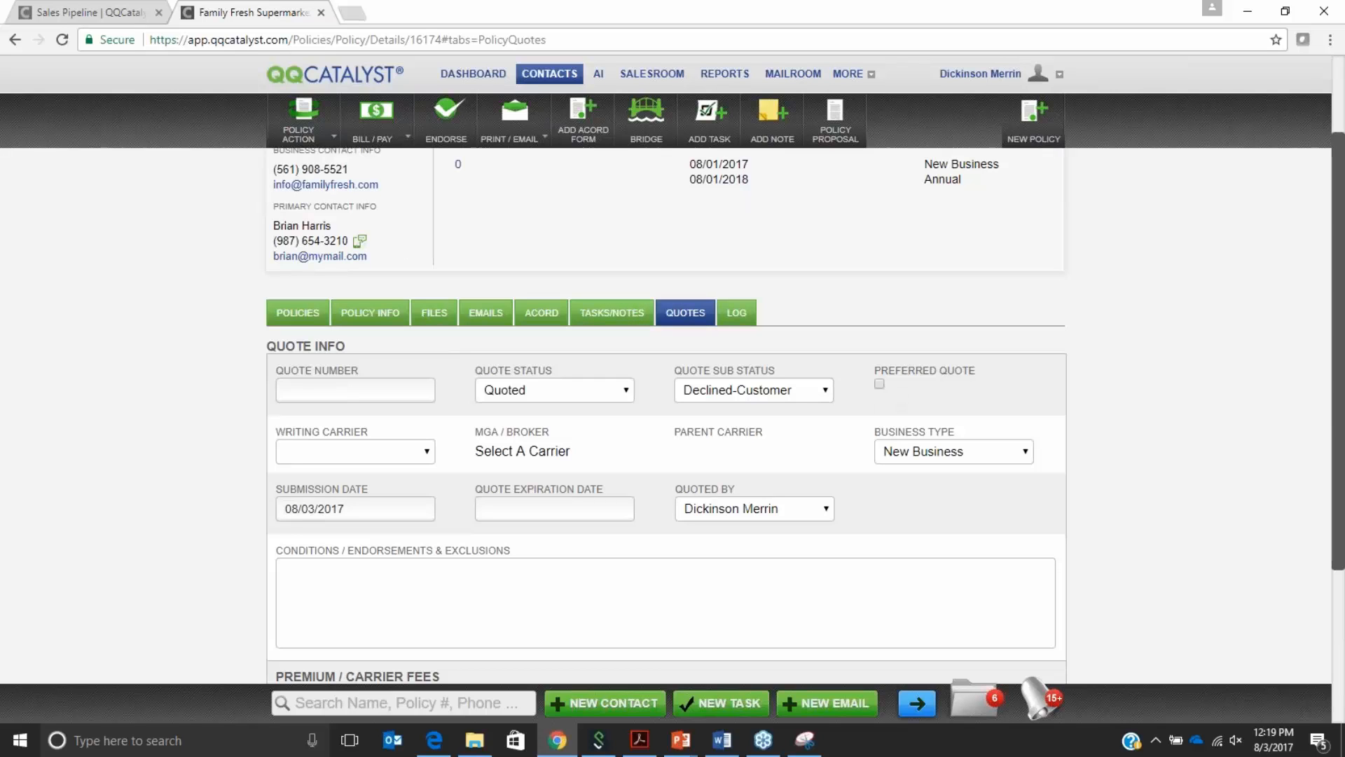
# - View the Salesroom pipeline stages, check the customer's quote form again, and return to the pipeline board
pyautogui.click(55, 13)
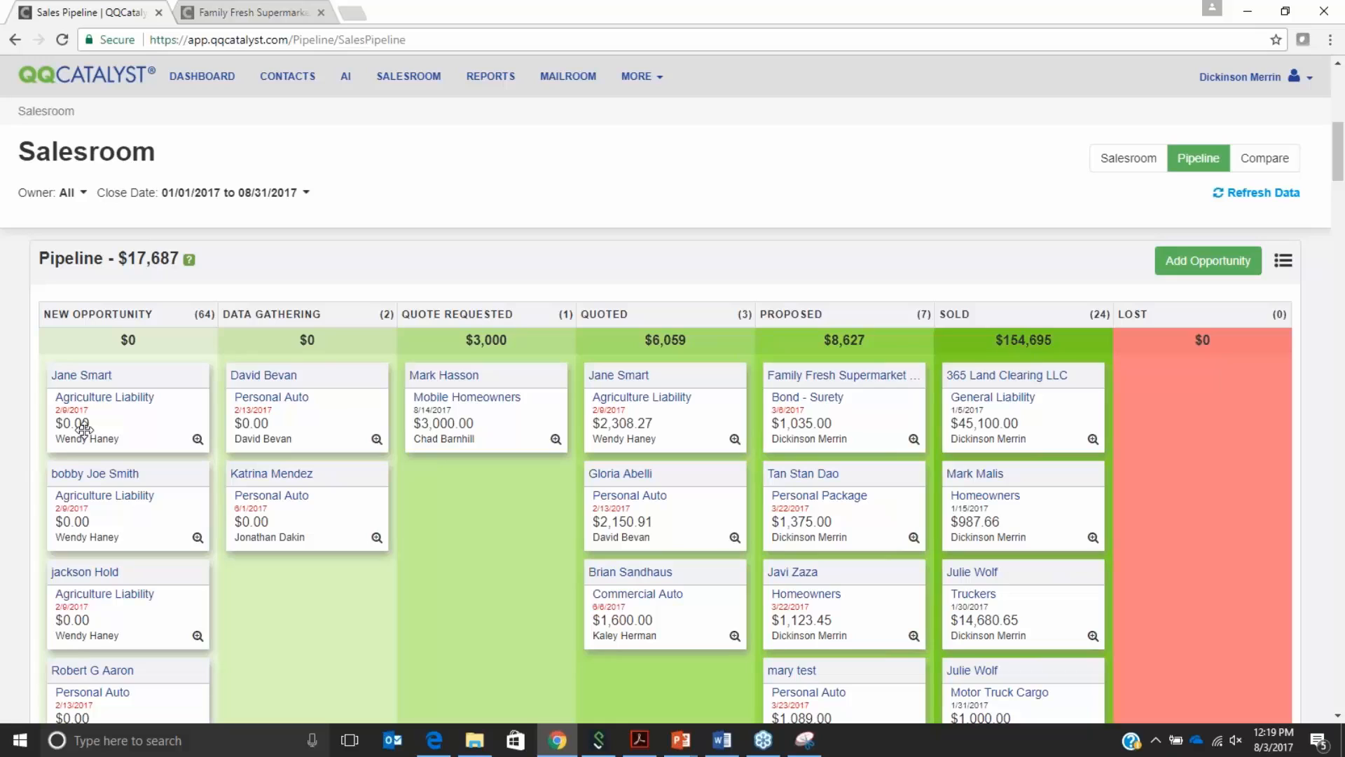
pyautogui.click(275, 14)
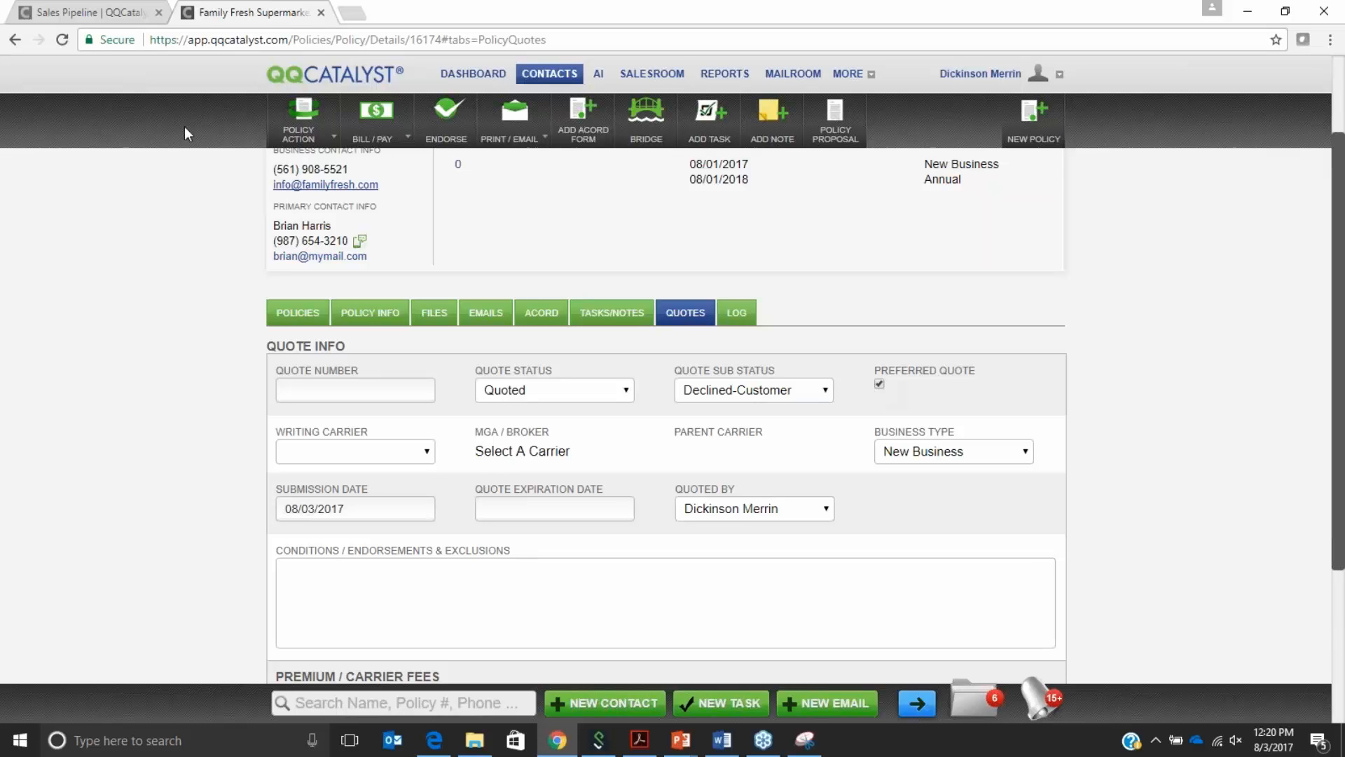
pyautogui.click(91, 14)
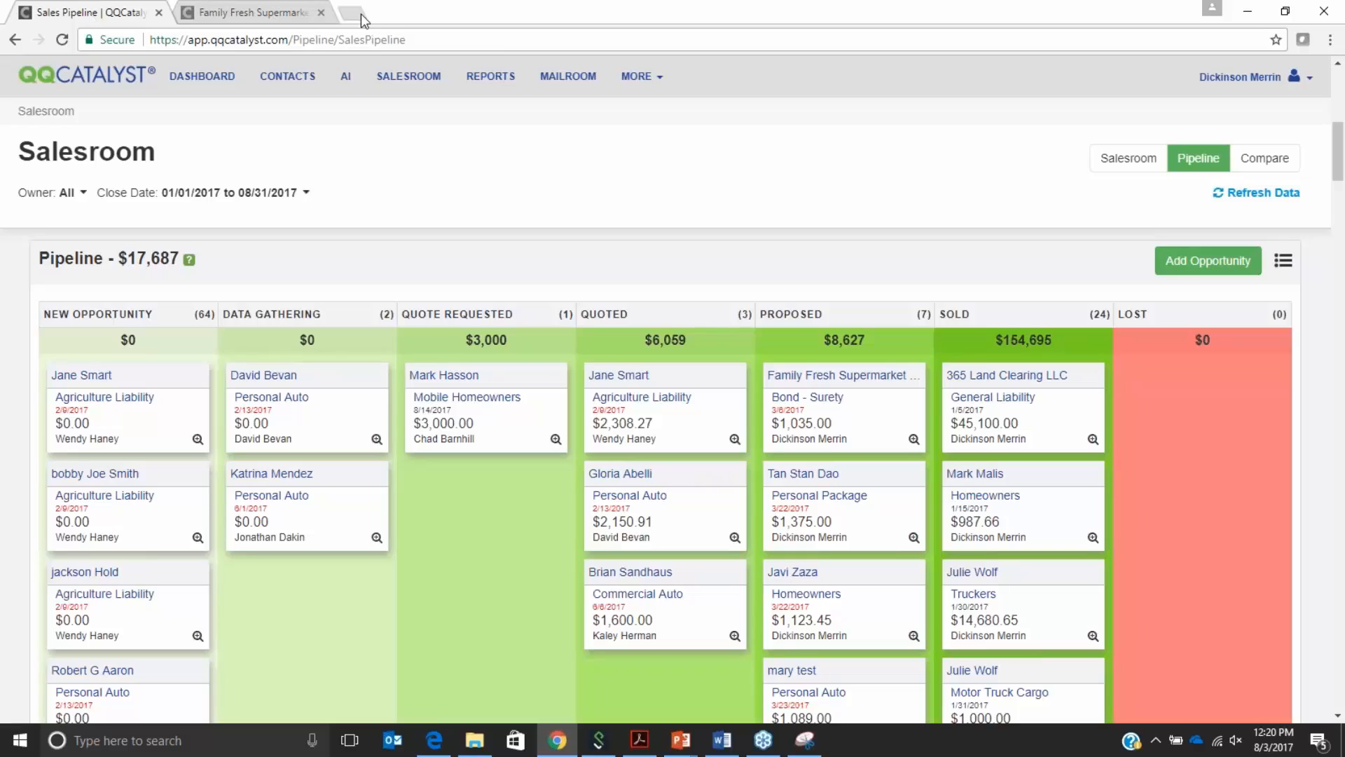
# - Filter the Salesroom's close date to This Month and bring the pipeline board into view
pyautogui.click(1212, 270)
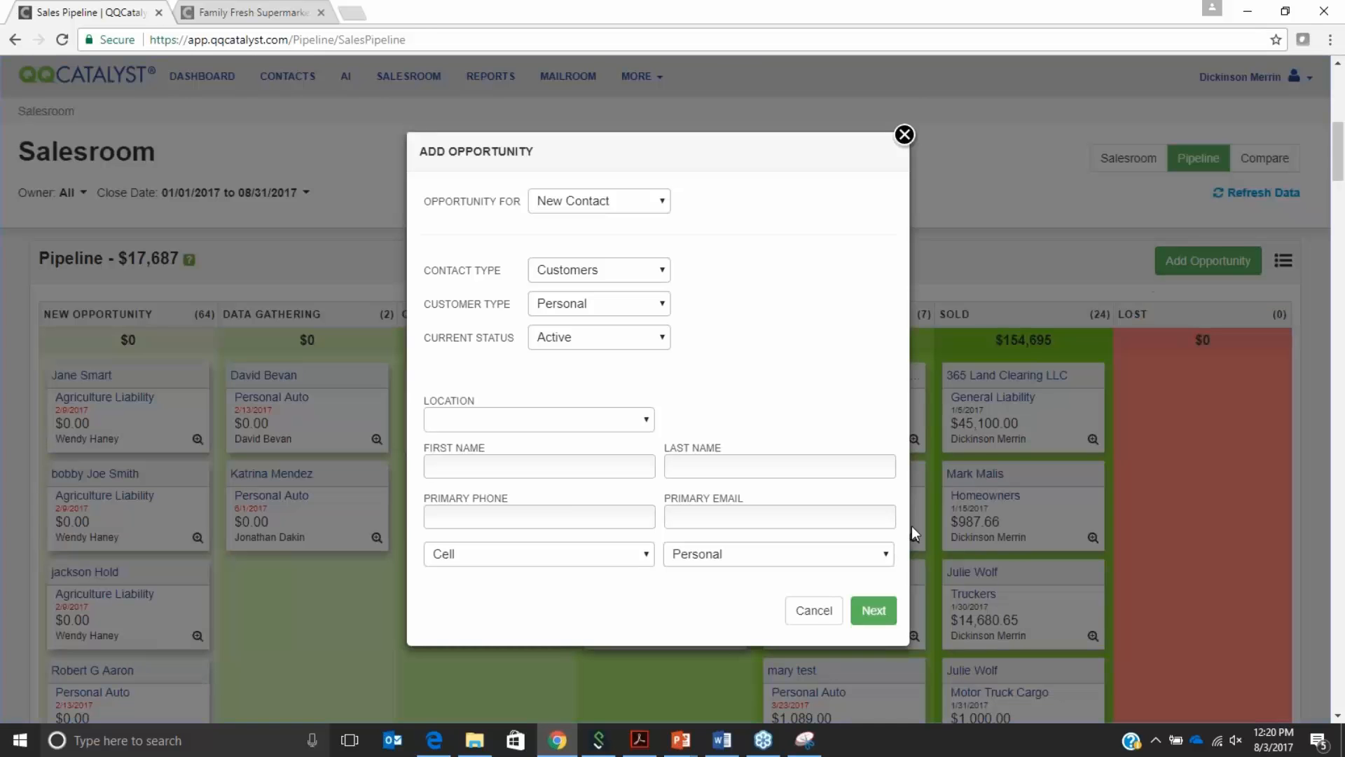
pyautogui.click(806, 609)
pyautogui.click(233, 197)
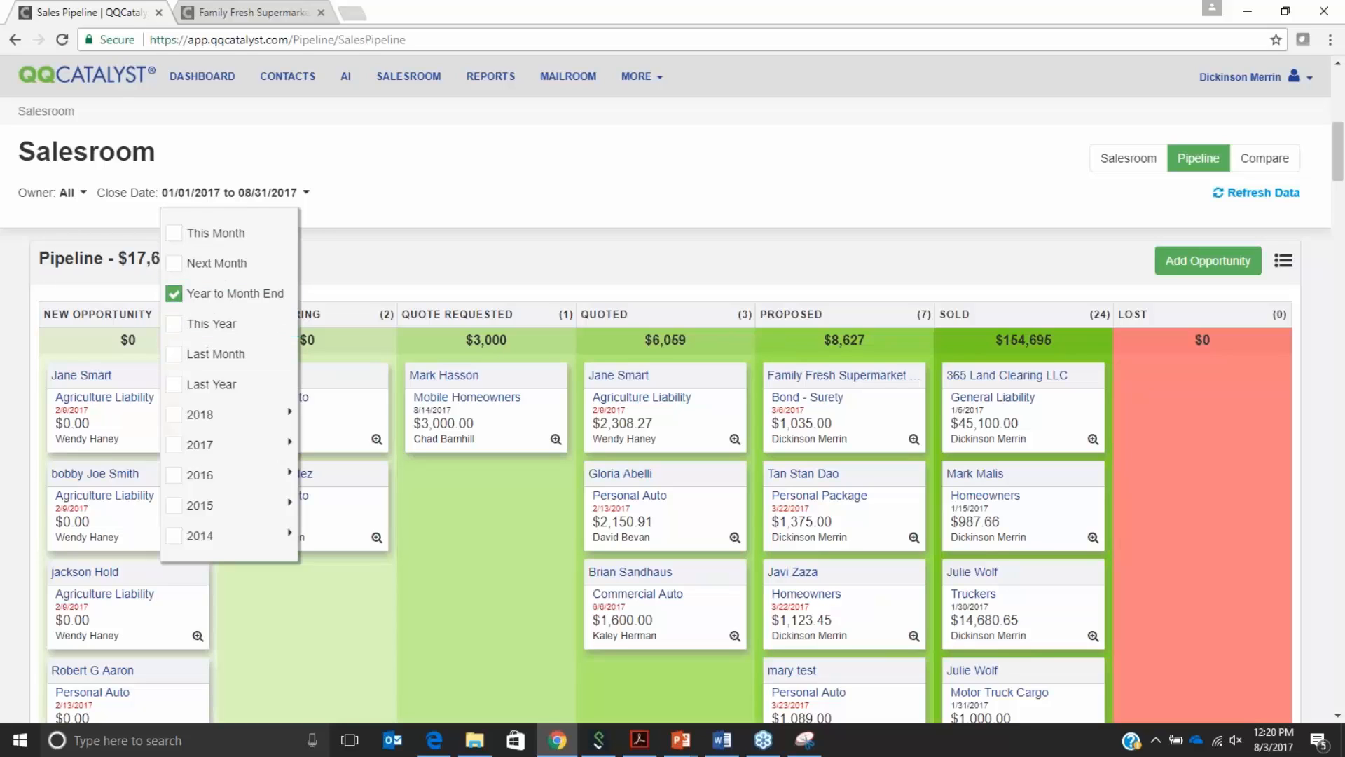
pyautogui.click(175, 235)
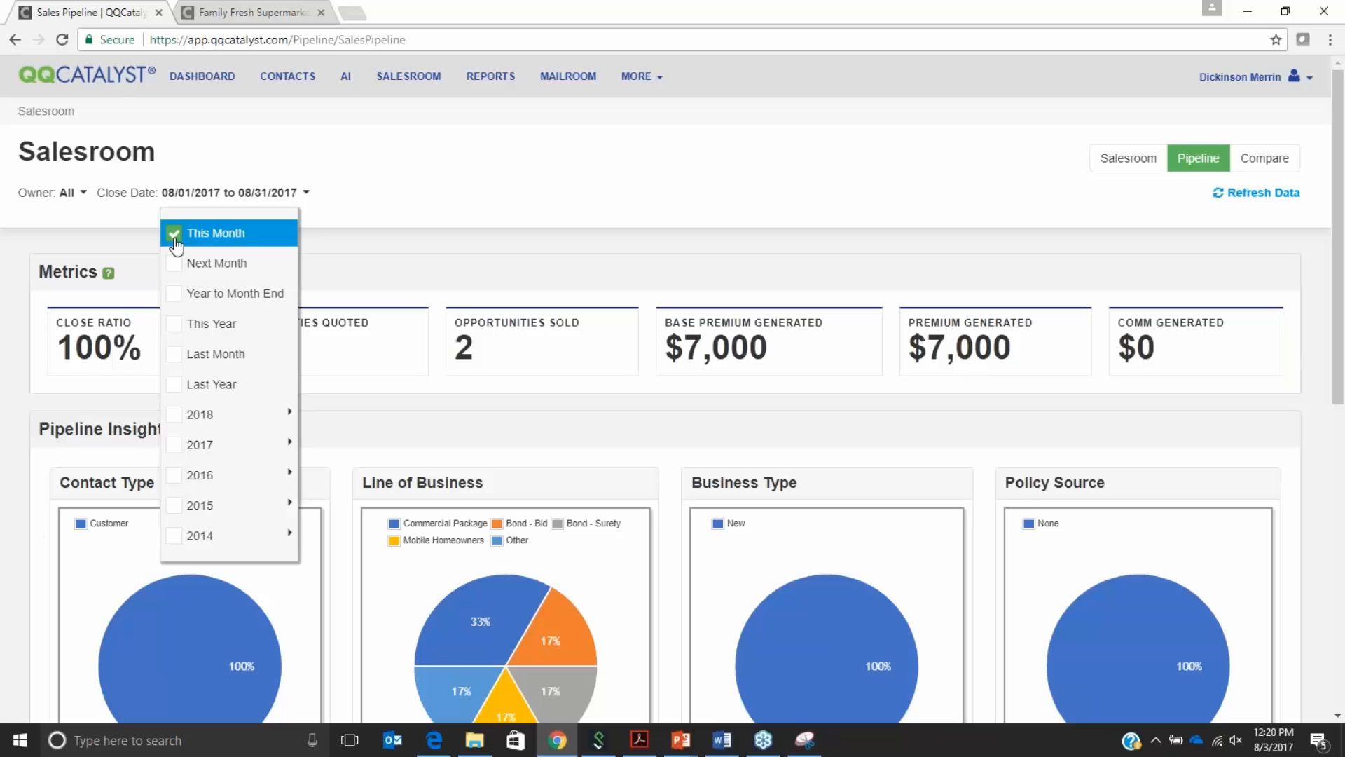
pyautogui.click(484, 219)
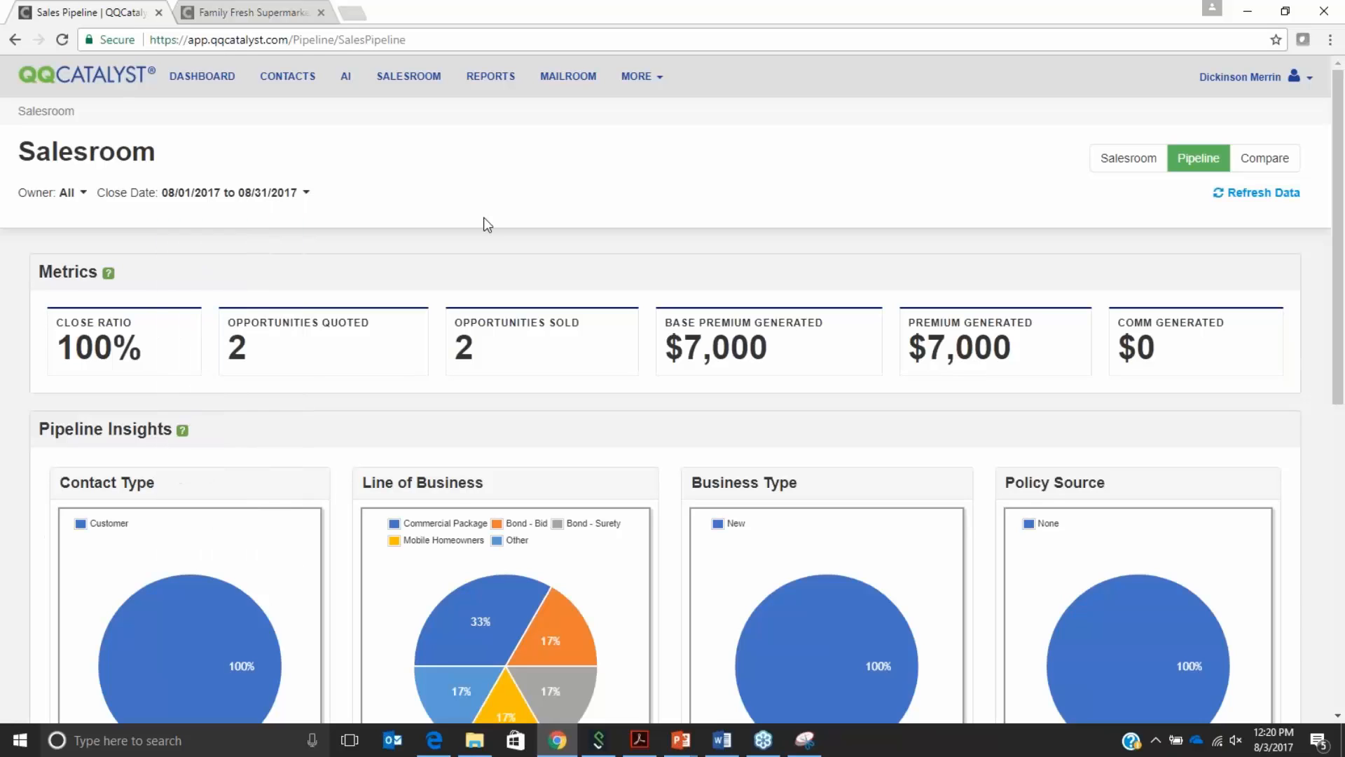
pyautogui.scroll(-8, 1170, 411)
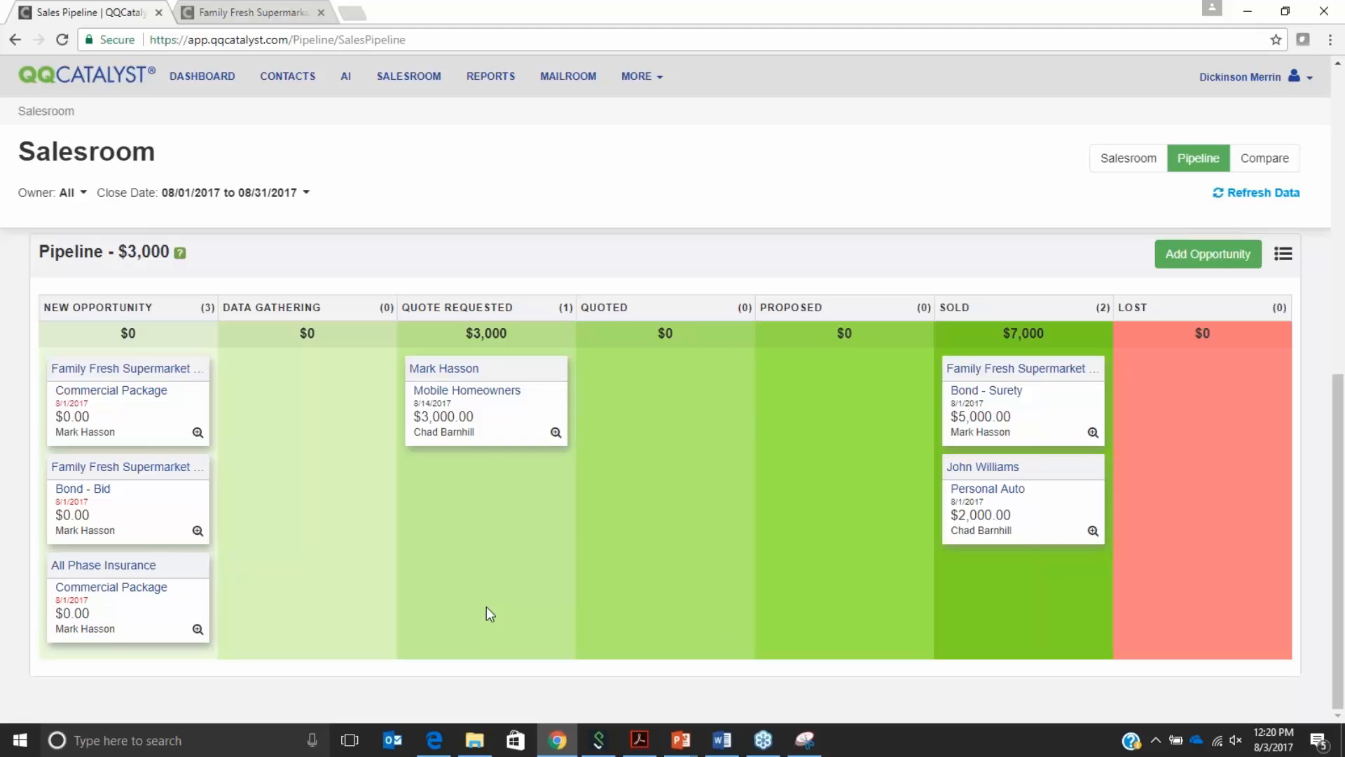
# - Start a new opportunity from the pipeline, review the contact type choices, and make the opportunity for an Existing Contact
pyautogui.click(1216, 255)
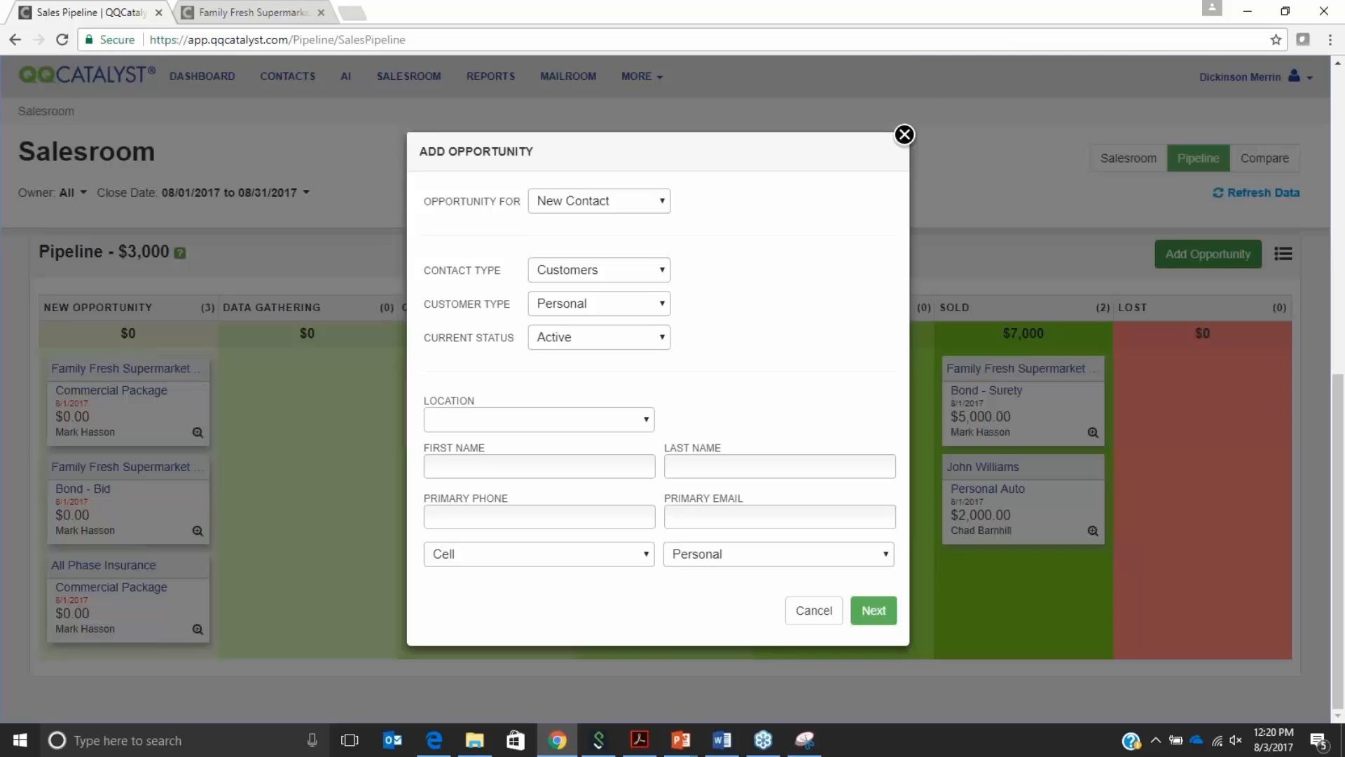
pyautogui.click(665, 204)
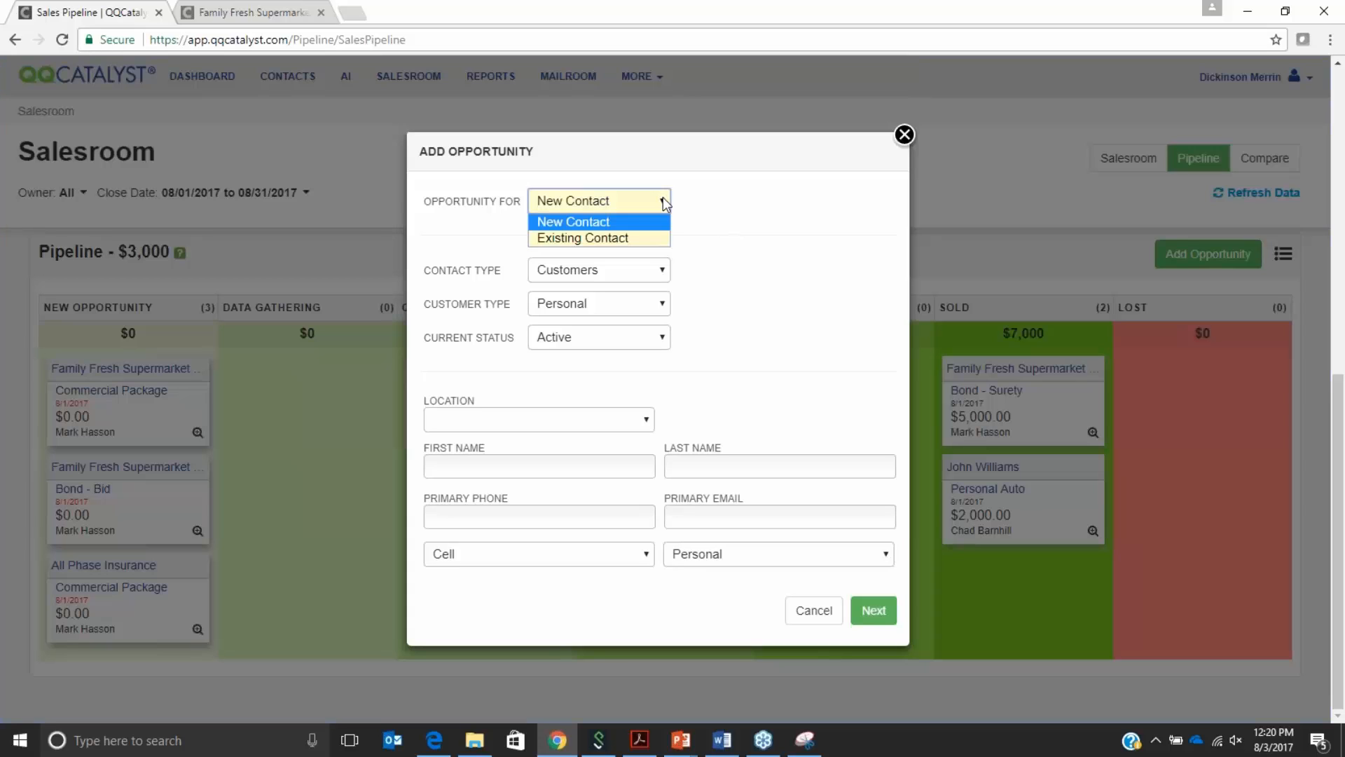
pyautogui.click(726, 195)
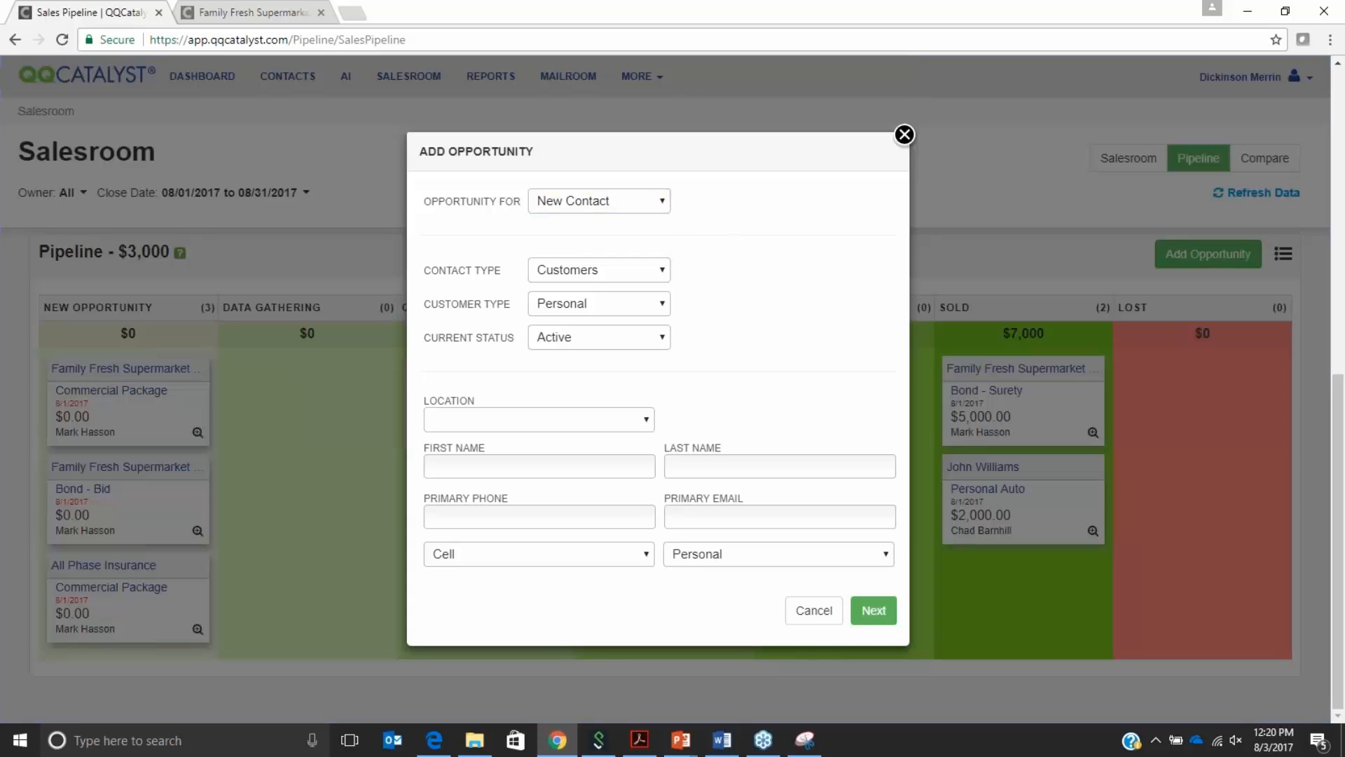
pyautogui.click(632, 274)
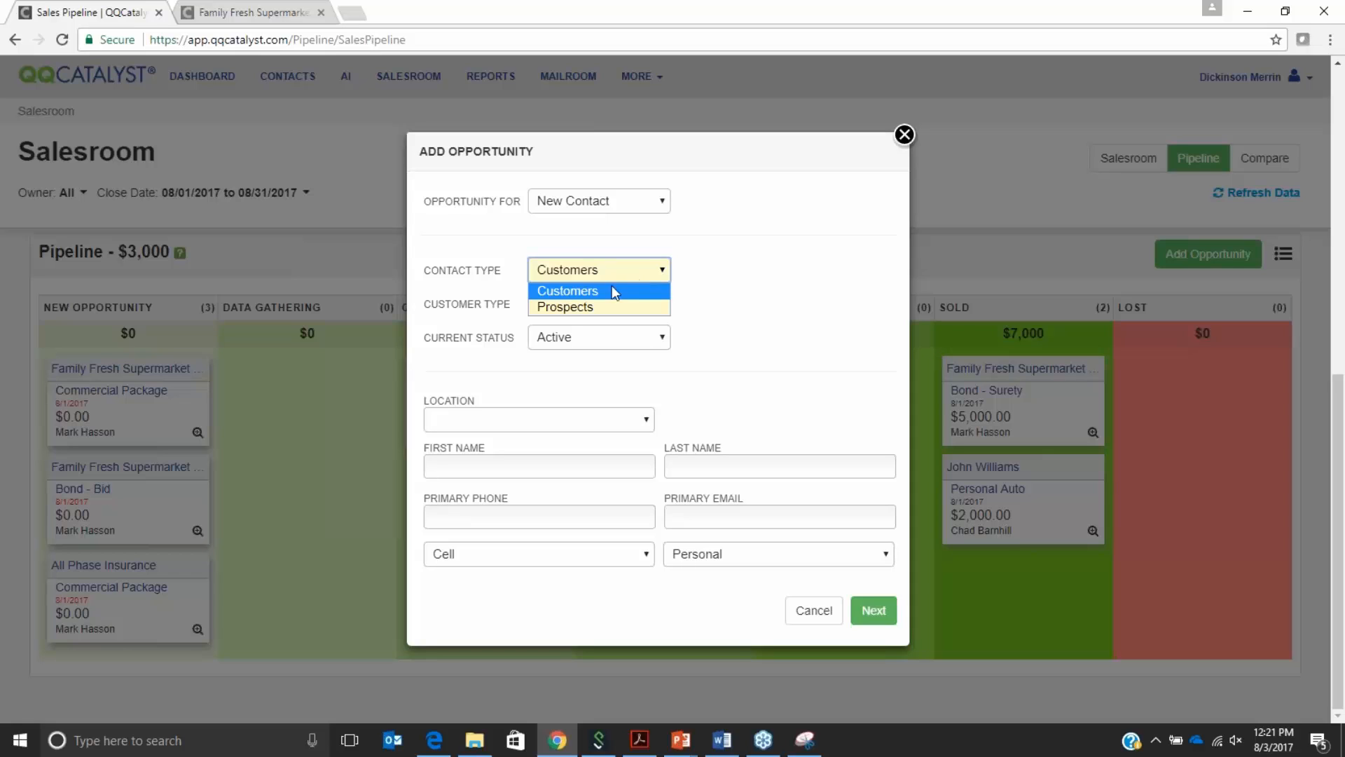
pyautogui.click(596, 201)
pyautogui.click(584, 233)
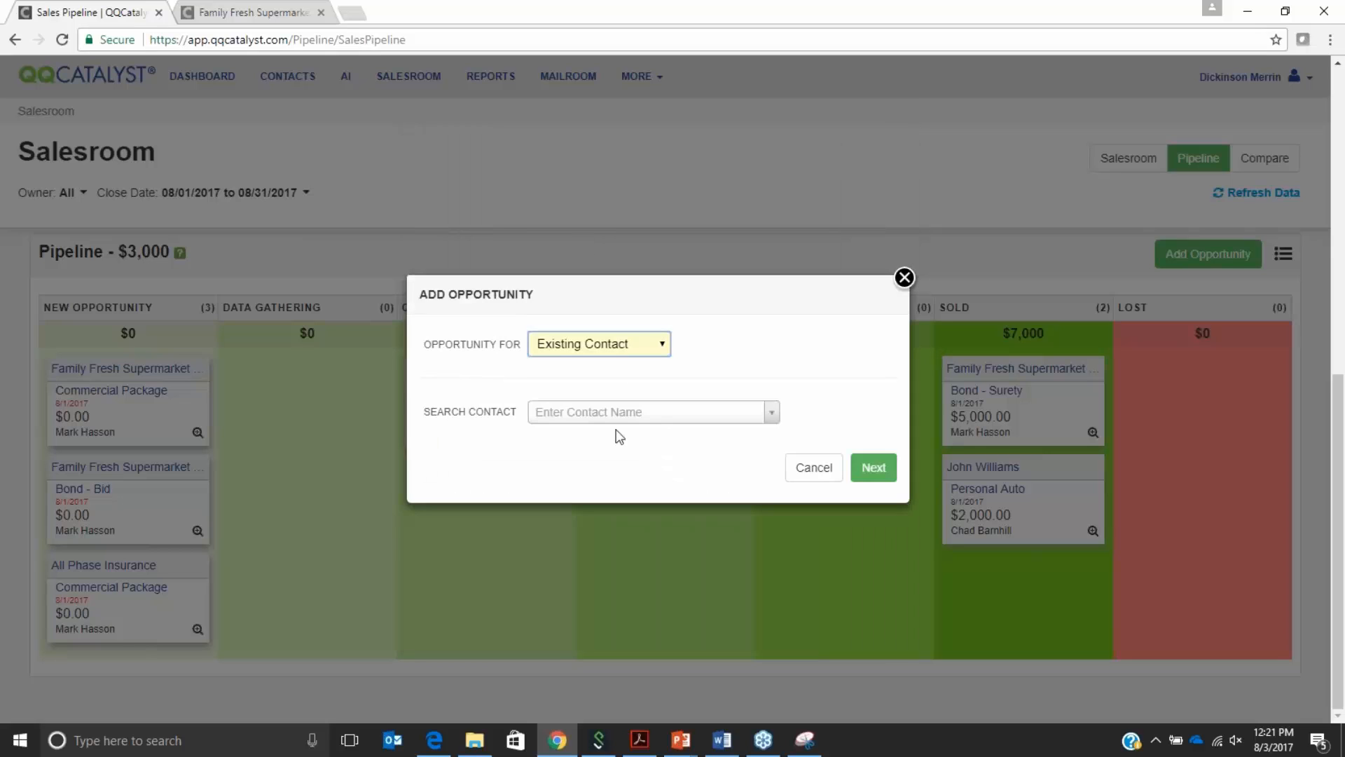
# - Search the contacts for "family fresh", choose Family Fresh Supermarket LLC and continue to the policy details
pyautogui.click(602, 412)
pyautogui.write('family fresh')
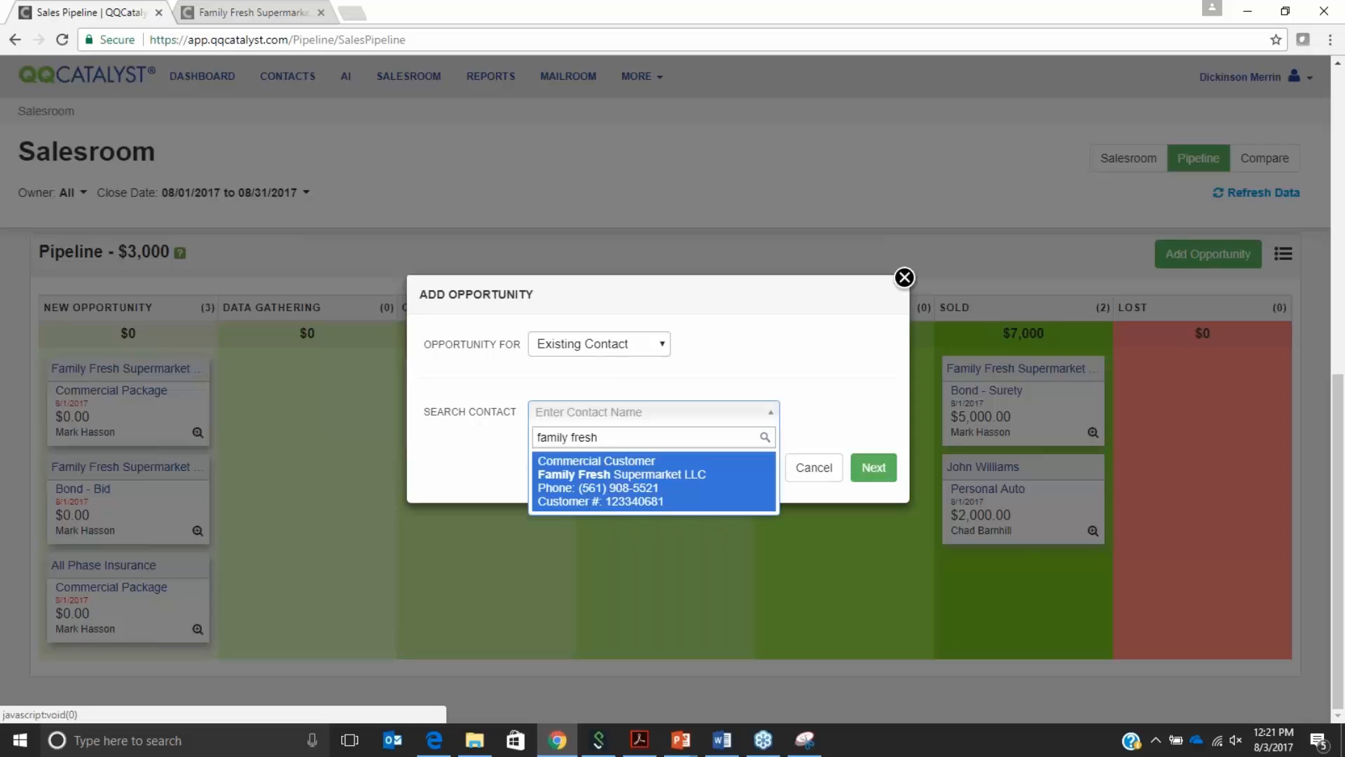
pyautogui.click(637, 478)
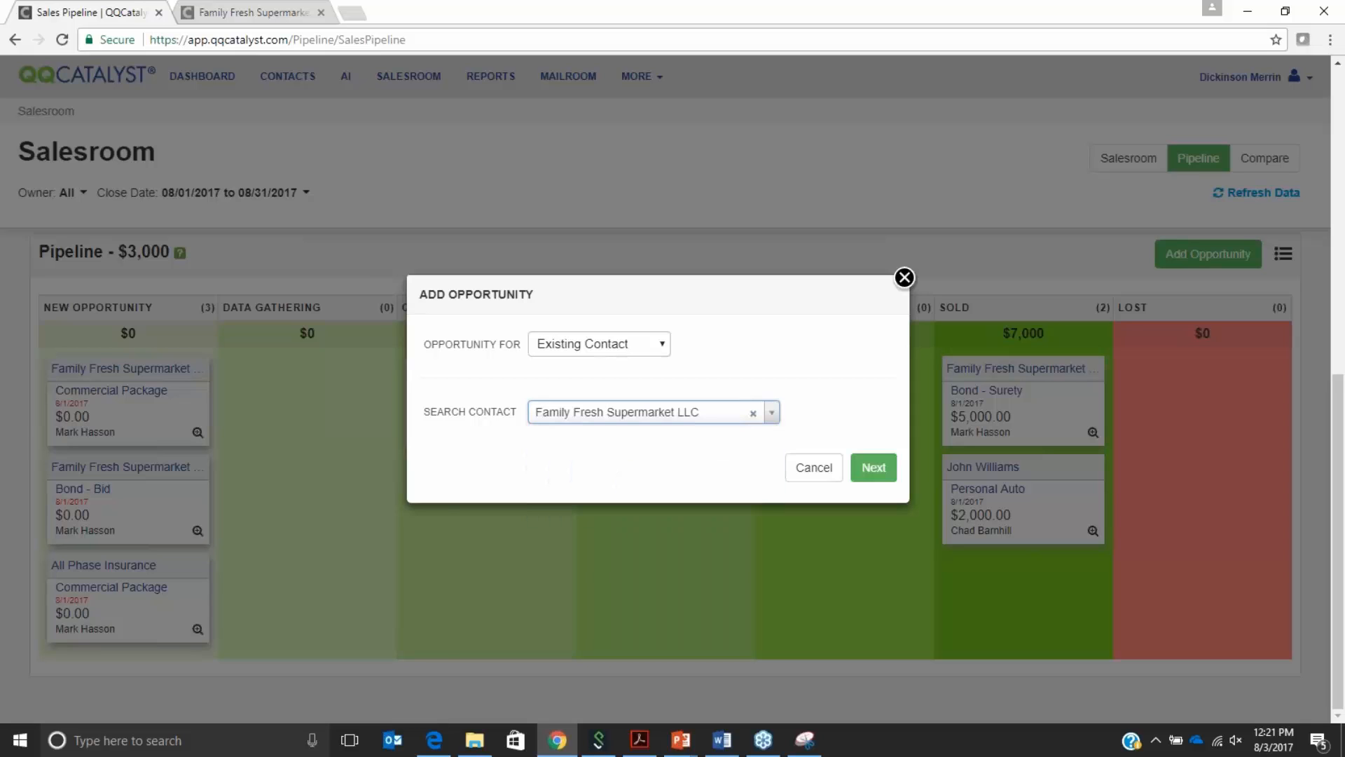
pyautogui.click(884, 471)
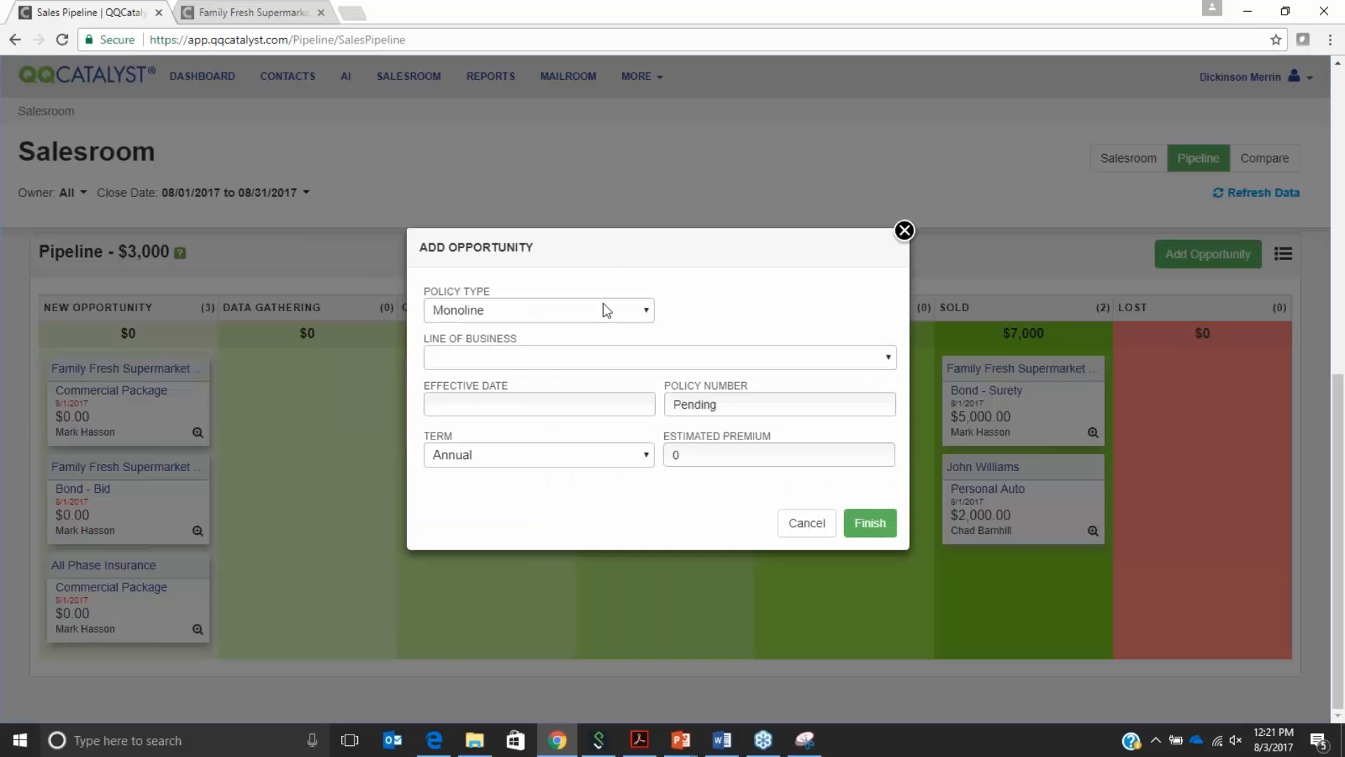
# - Create the opportunity with Commercial Fire as line of business, effective date 08/04/2017 and an estimated premium of 1500
pyautogui.click(510, 361)
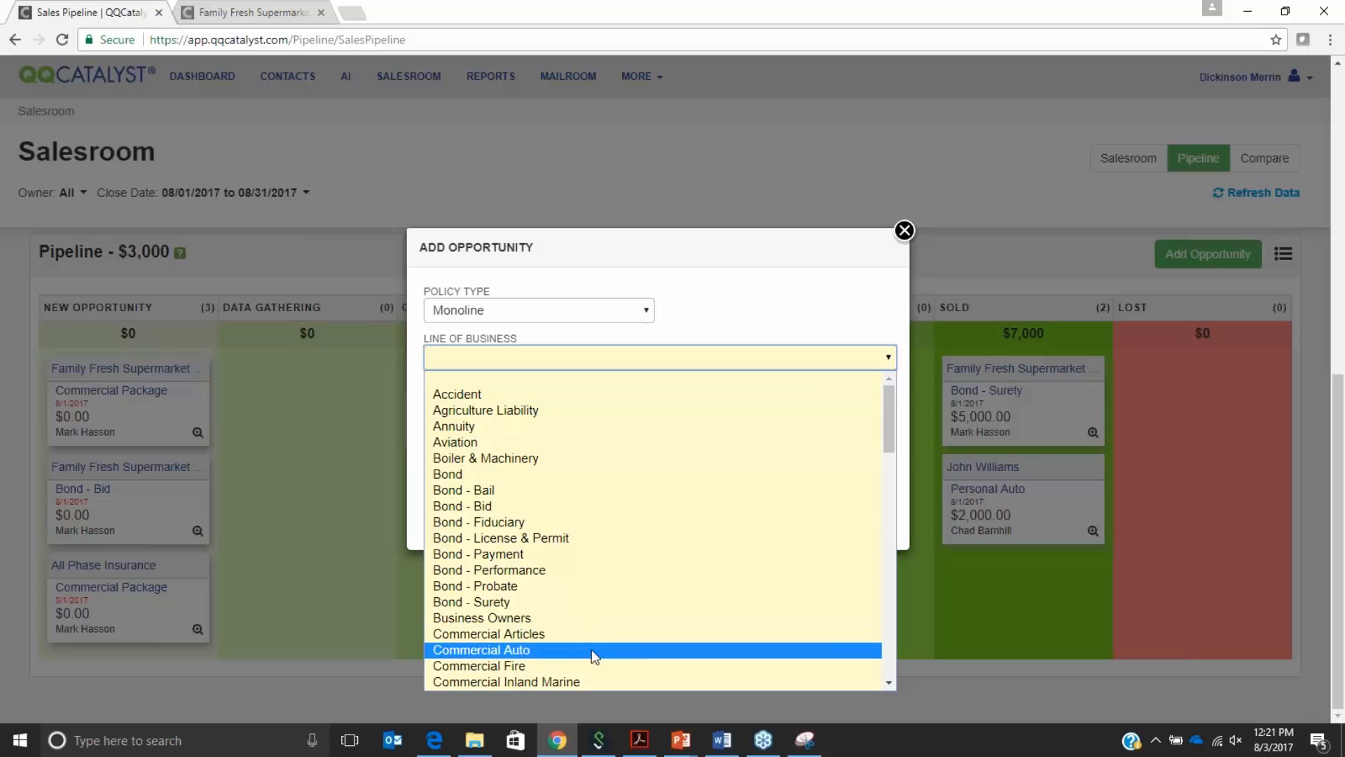
pyautogui.click(541, 666)
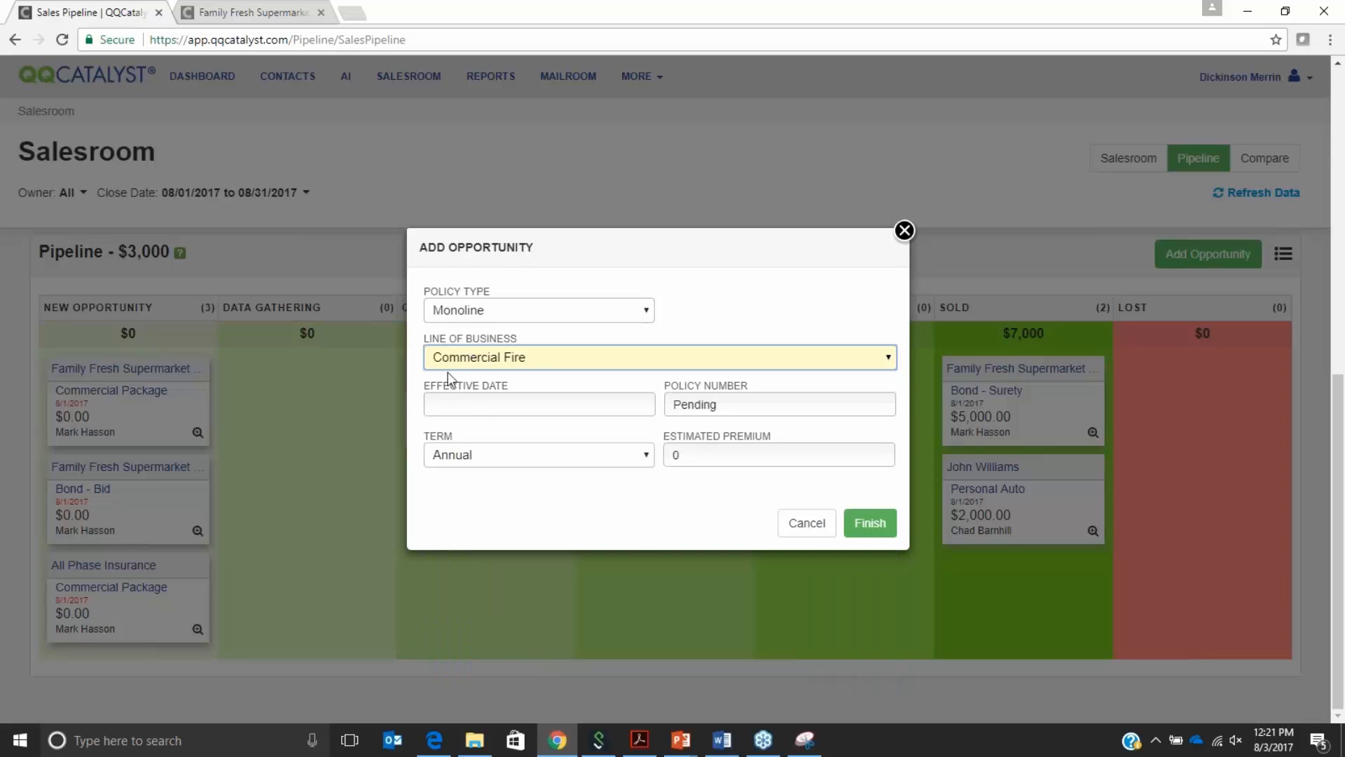
pyautogui.click(436, 405)
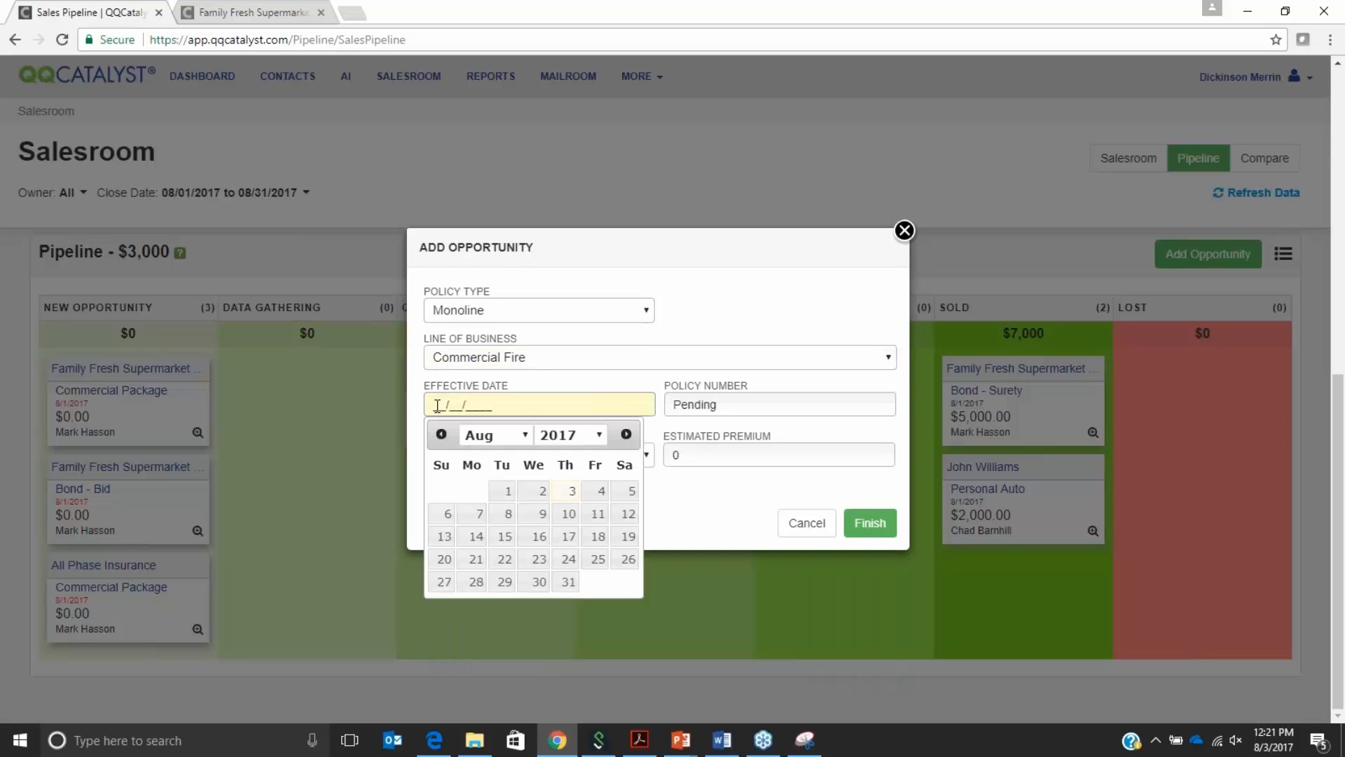
pyautogui.click(597, 491)
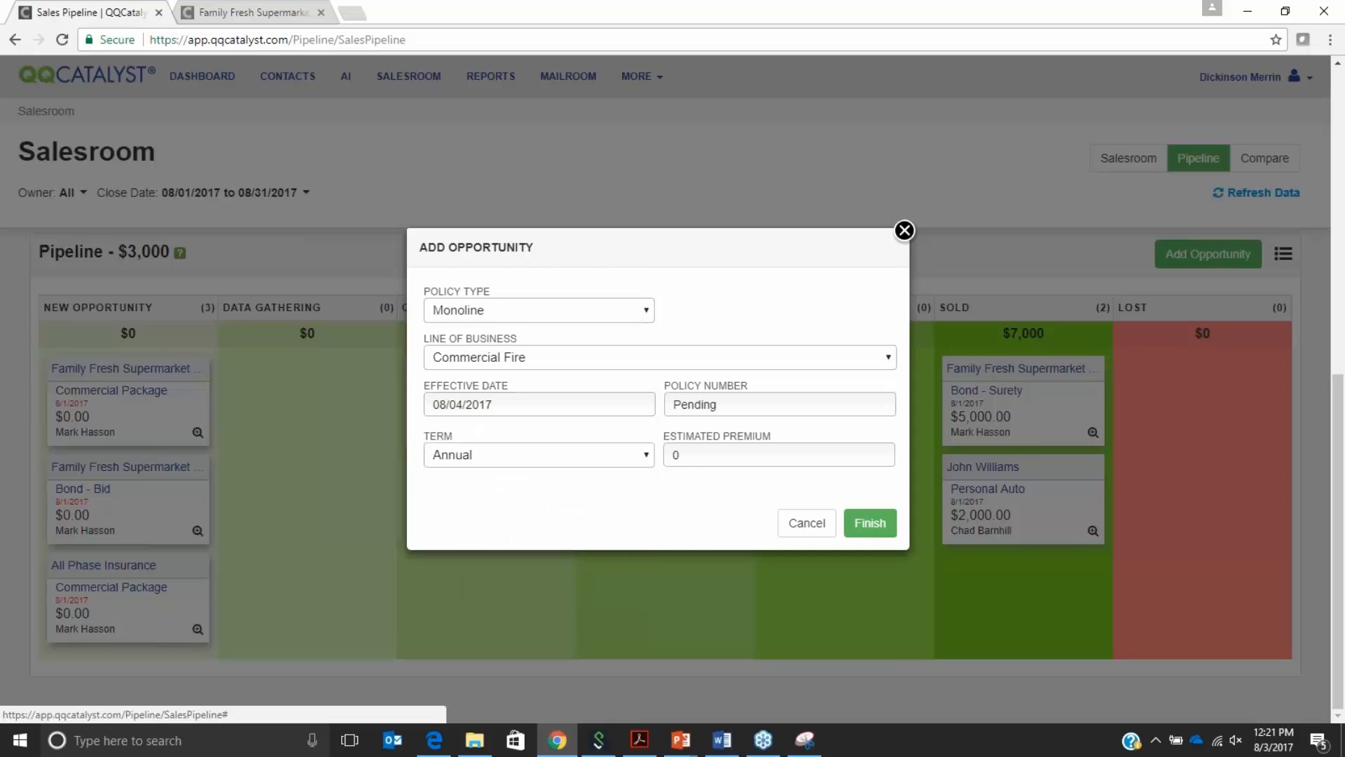
pyautogui.click(690, 456)
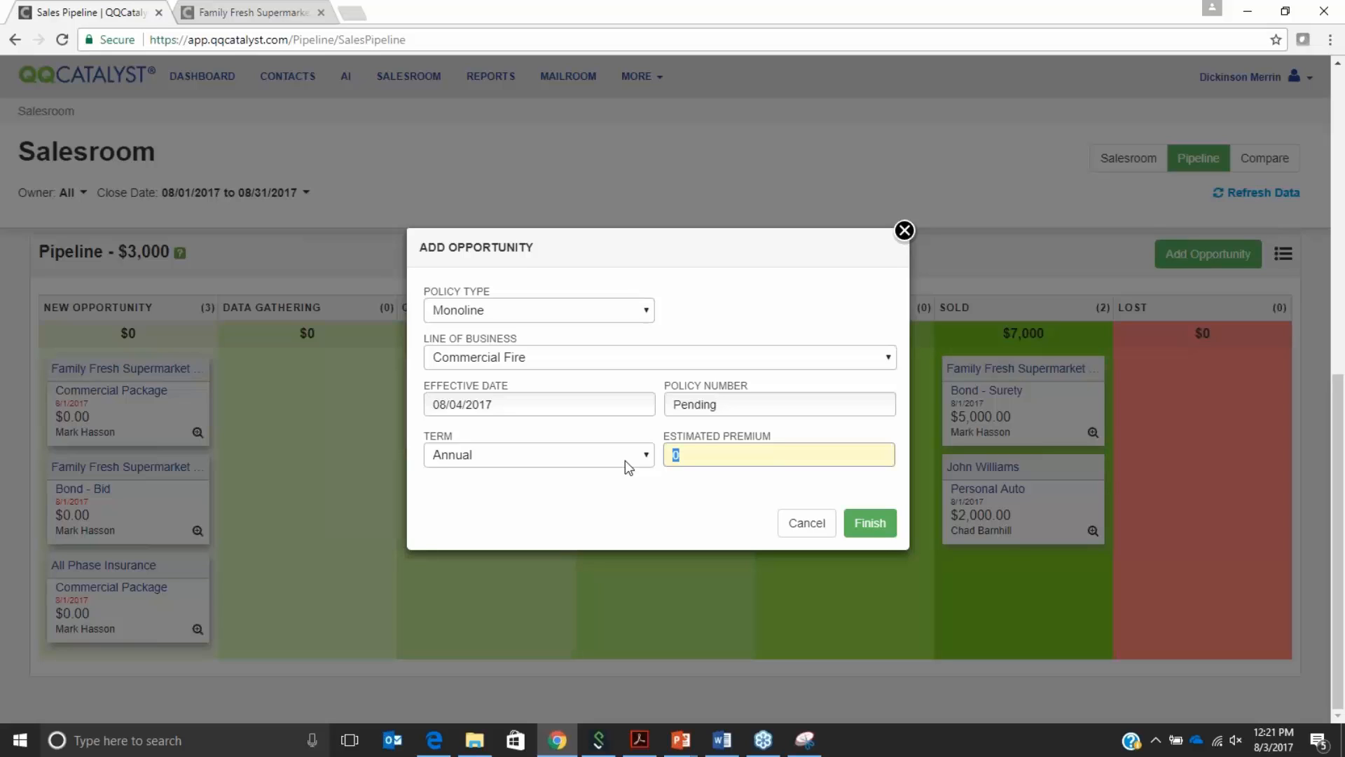
pyautogui.write('1500')
pyautogui.click(870, 524)
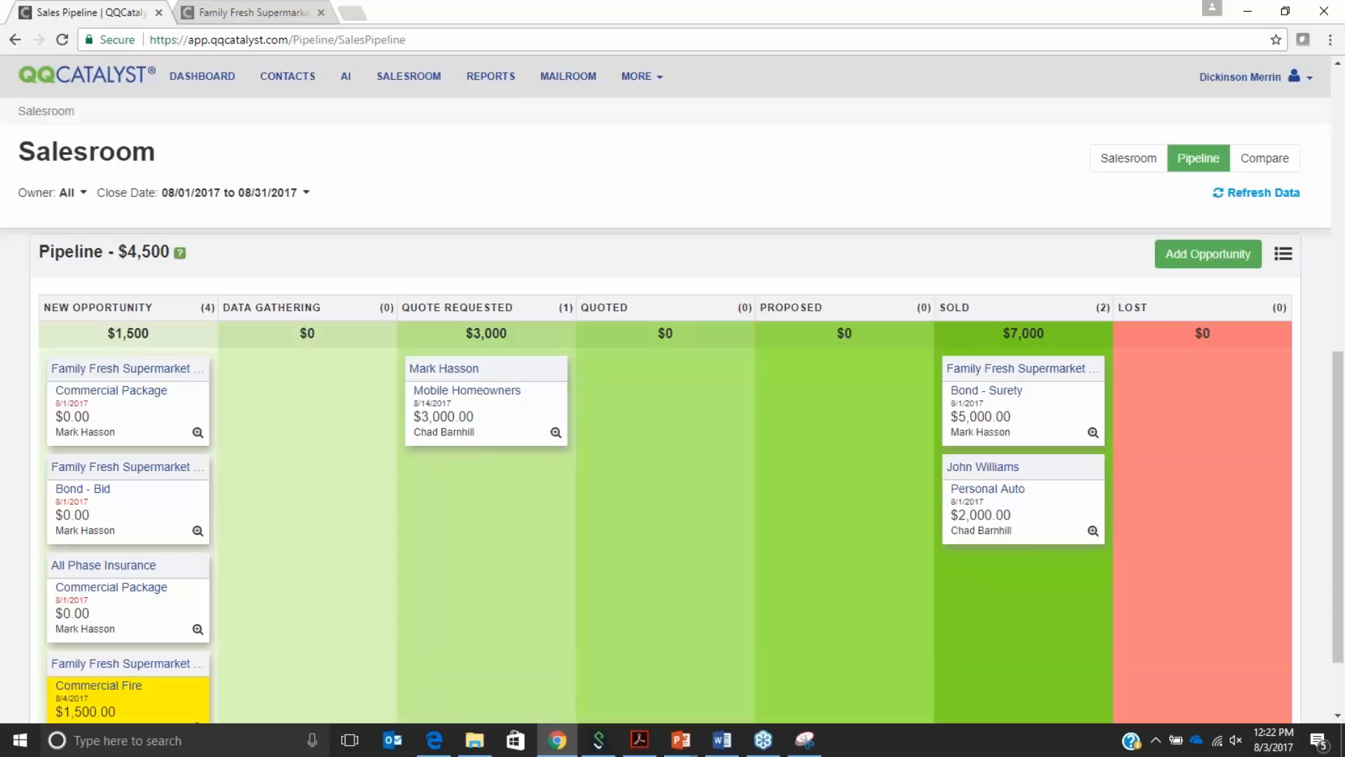
# - Move the Family Fresh Supermarket Commercial Fire opportunity to Data Gathering, saving its new quote with status Waiting on Customer
pyautogui.scroll(-2, 502, 567)
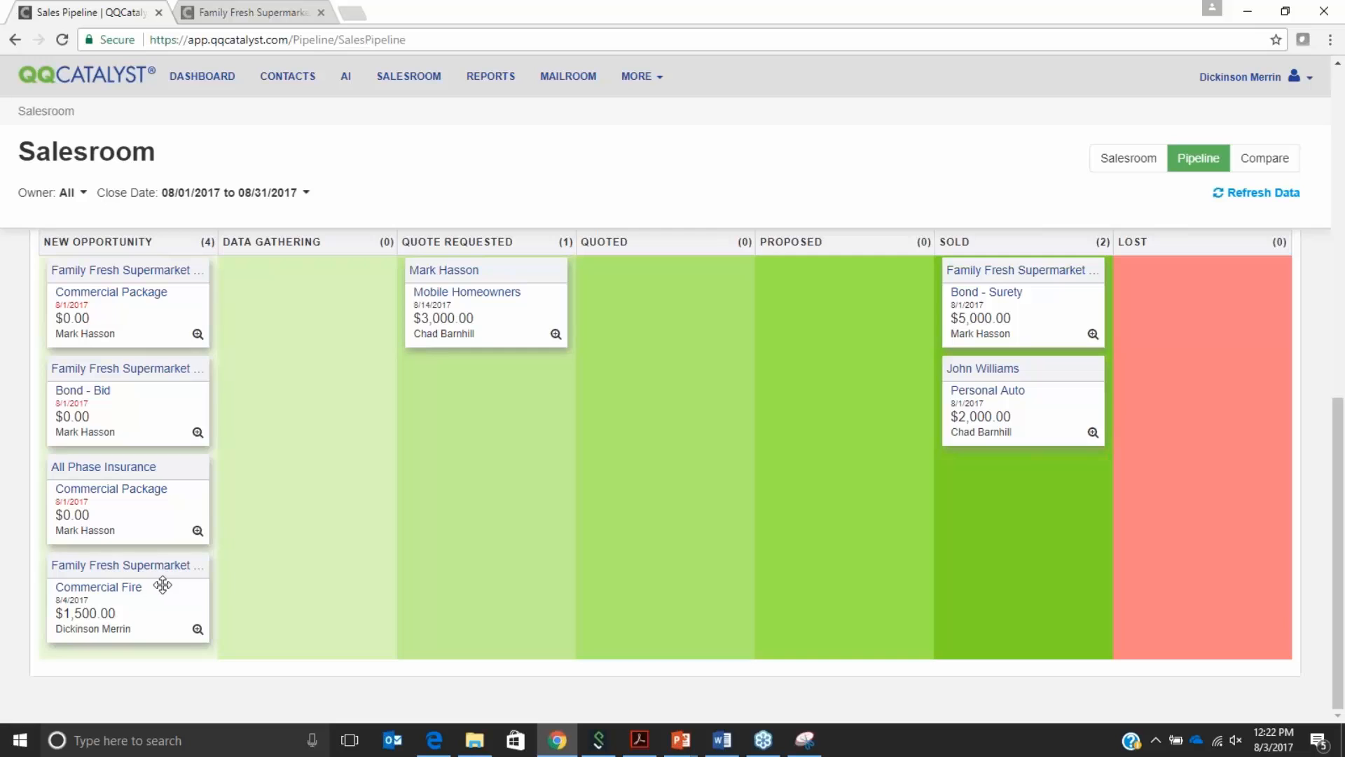
pyautogui.moveTo(162, 585); pyautogui.dragTo(291, 389)
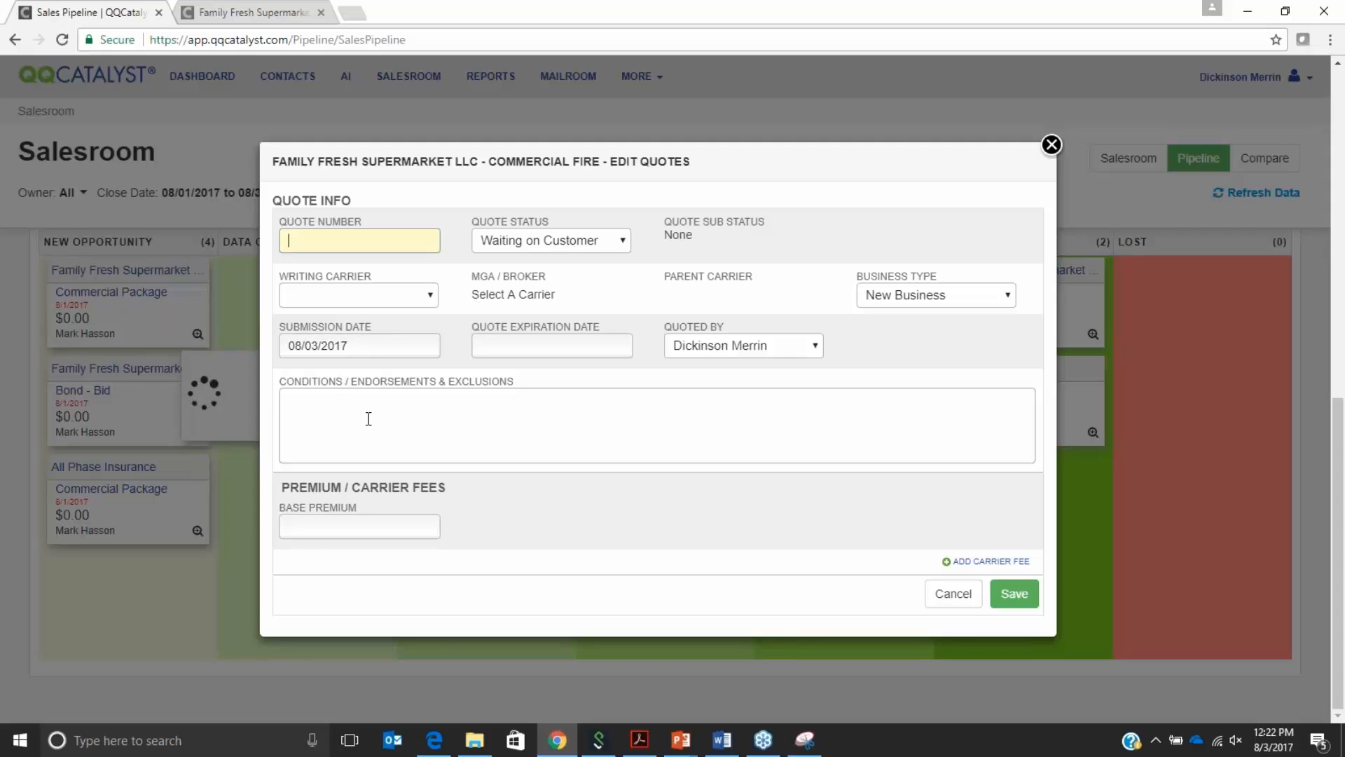
pyautogui.click(1014, 593)
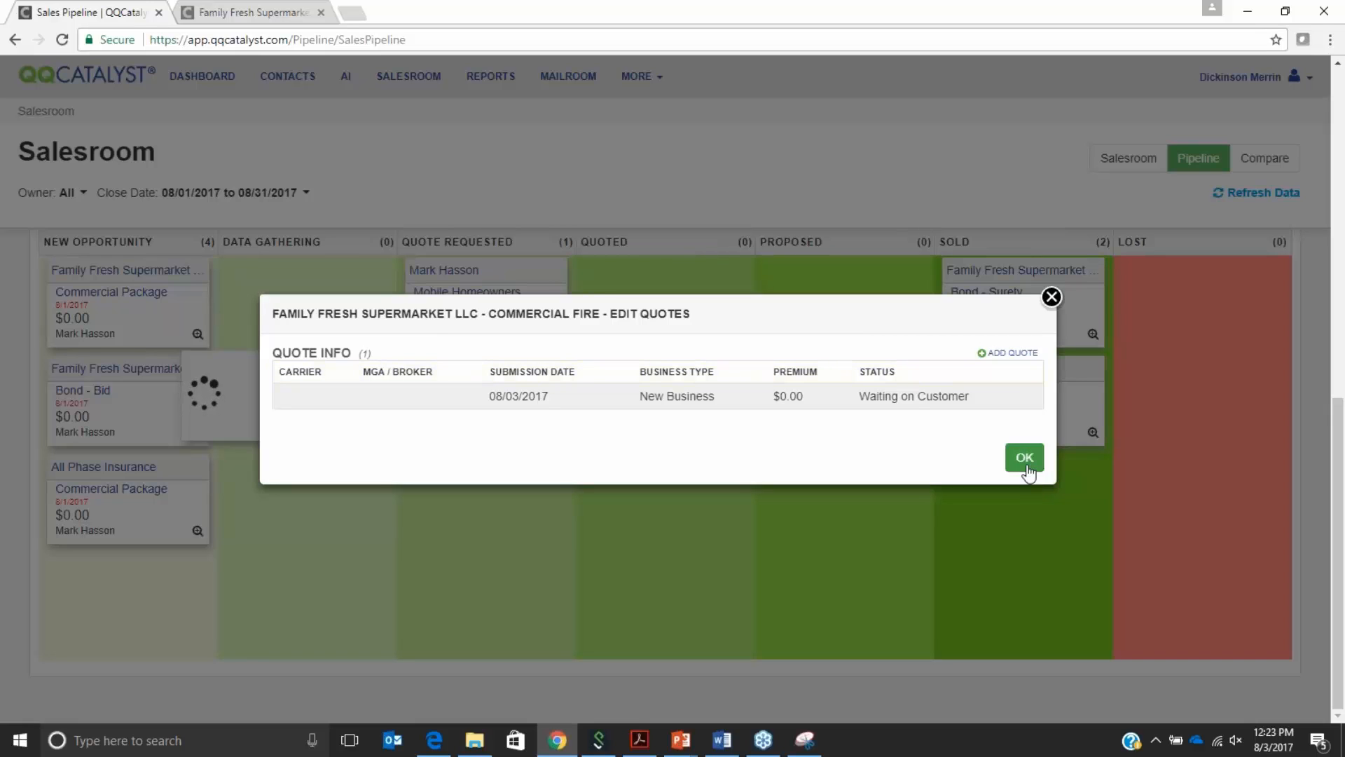
pyautogui.click(1025, 462)
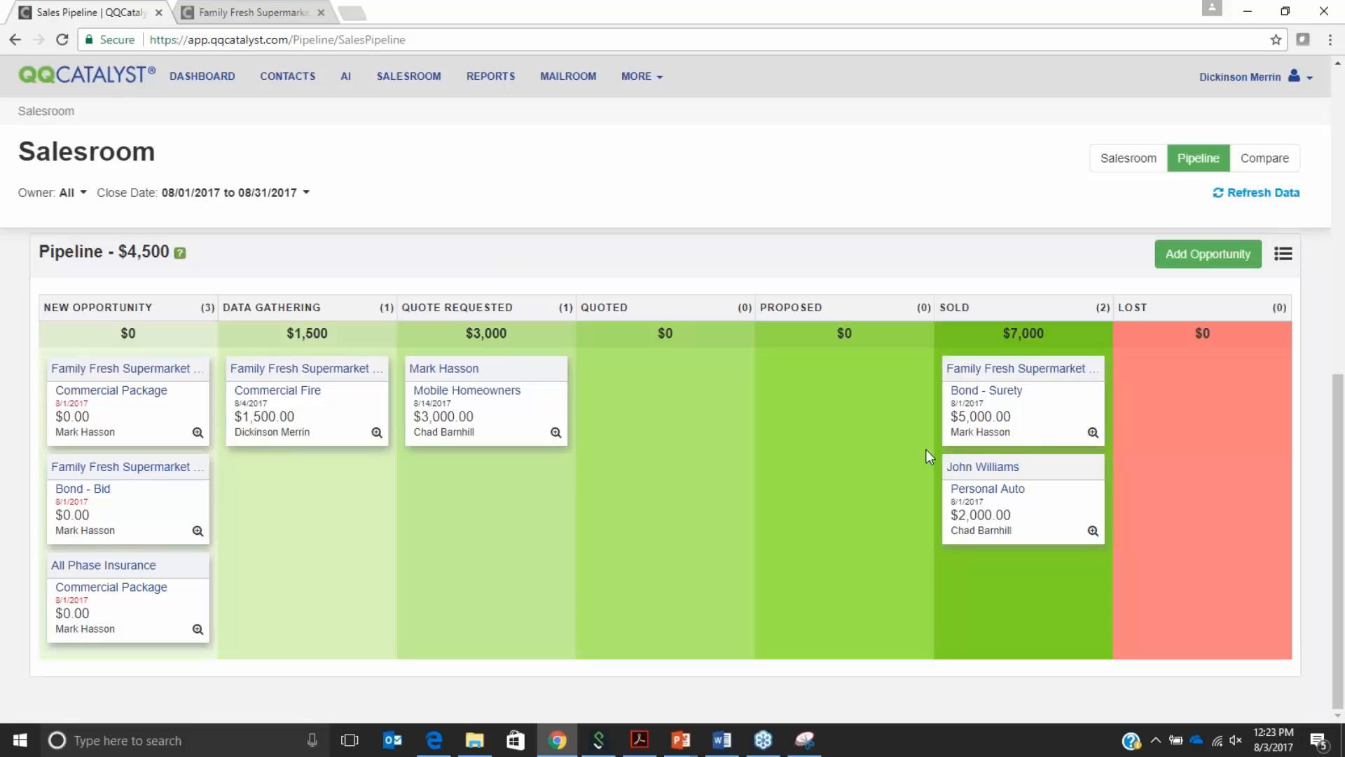
# - Move the Commercial Fire opportunity to the Quoted stage and set its existing quote's status to Quoted
pyautogui.moveTo(339, 393); pyautogui.dragTo(660, 407)
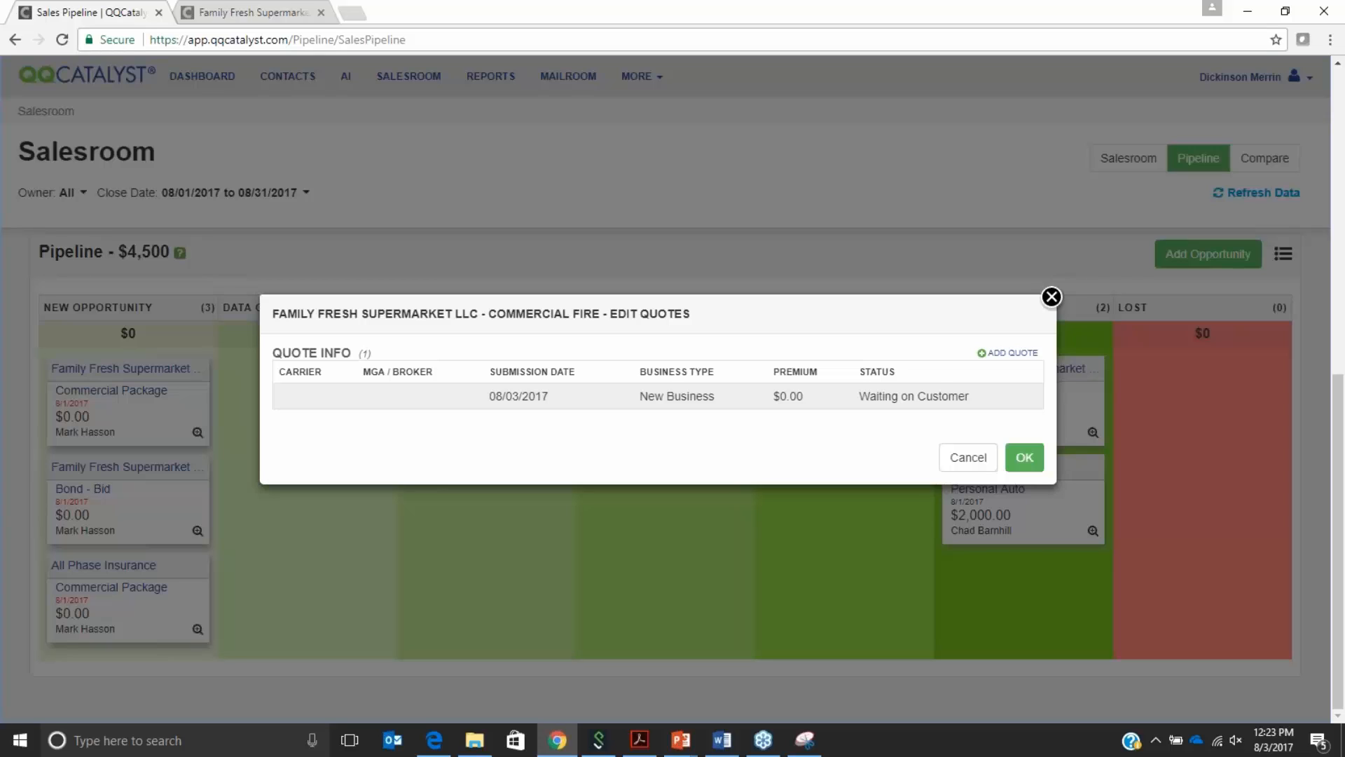
pyautogui.click(561, 405)
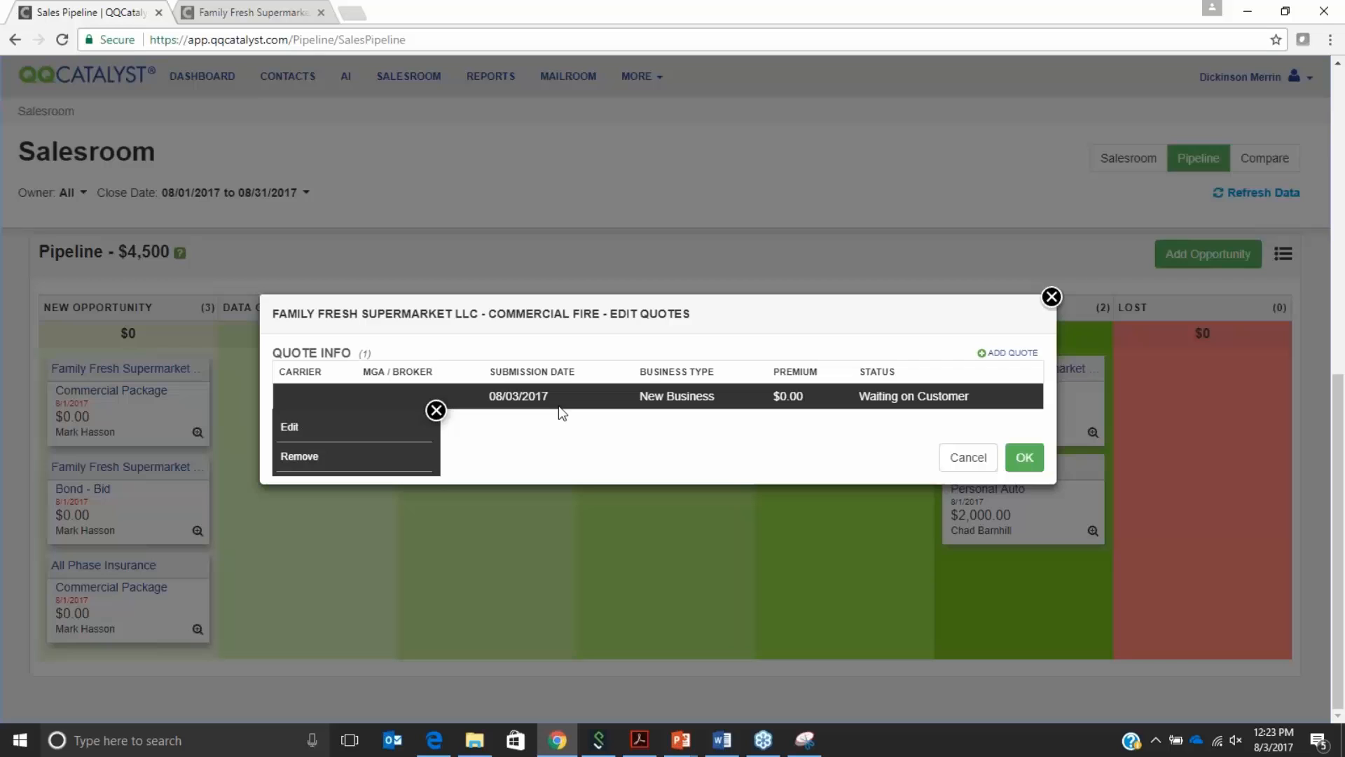
pyautogui.click(366, 436)
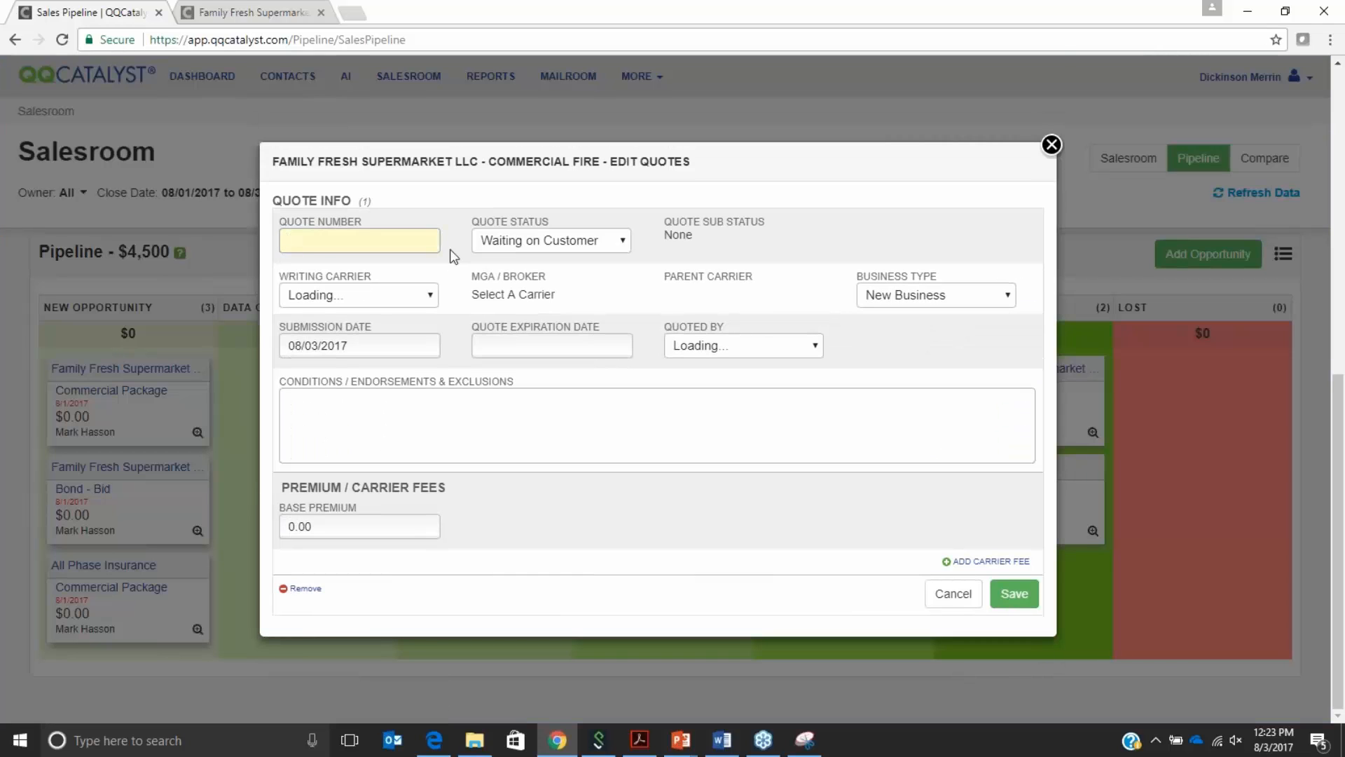
pyautogui.click(510, 248)
pyautogui.click(502, 292)
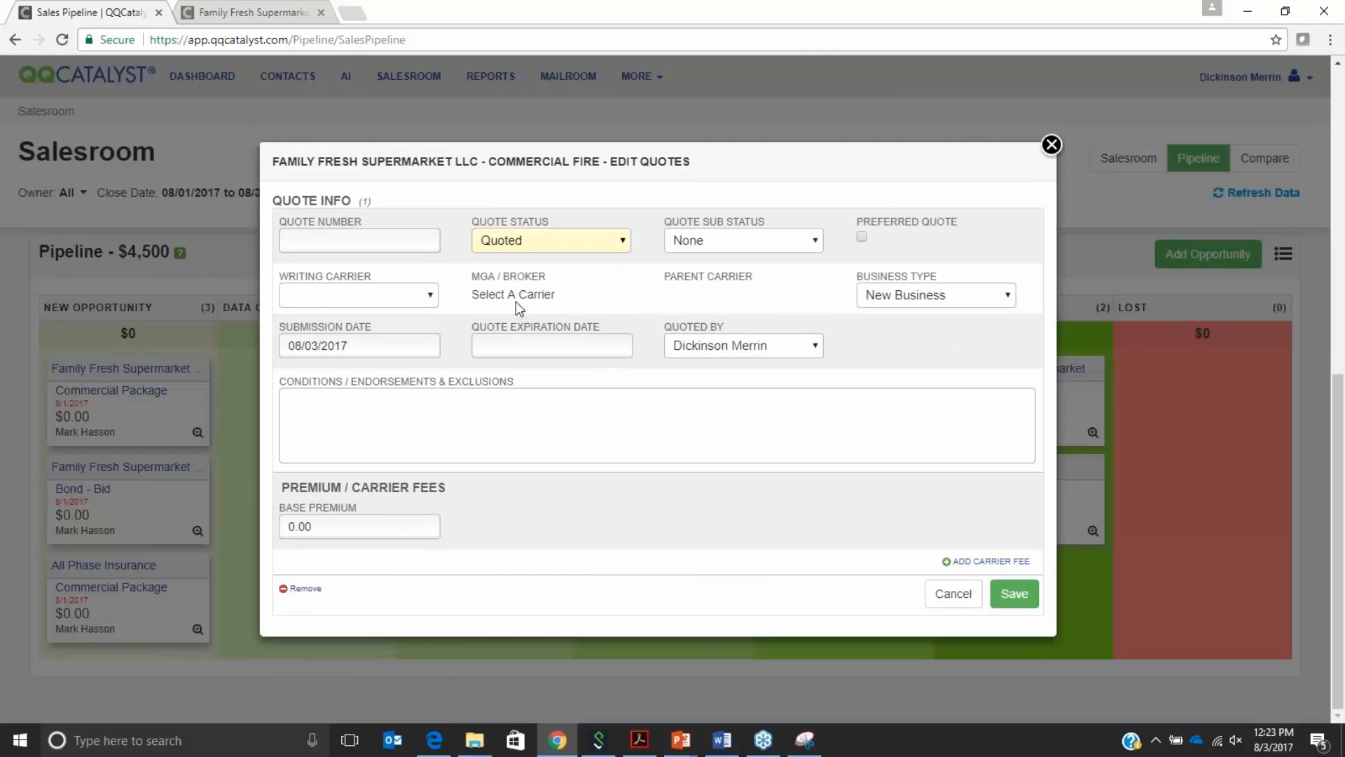
# - Choose Travelers Casualty & Surety Company (19038) as the quote's writing carrier
pyautogui.click(316, 297)
pyautogui.write('tr')
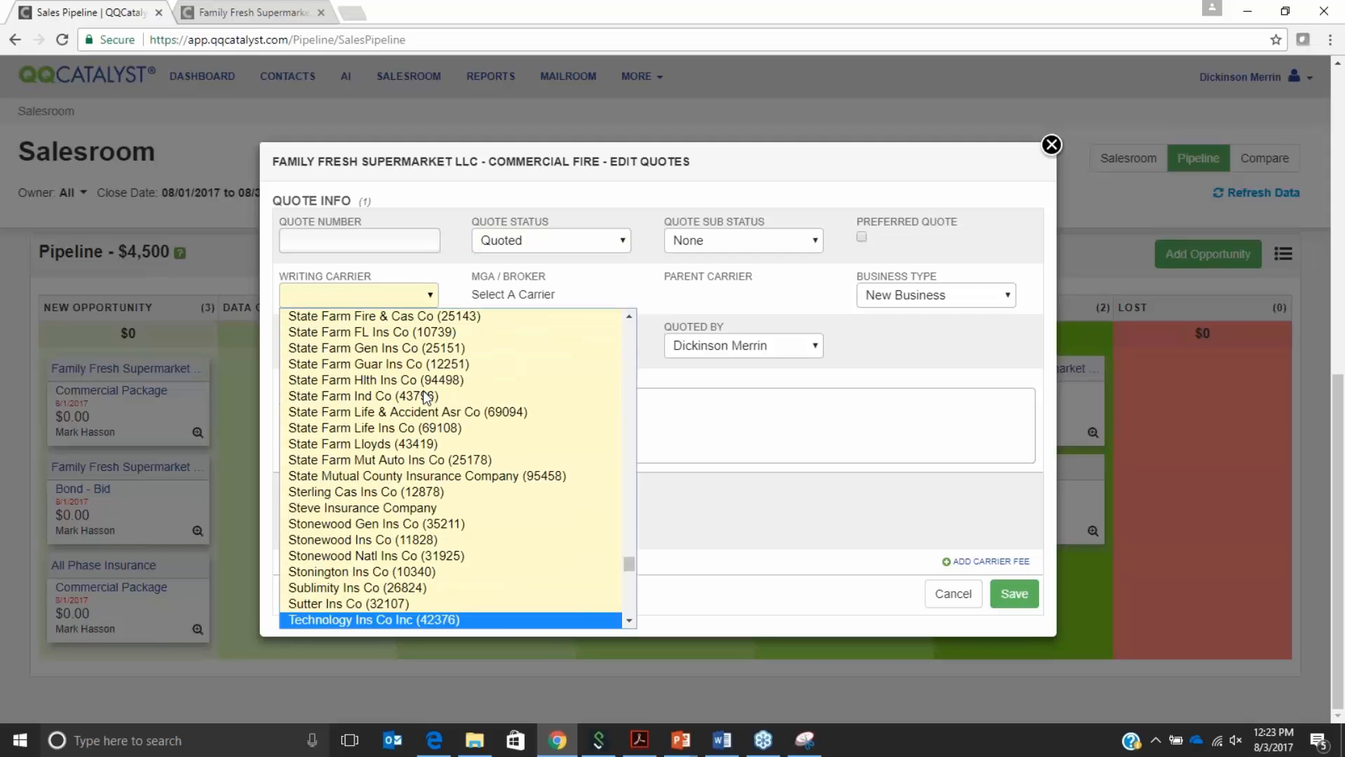
pyautogui.press('Down')
pyautogui.press('Down')
pyautogui.press('Down')
pyautogui.press('Down')
pyautogui.press('Down')
pyautogui.press('Down')
pyautogui.press('Down')
pyautogui.press('Down')
pyautogui.press('Down')
pyautogui.press('Down')
pyautogui.press('Down')
pyautogui.press('Down')
pyautogui.press('Down')
pyautogui.press('Down')
pyautogui.press('Down')
pyautogui.press('Down')
pyautogui.press('Down')
pyautogui.press('Down')
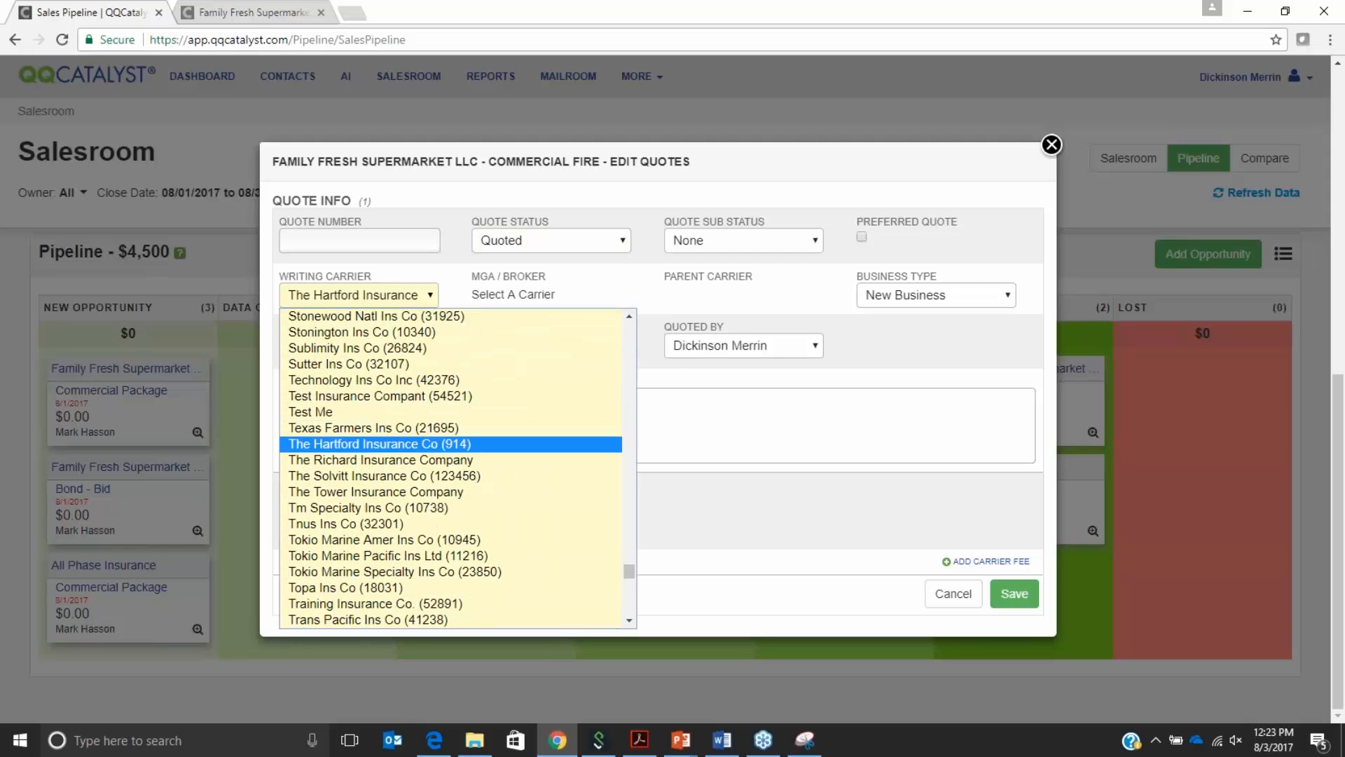
pyautogui.press('Down')
pyautogui.press('Down')
pyautogui.press('Down')
pyautogui.press('Down')
pyautogui.press('Down')
pyautogui.press('Down')
pyautogui.press('Down')
pyautogui.press('Down')
pyautogui.press('Down')
pyautogui.press('Down')
pyautogui.press('Down')
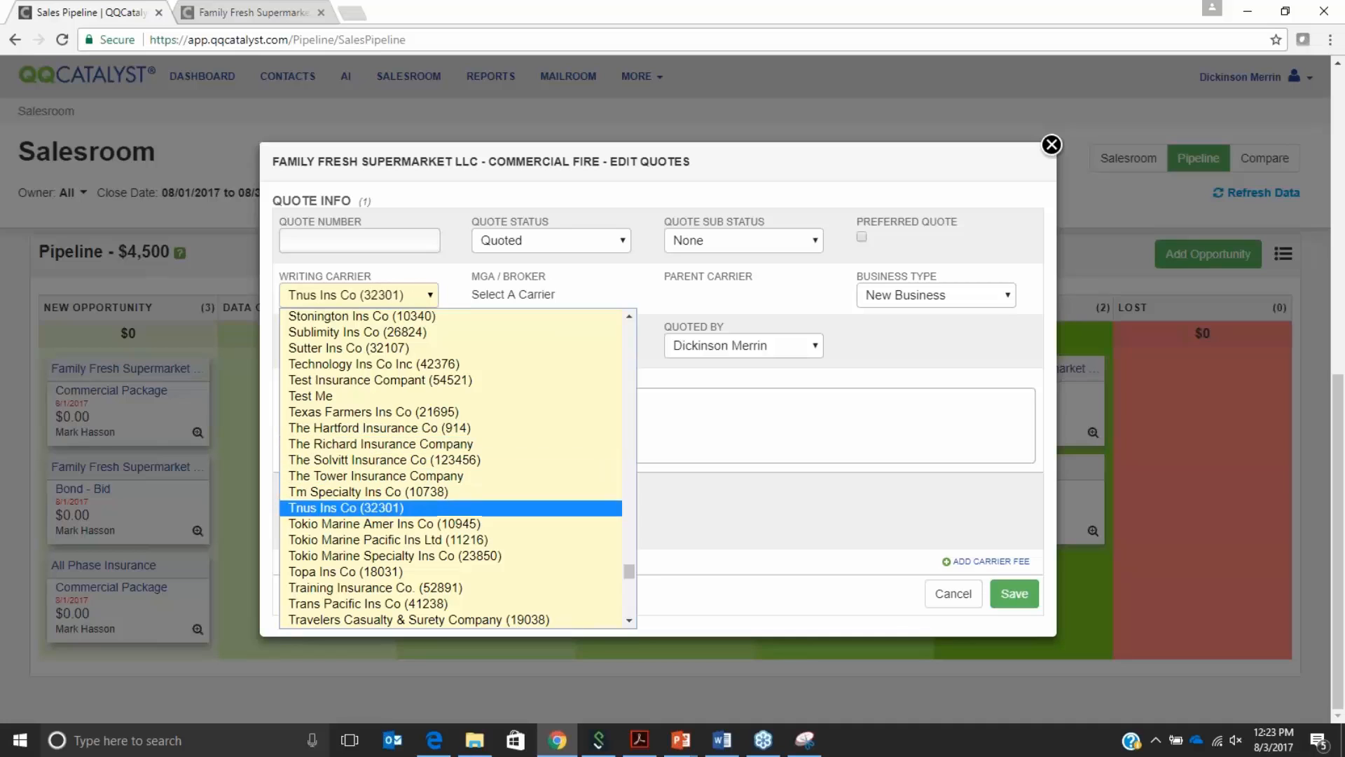
pyautogui.press('Down')
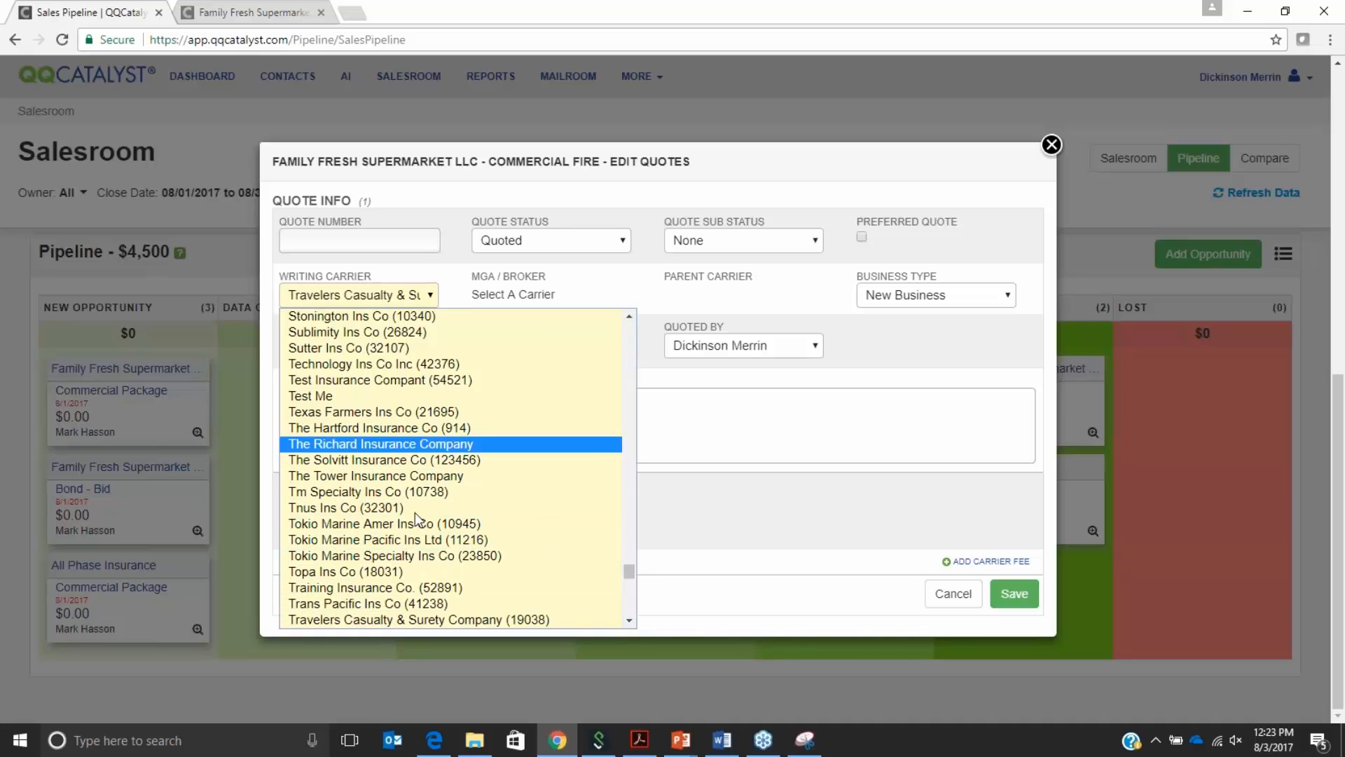
pyautogui.click(414, 620)
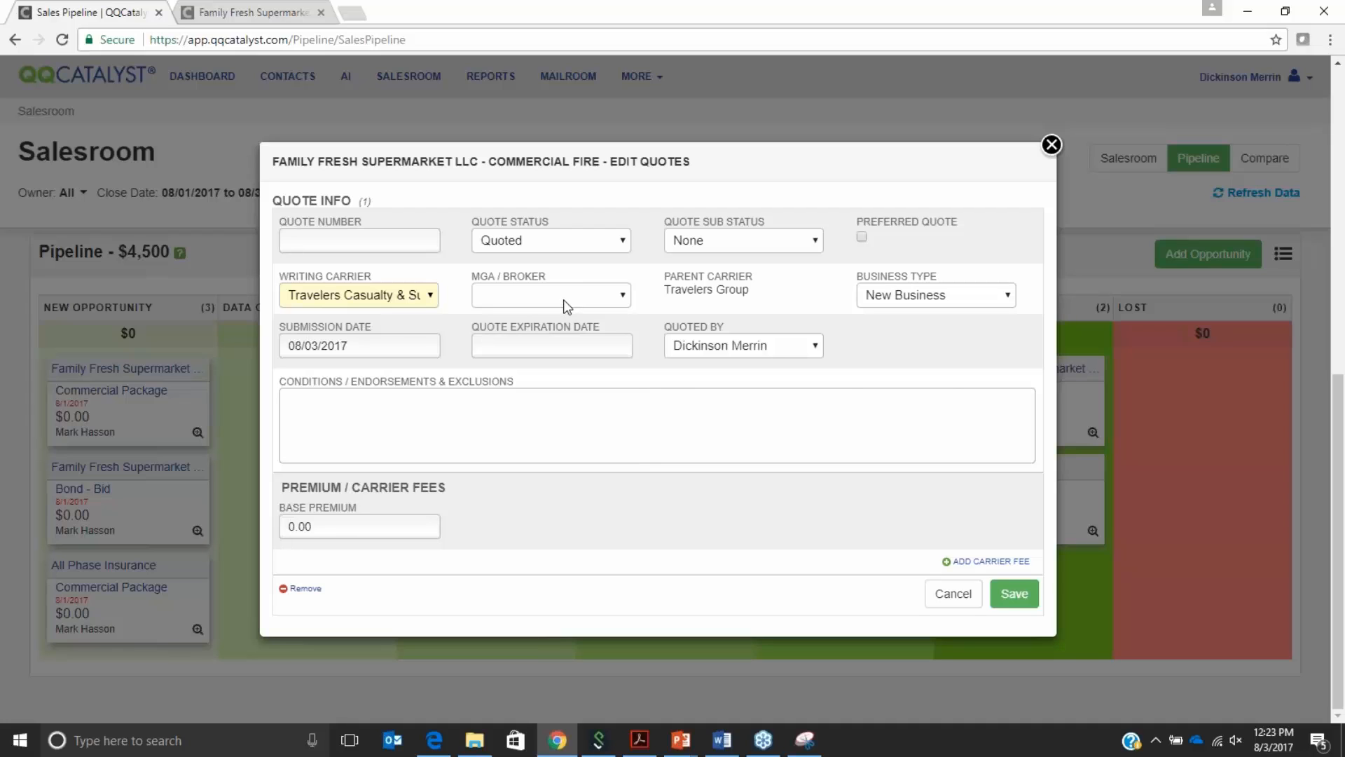
# - Set the quote's base premium to 1700.00, save it and complete the move to Quoted
pyautogui.click(353, 529)
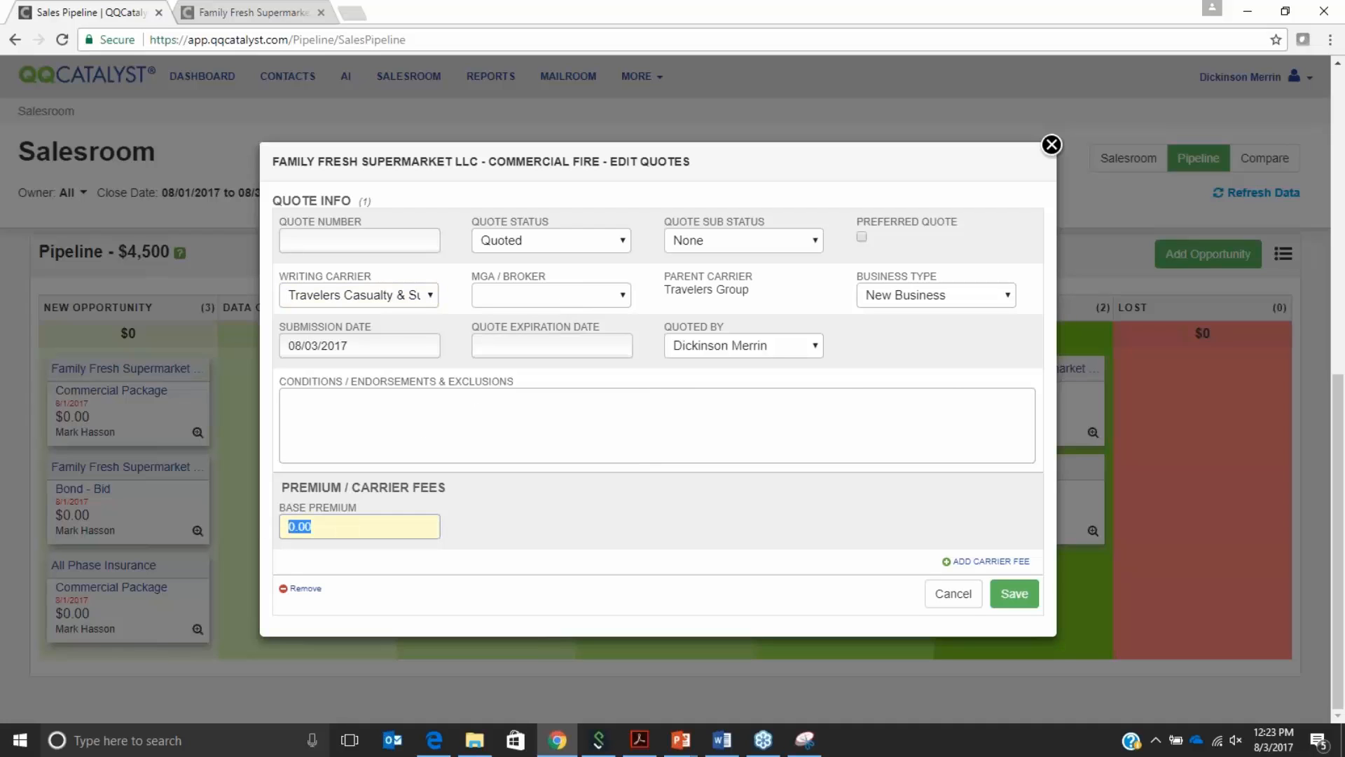
pyautogui.write('1700')
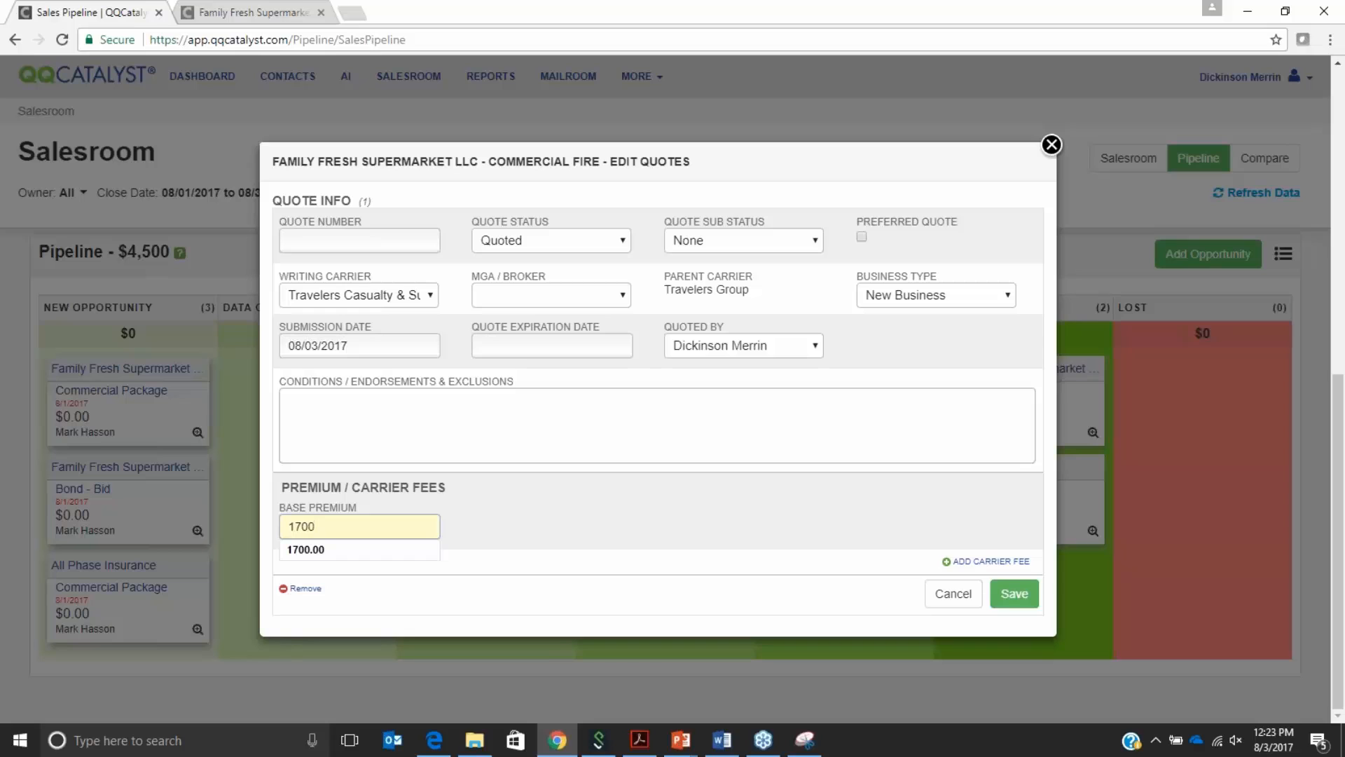
pyautogui.click(334, 549)
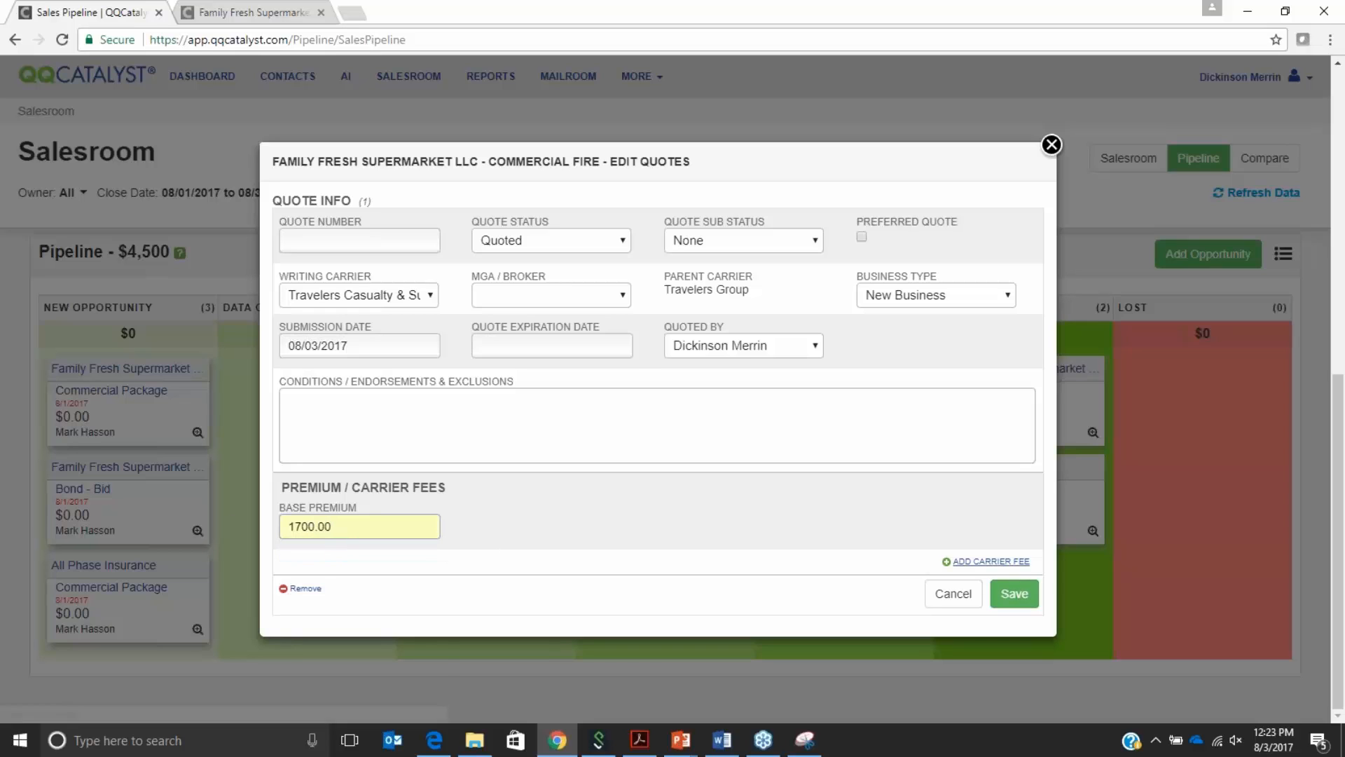
pyautogui.click(1014, 593)
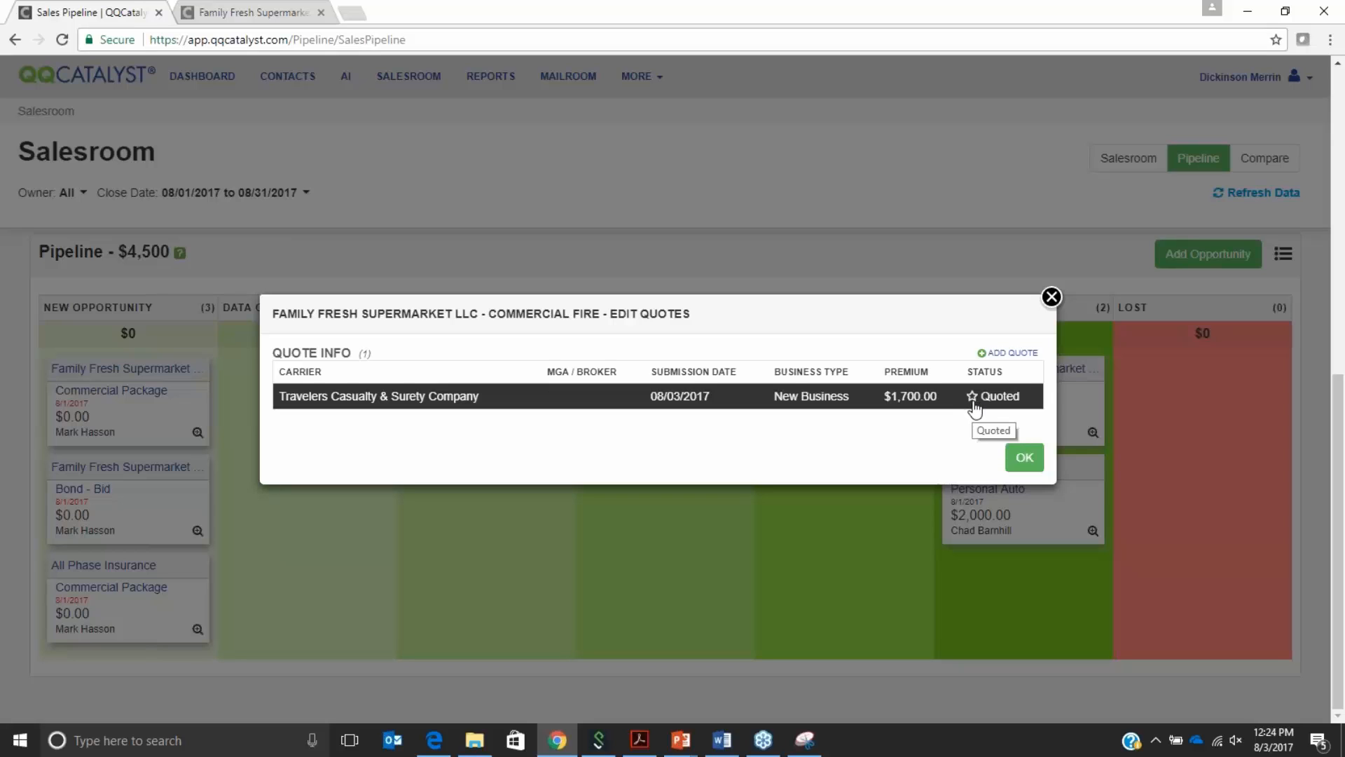
pyautogui.click(1026, 460)
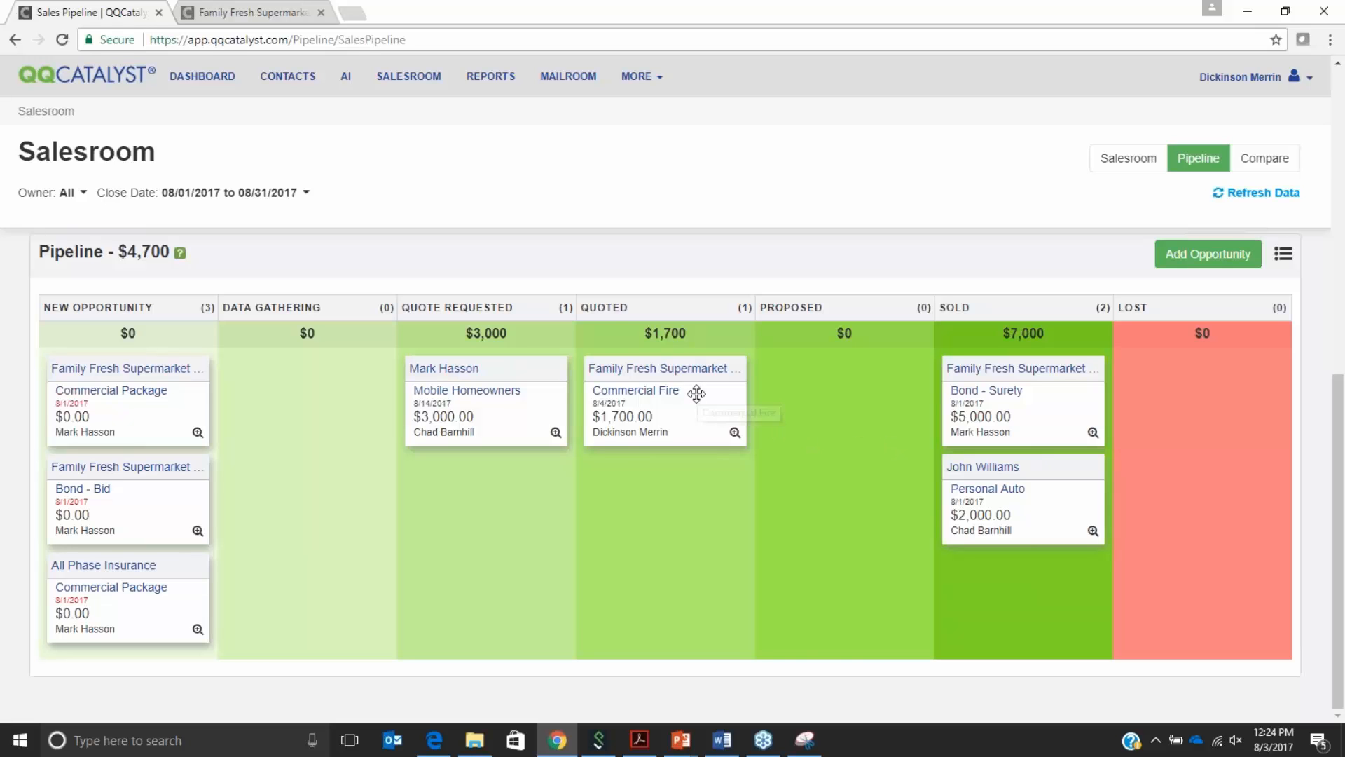
# - Move the Commercial Fire opportunity to the Proposed stage, saving its Travelers quote with sub status Proposed
pyautogui.moveTo(696, 390); pyautogui.dragTo(854, 380)
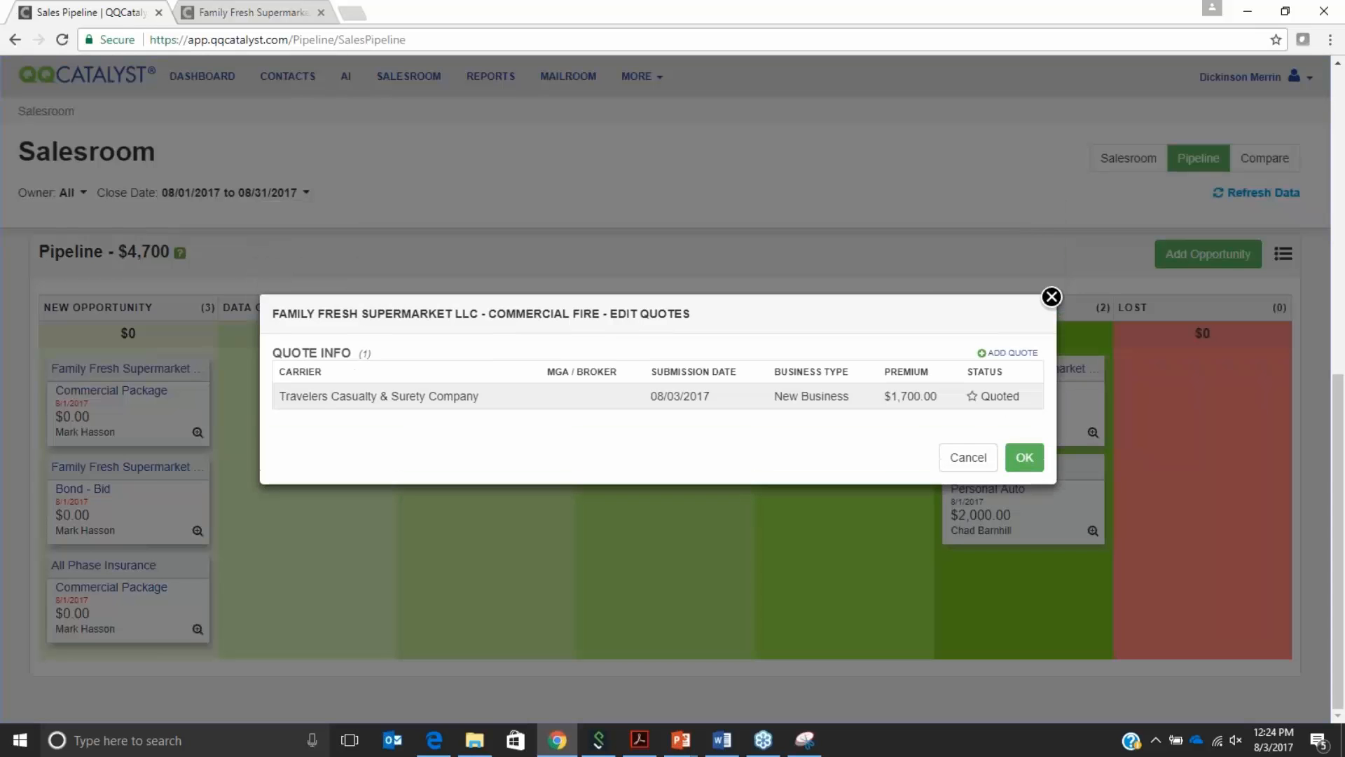
pyautogui.click(435, 407)
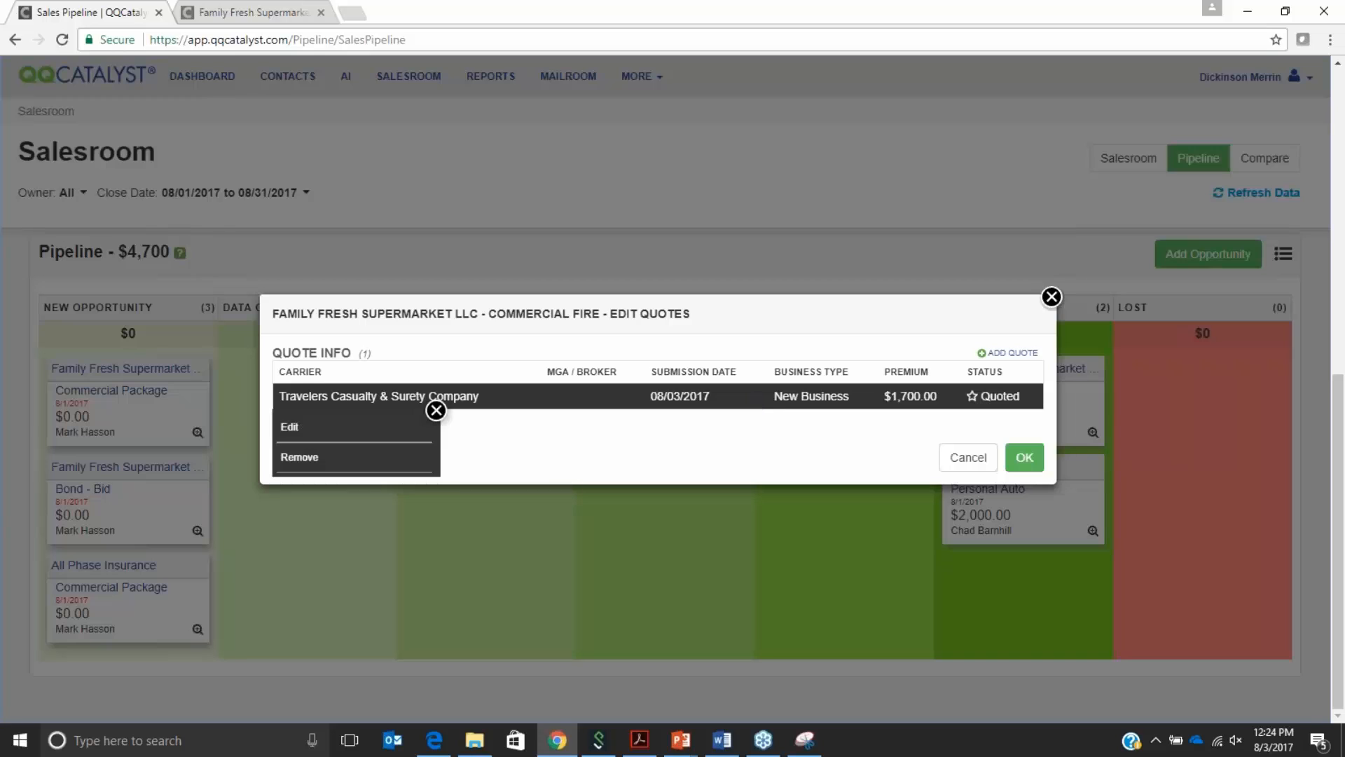
pyautogui.click(403, 428)
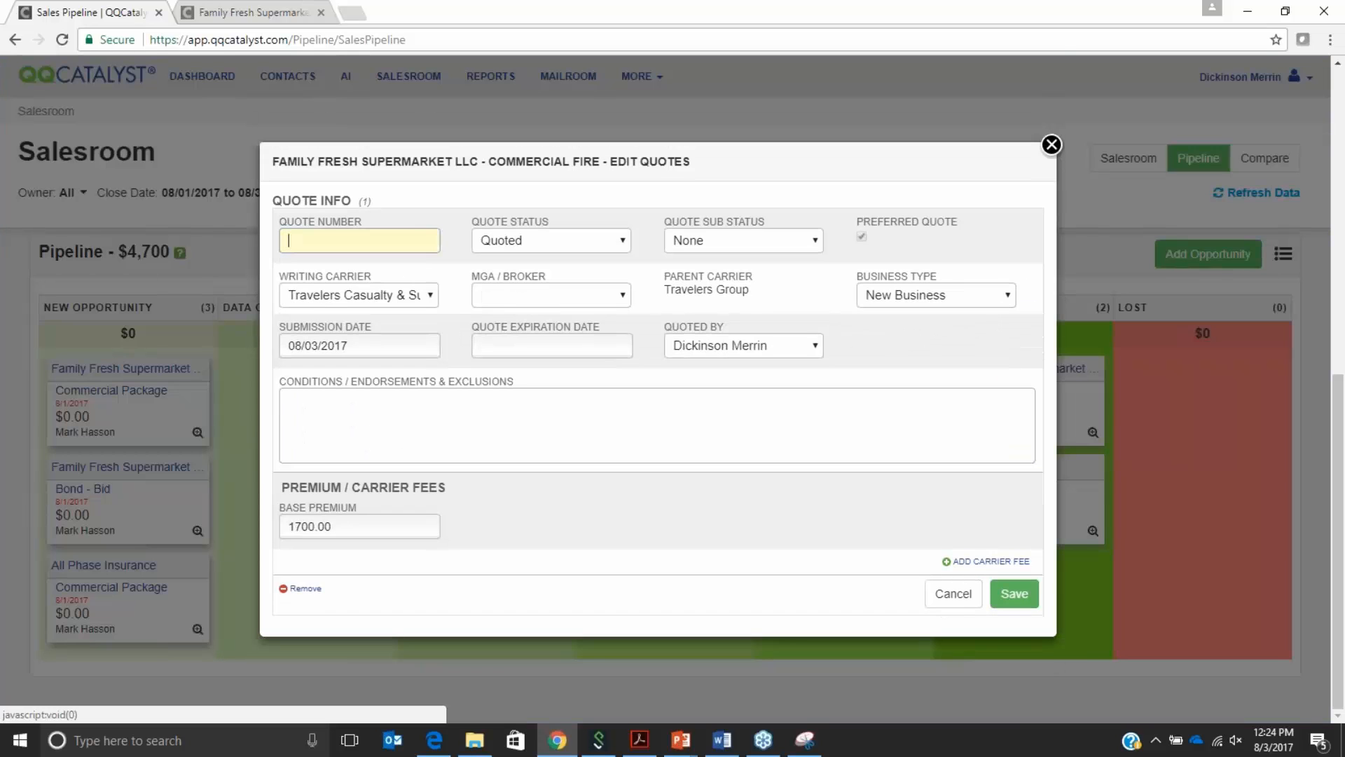
pyautogui.click(713, 242)
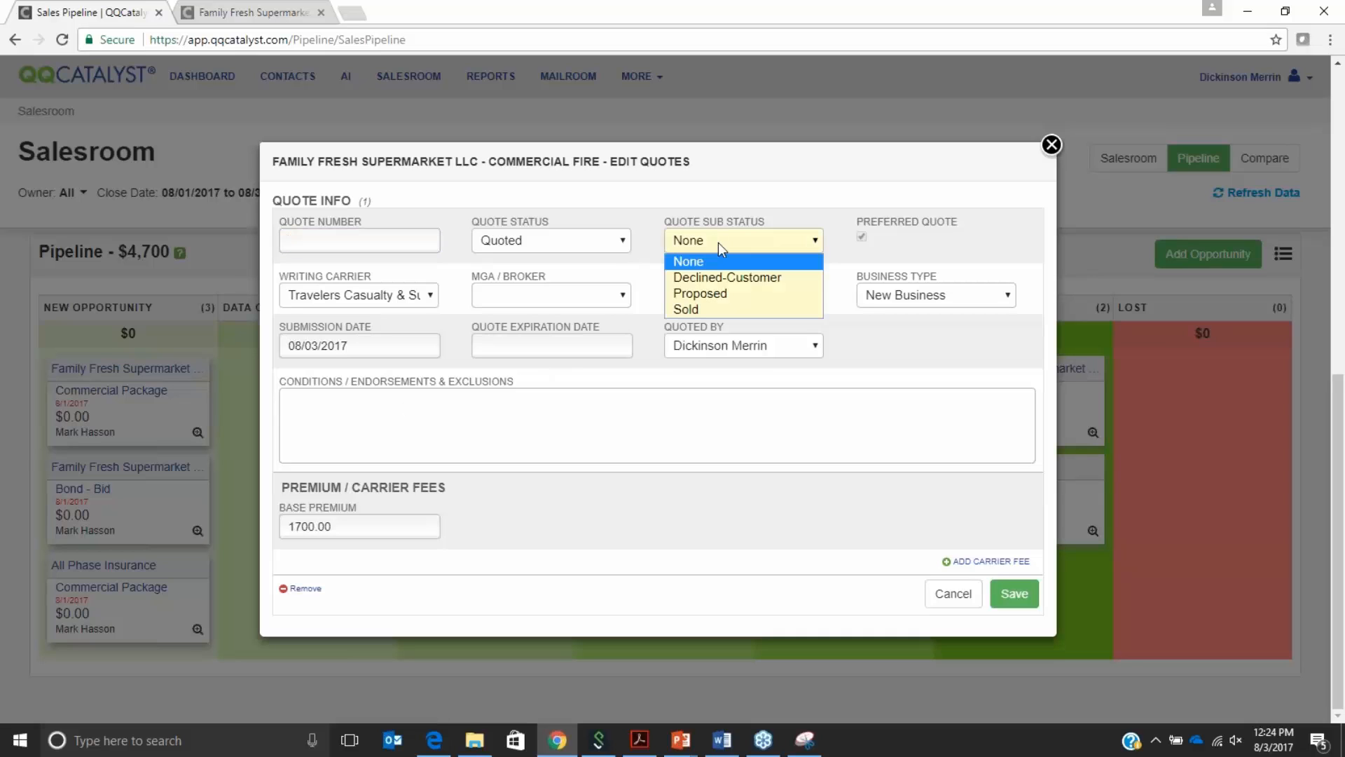
pyautogui.click(701, 292)
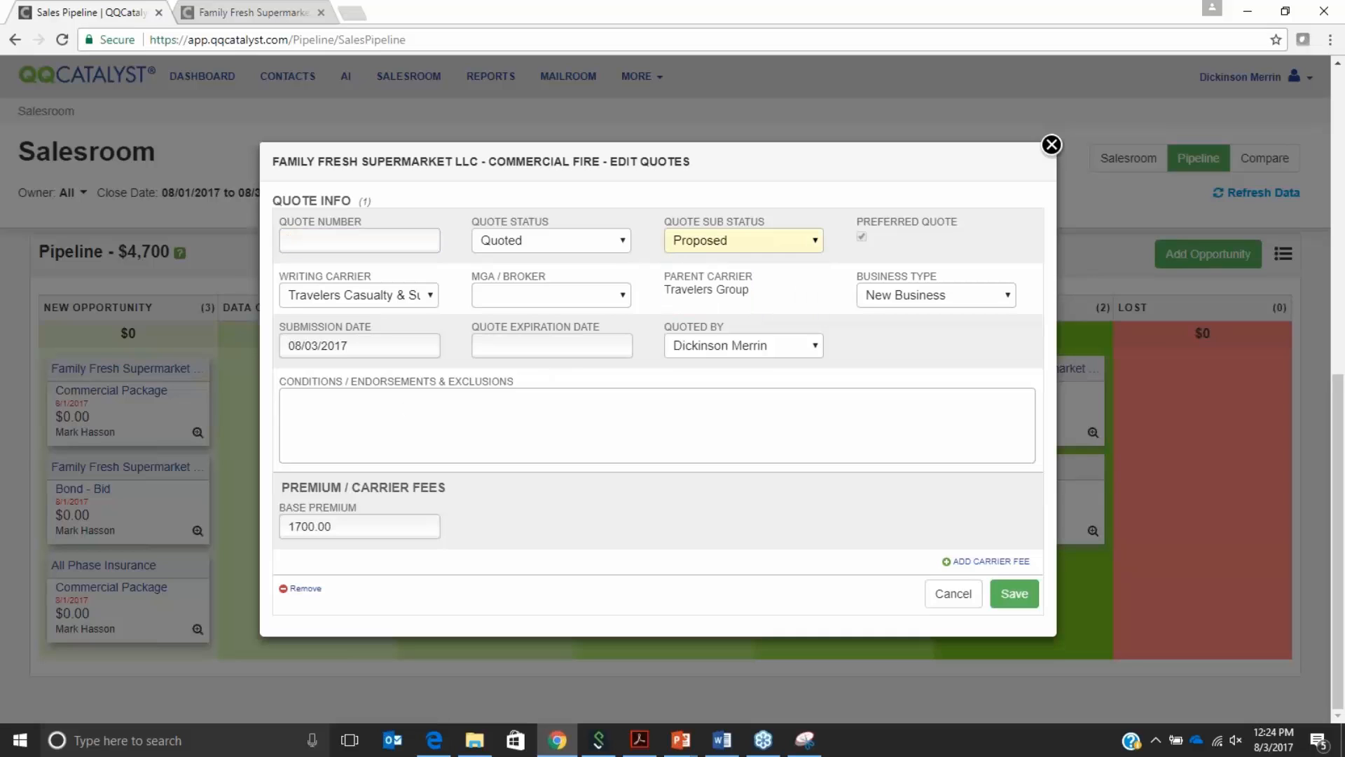
pyautogui.click(1013, 592)
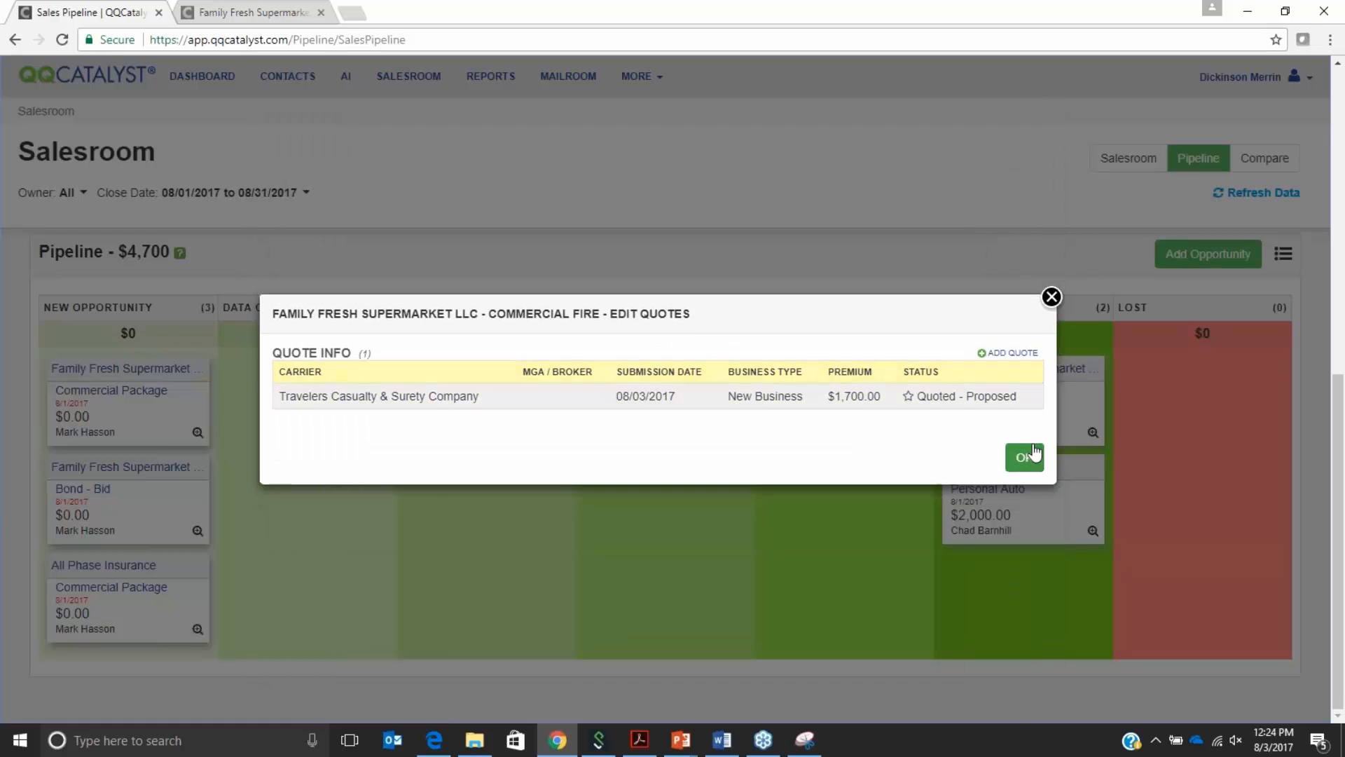
pyautogui.click(1030, 455)
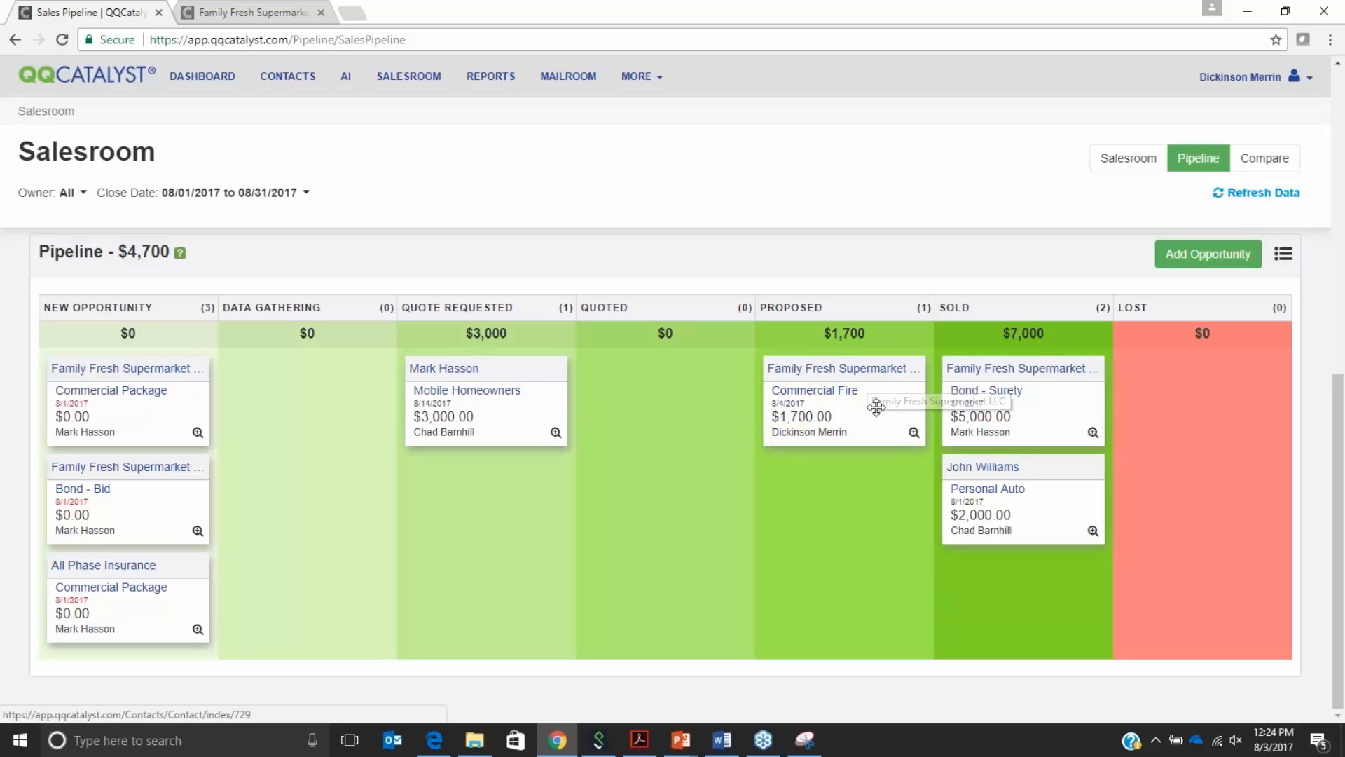
# - Try moving the Commercial Fire opportunity to the Sold stage, then cancel the policy selection
pyautogui.moveTo(872, 405); pyautogui.dragTo(1041, 540)
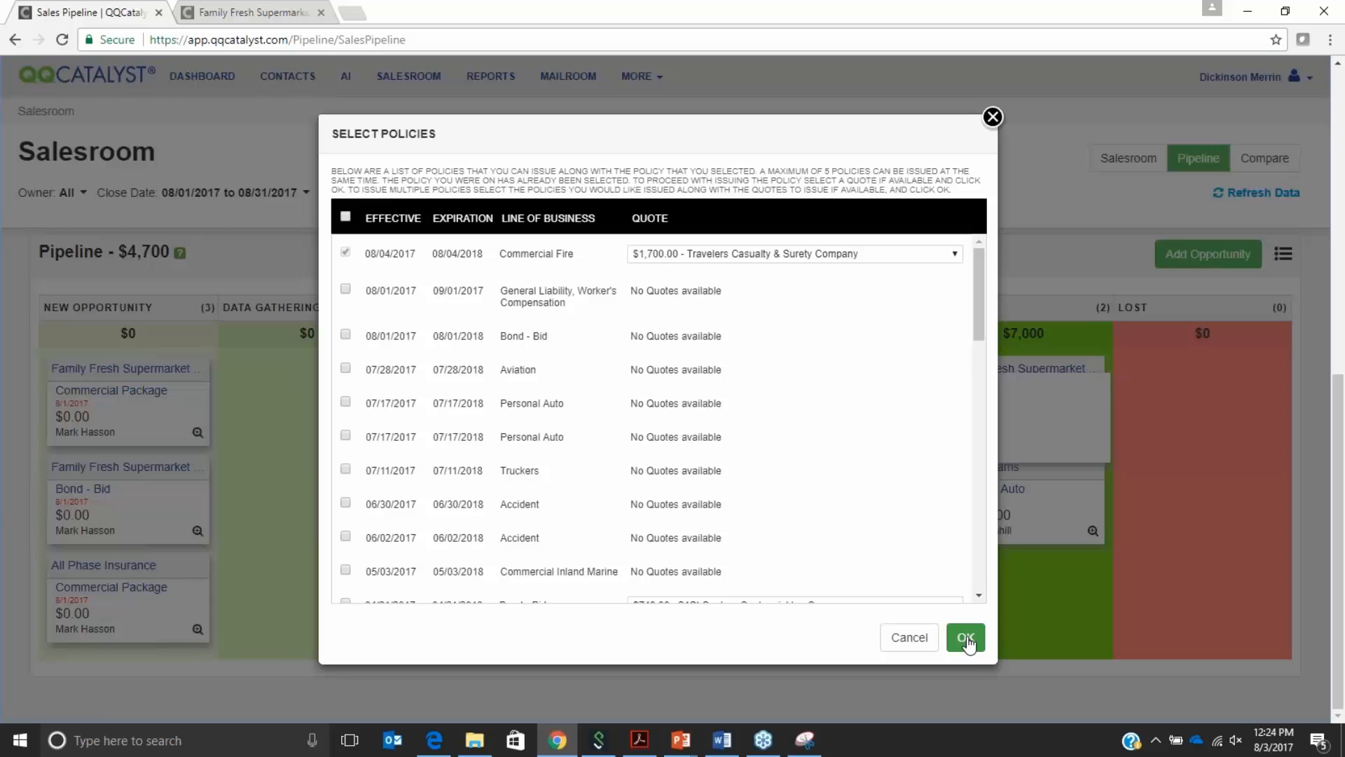
pyautogui.click(918, 639)
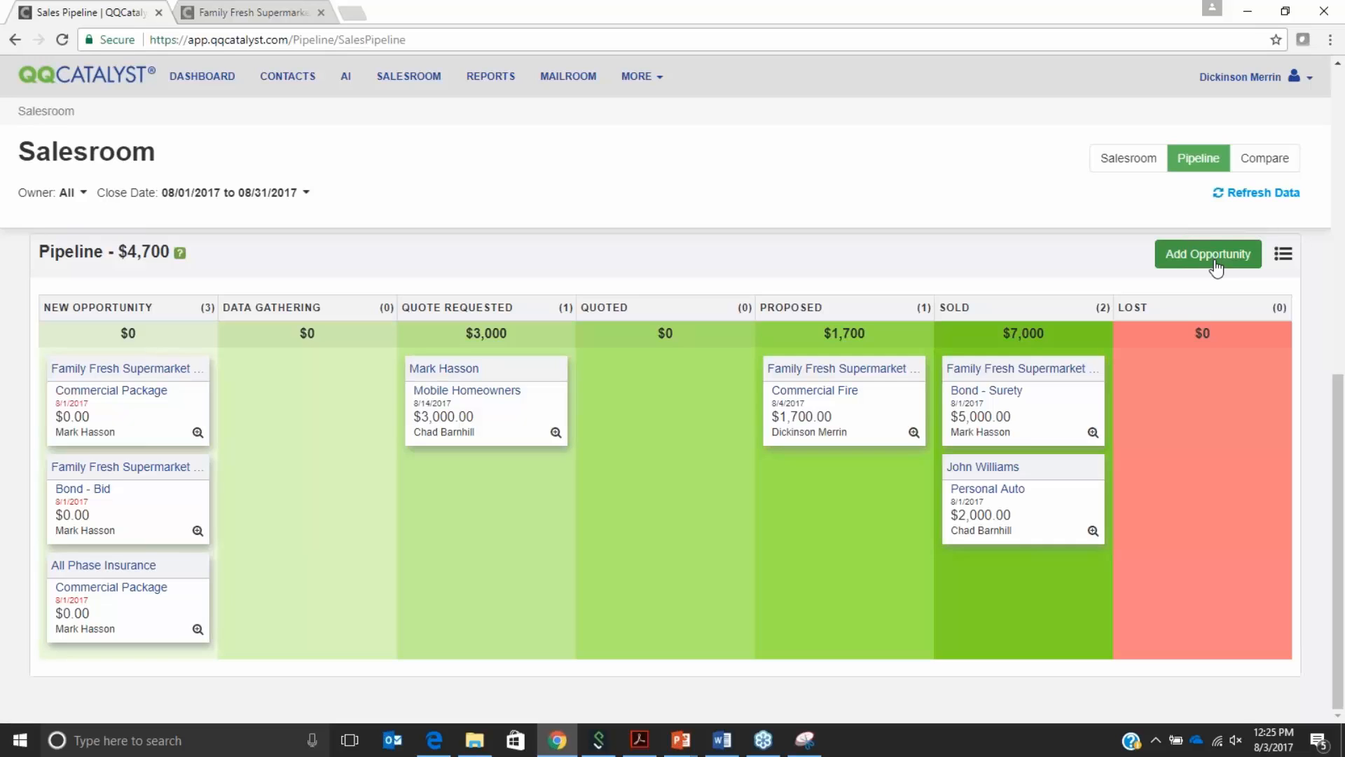
# - View the pipeline opportunities as a list, then return to the stage board
pyautogui.click(1284, 258)
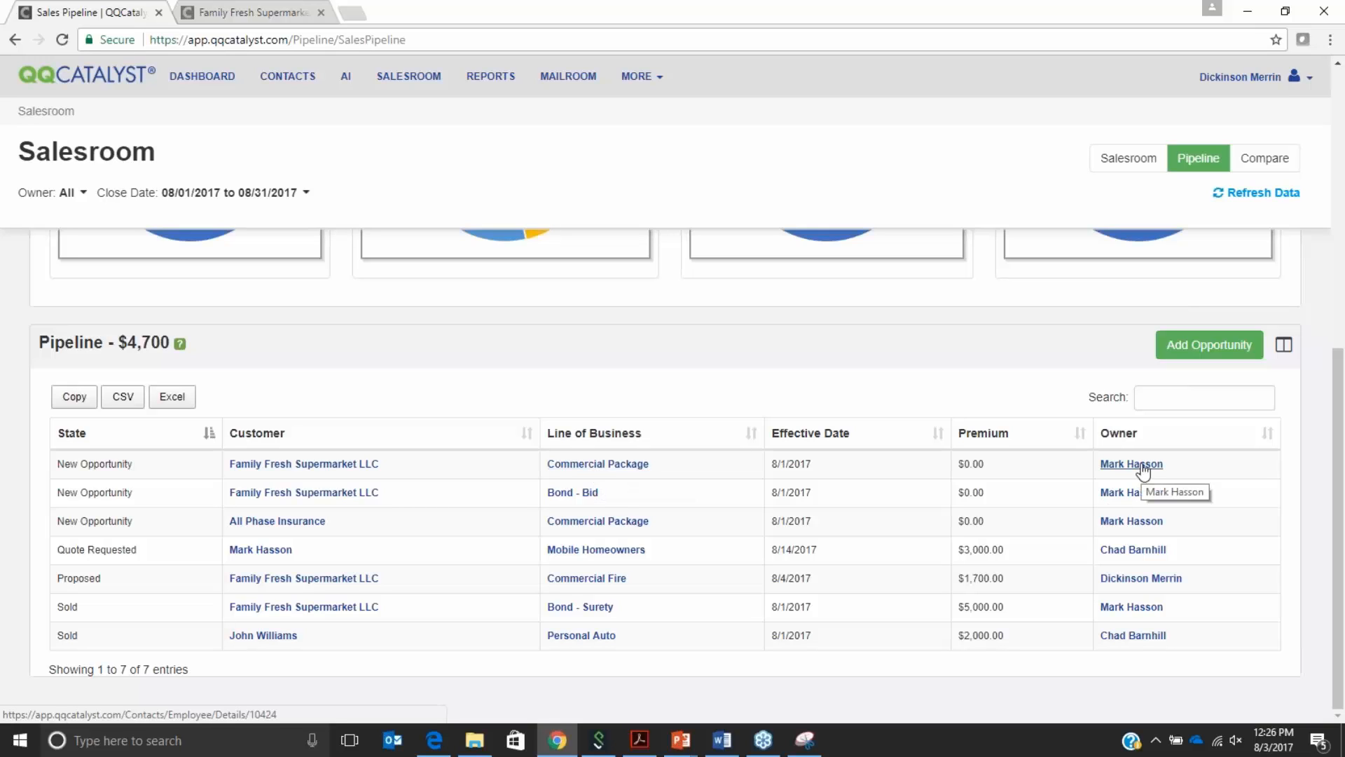
pyautogui.click(1283, 344)
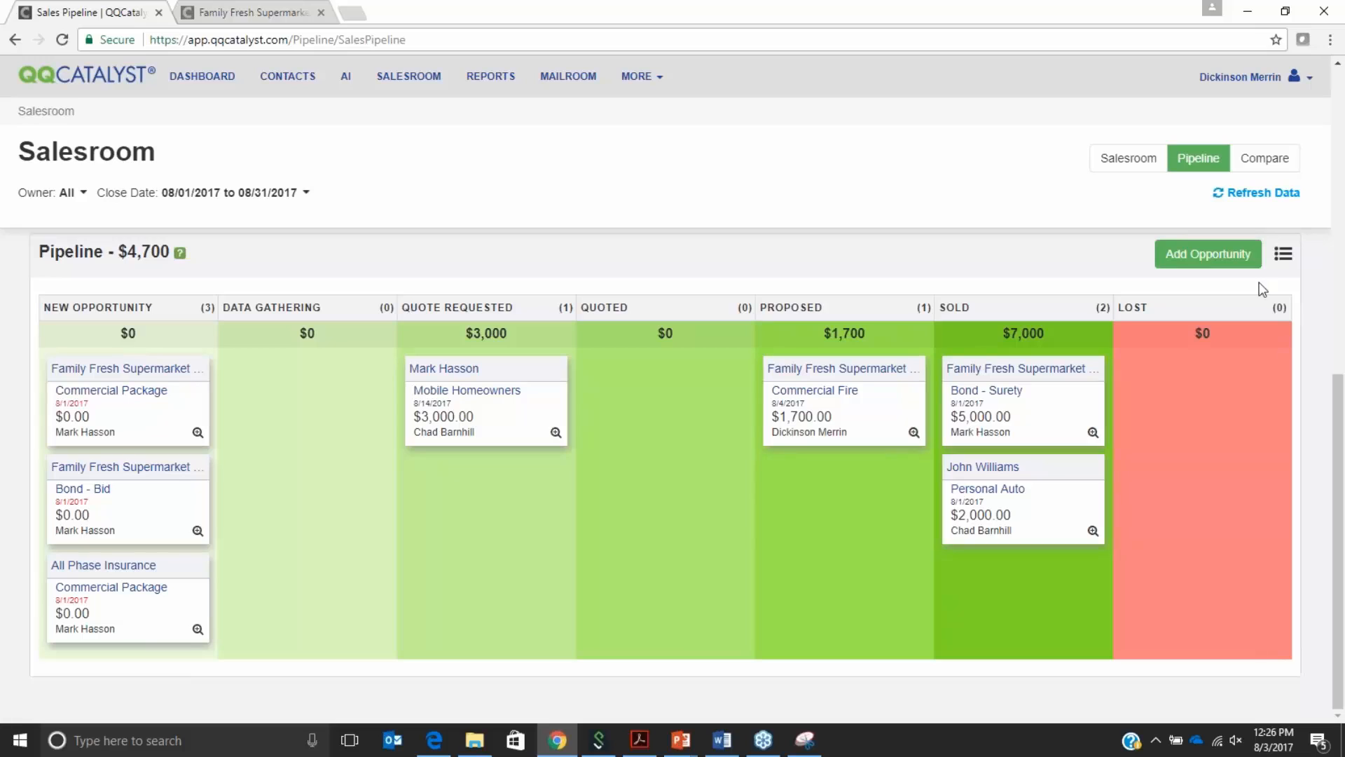
# - Show the employee comparison and filter its close date to Year to Month End
pyautogui.click(1270, 161)
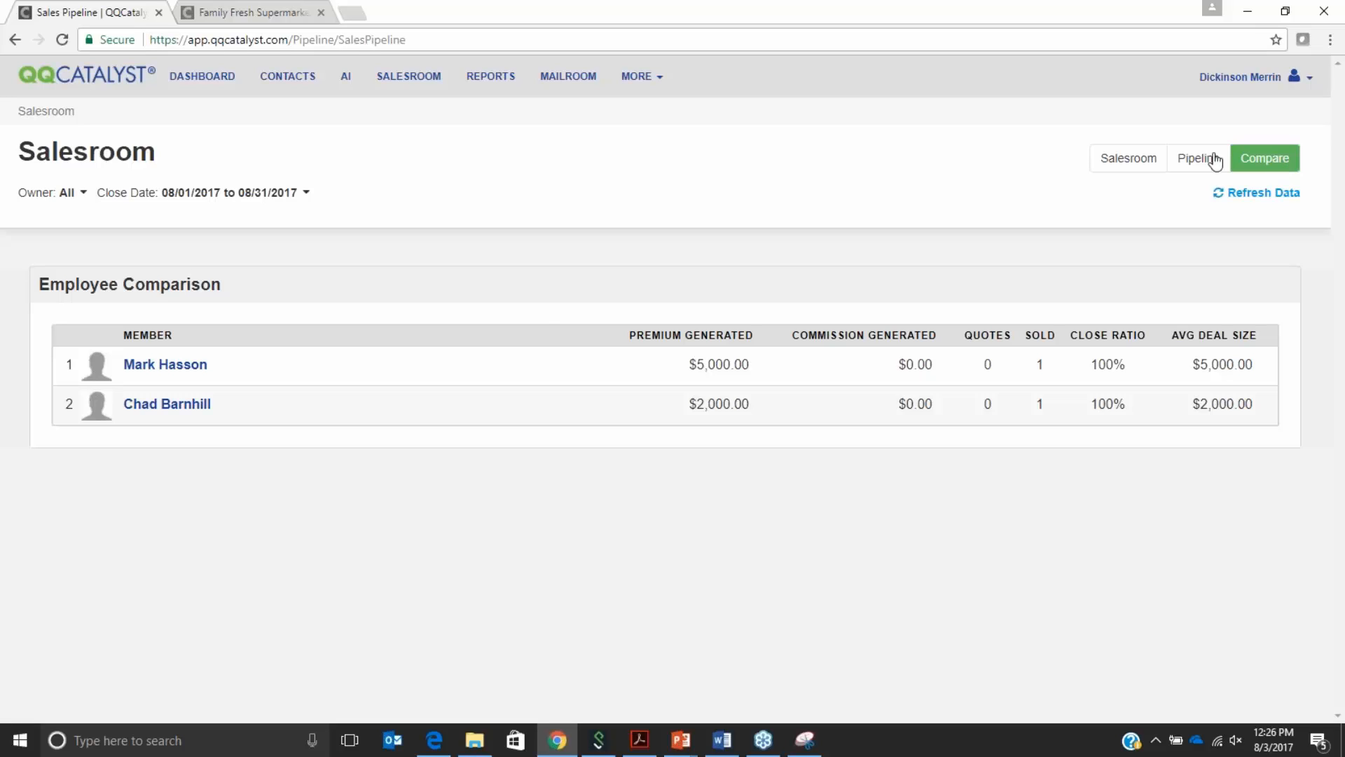
pyautogui.click(210, 193)
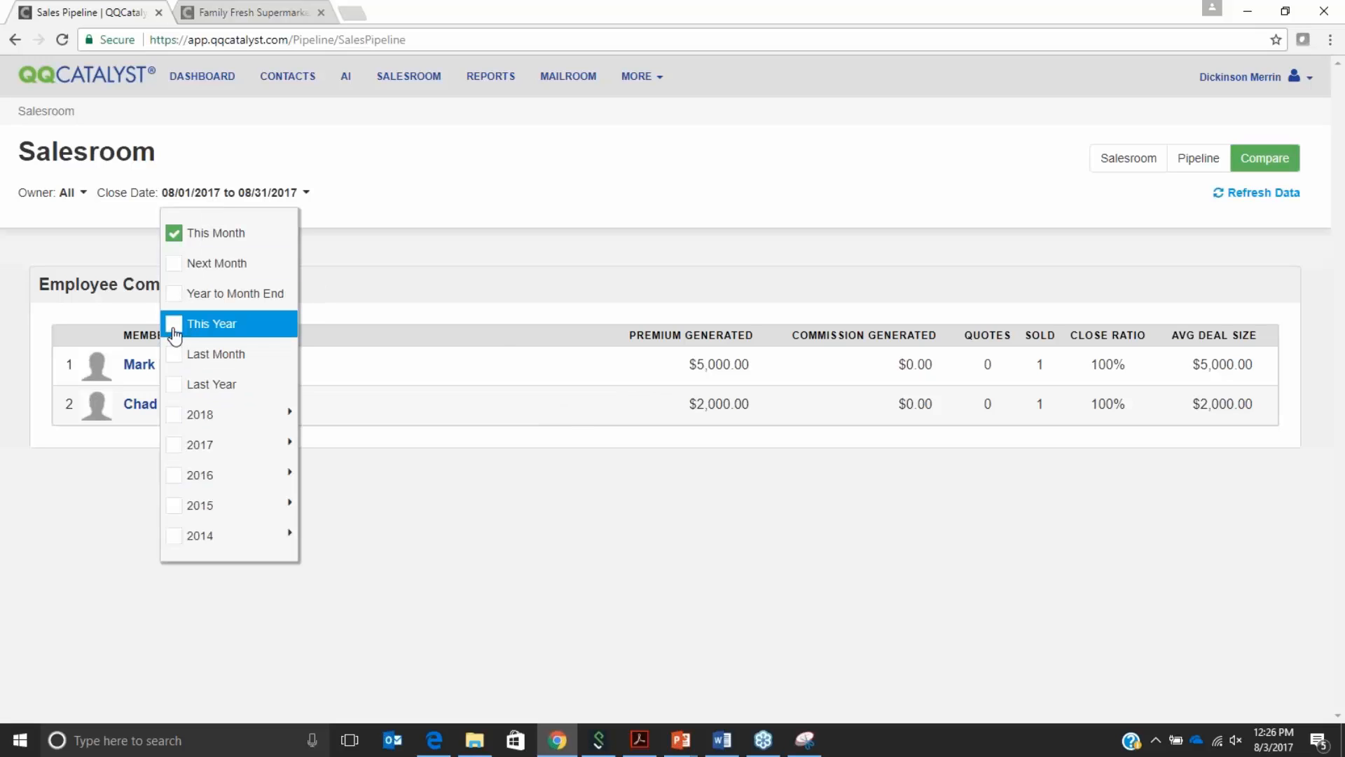
pyautogui.click(179, 301)
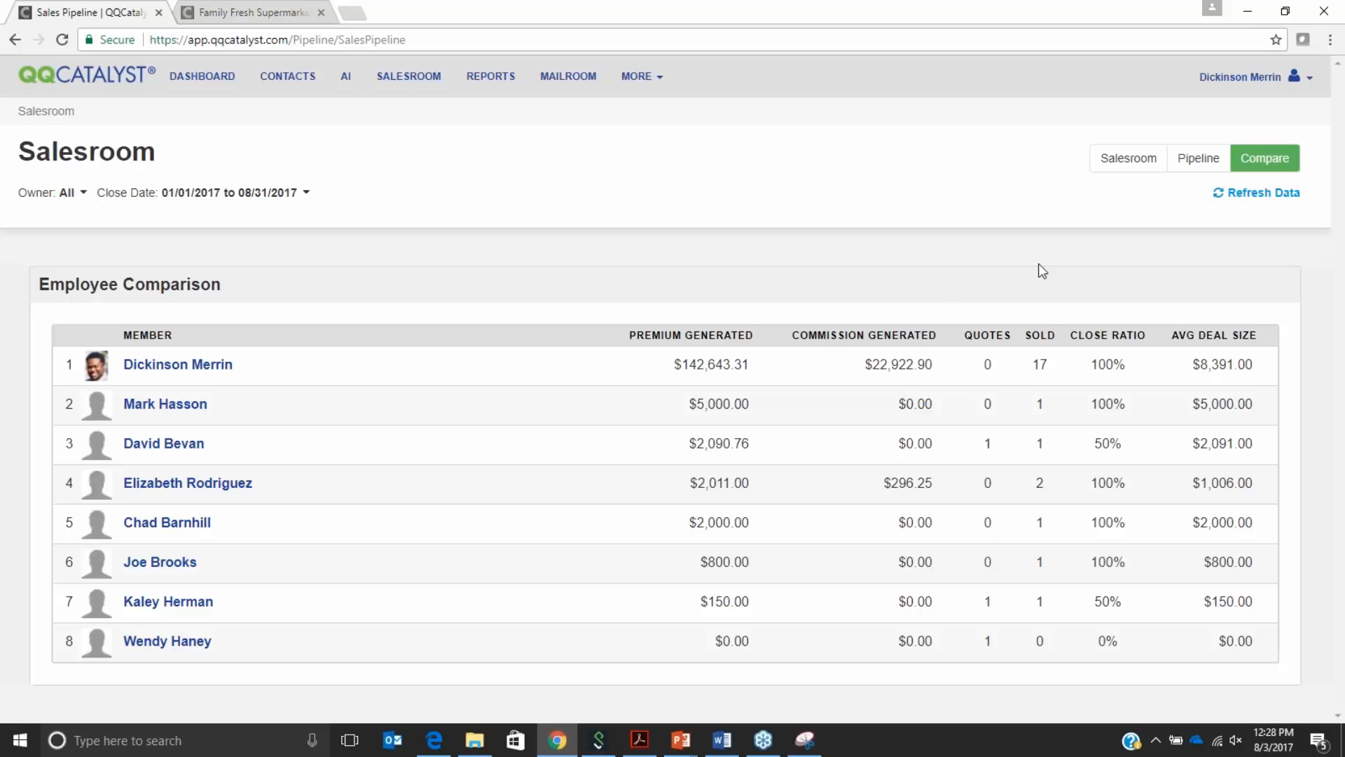
# - Switch to the Family Fresh Supermarket Bond - Bid policy, review its quote form and cancel the quote entry
pyautogui.click(235, 13)
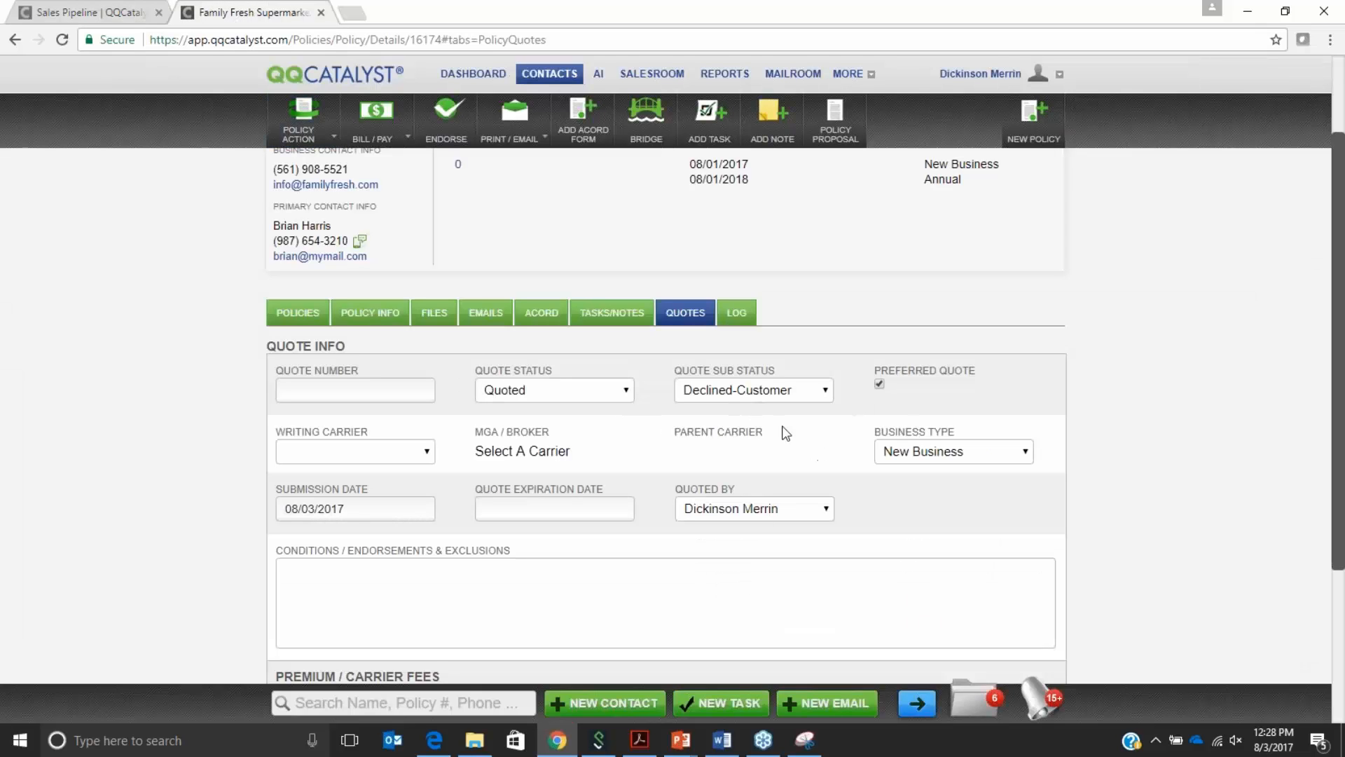
pyautogui.scroll(-2, 949, 472)
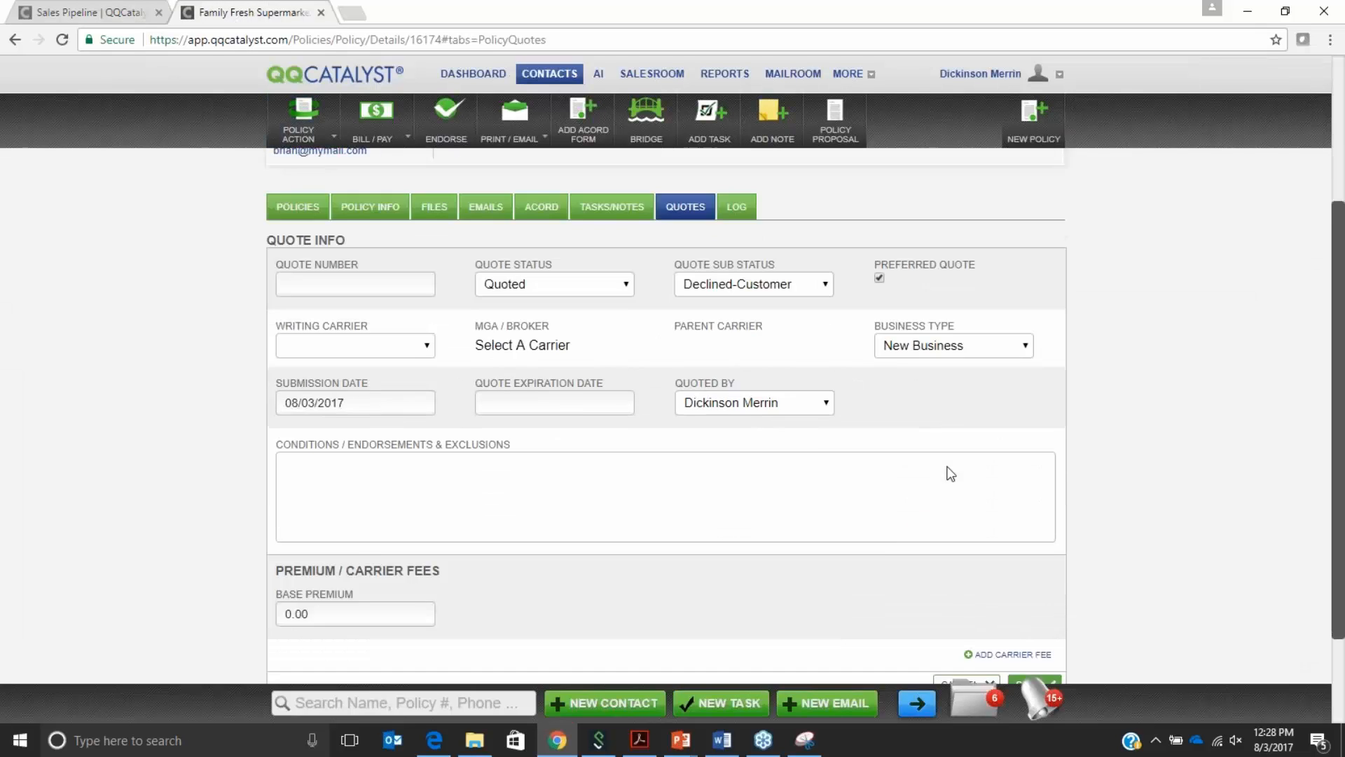
pyautogui.scroll(2, 949, 471)
pyautogui.scroll(2, 981, 491)
pyautogui.scroll(-5, 981, 490)
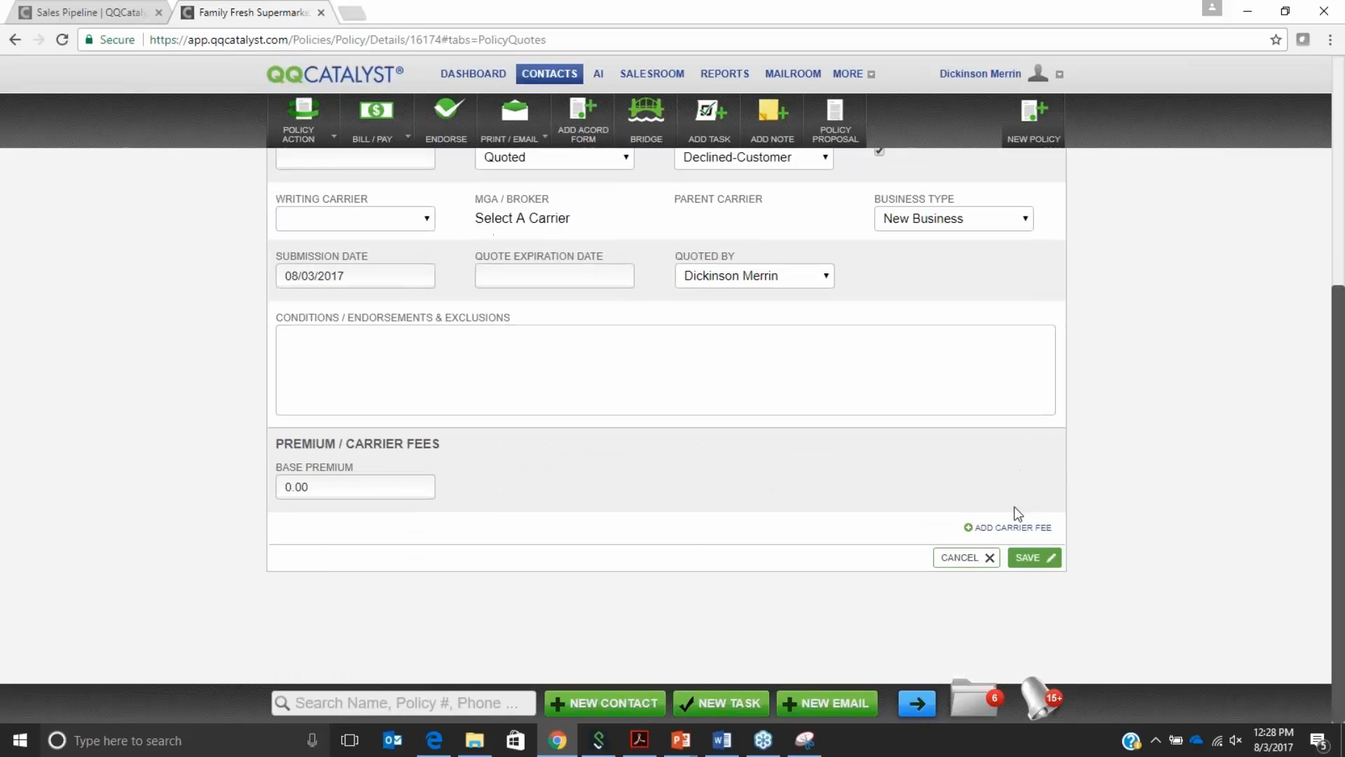
pyautogui.click(955, 559)
# - Open the Bond - Bid policy's Policy Info for editing, select the Estimated Premium value, then cancel the edit
pyautogui.click(392, 434)
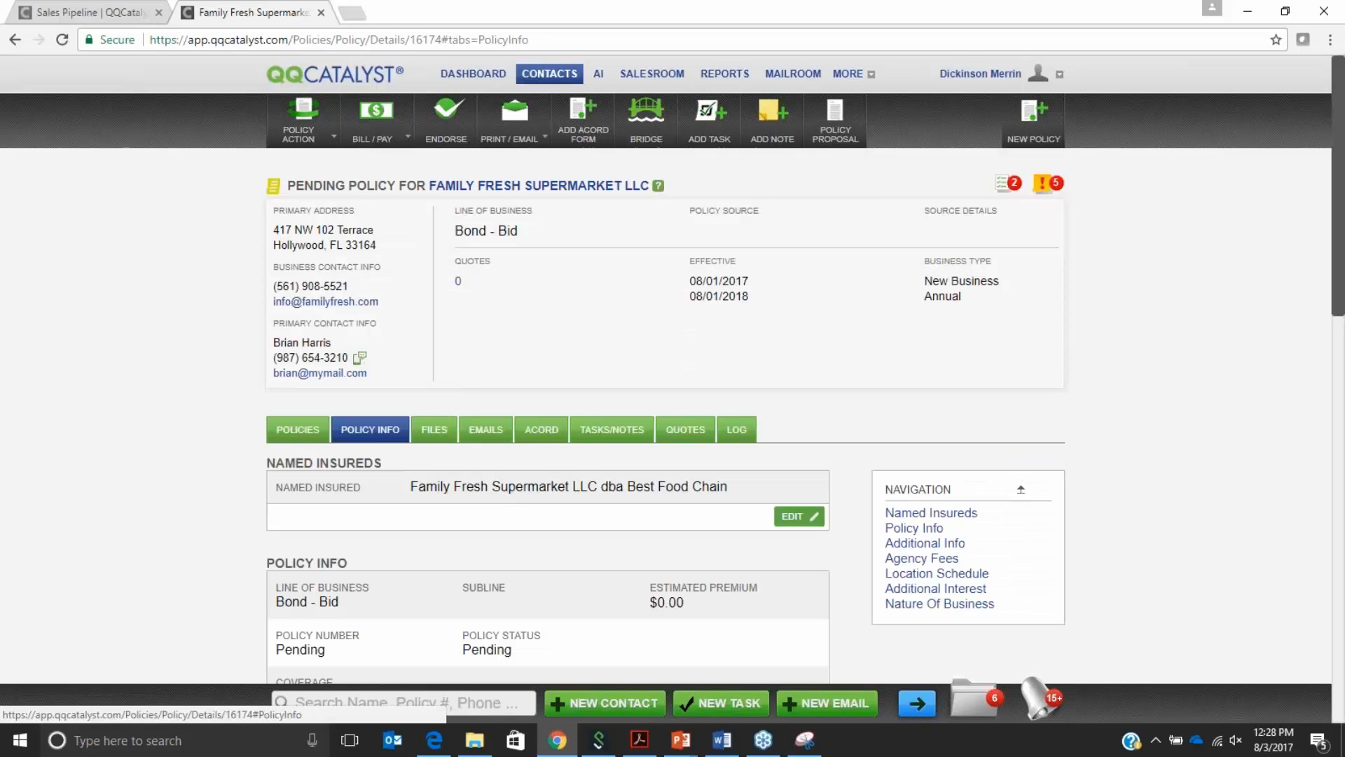
pyautogui.scroll(-2, 284, 592)
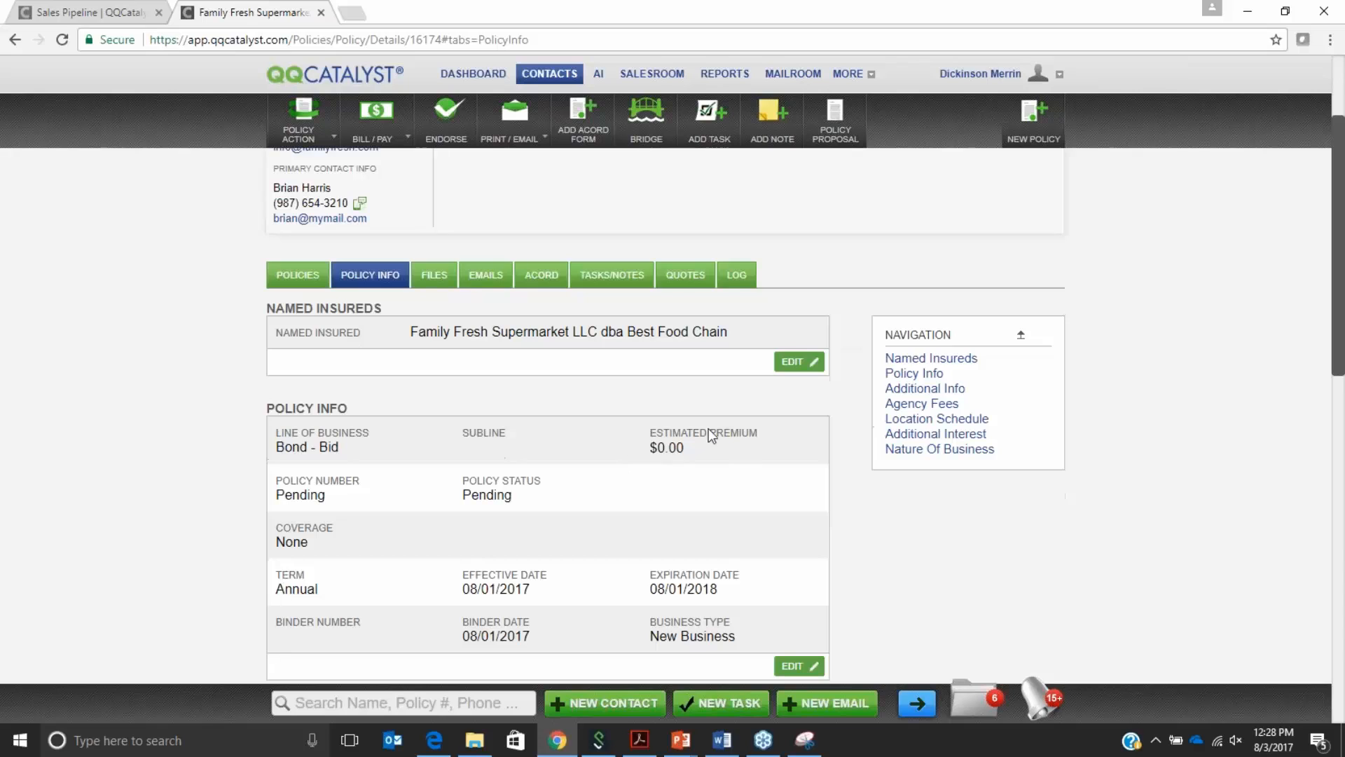
pyautogui.click(797, 667)
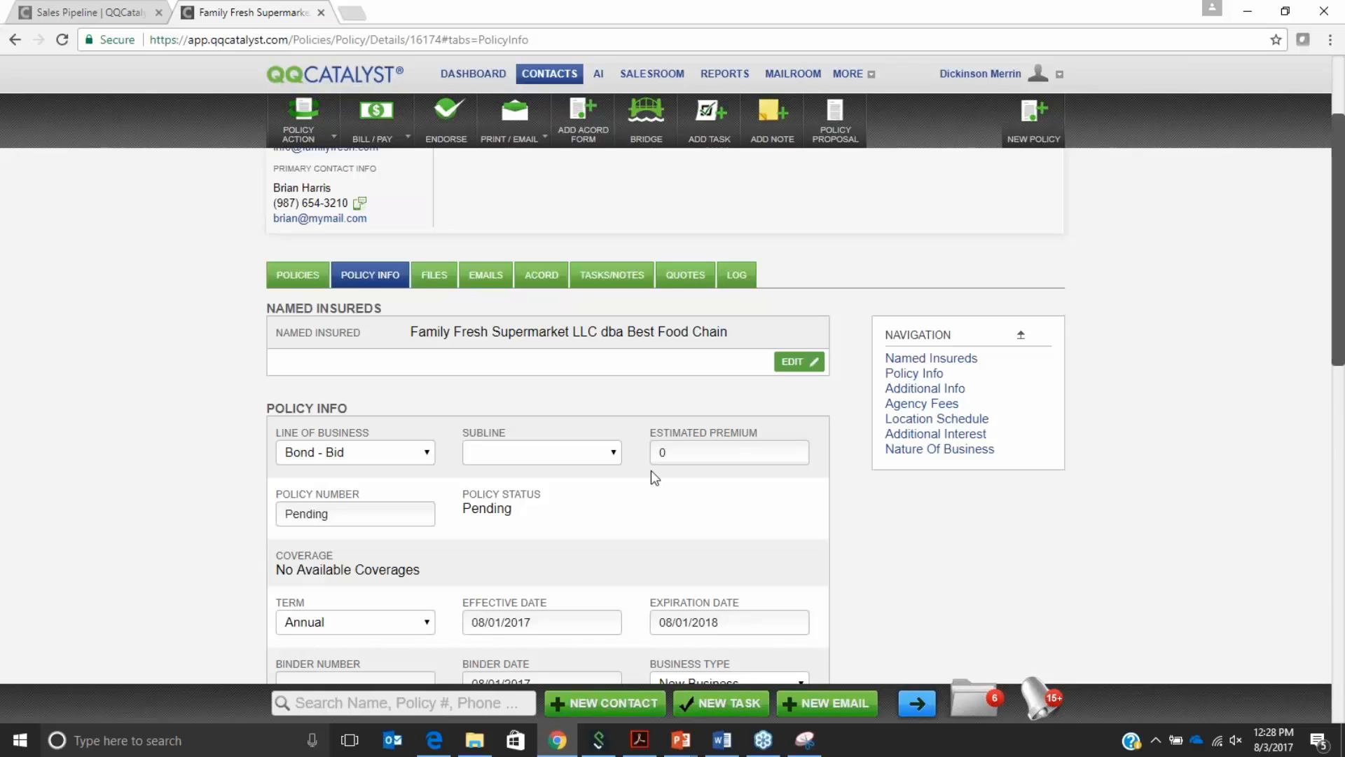
pyautogui.click(684, 448)
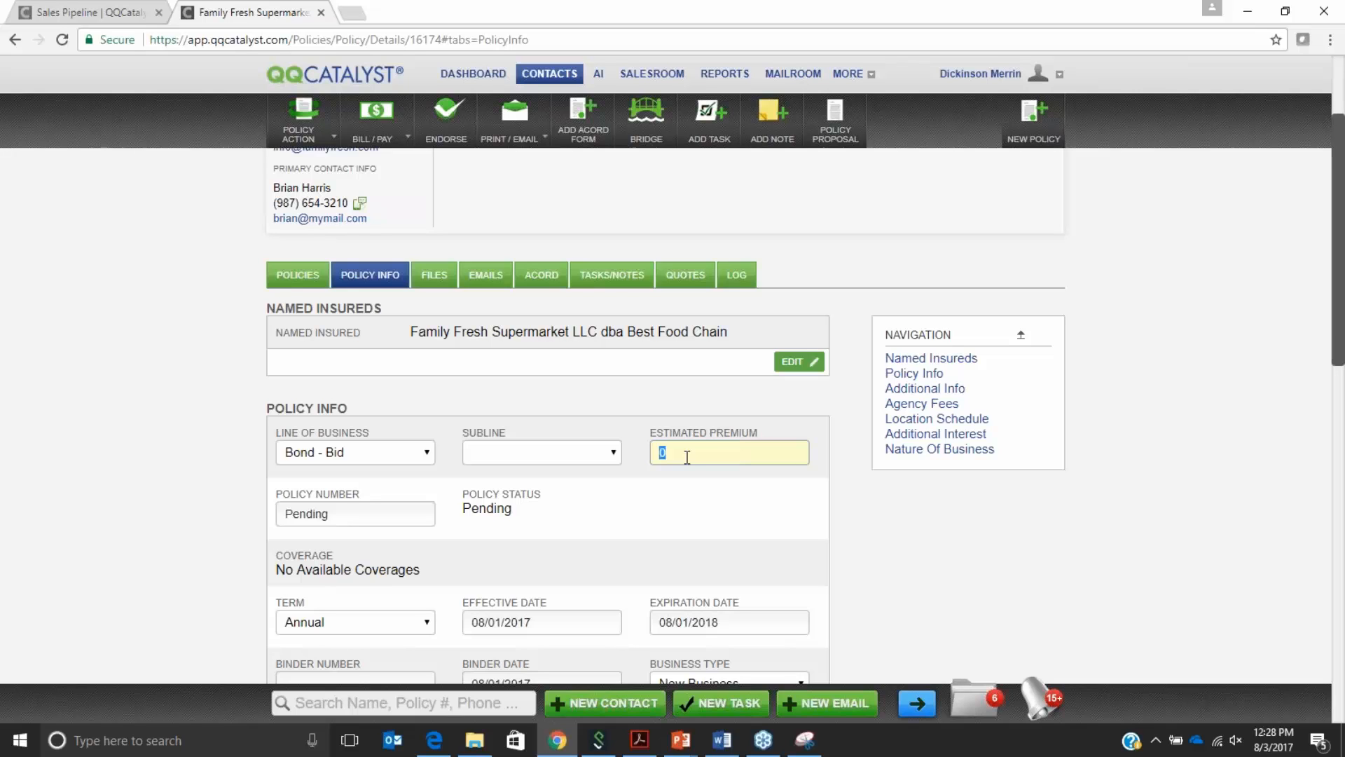
pyautogui.scroll(-2, 814, 519)
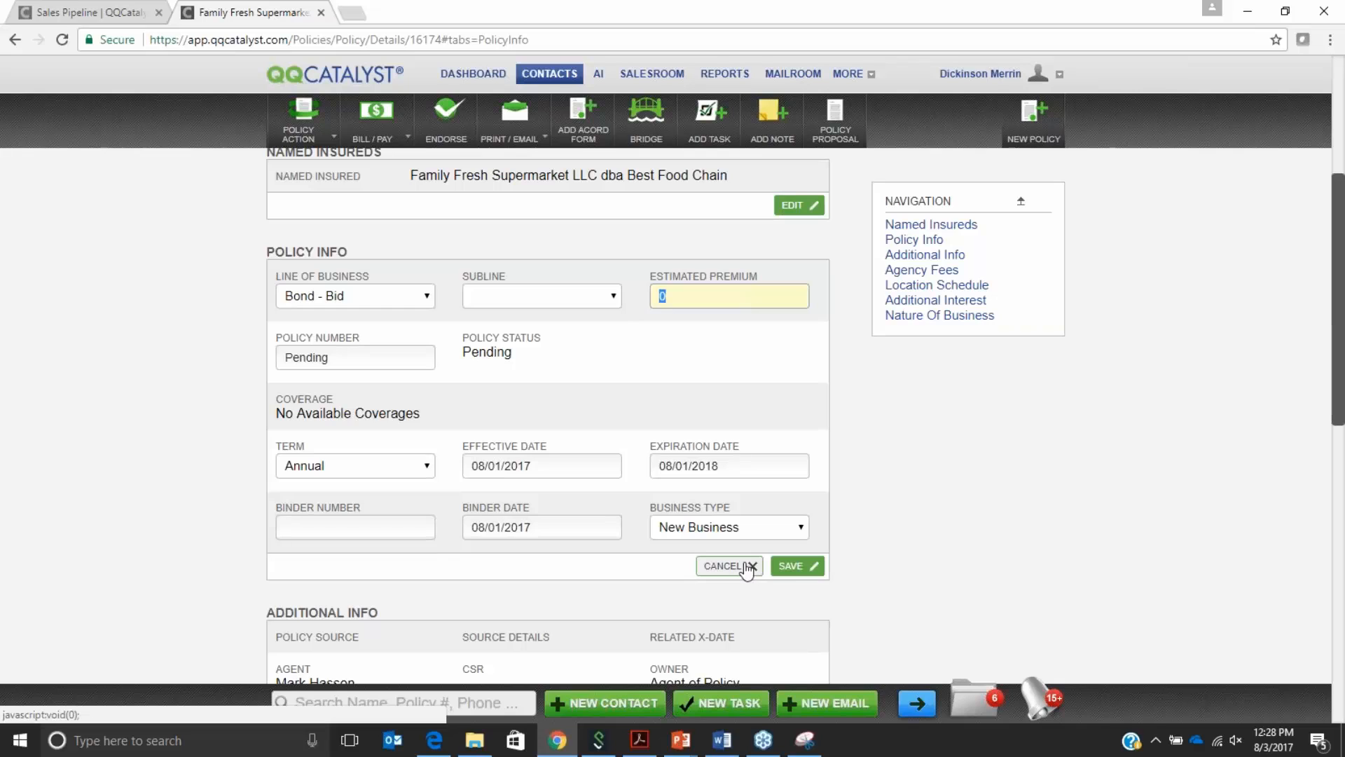
pyautogui.click(748, 566)
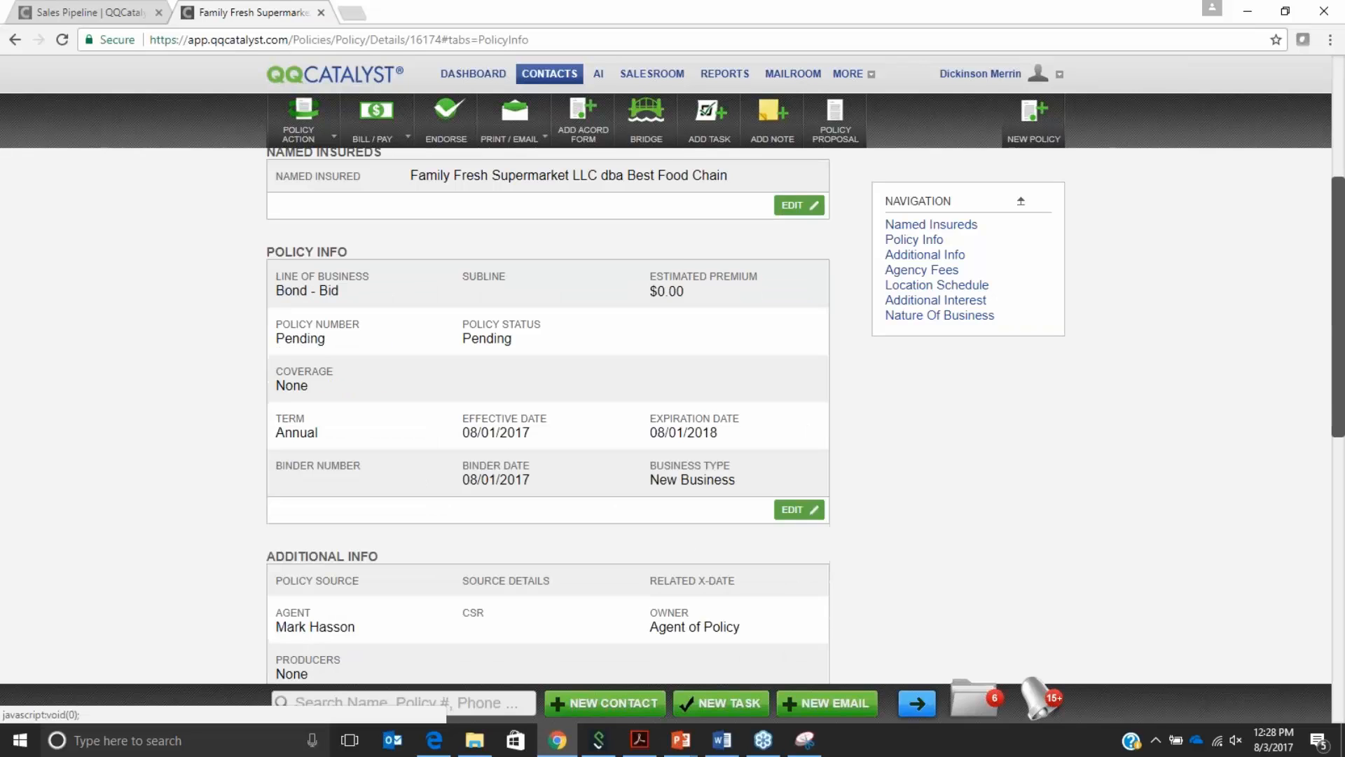
# - Try assigning a named employee as owner in the policy's Additional Info, view the producer choices, then cancel the edit
pyautogui.scroll(-2, 826, 578)
pyautogui.click(799, 574)
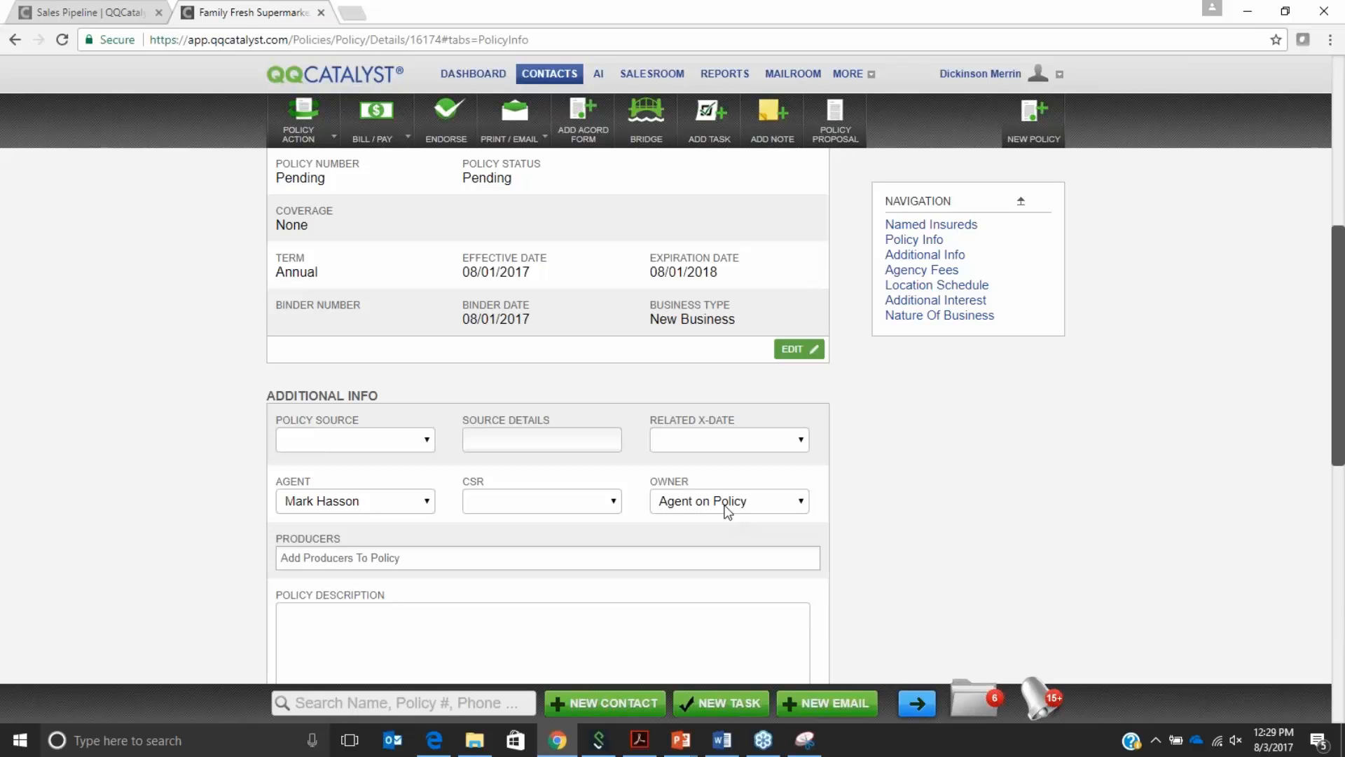
pyautogui.click(726, 506)
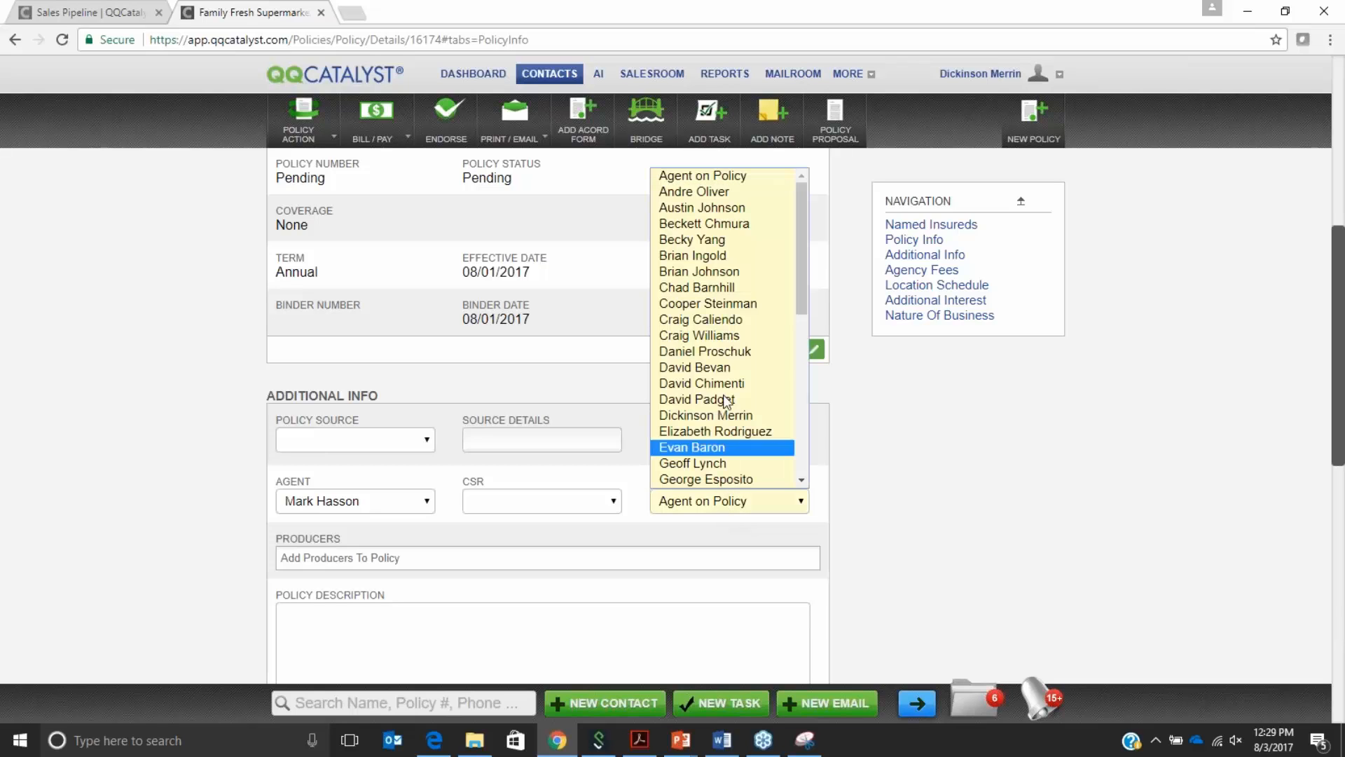
pyautogui.scroll(-1, 802, 315)
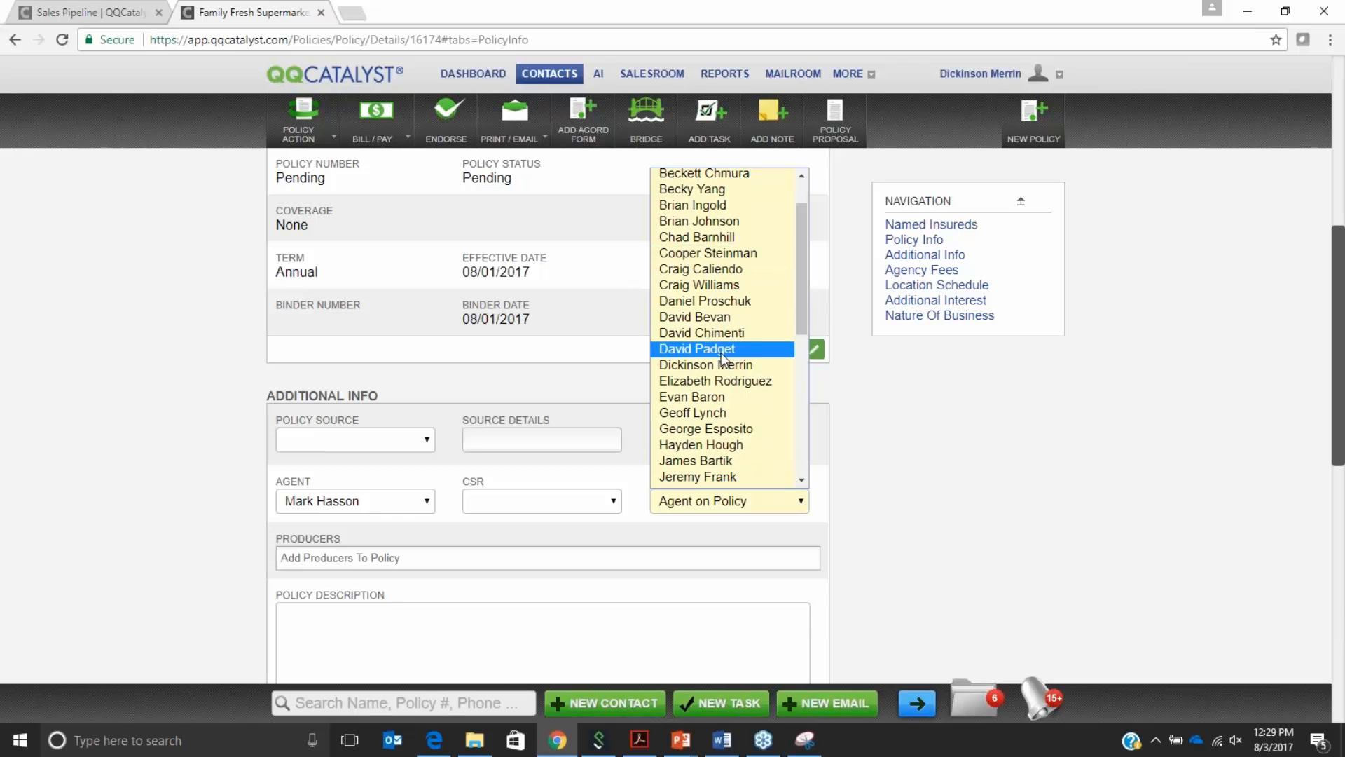
pyautogui.click(713, 366)
pyautogui.scroll(-2, 865, 498)
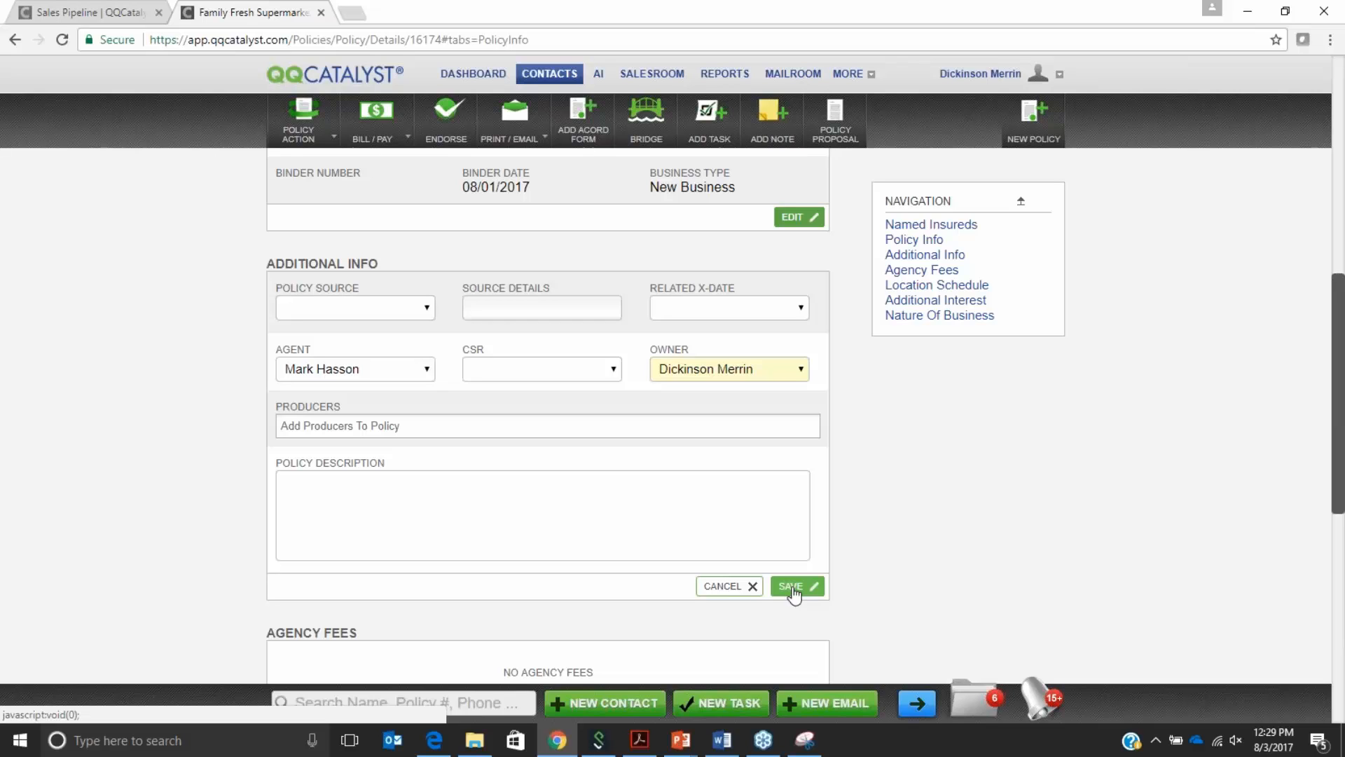
pyautogui.click(418, 425)
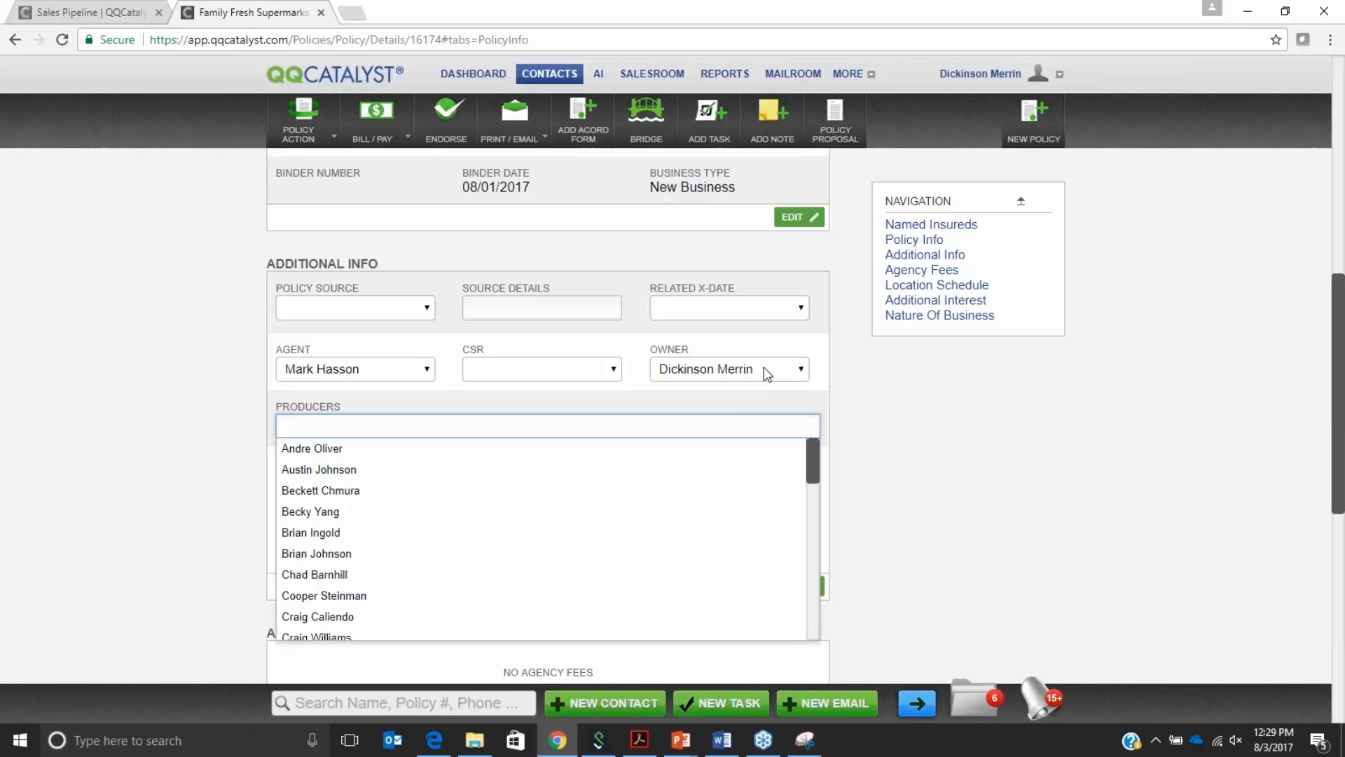
pyautogui.click(895, 468)
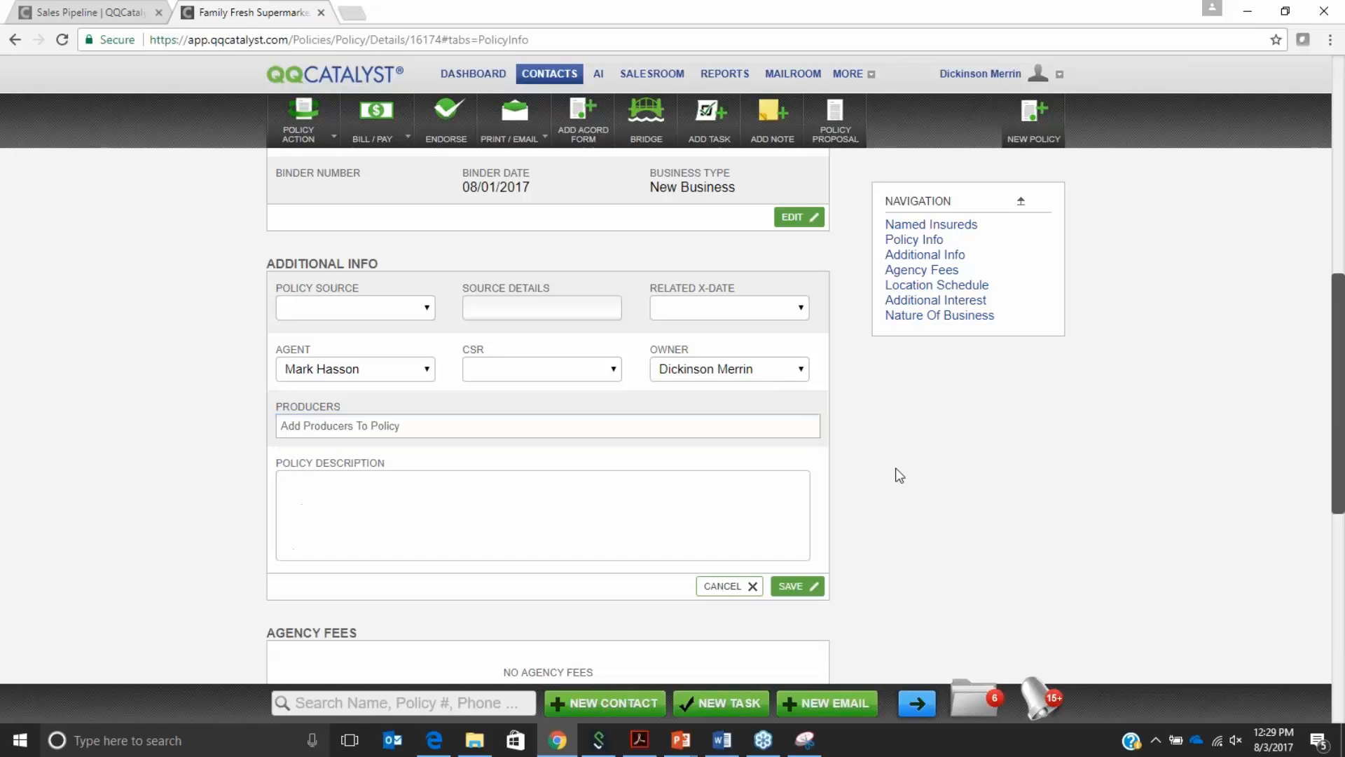
pyautogui.click(725, 592)
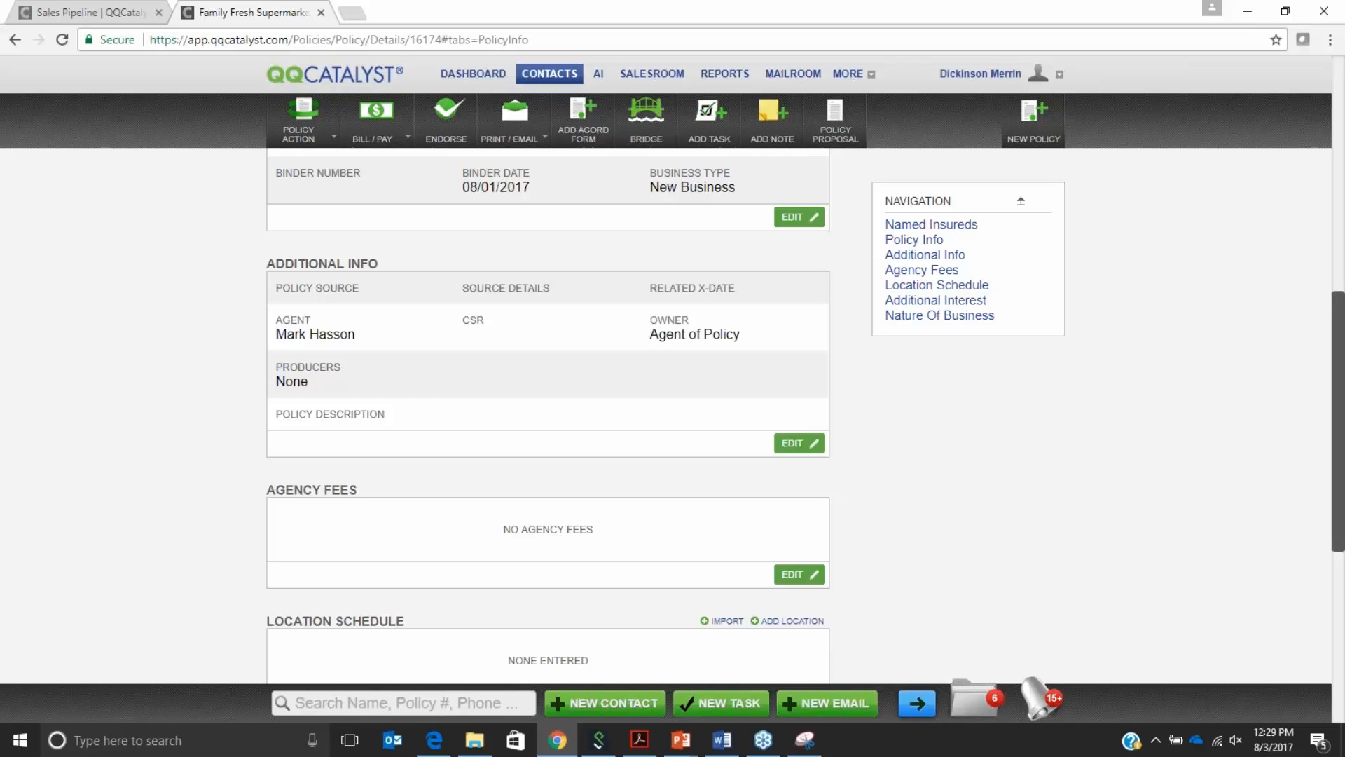
# - Search the reports for "quote" and open the run settings of the Quote Activity Report
pyautogui.click(724, 74)
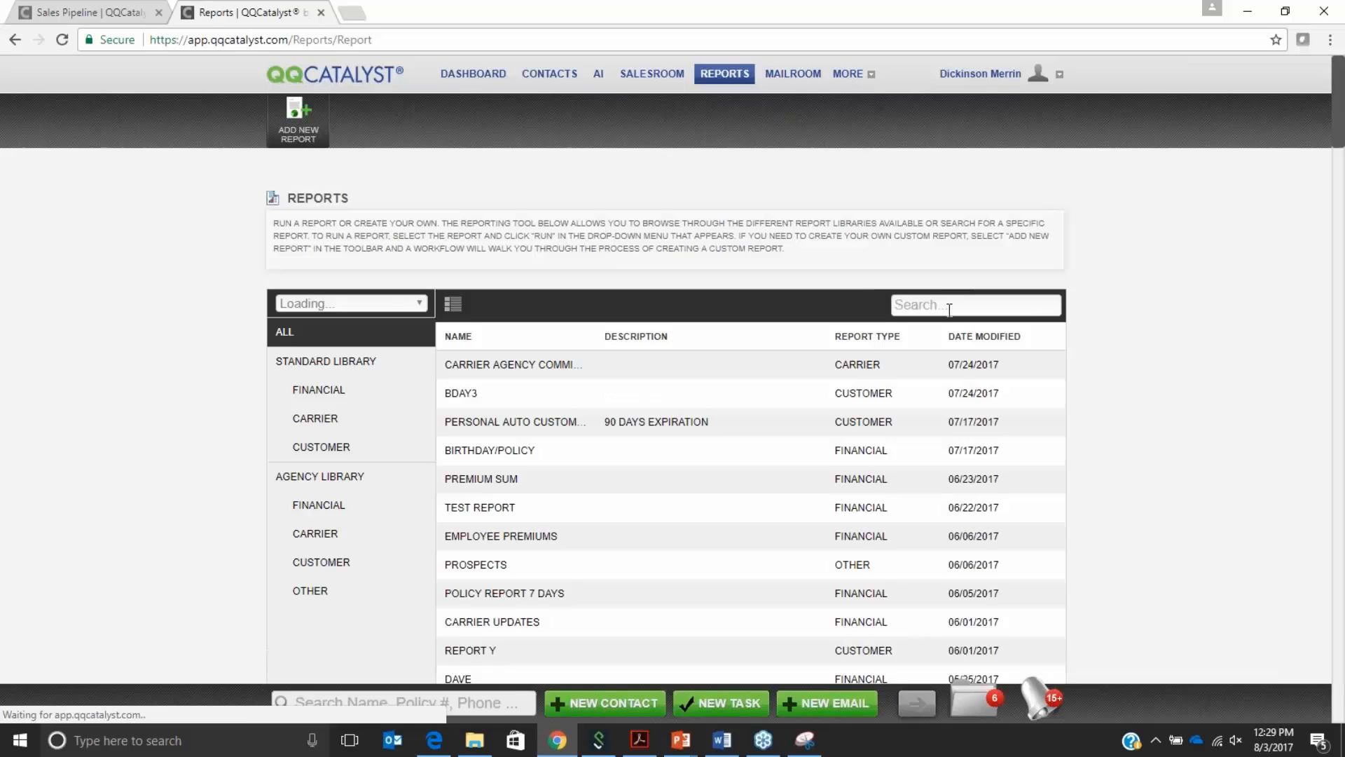
pyautogui.write('quote')
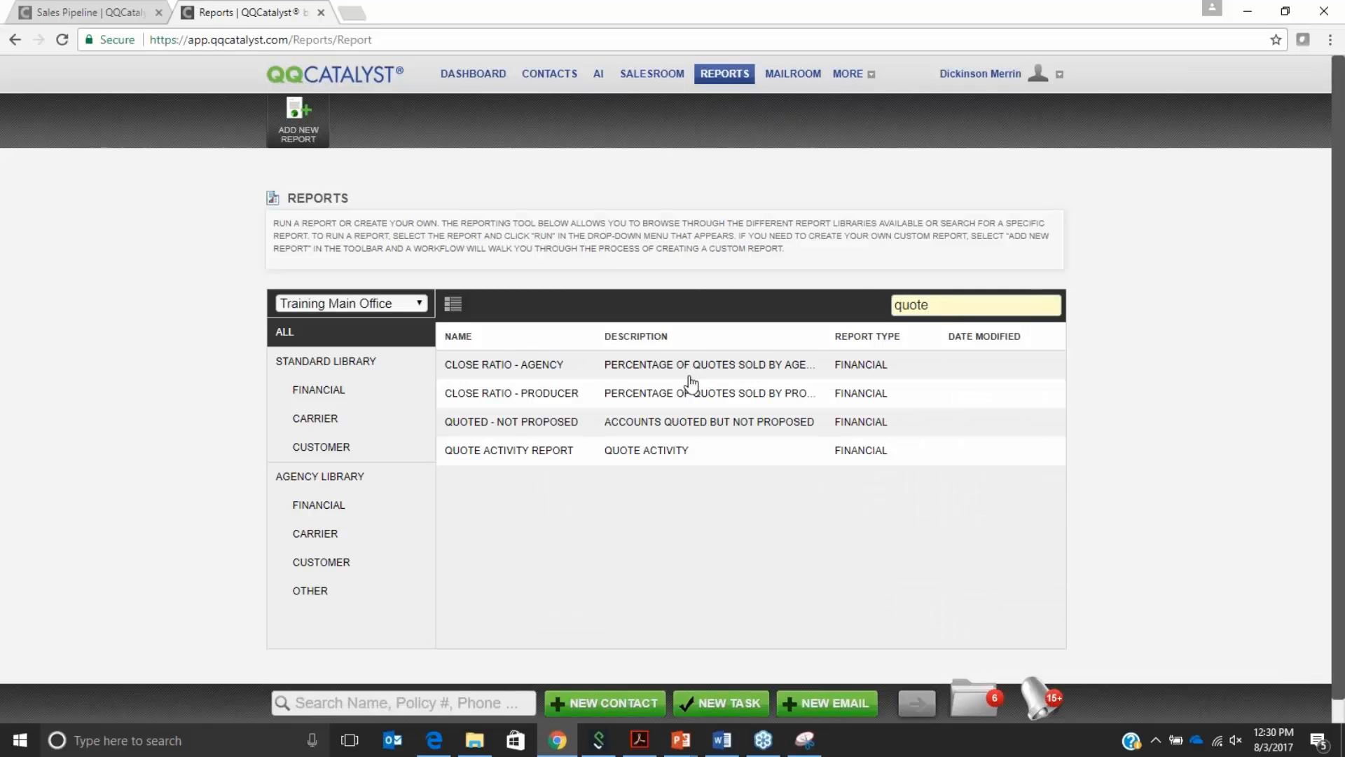
pyautogui.click(553, 454)
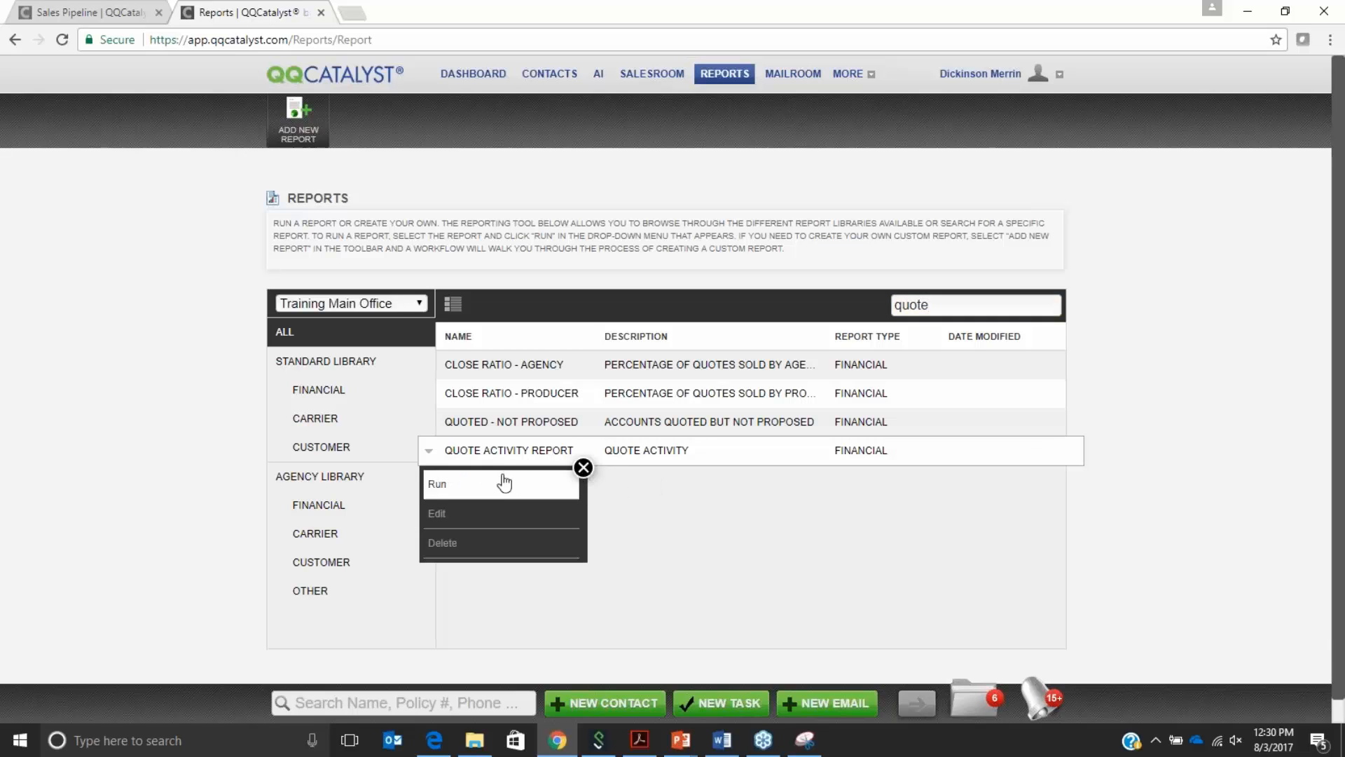
pyautogui.click(505, 478)
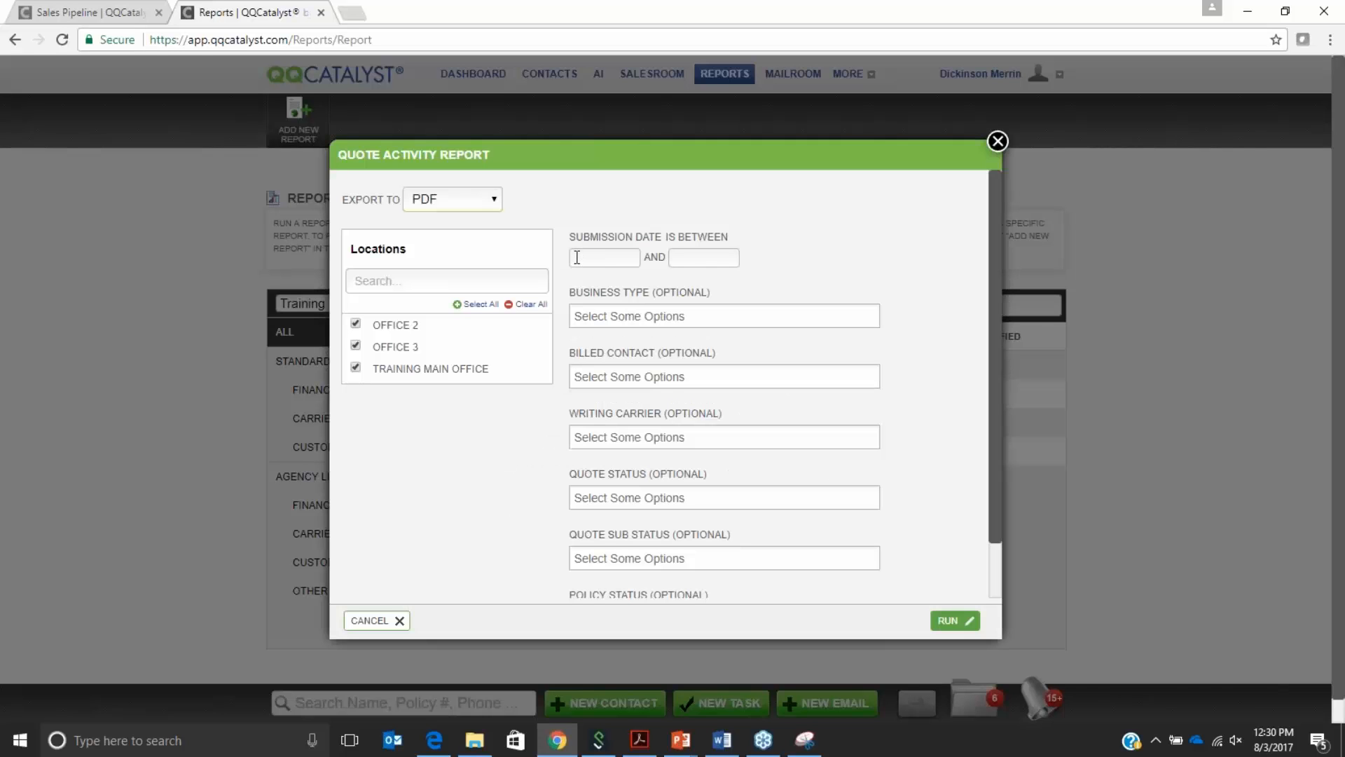
# - Set the Quote Activity Report's submission date range to 07/01/2017 through 08/03/2017
pyautogui.click(577, 258)
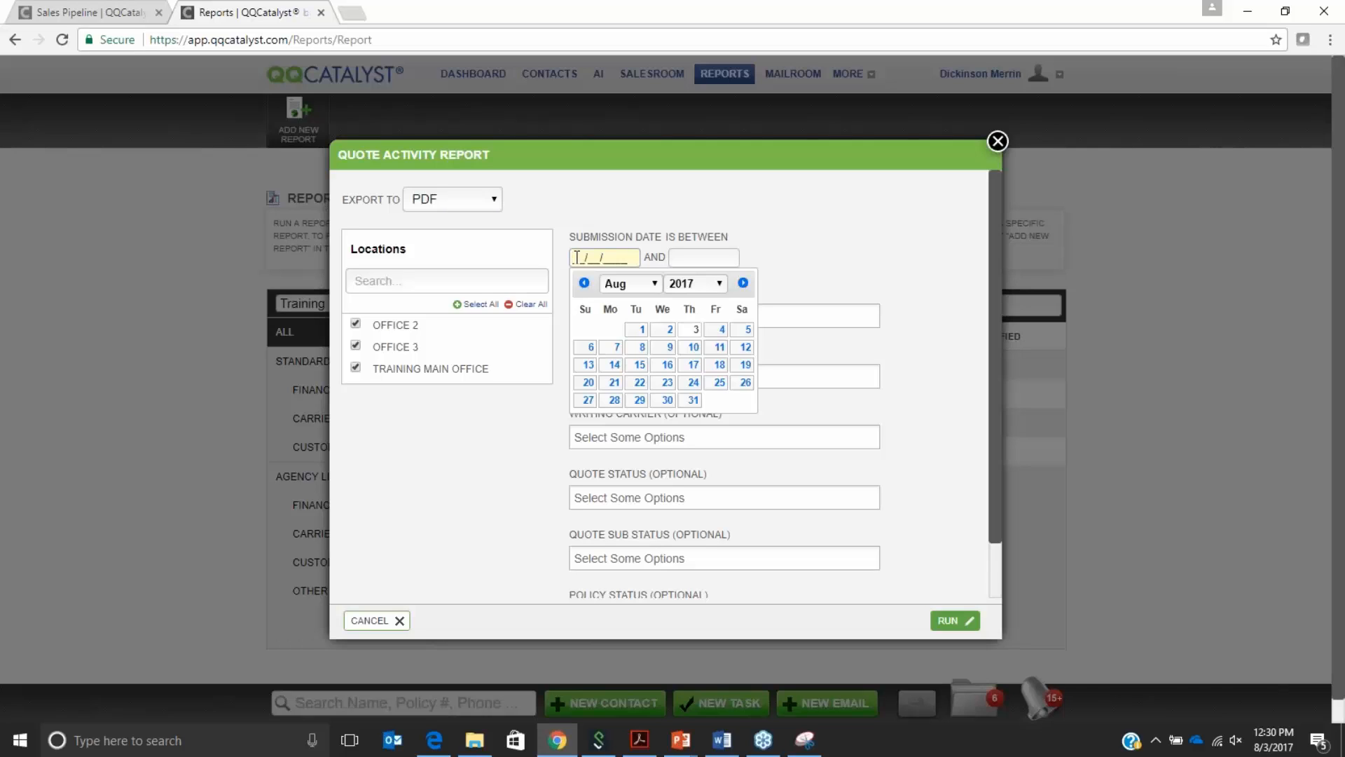
pyautogui.write('07/01/2017')
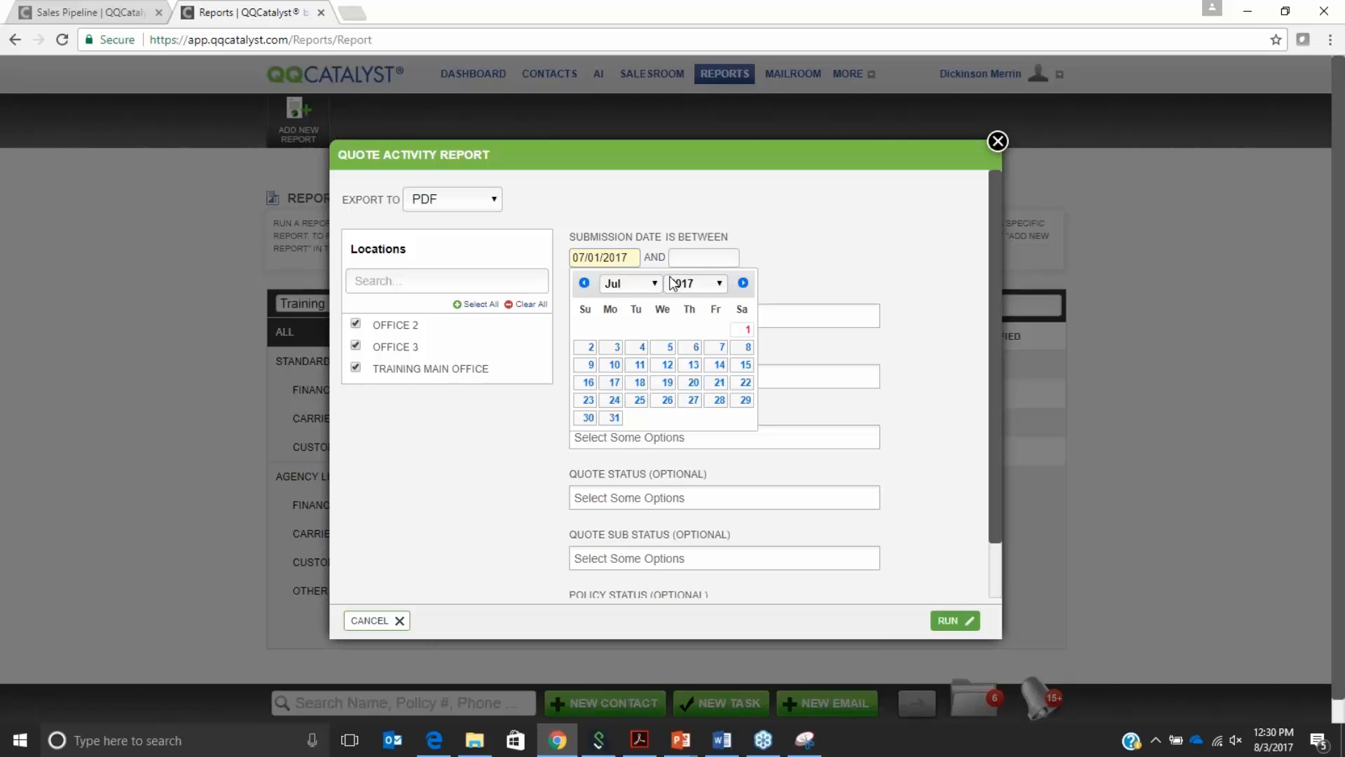
pyautogui.click(749, 331)
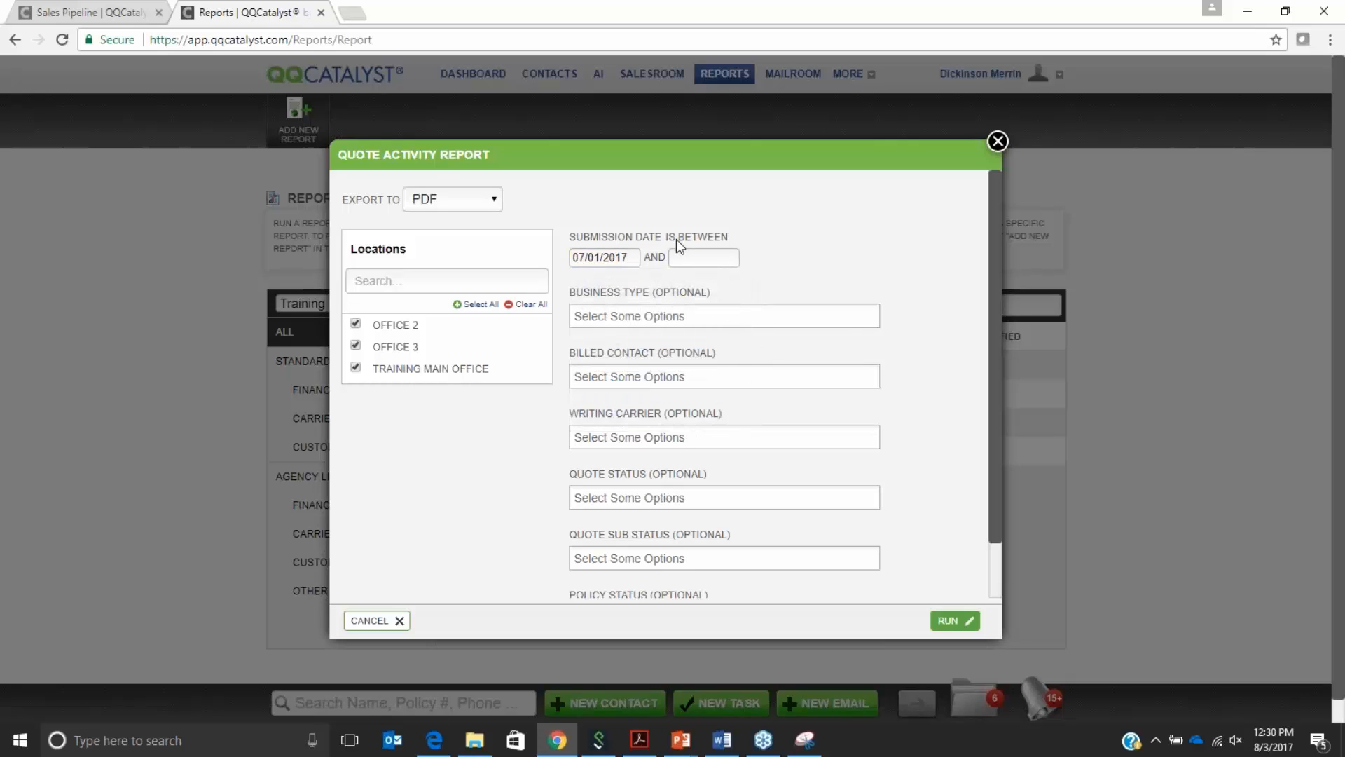
pyautogui.click(690, 257)
pyautogui.click(793, 330)
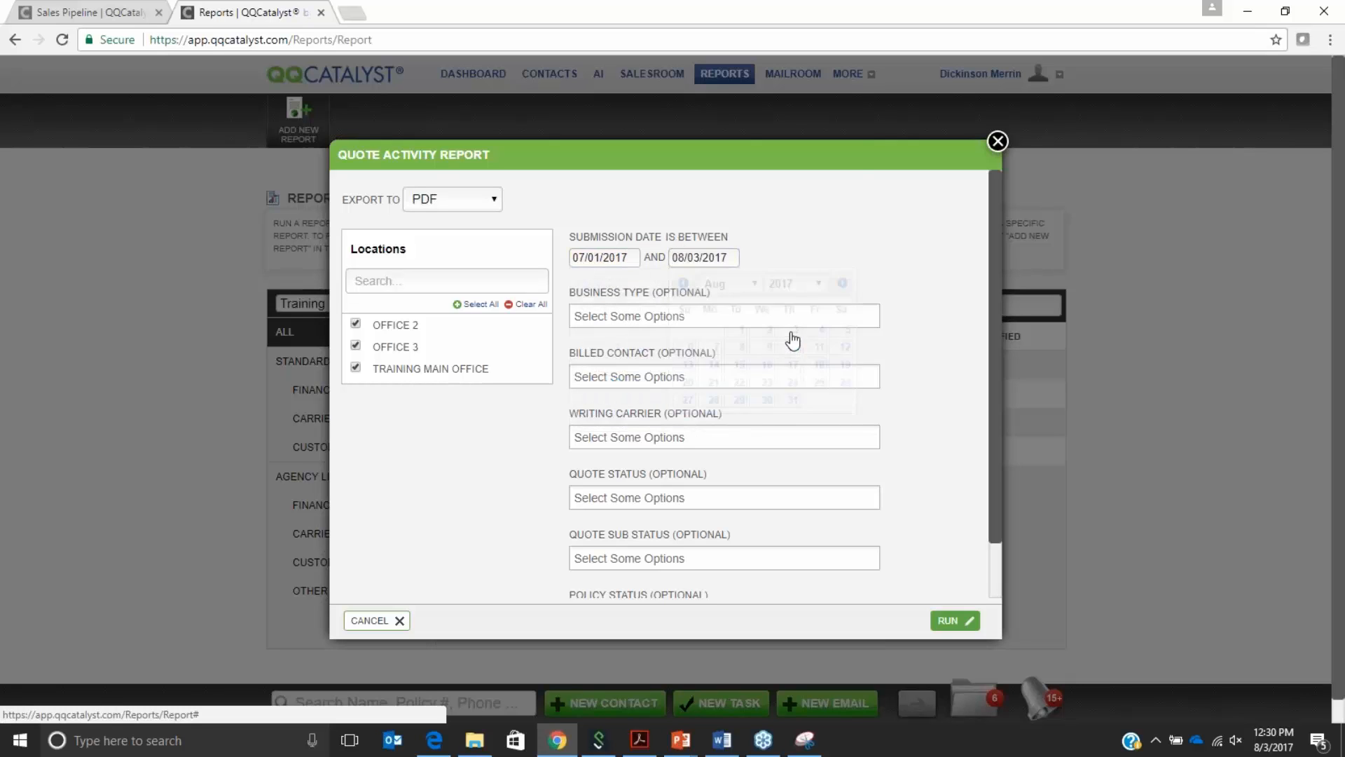
# - Run the Quote Activity Report as a PDF without optional filters, then close the report and its settings
pyautogui.moveTo(998, 405); pyautogui.dragTo(1006, 452)
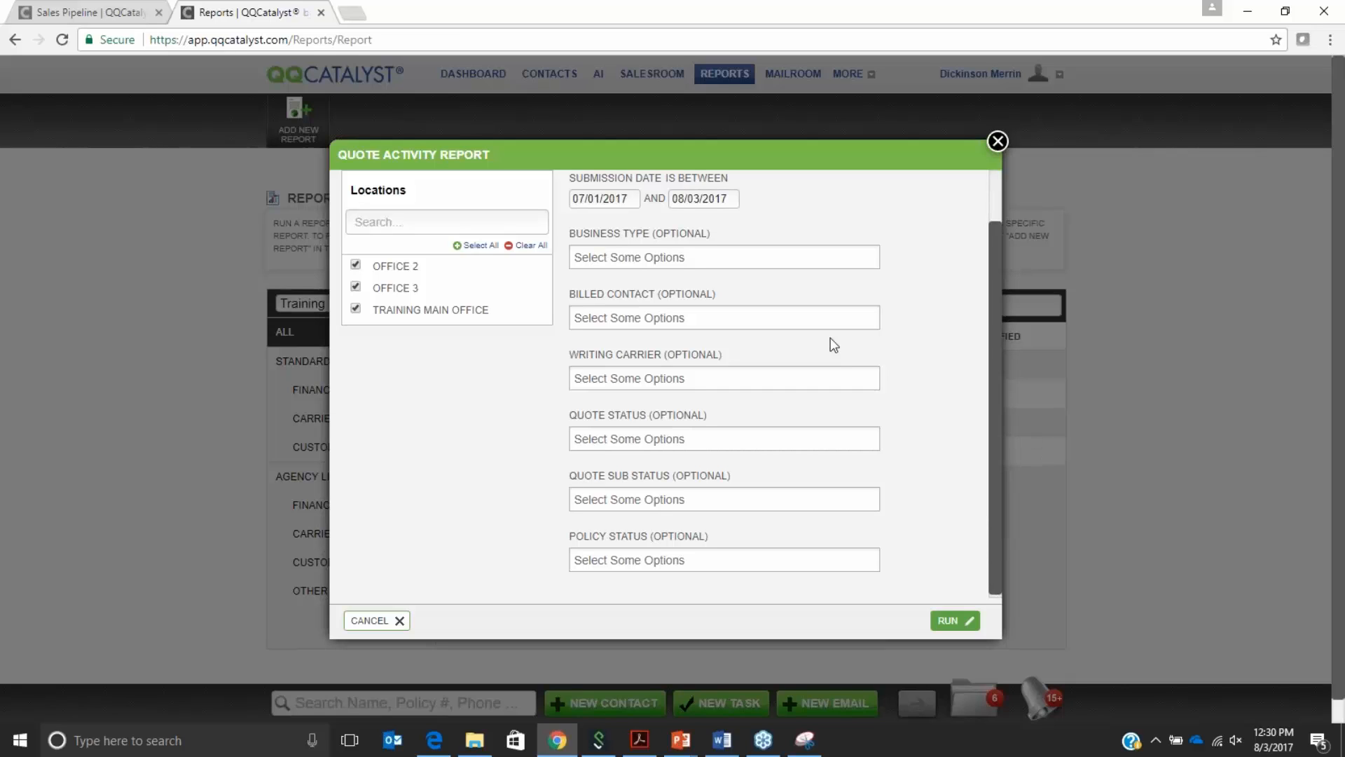
pyautogui.moveTo(994, 419); pyautogui.dragTo(996, 433)
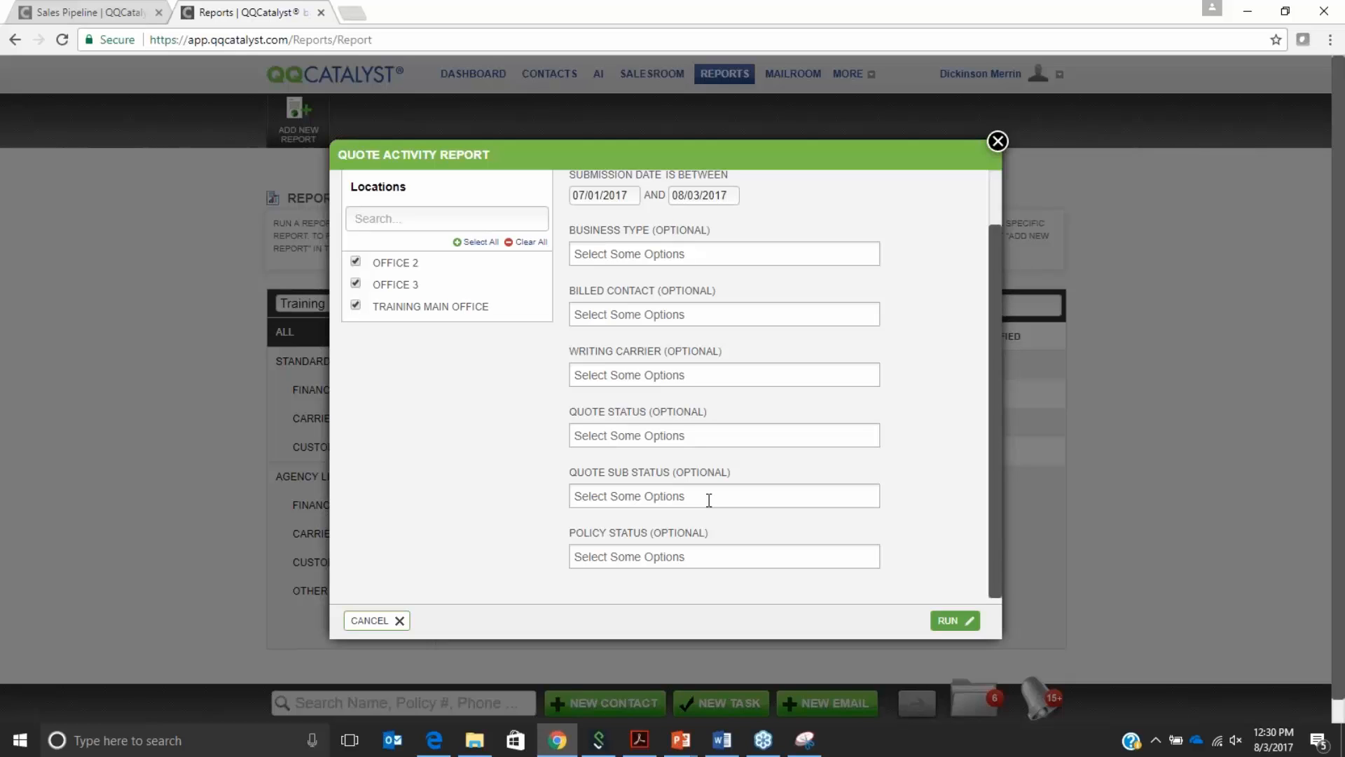
pyautogui.click(952, 620)
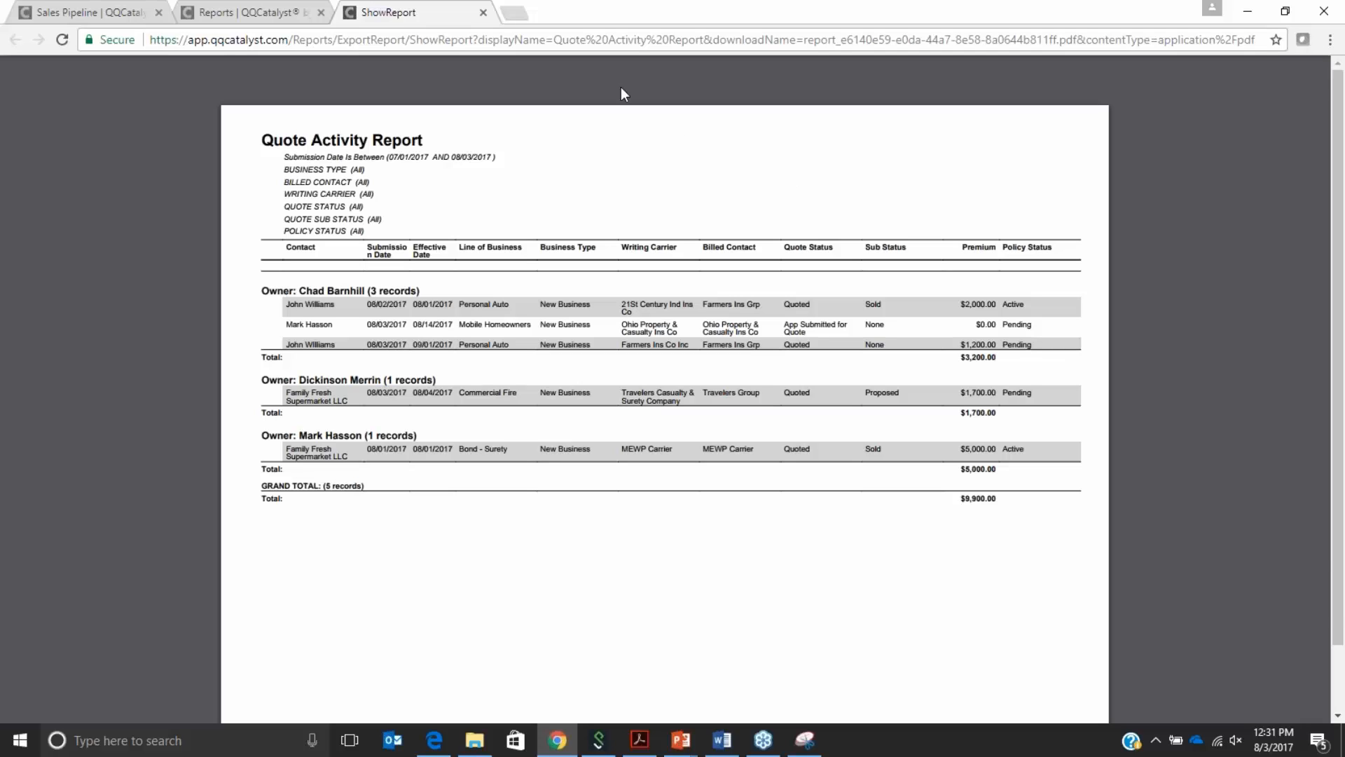
pyautogui.click(483, 12)
pyautogui.click(397, 619)
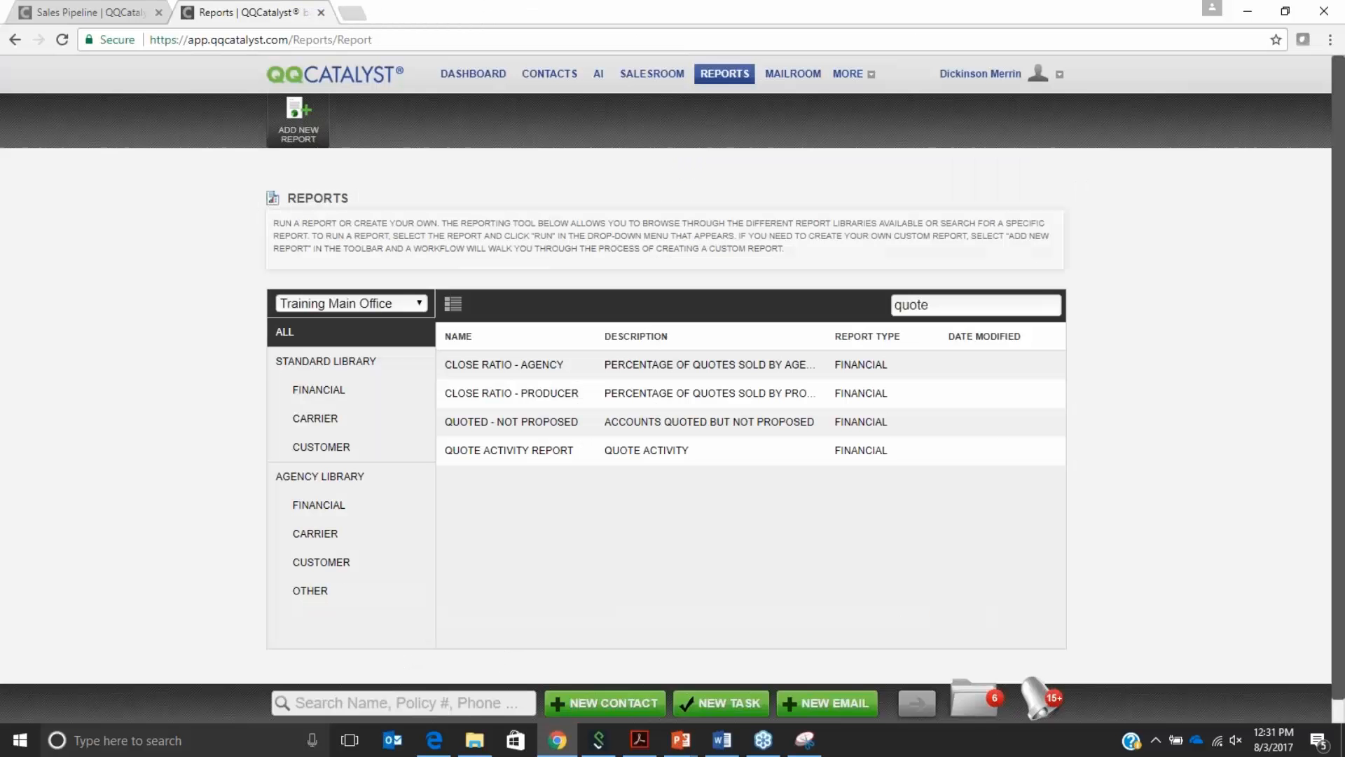
# - Search the reports for "outstanding" and open the run settings of the Outstanding Opportunities Report
pyautogui.doubleClick(942, 312)
pyautogui.write('o')
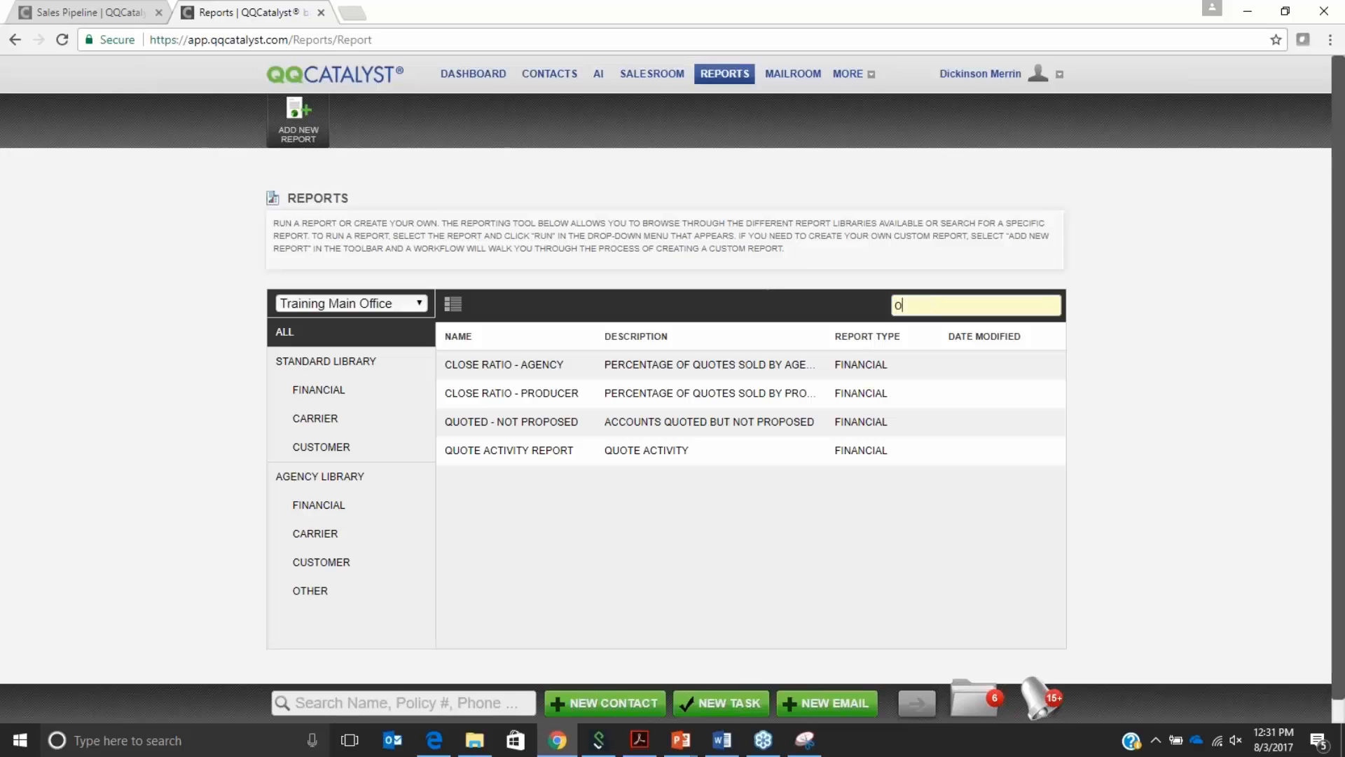
pyautogui.write('utstanding')
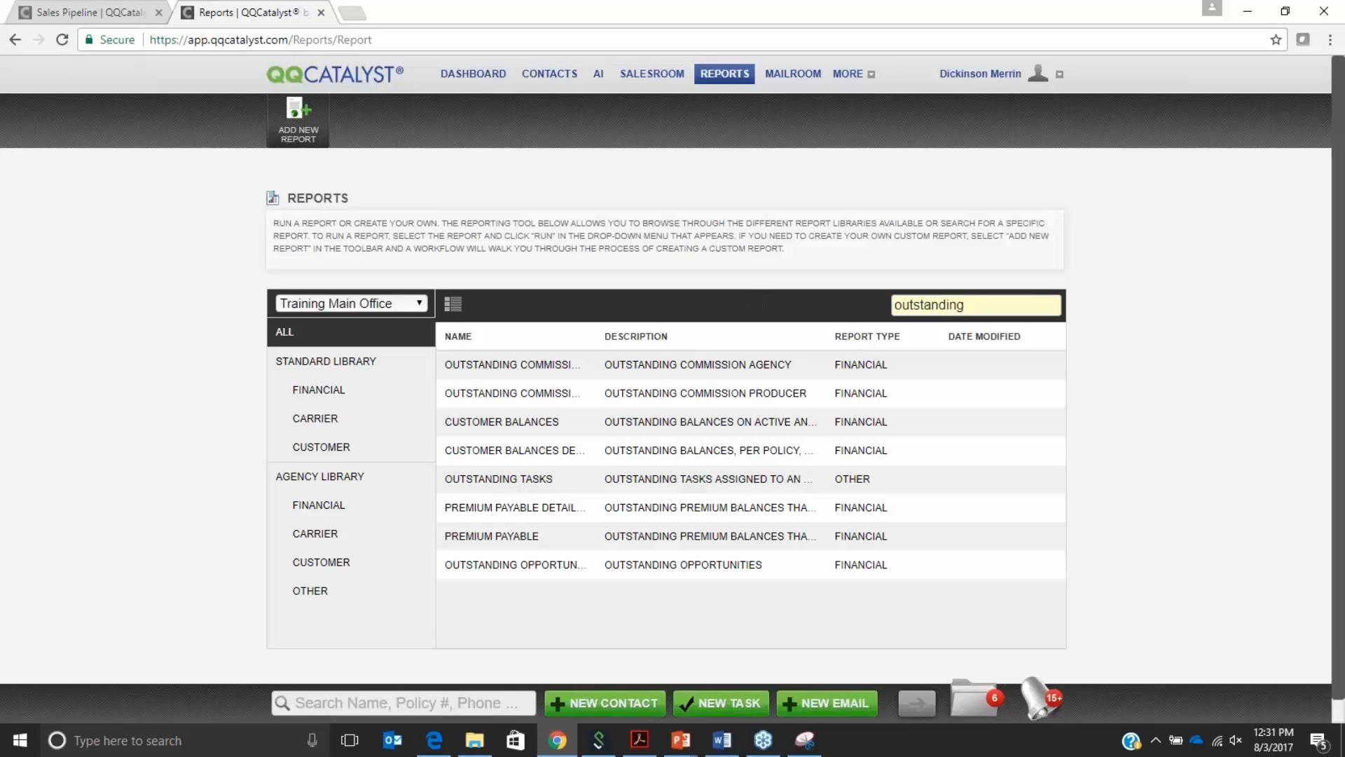
pyautogui.click(491, 565)
pyautogui.click(494, 472)
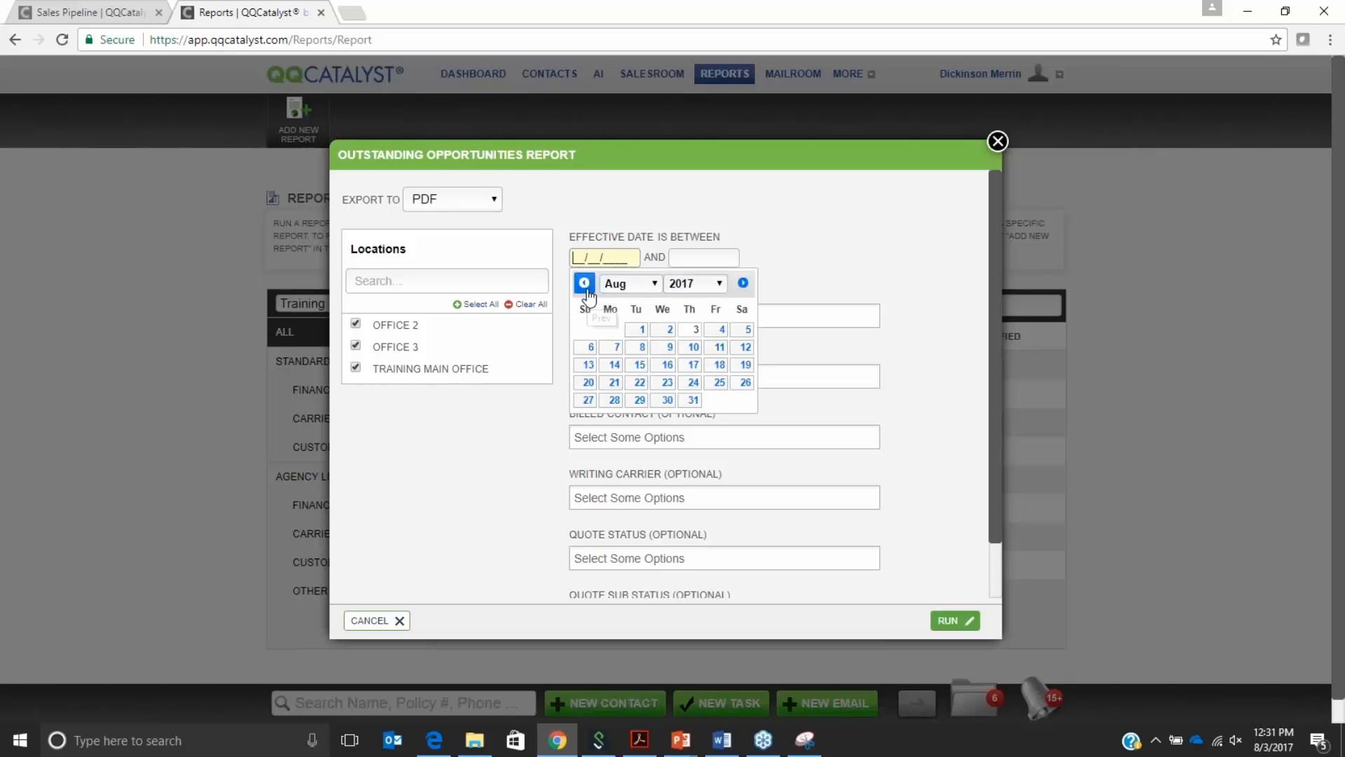
# - Set the Outstanding Opportunities Report's effective date range to 01/01/2017 through 08/03/2017
pyautogui.click(656, 292)
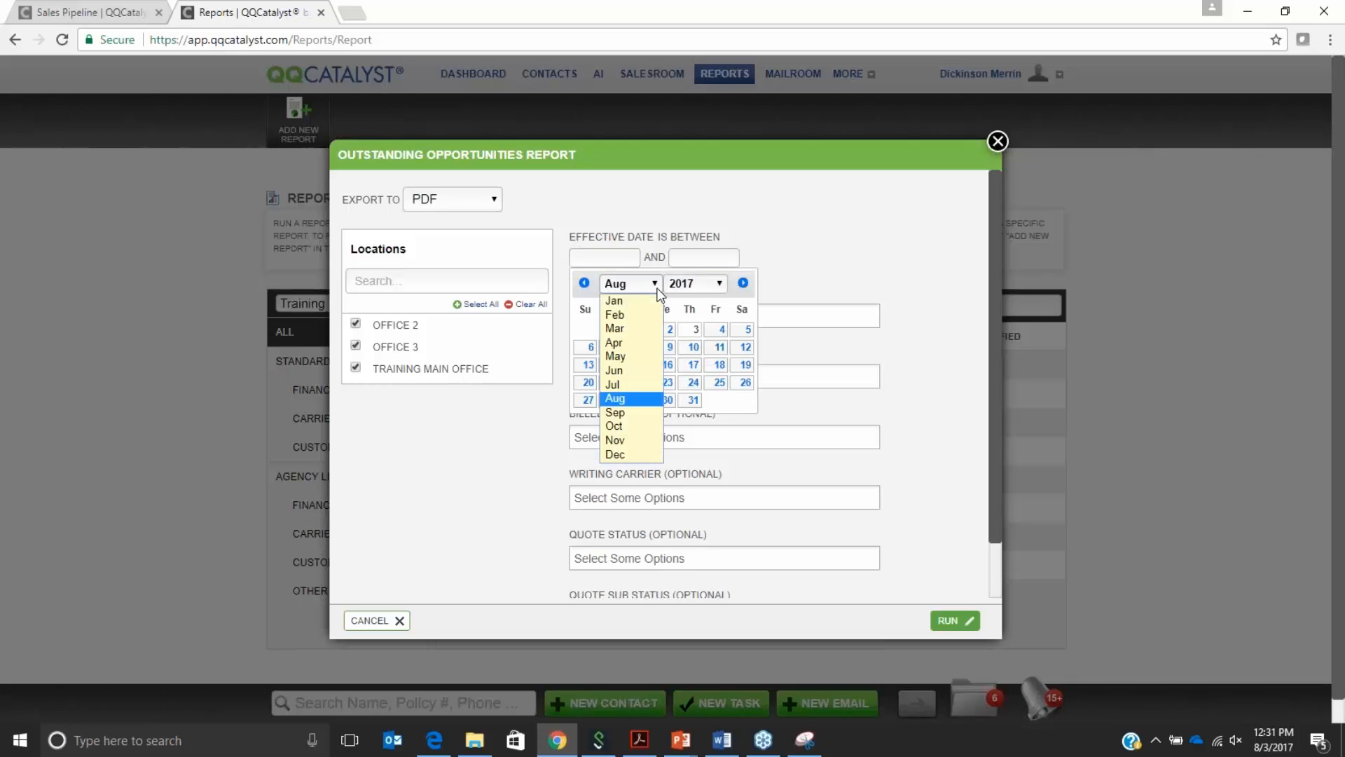
pyautogui.click(633, 300)
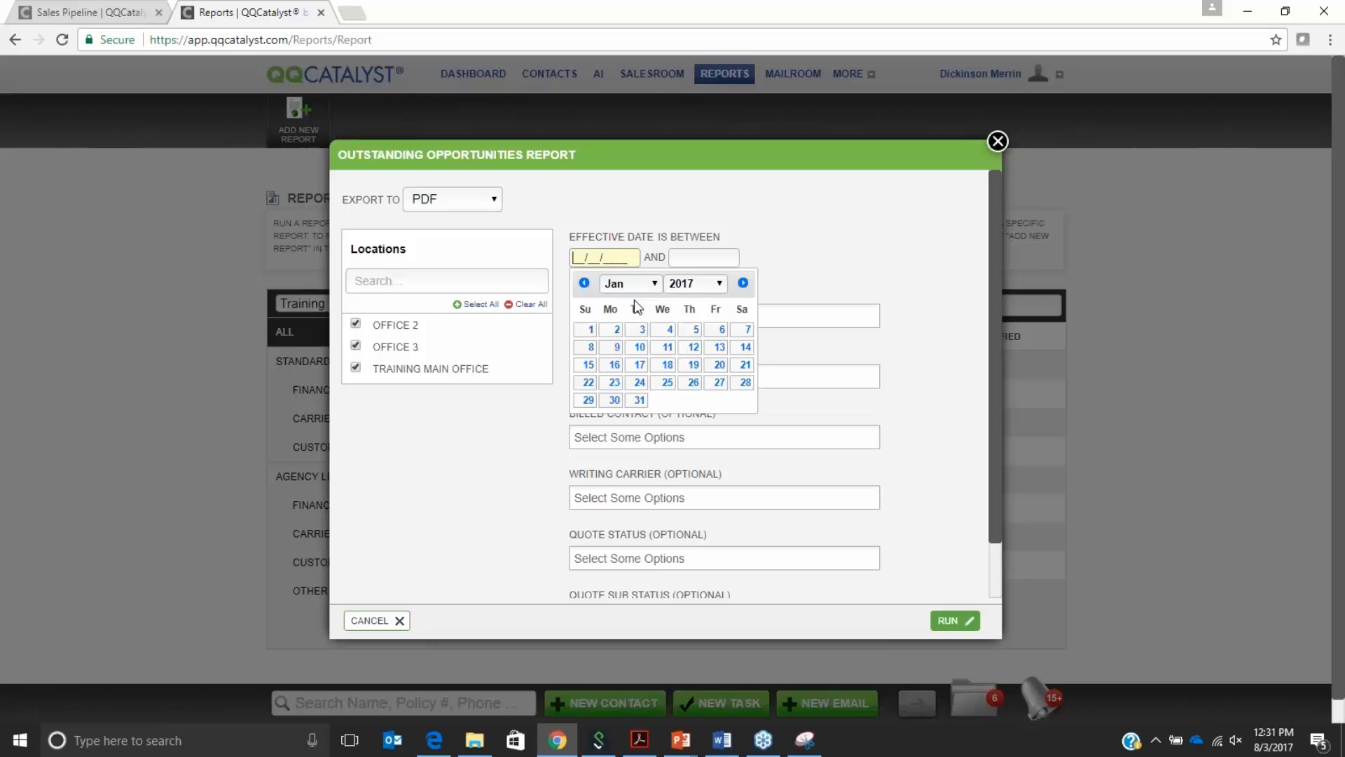
pyautogui.click(590, 330)
pyautogui.click(683, 257)
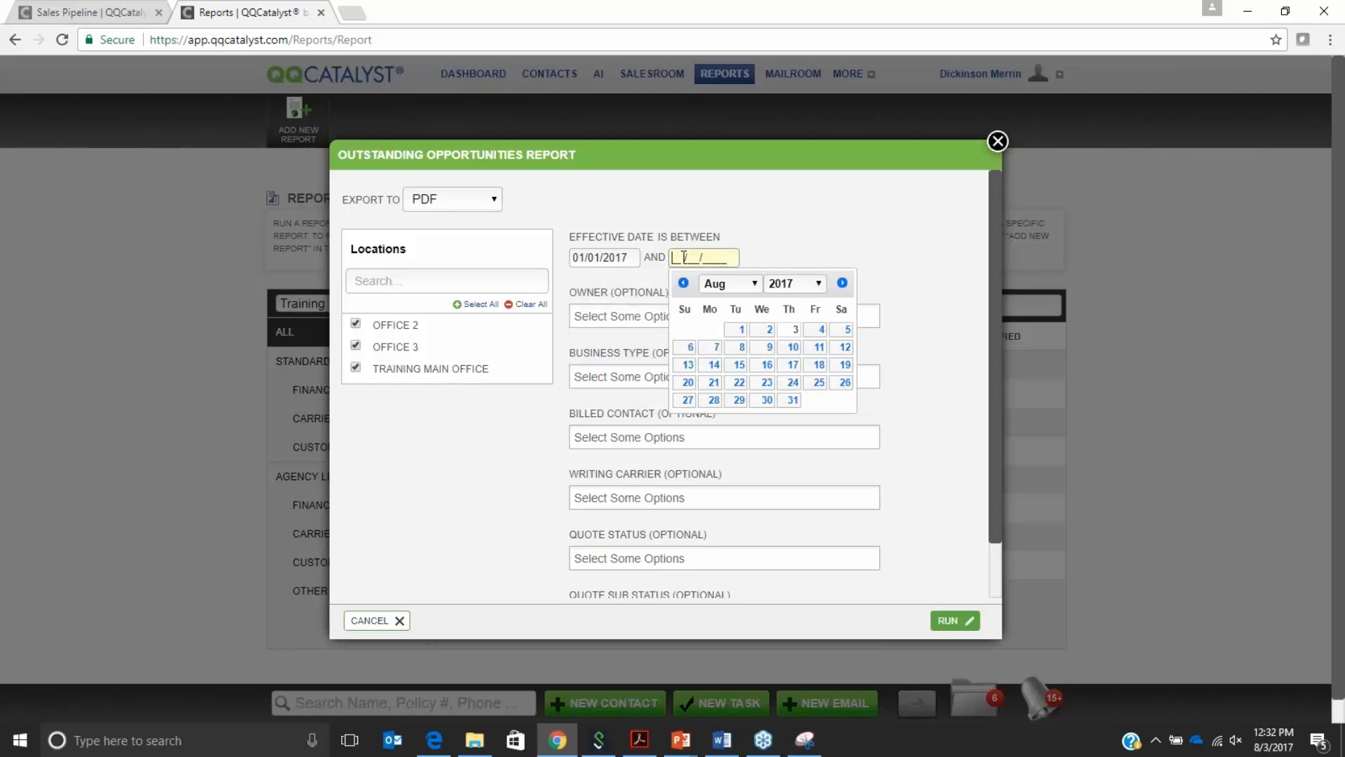
pyautogui.click(794, 330)
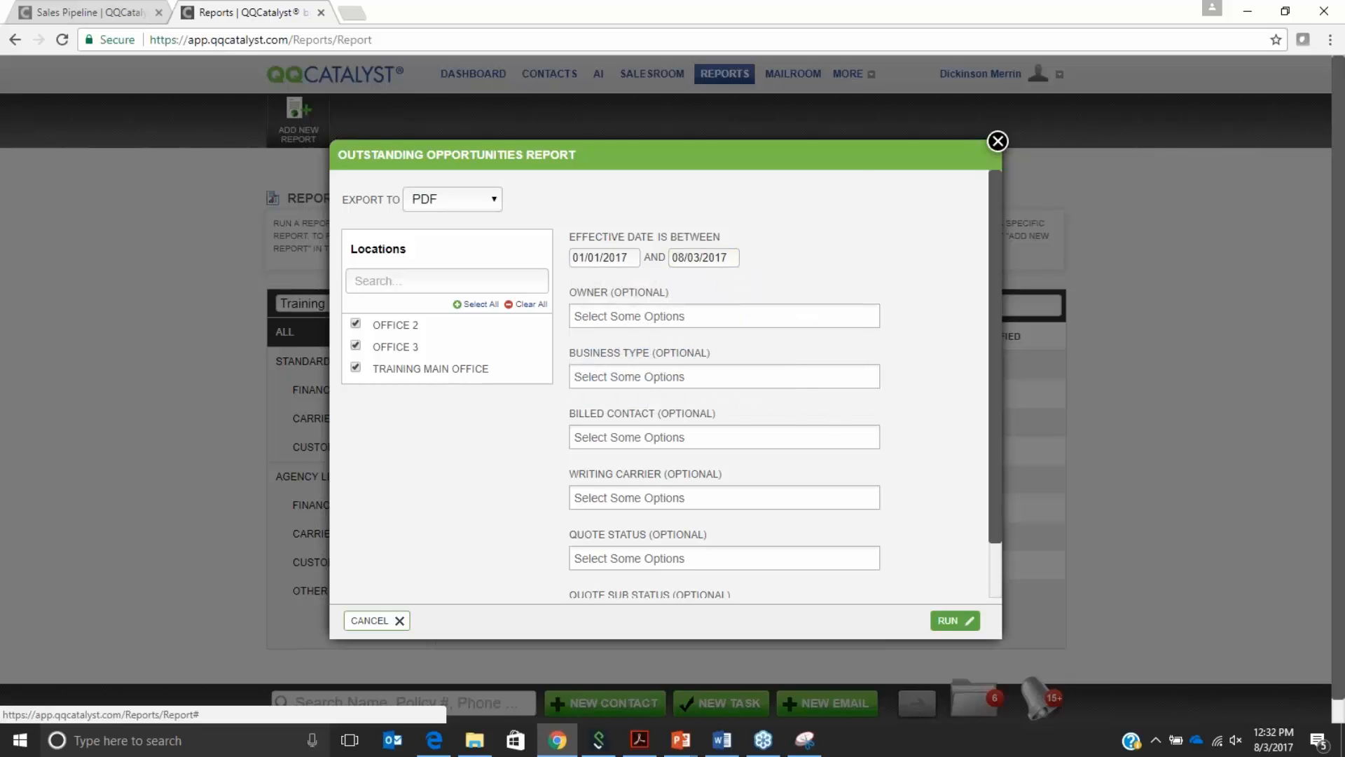
# - Run the Outstanding Opportunities Report as a PDF, review its pages by owner, then close the report and its settings
pyautogui.click(953, 620)
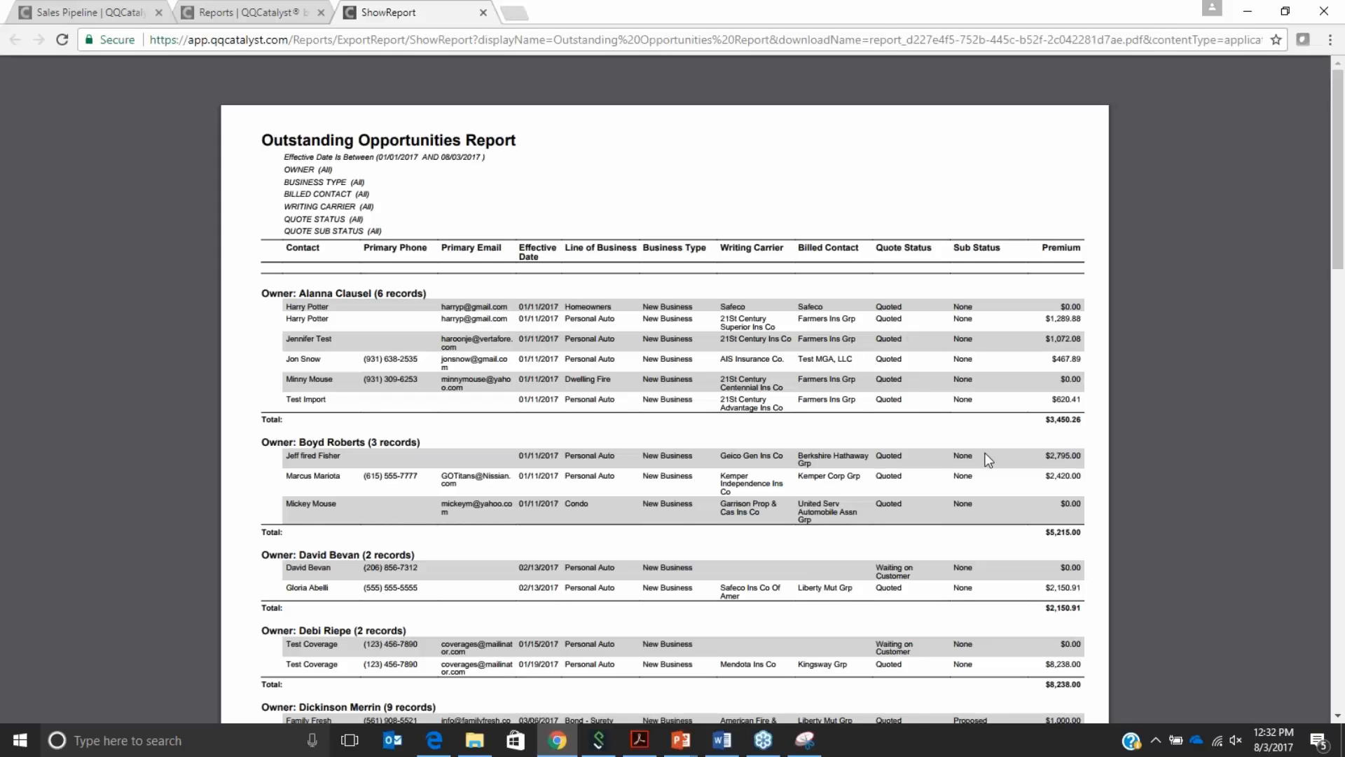
pyautogui.scroll(-3, 988, 459)
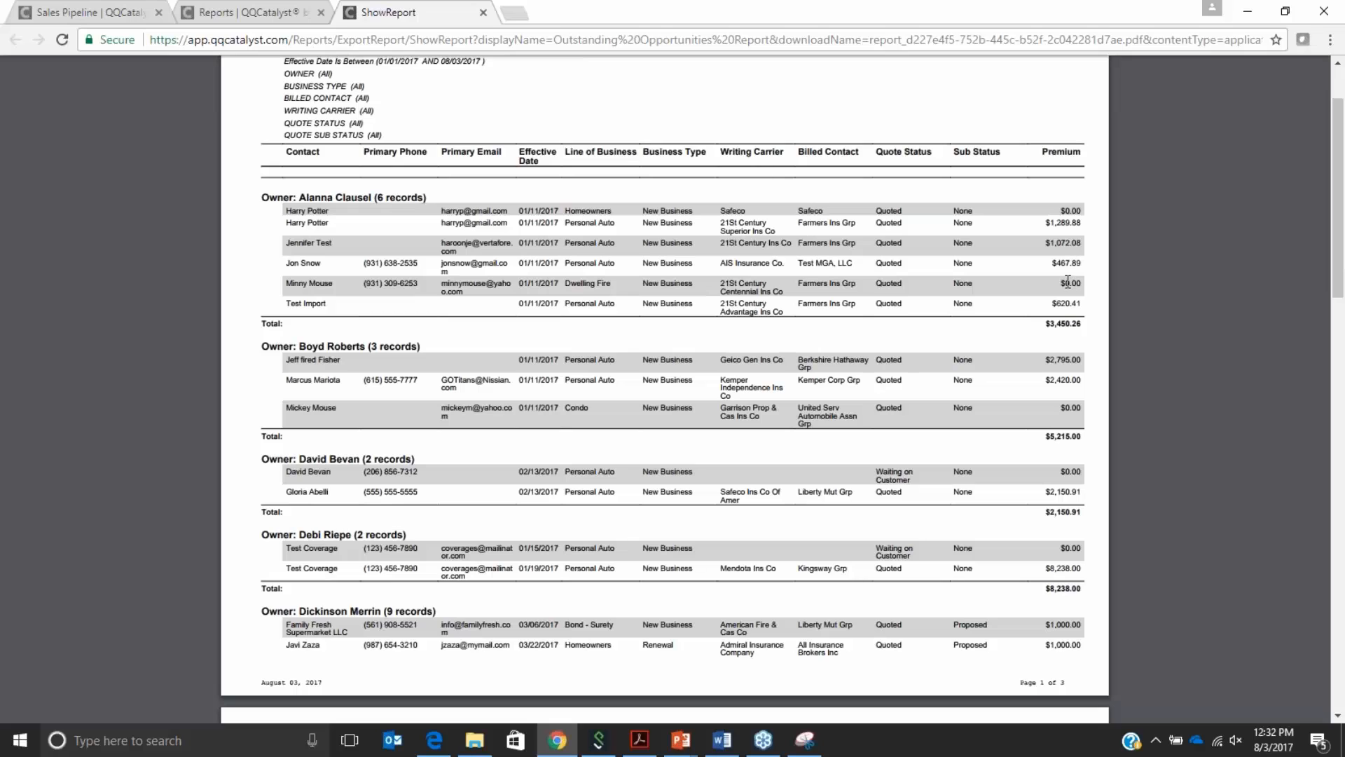
pyautogui.scroll(-5, 1067, 281)
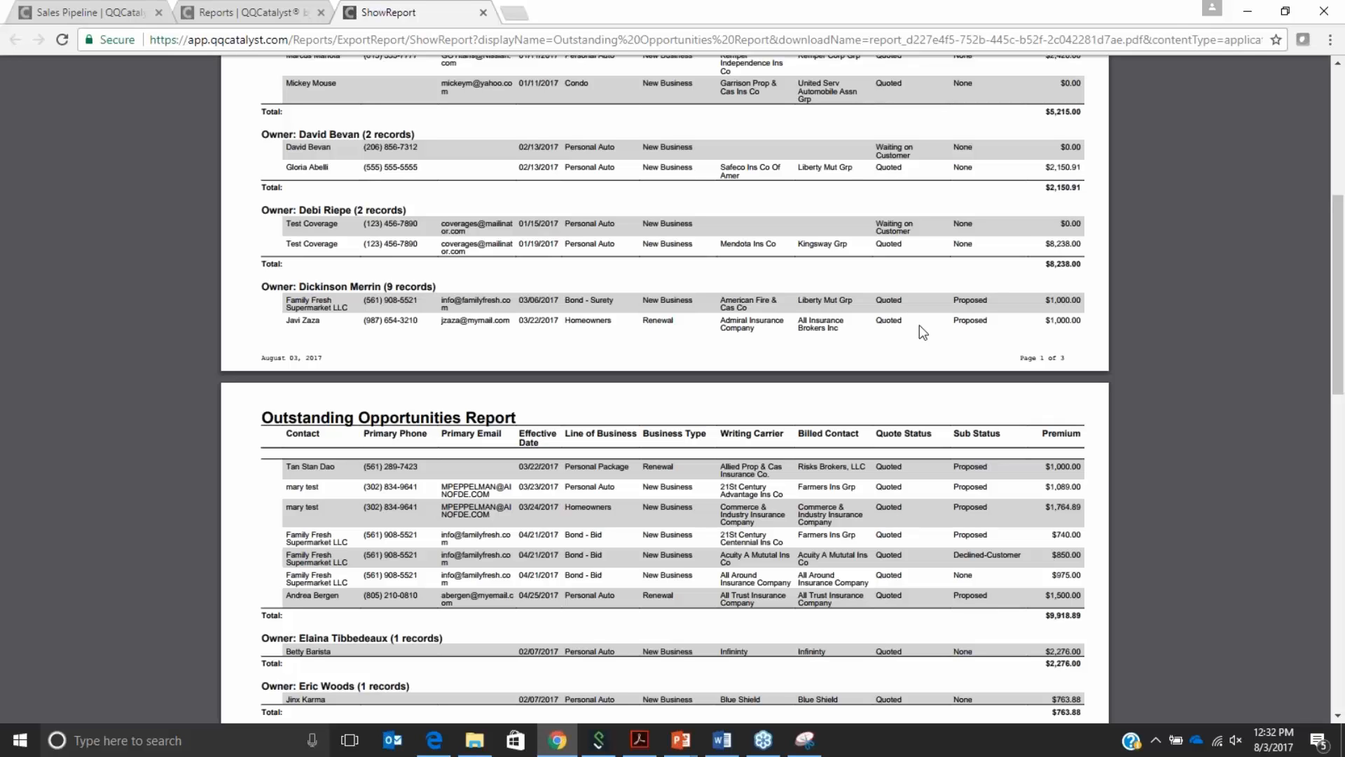
pyautogui.scroll(-5, 919, 325)
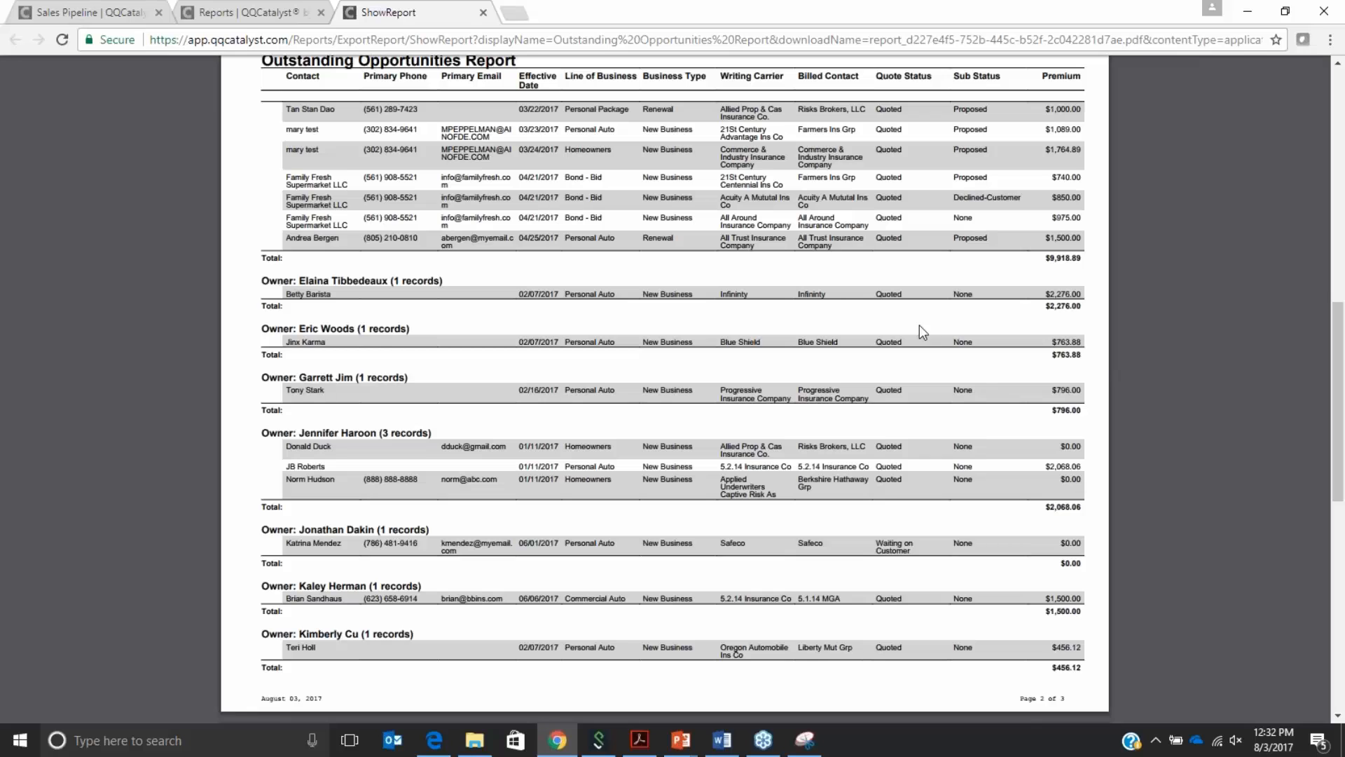
pyautogui.scroll(7, 919, 327)
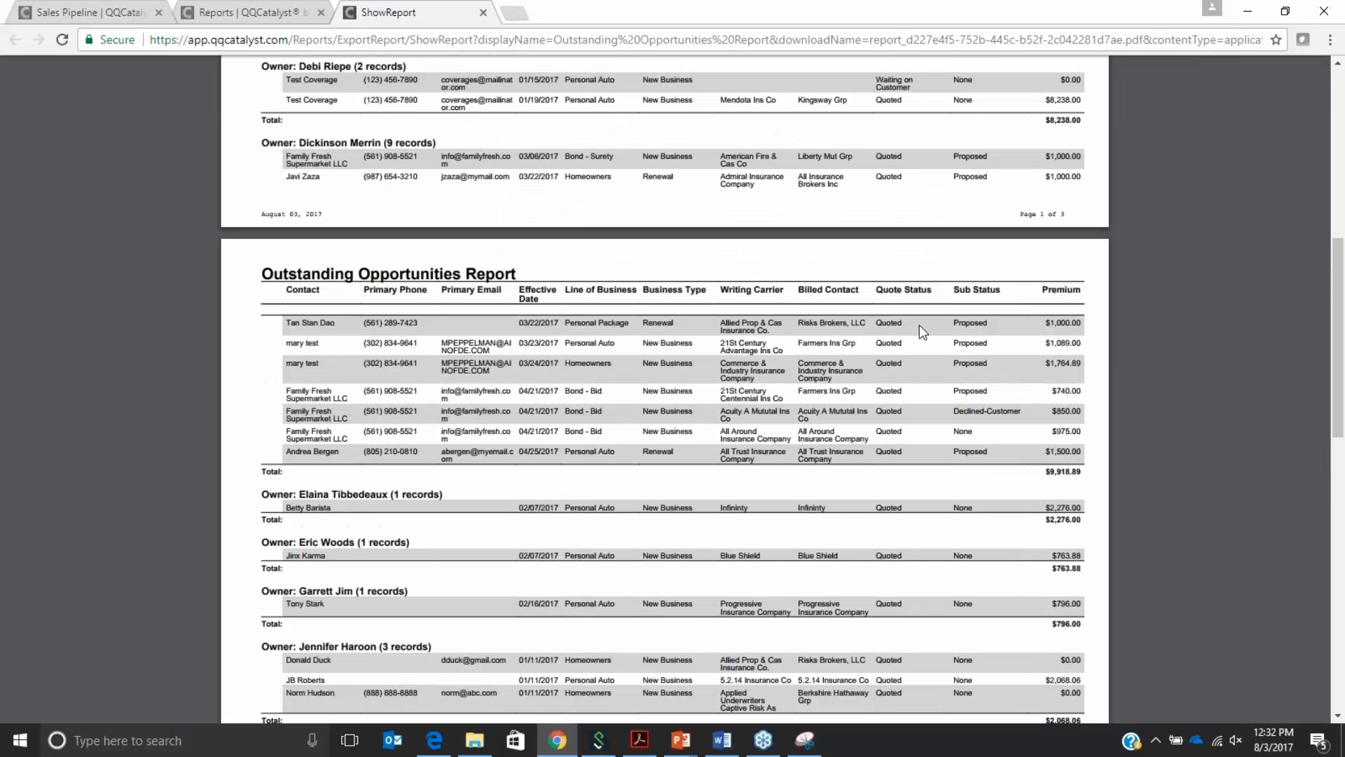
pyautogui.scroll(5, 919, 325)
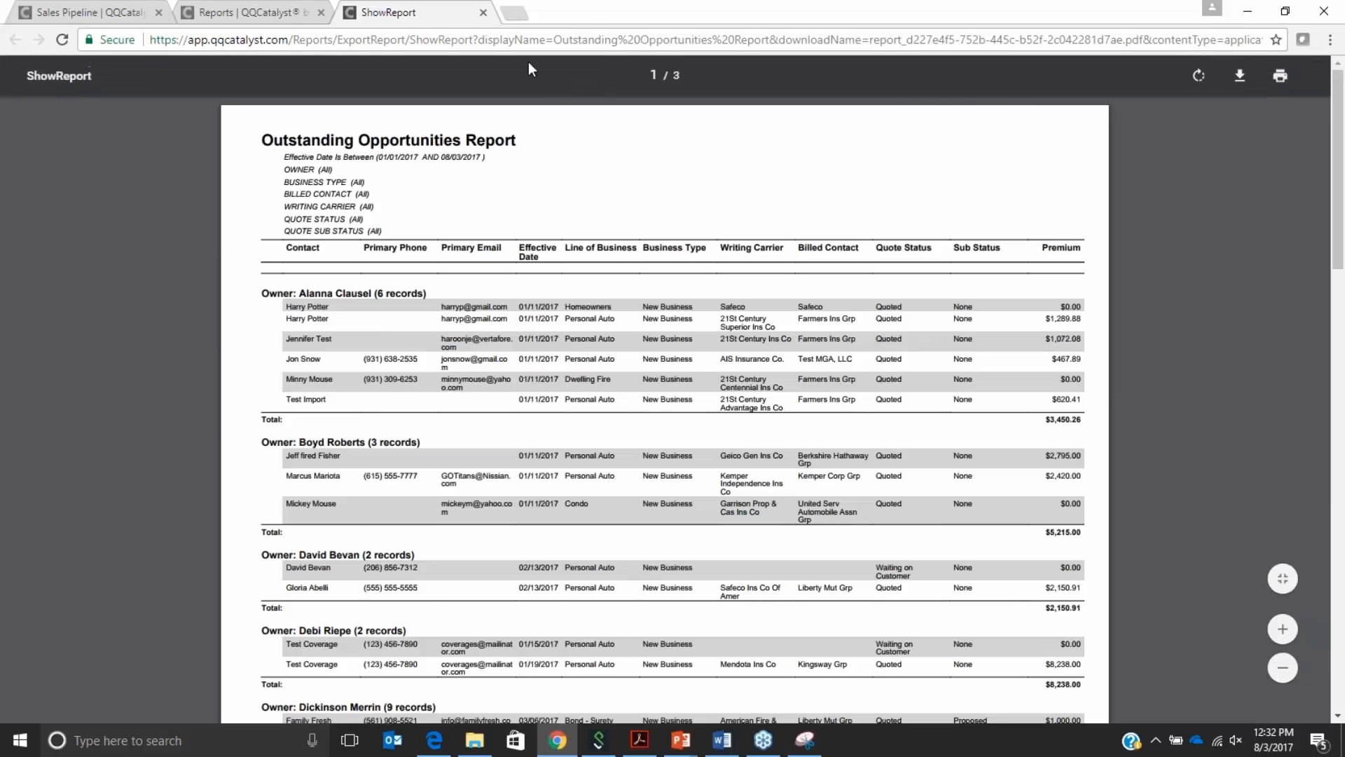
pyautogui.click(483, 12)
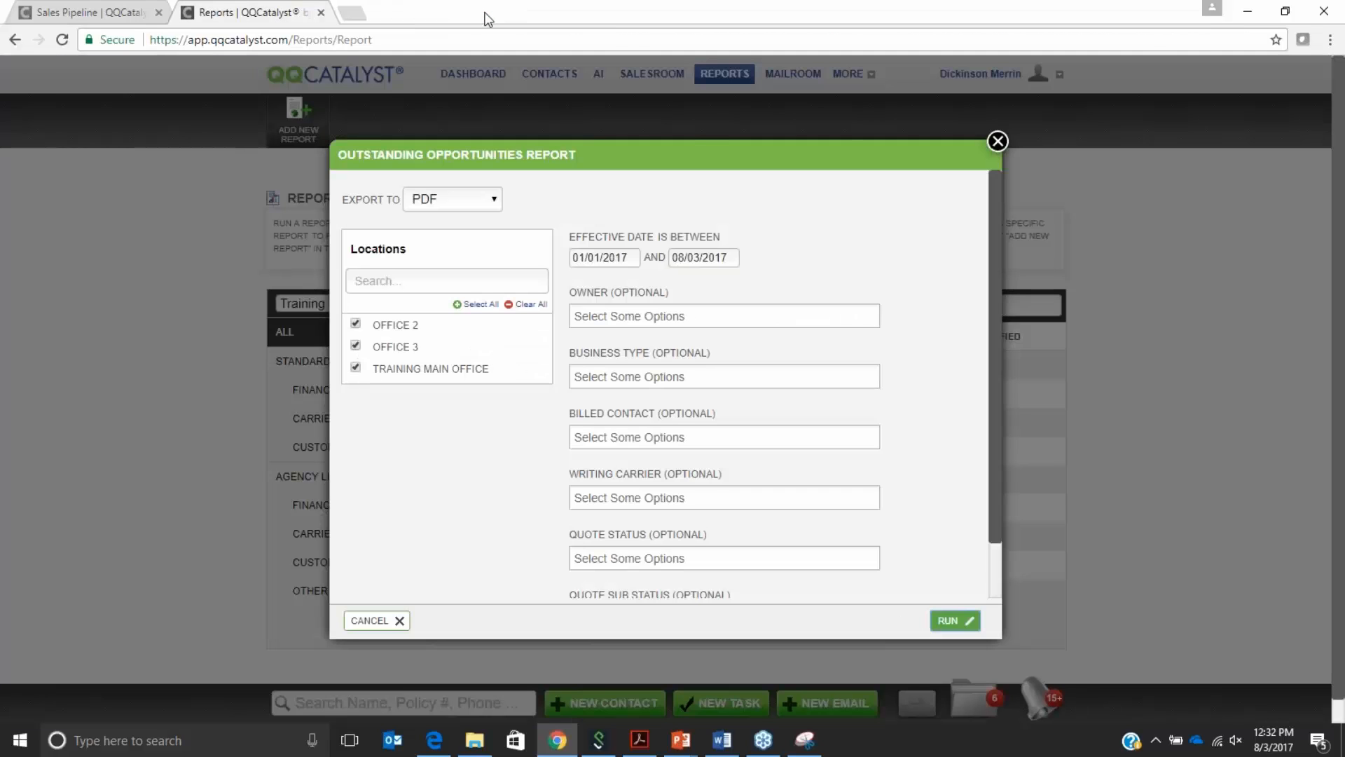
pyautogui.click(997, 140)
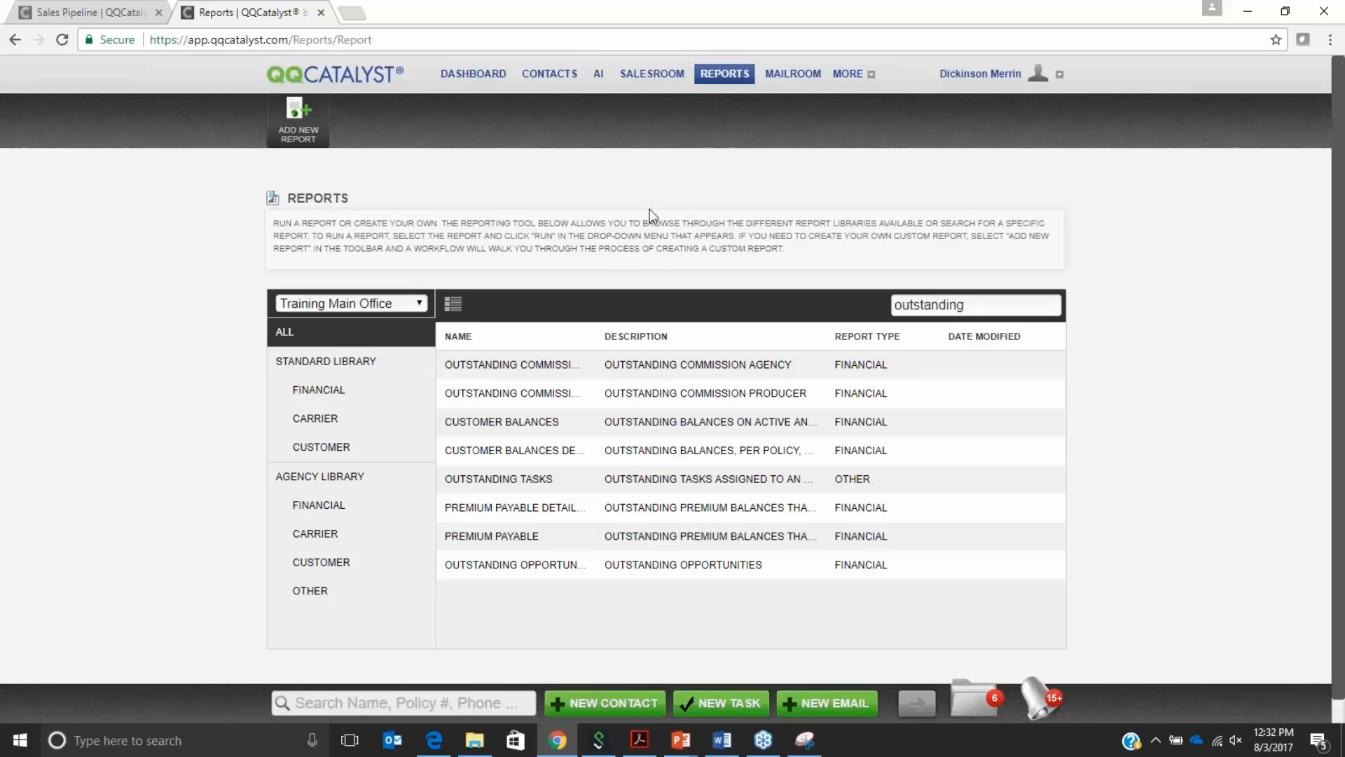
# - Return to the Salesroom with its default close date range and display the opportunity stages in the Pipeline view
pyautogui.click(100, 13)
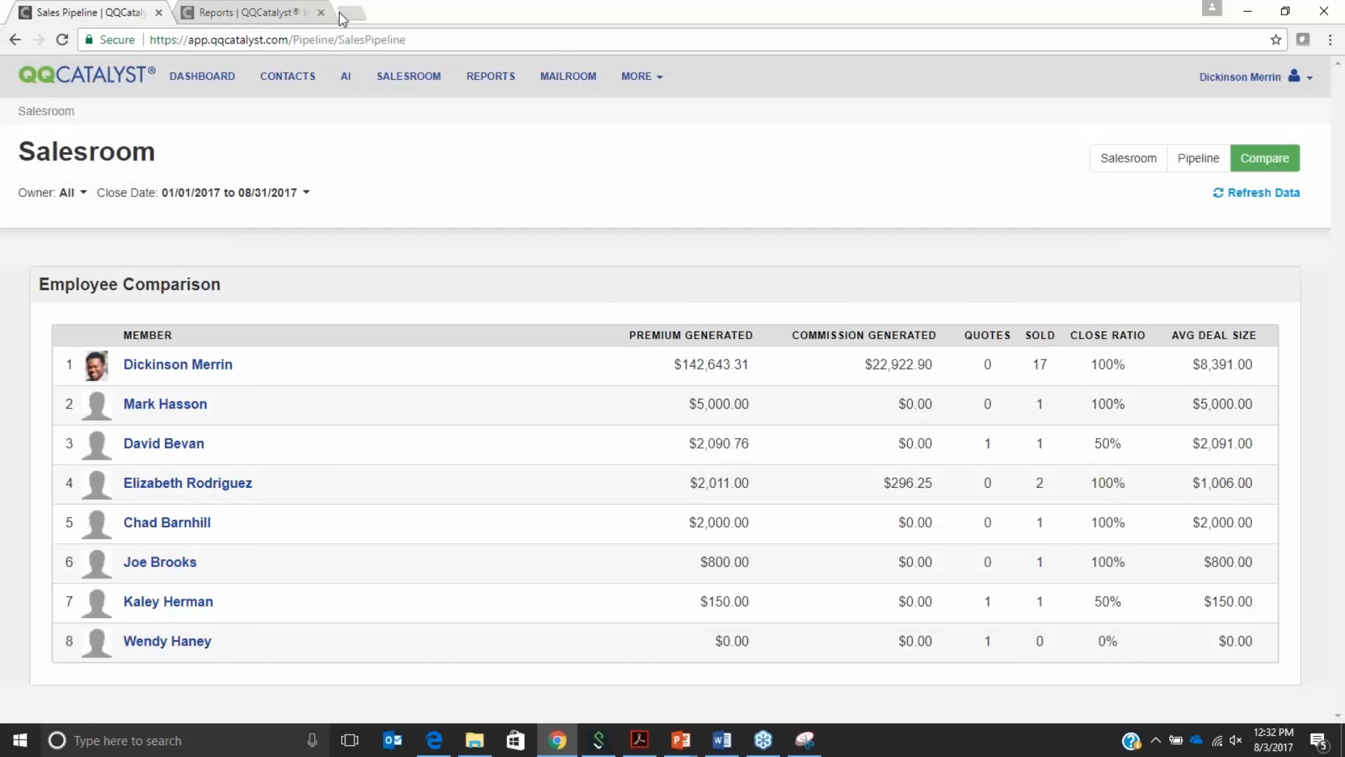
pyautogui.click(441, 83)
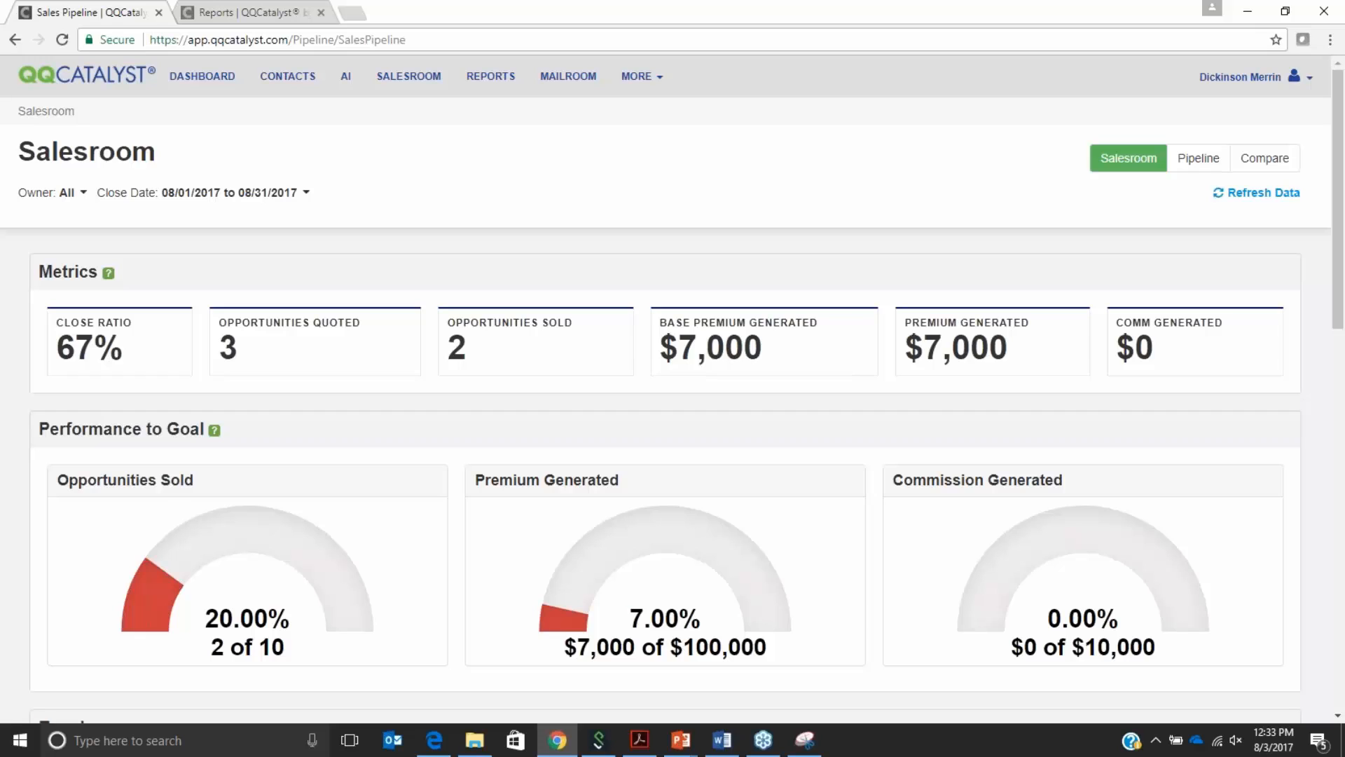
pyautogui.click(1197, 164)
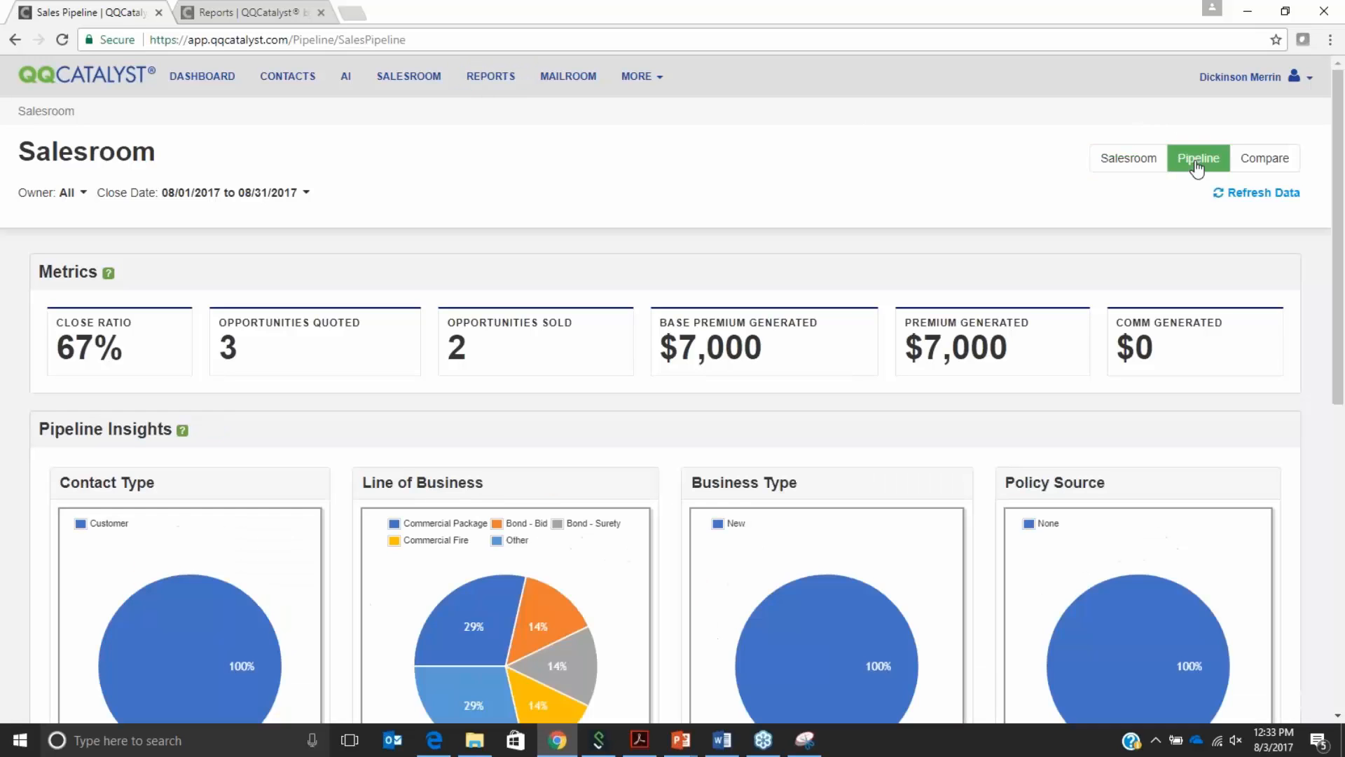
pyautogui.scroll(-9, 1046, 431)
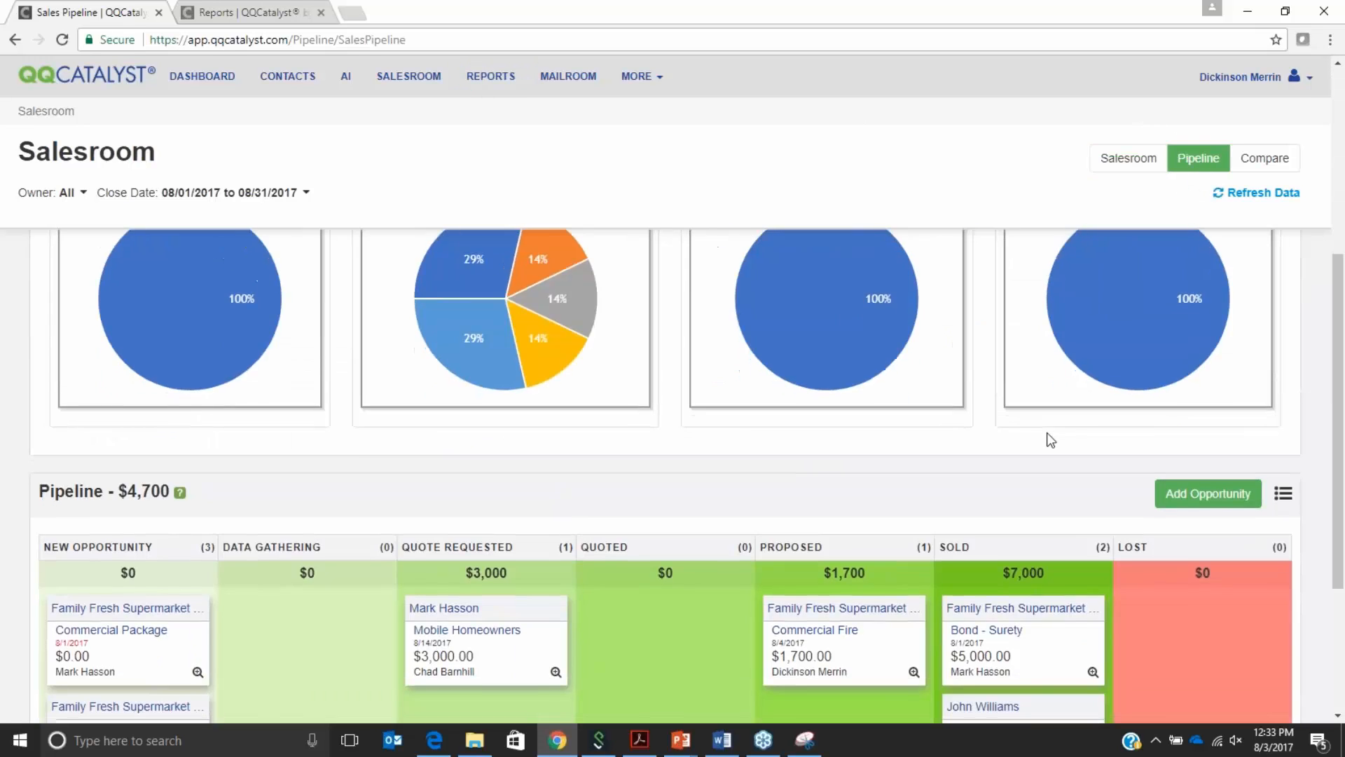
pyautogui.scroll(-1, 438, 491)
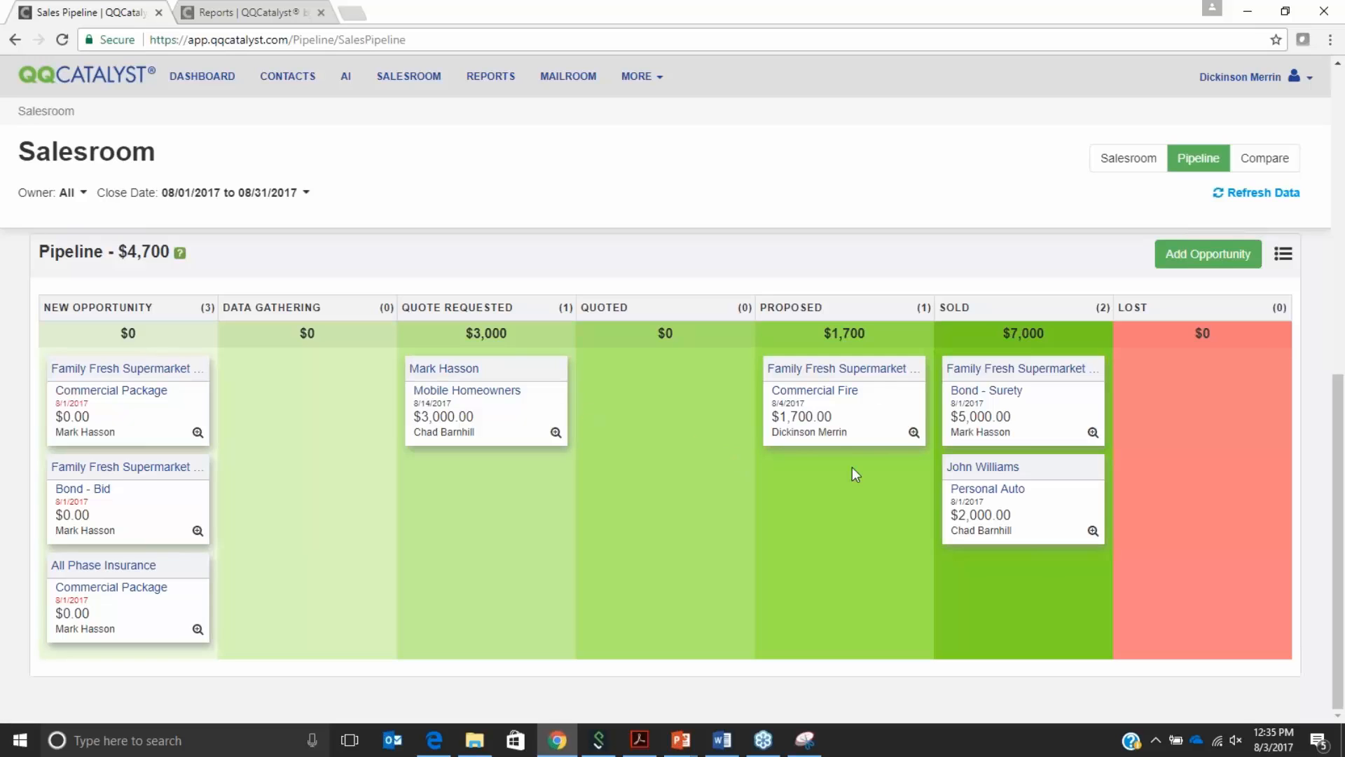
# - View the quote details of the Commercial Fire opportunity in the Proposed stage, then cancel without changes
pyautogui.click(913, 432)
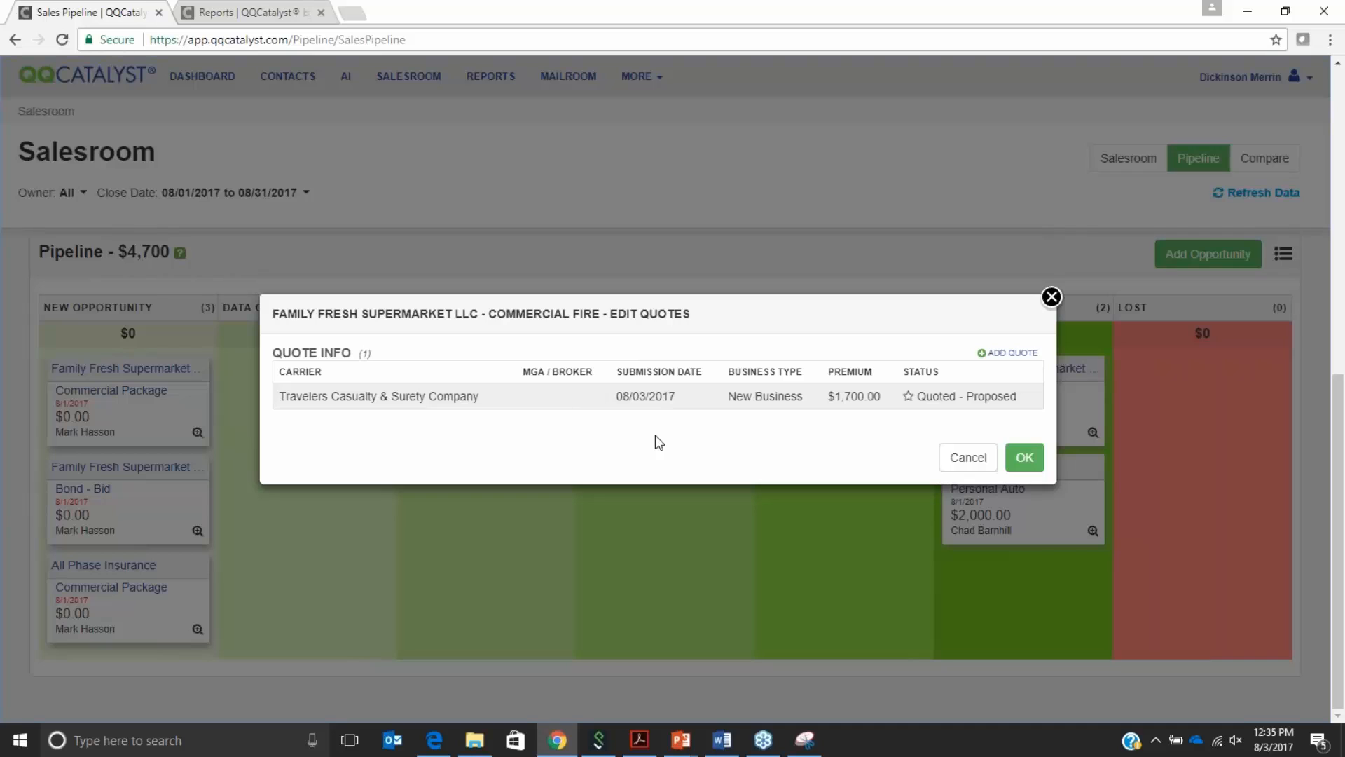
pyautogui.click(967, 458)
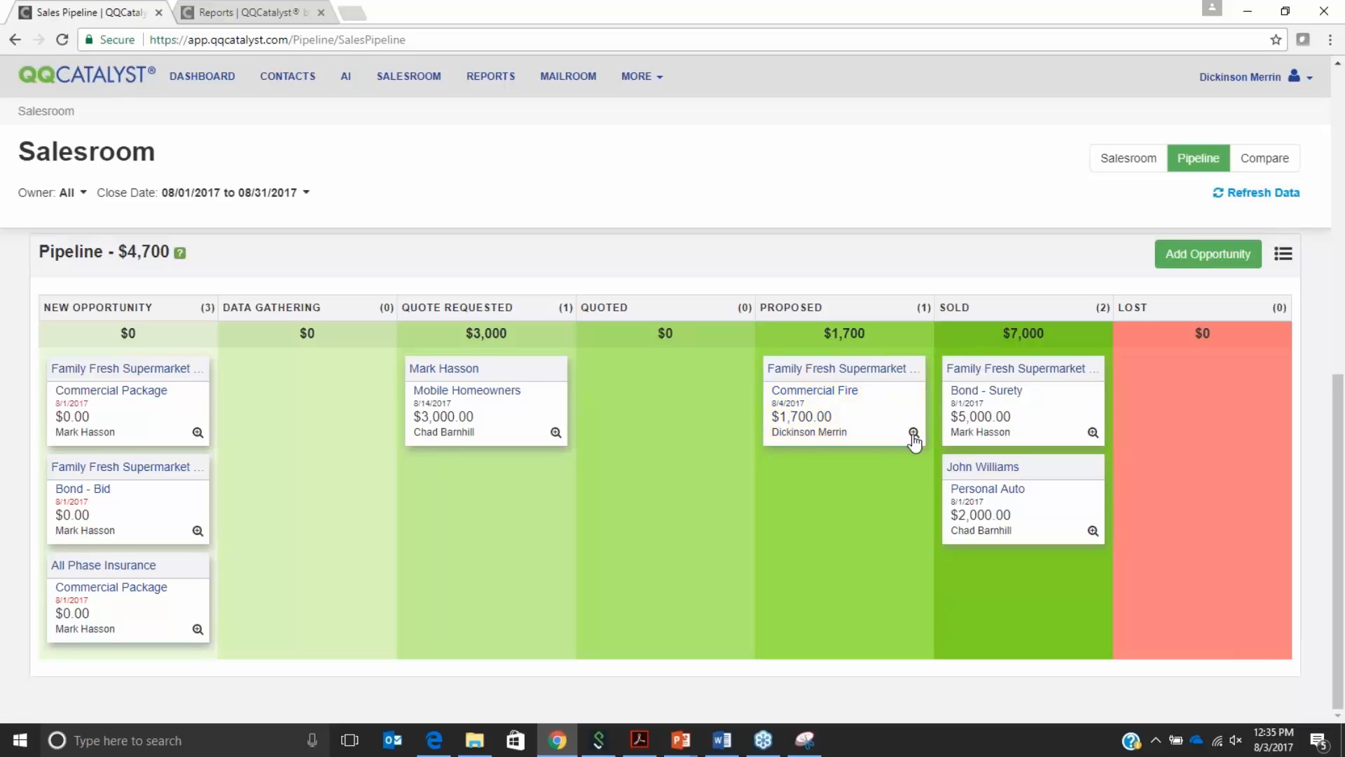
pyautogui.click(914, 432)
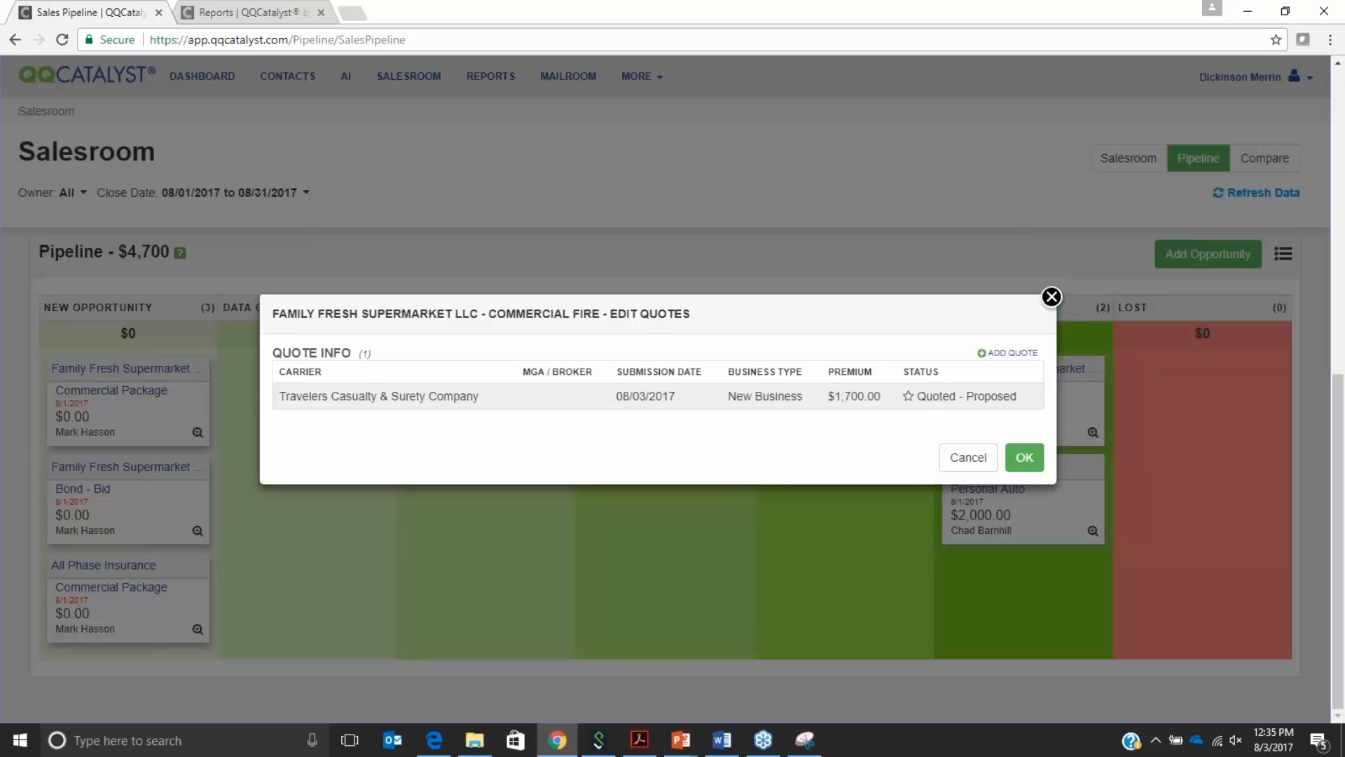
pyautogui.click(974, 464)
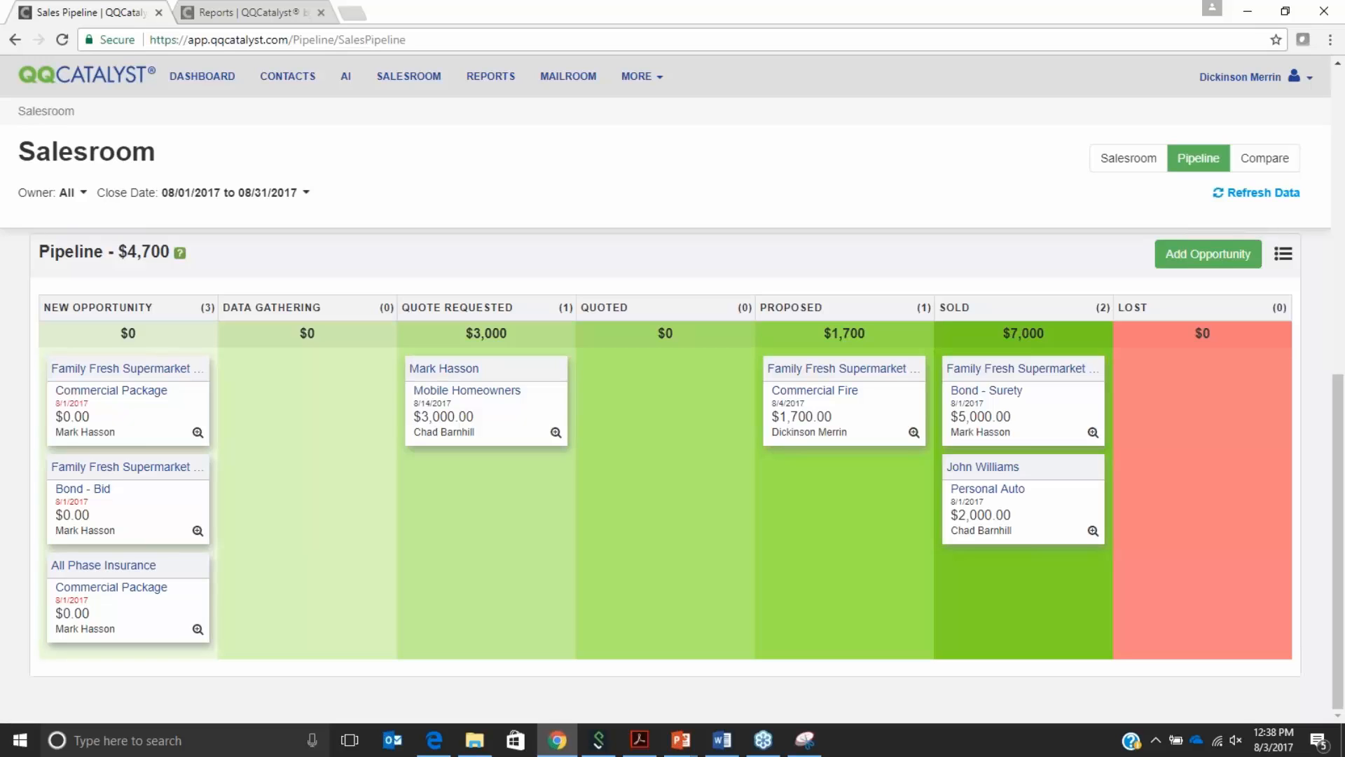
pyautogui.moveTo(973, 465); pyautogui.dragTo(975, 450)
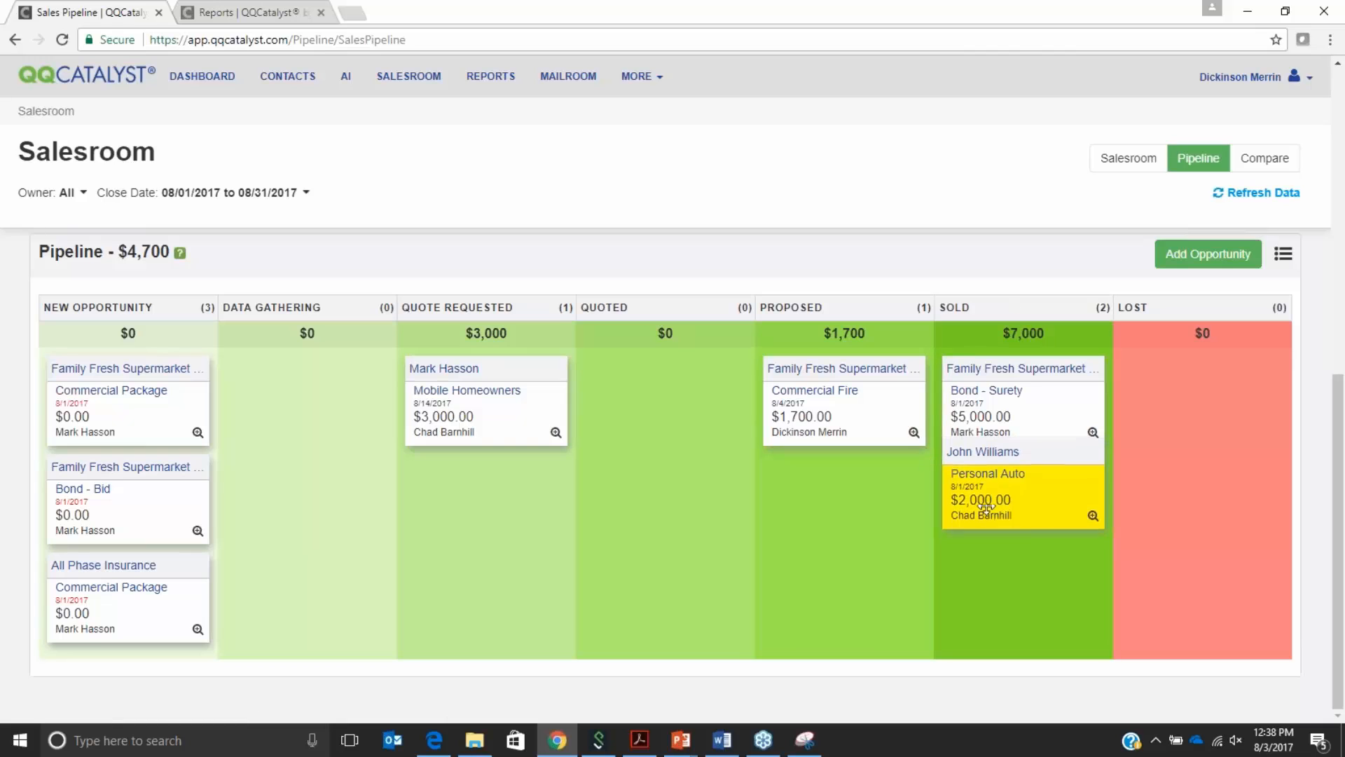
# - Check the Salesroom's Performance to Goal gauges, then review the pipeline stages and metrics
pyautogui.click(1138, 165)
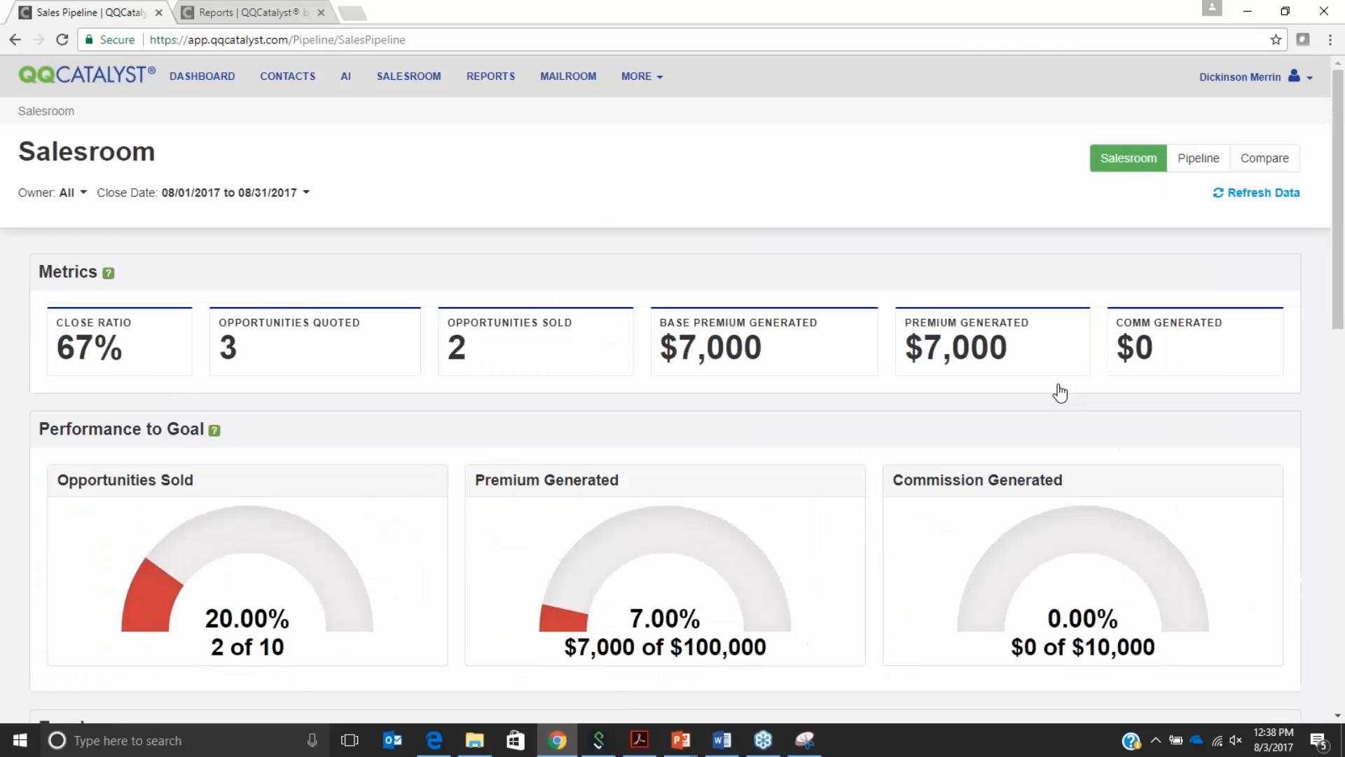
pyautogui.scroll(-1, 1057, 390)
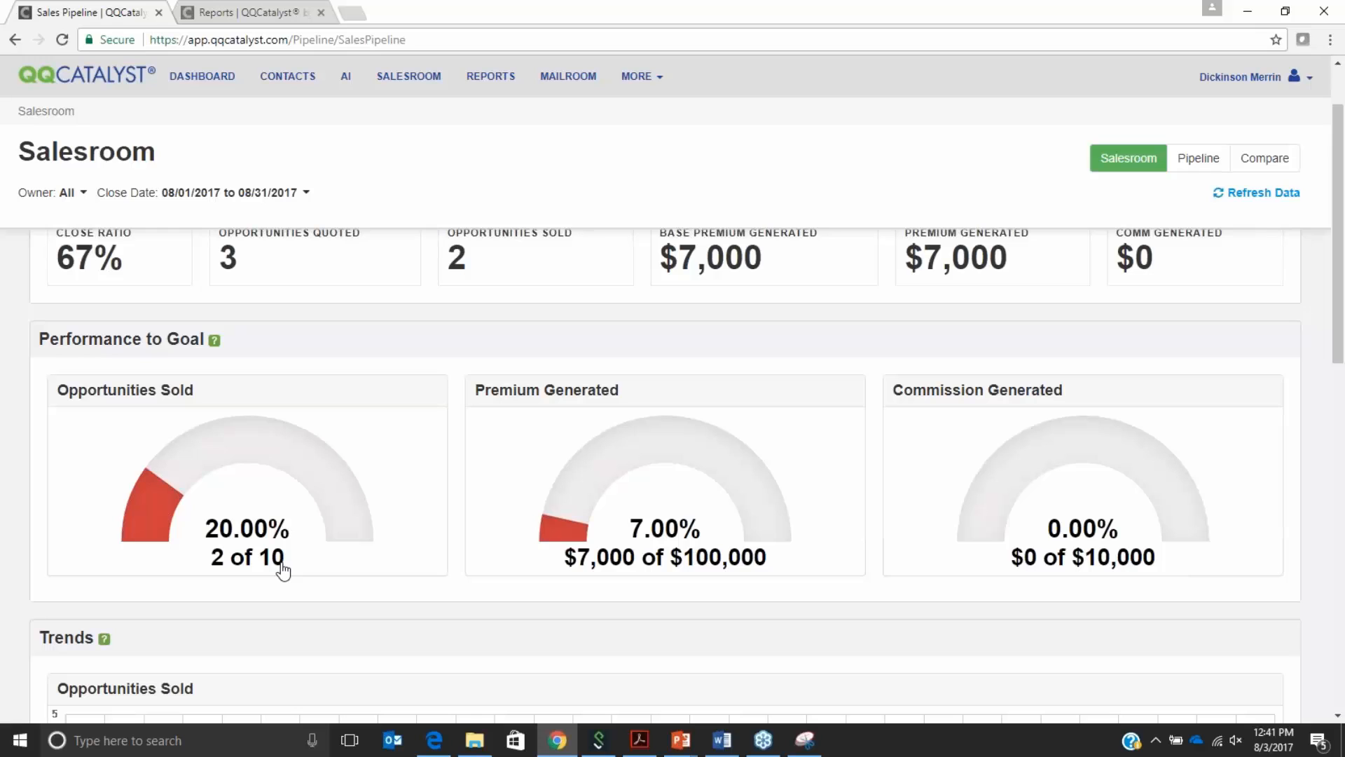
pyautogui.click(1189, 167)
pyautogui.scroll(-4, 745, 423)
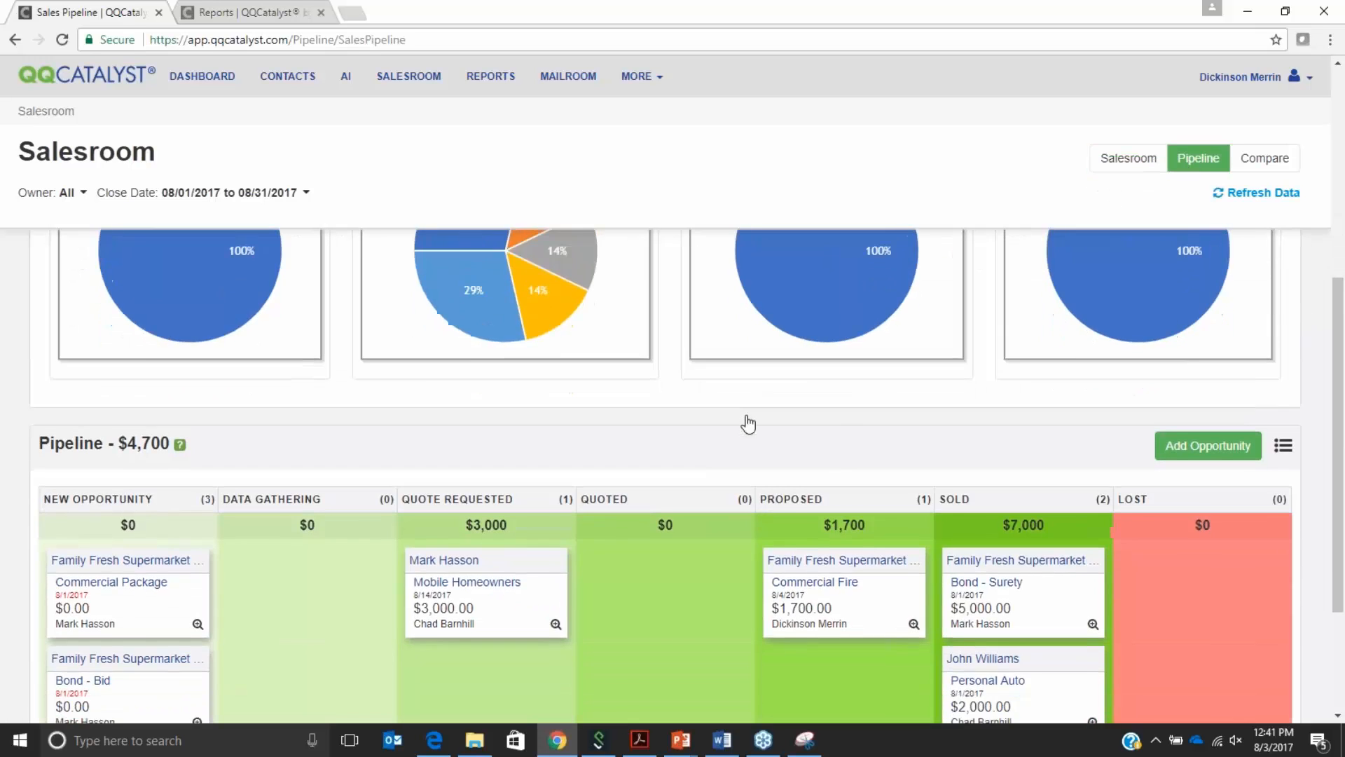
pyautogui.scroll(-3, 748, 424)
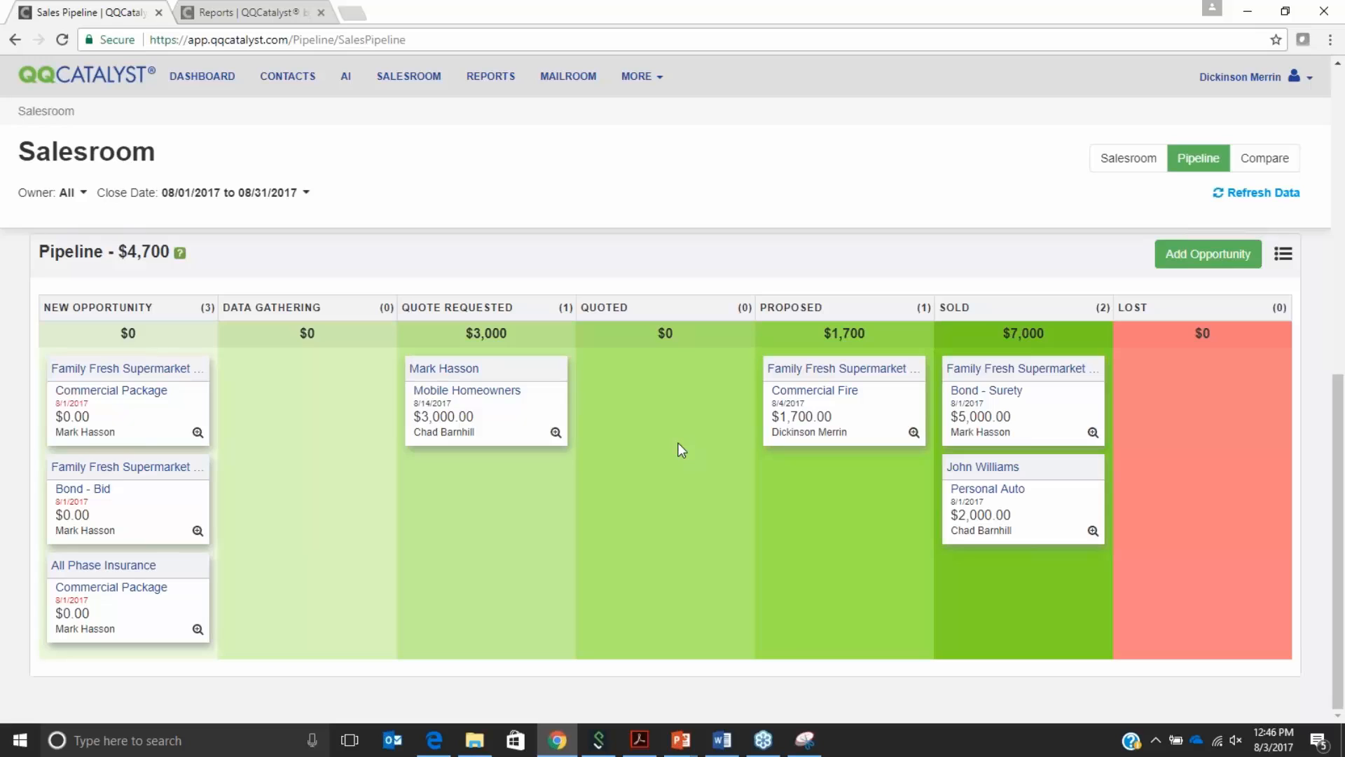
pyautogui.scroll(8, 678, 443)
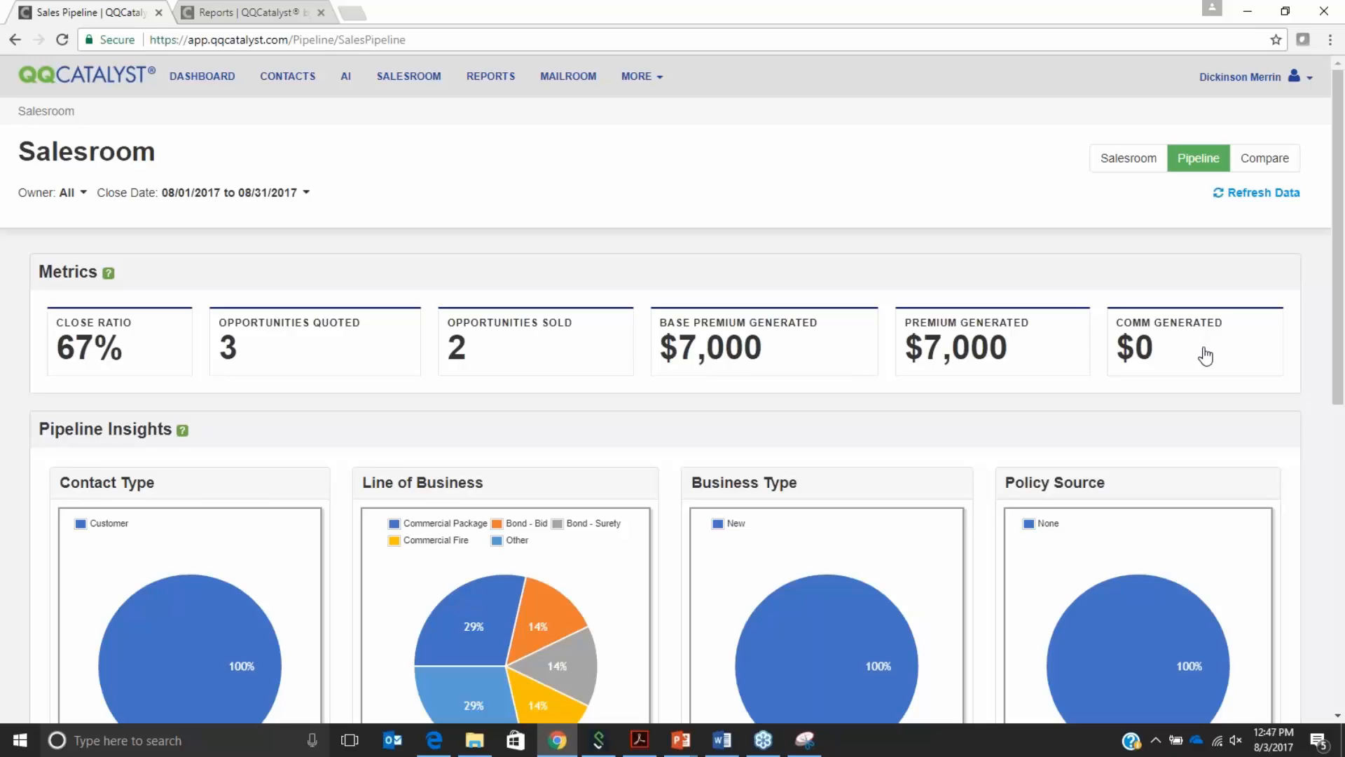
# - Show the employee comparison with the close date range set to Year to Month End
pyautogui.click(1265, 161)
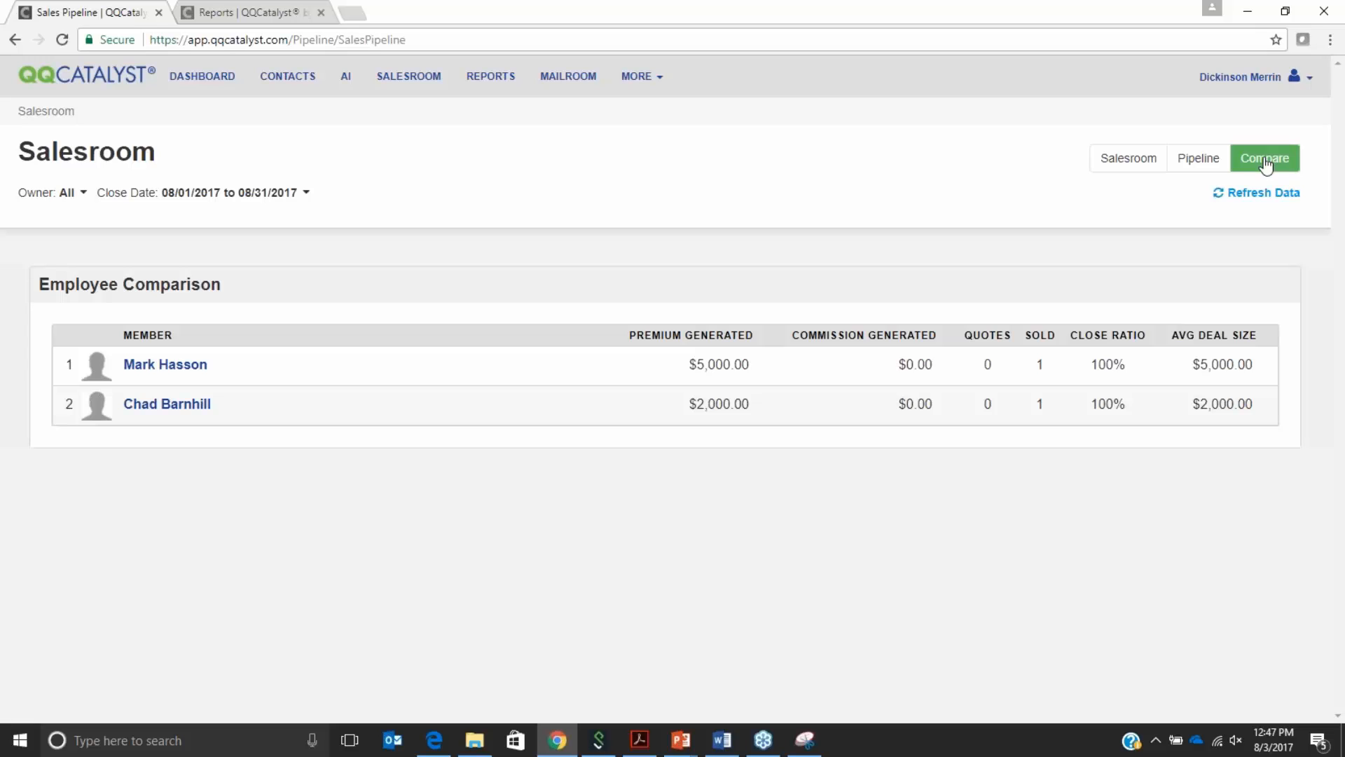
pyautogui.click(269, 195)
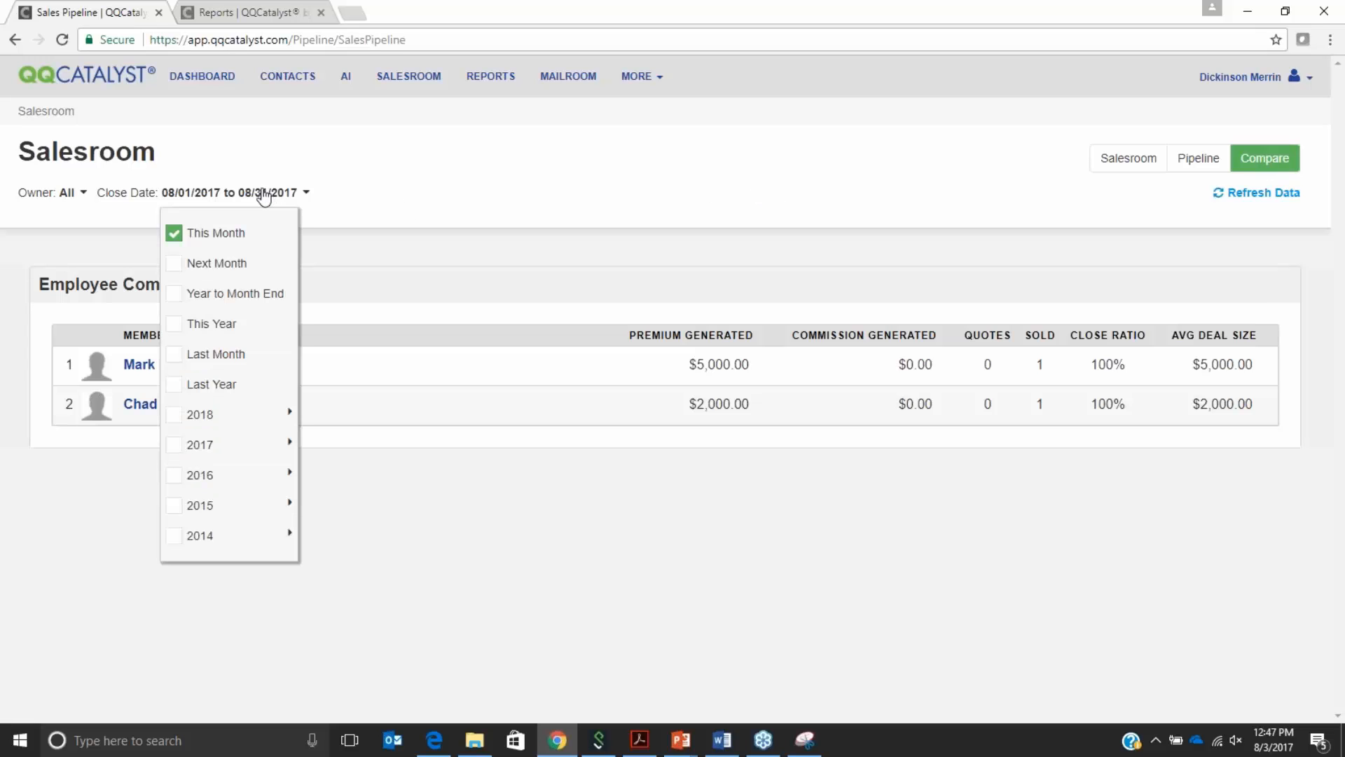
pyautogui.click(177, 294)
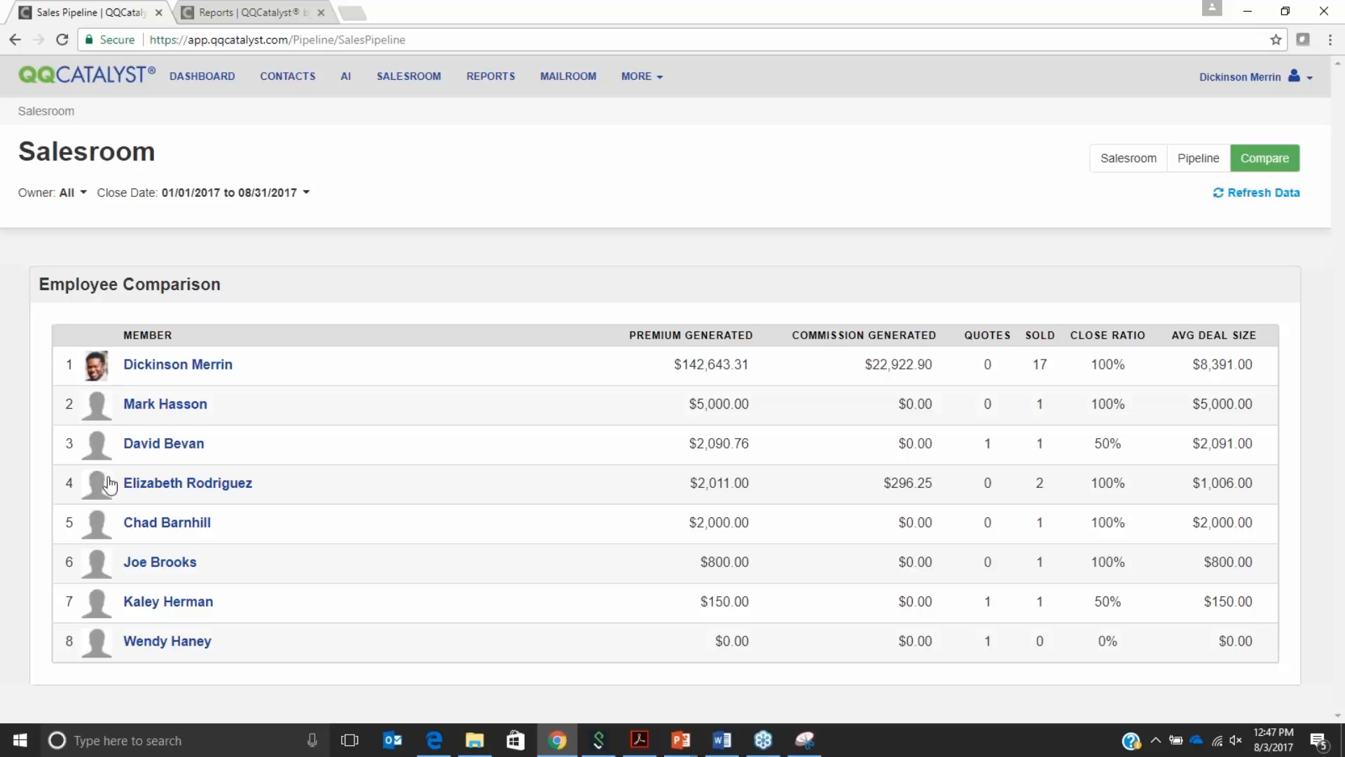
# - Switch to the Reports browser tab, open the logged-in employee's own preferences and browse to the images in the employee's files
pyautogui.click(279, 4)
pyautogui.moveTo(1014, 94)
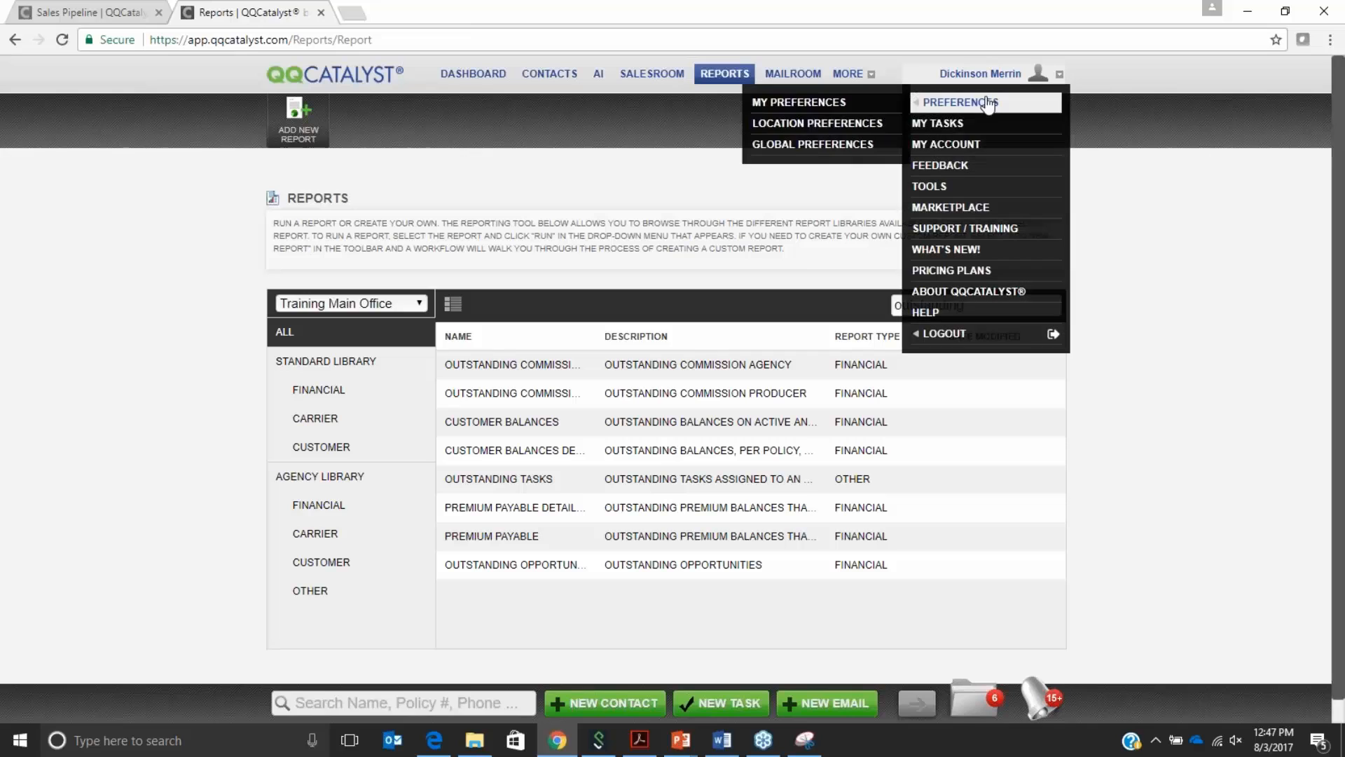
pyautogui.click(812, 102)
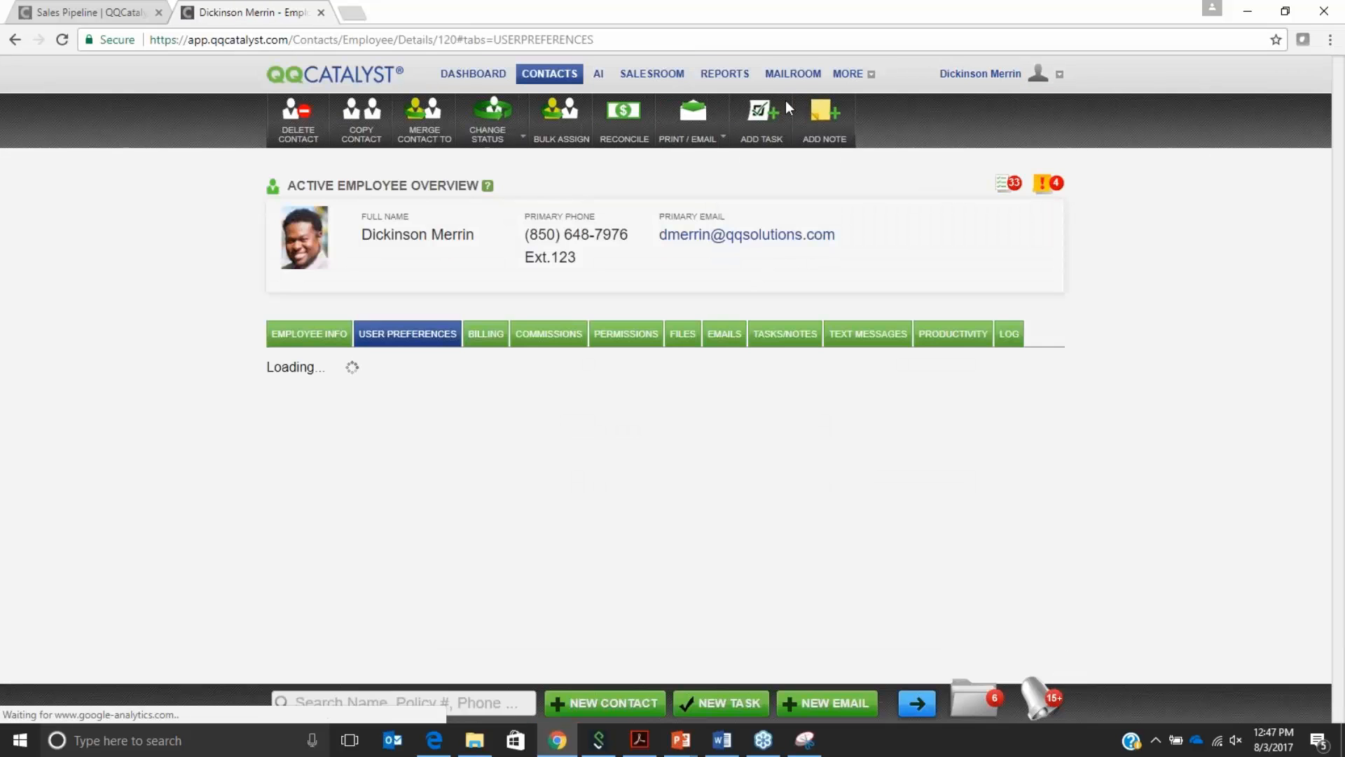
pyautogui.click(678, 342)
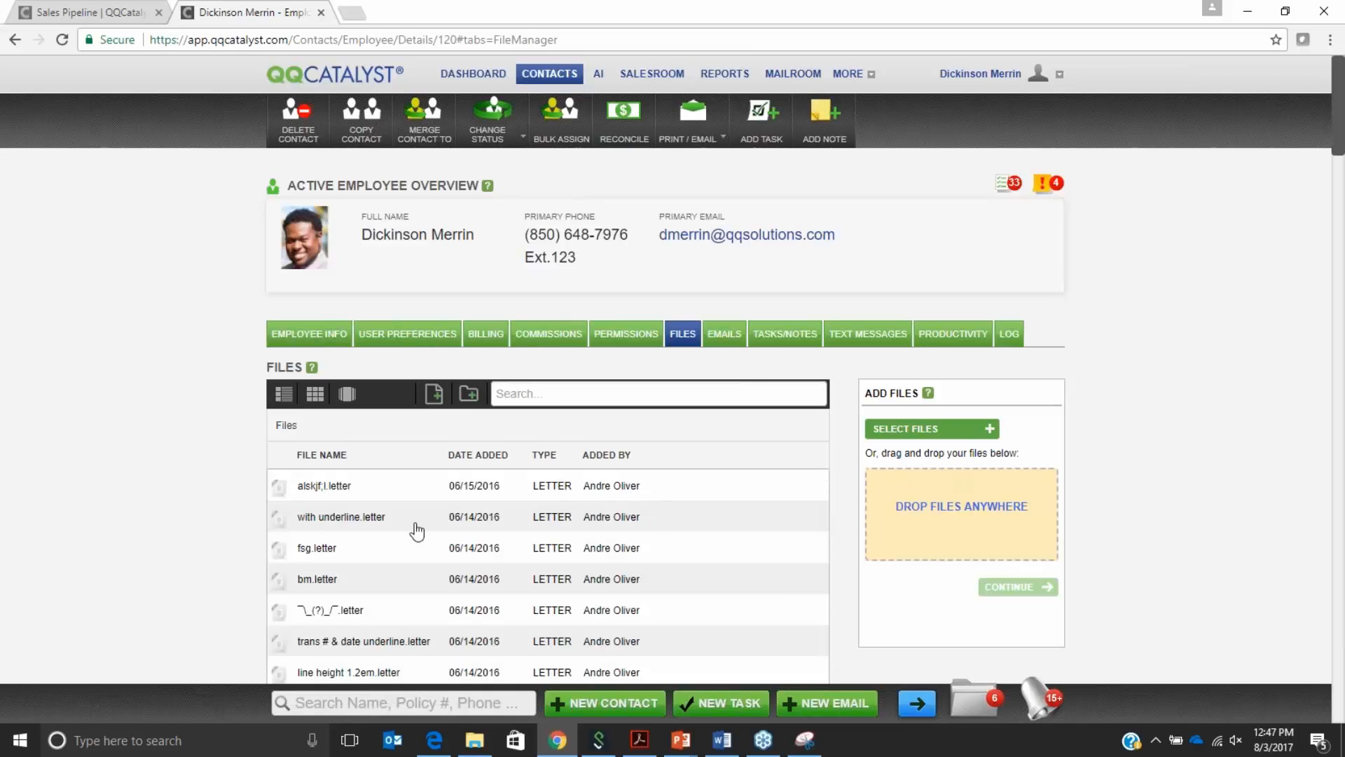
pyautogui.scroll(-6, 416, 530)
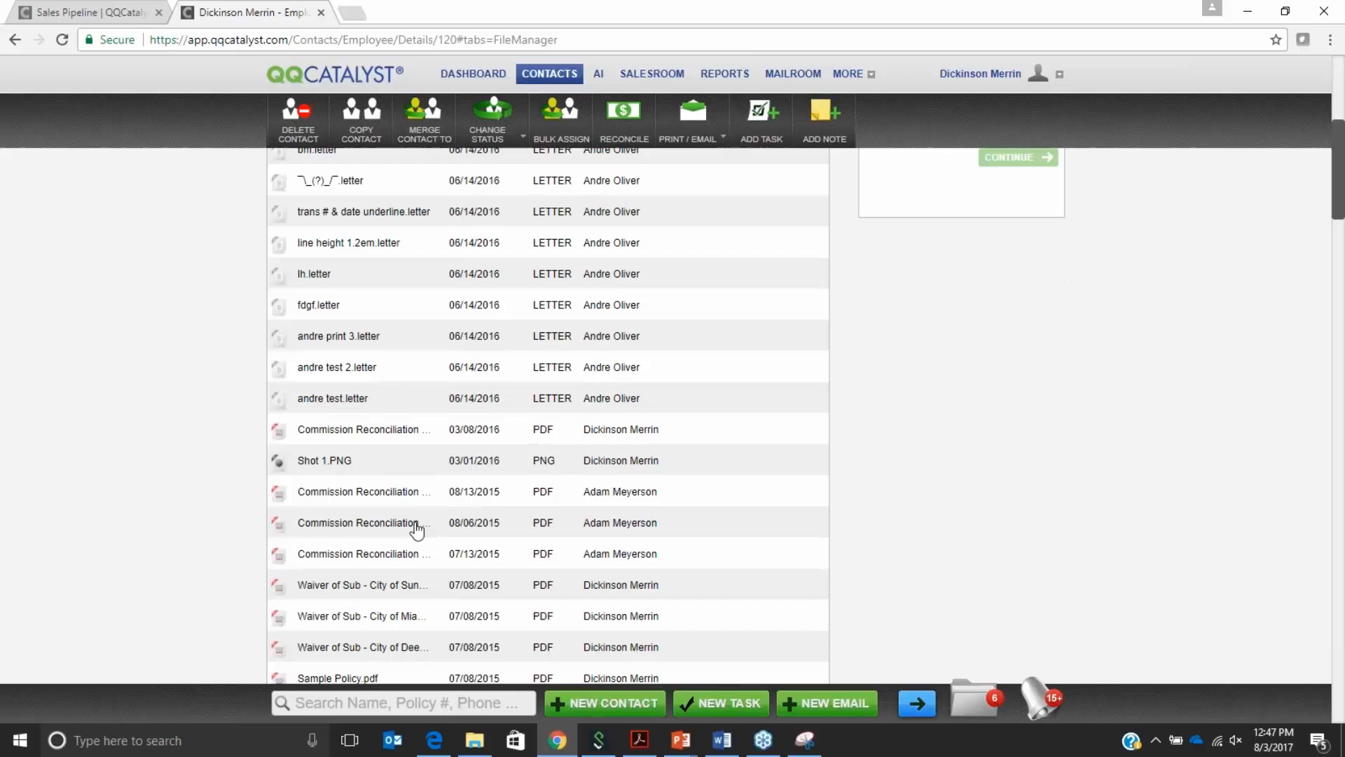
# - View the avatar option for Shot 1.PNG, check the photo in the employee record and comparison, then close the file options
pyautogui.click(339, 459)
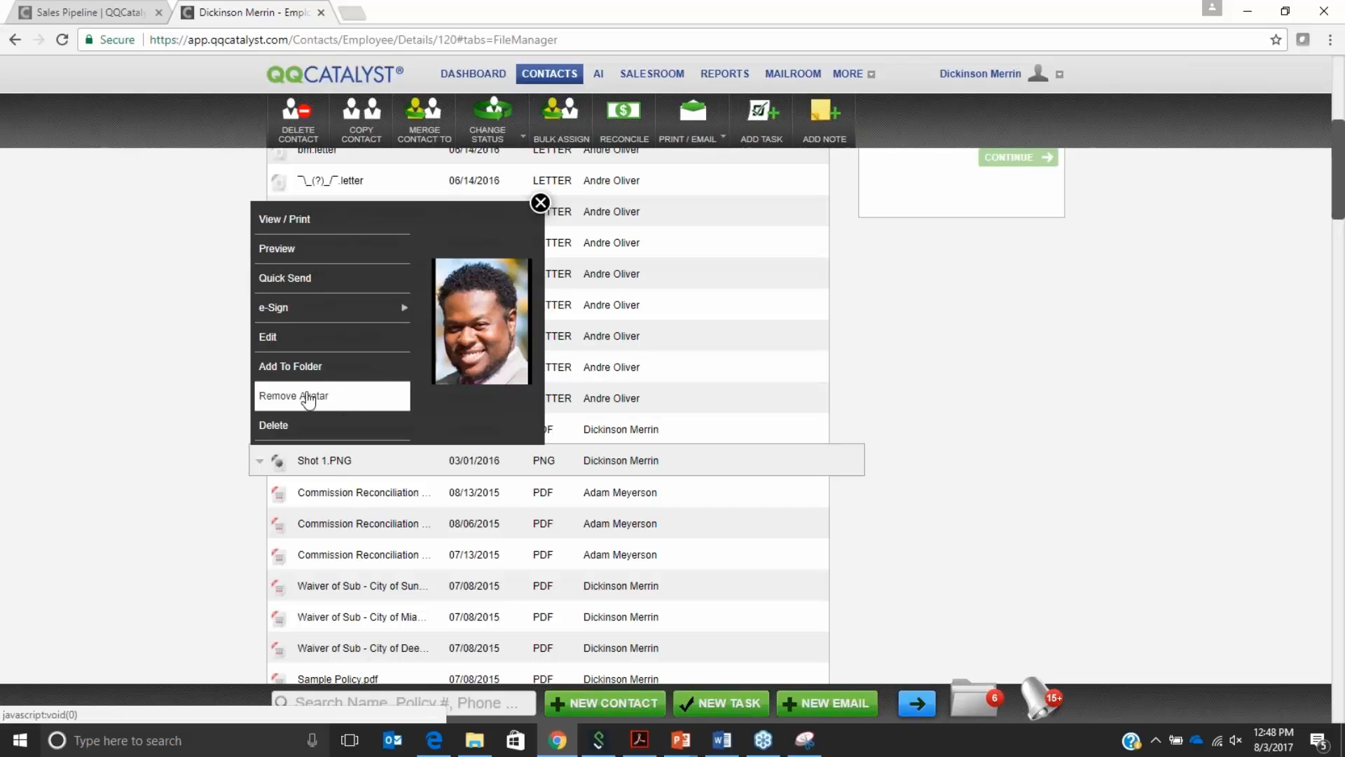
pyautogui.scroll(6, 175, 352)
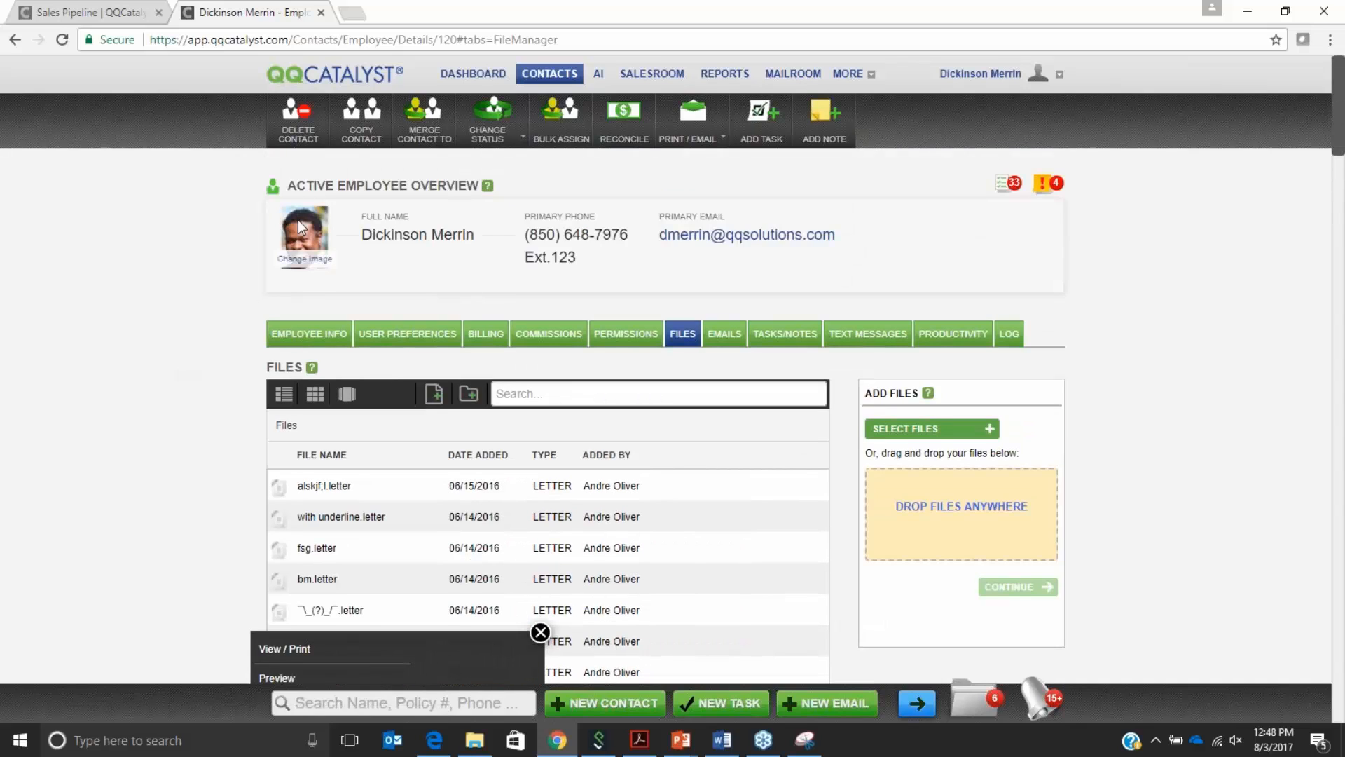
pyautogui.click(106, 13)
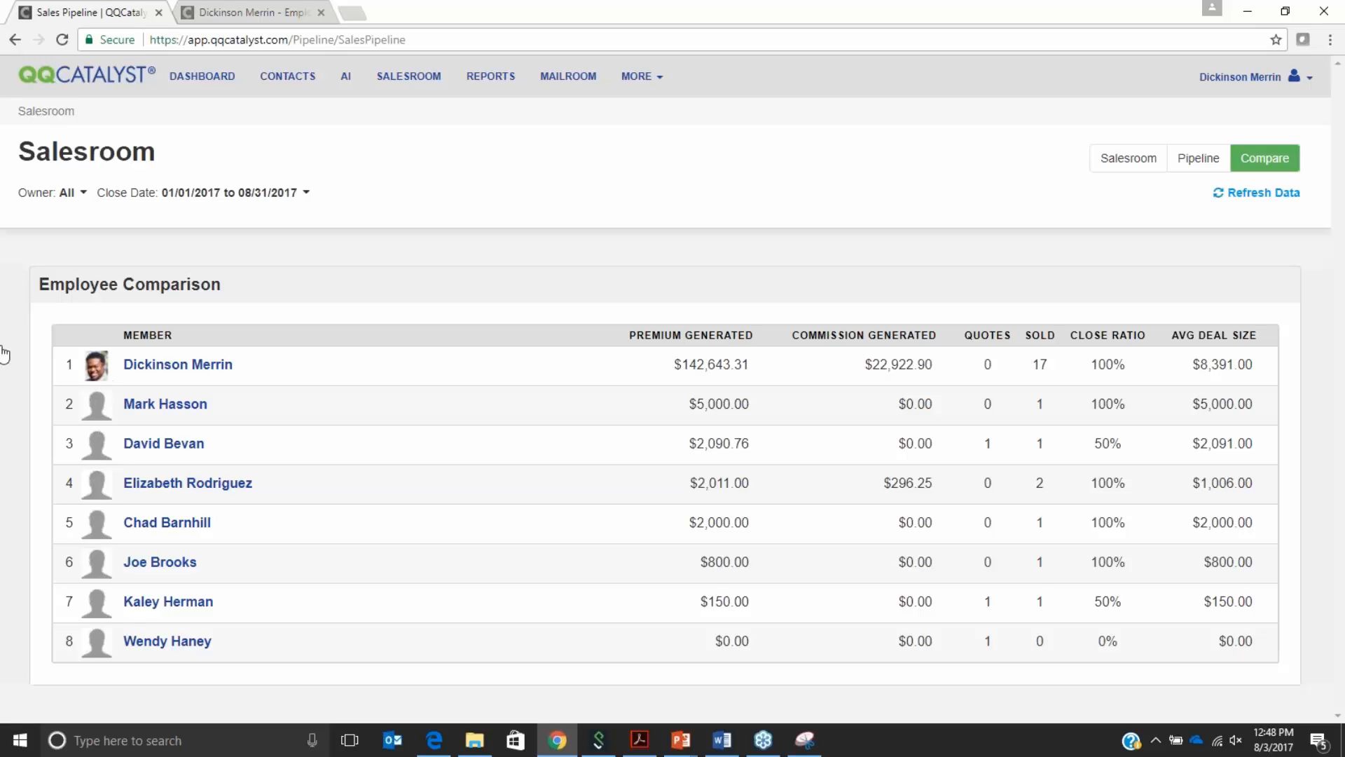
pyautogui.click(265, 15)
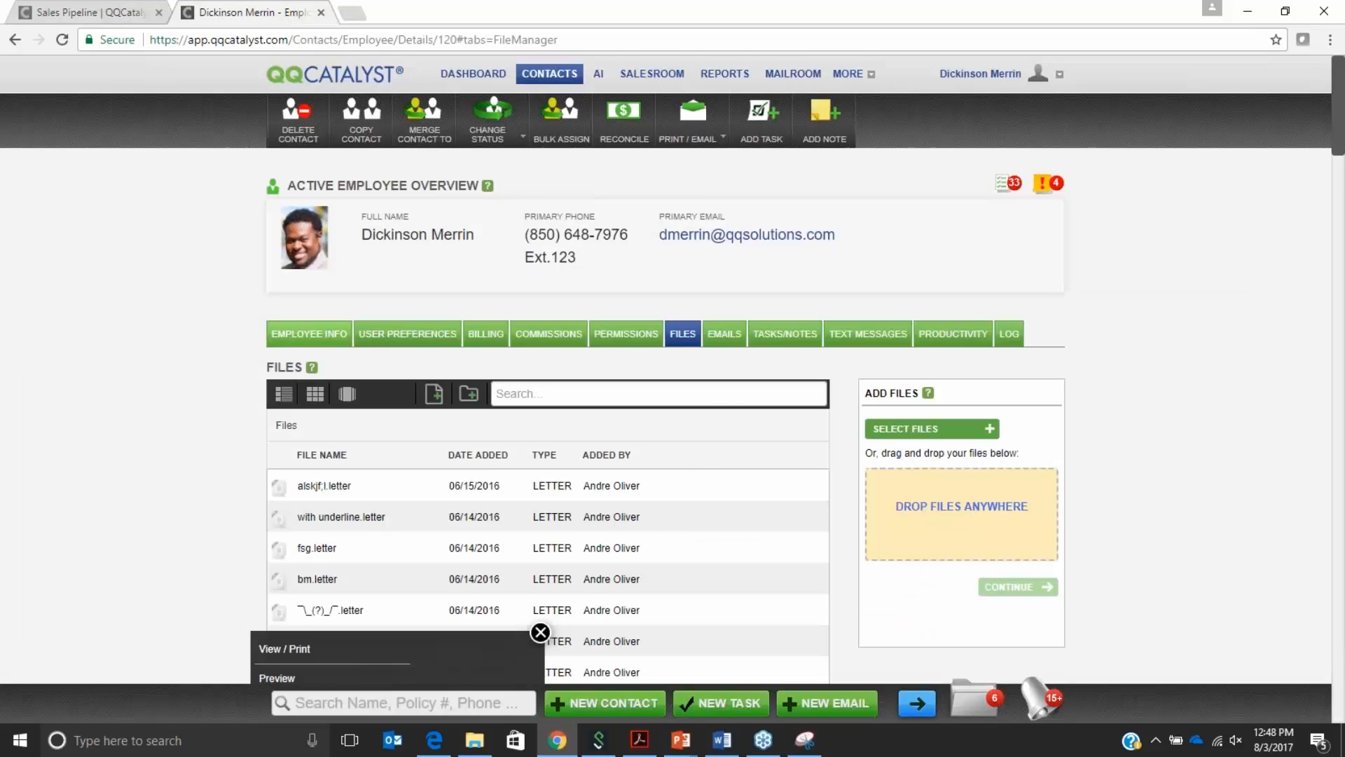
pyautogui.click(540, 633)
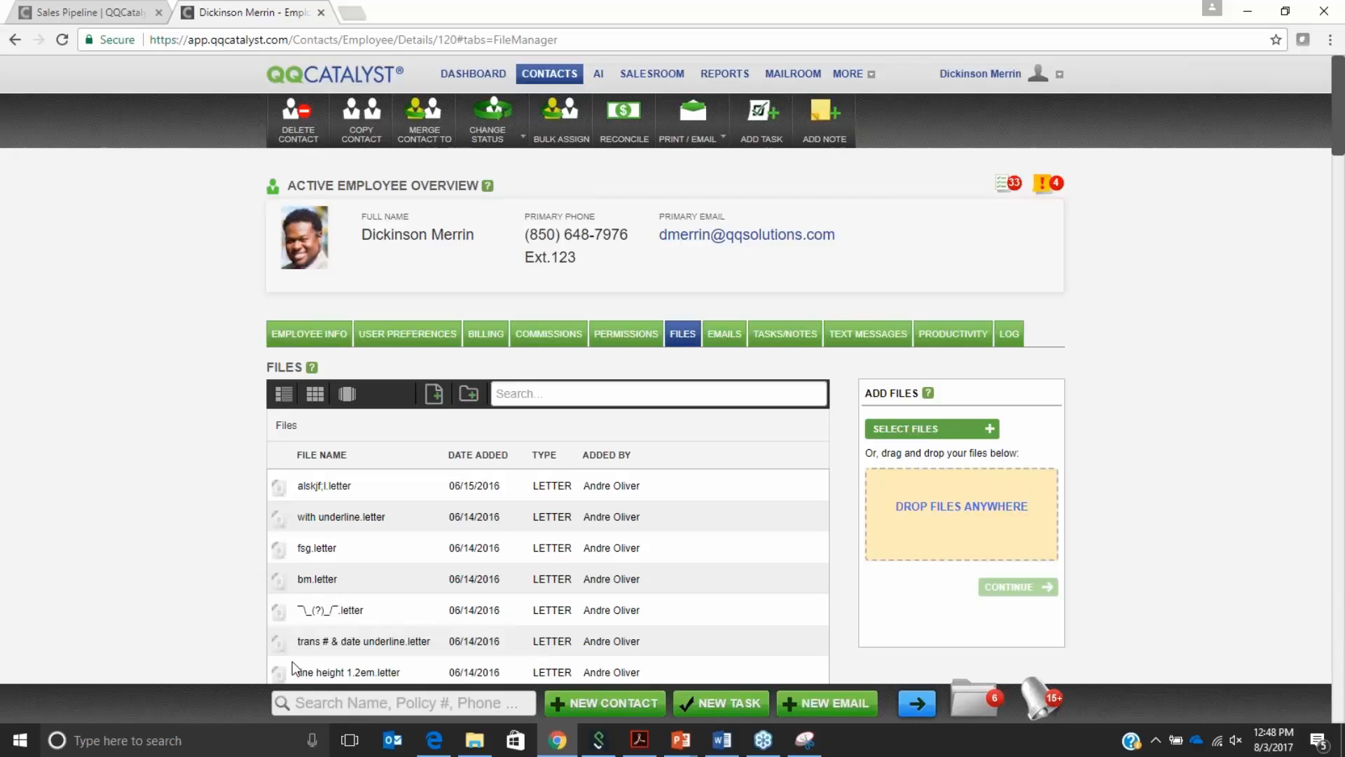
# - Open the Family Fresh Supermarket LLC customer account from the recently accessed accounts
pyautogui.click(297, 702)
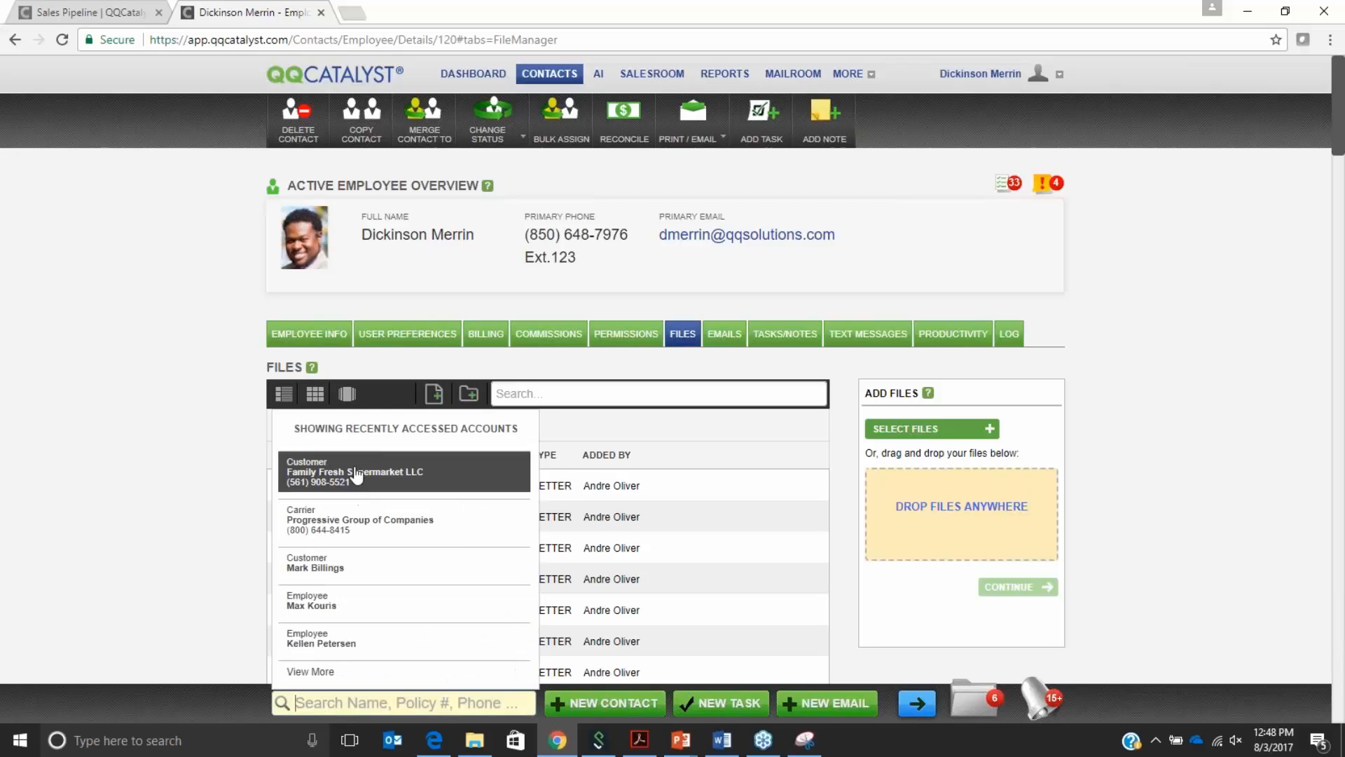
pyautogui.click(357, 475)
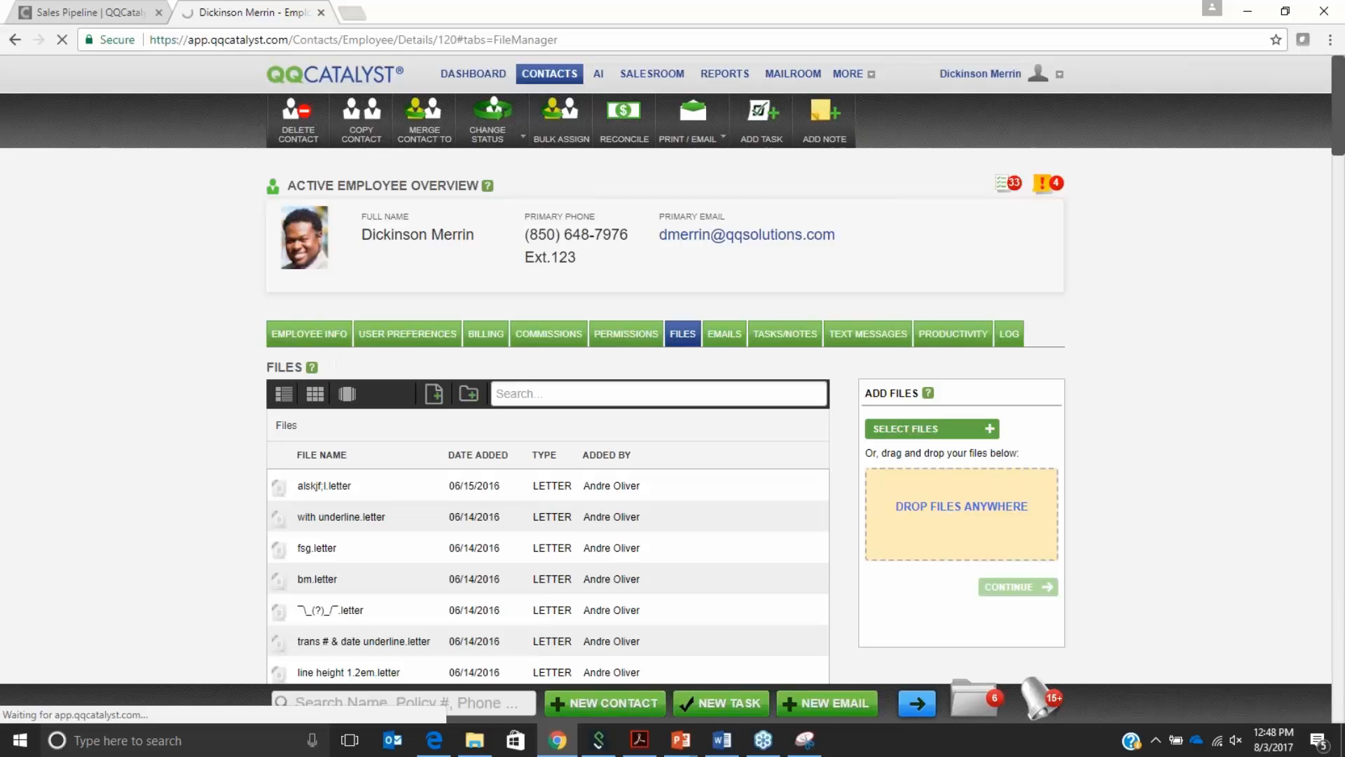
# - Open the location preferences in a separate browser tab and show the Policy Sources section of the policy settings
pyautogui.moveTo(981, 73)
pyautogui.moveTo(968, 105)
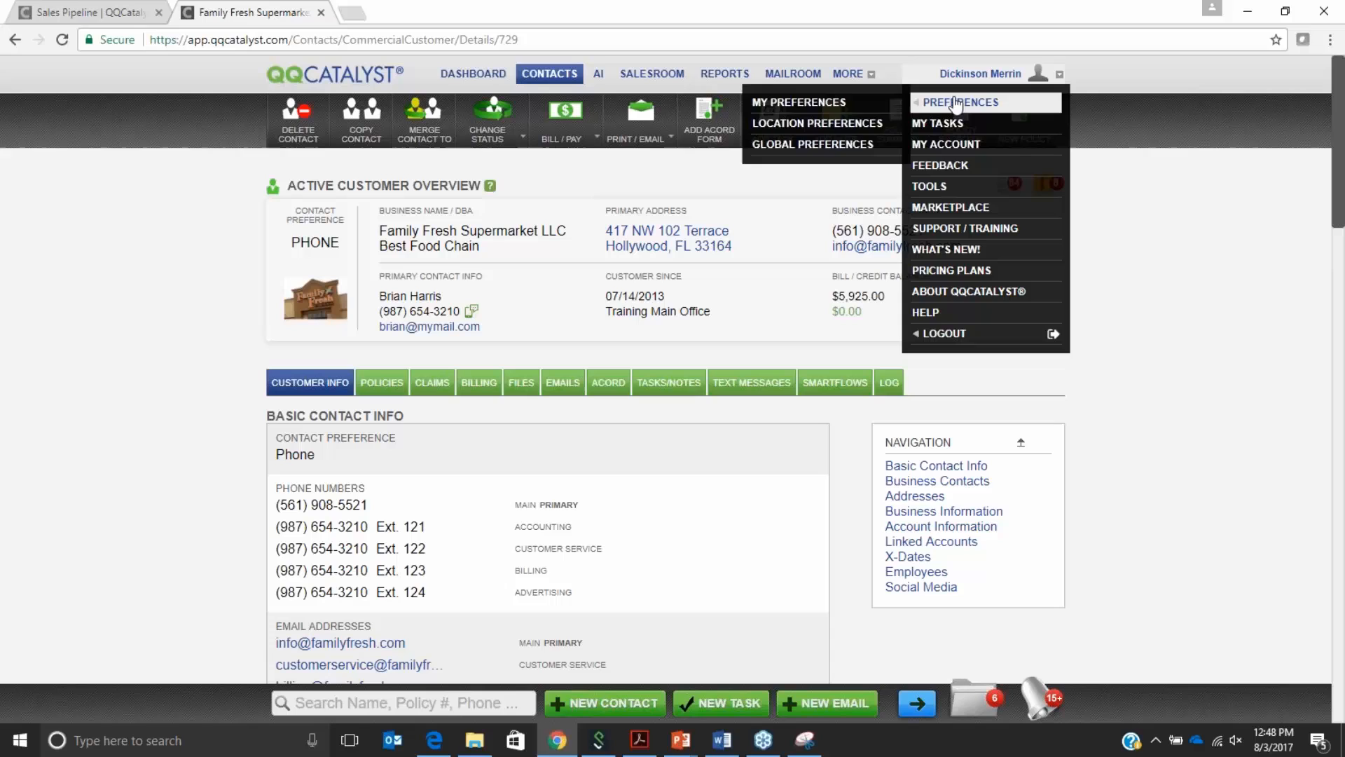
pyautogui.rightClick(840, 123)
pyautogui.click(896, 133)
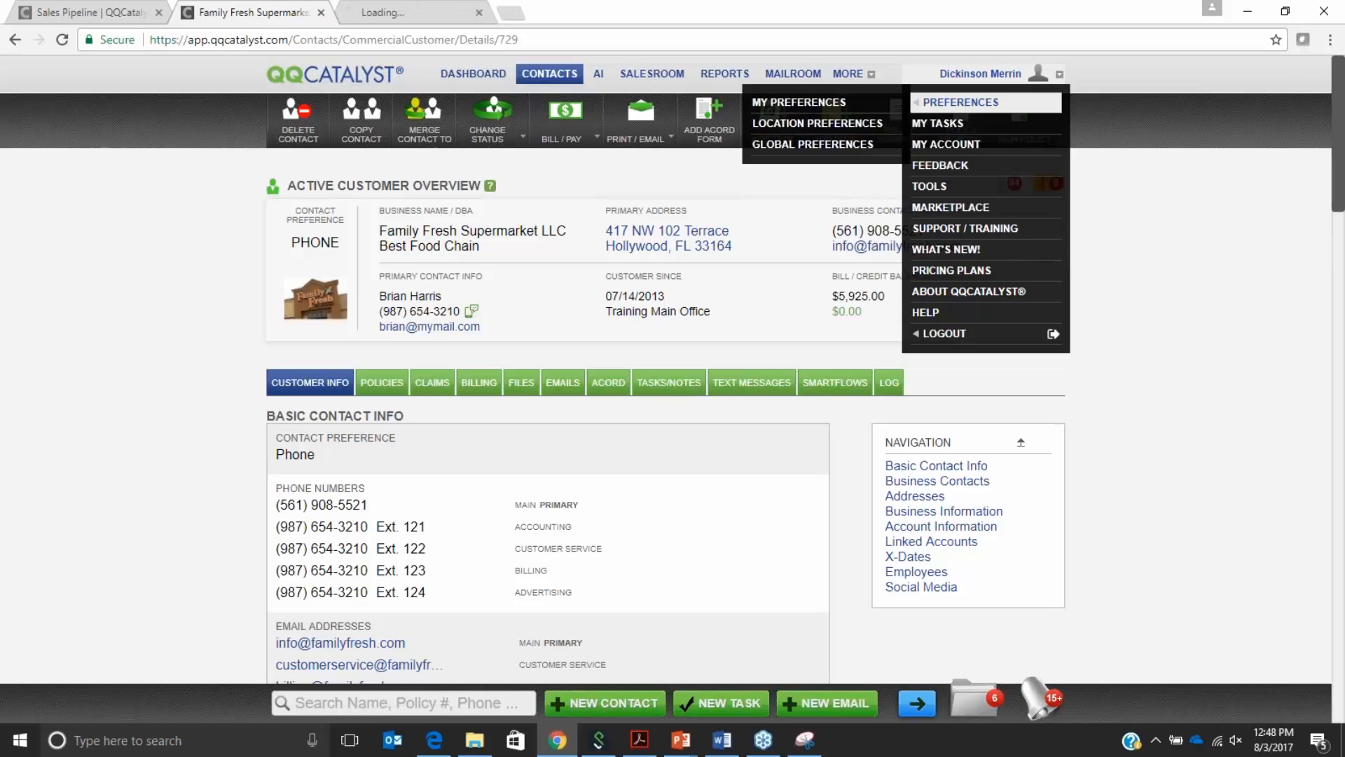
pyautogui.click(410, 14)
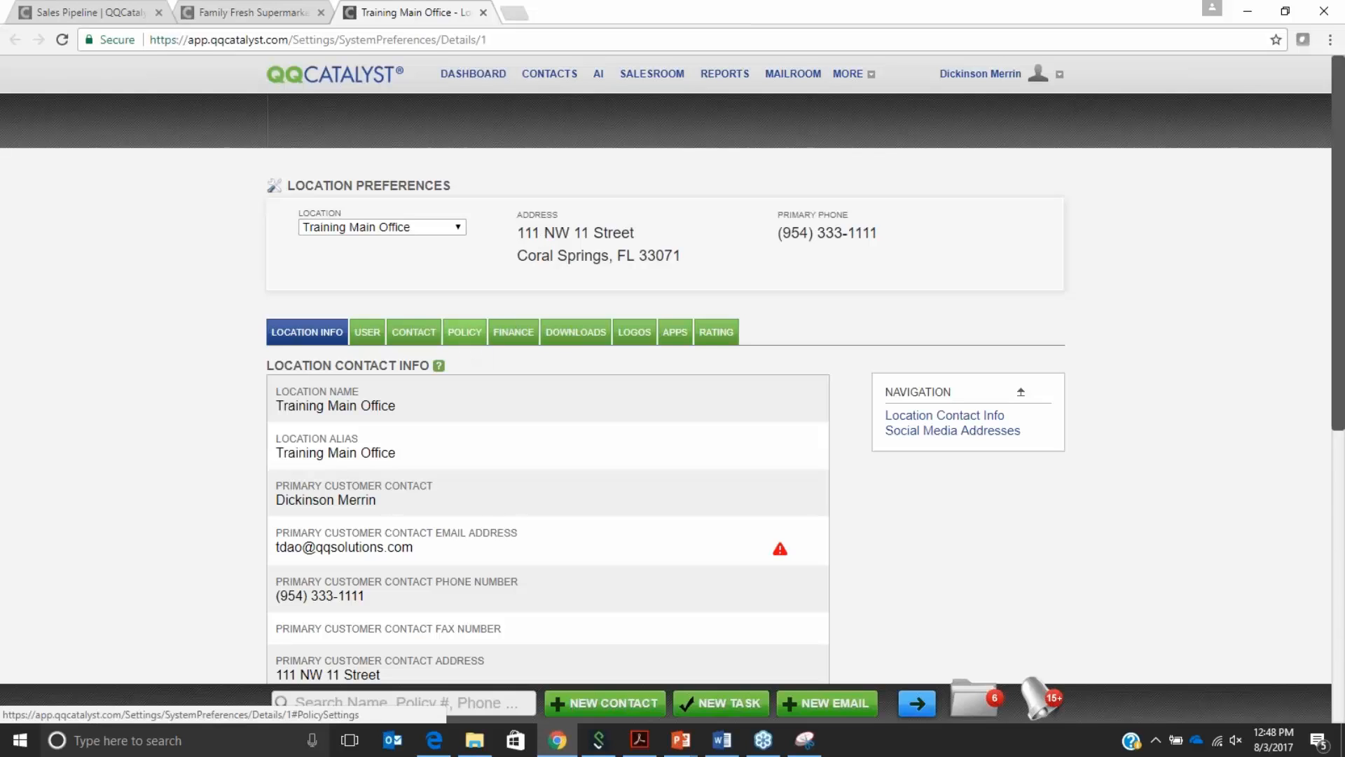
pyautogui.click(465, 336)
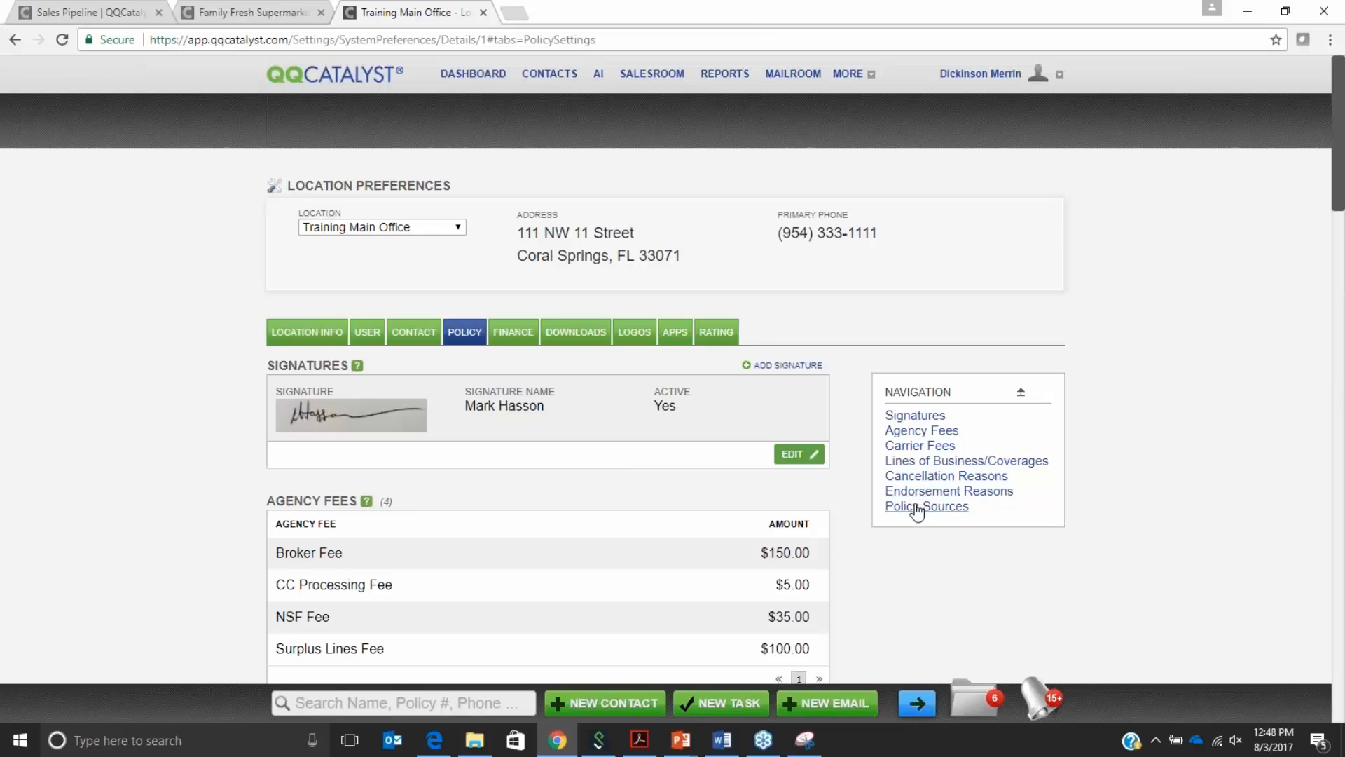
pyautogui.click(917, 507)
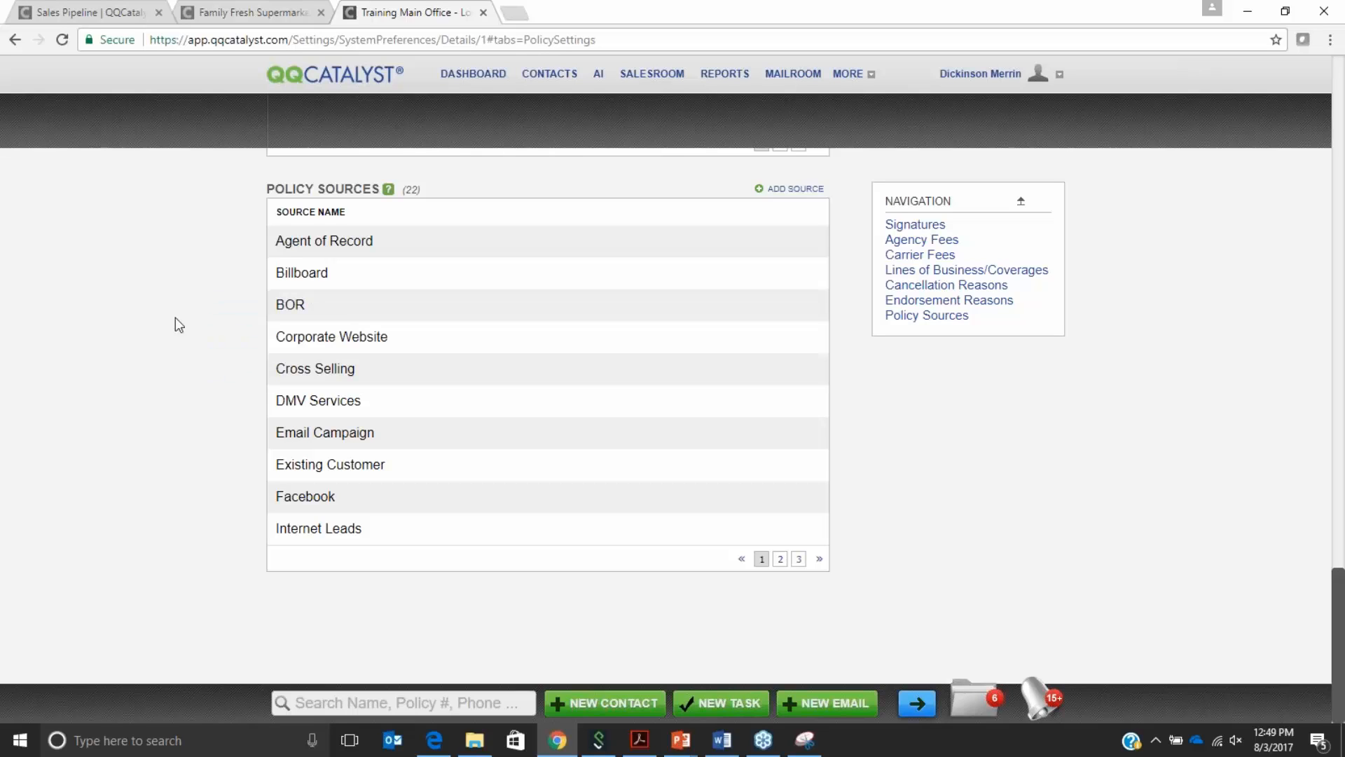
# - Return to the Family Fresh Supermarket browser tab and open the Commercial Fire opportunity from the customer's policies
pyautogui.click(246, 10)
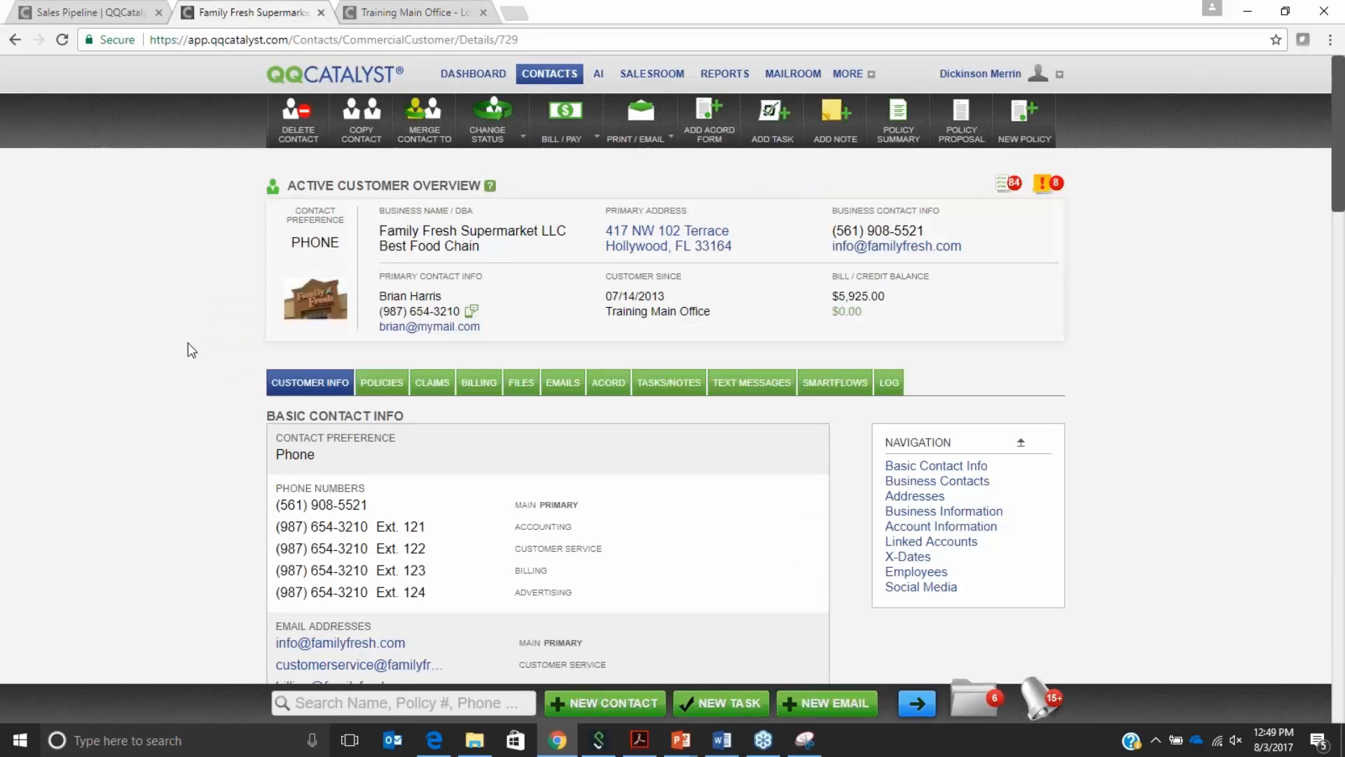
pyautogui.click(381, 382)
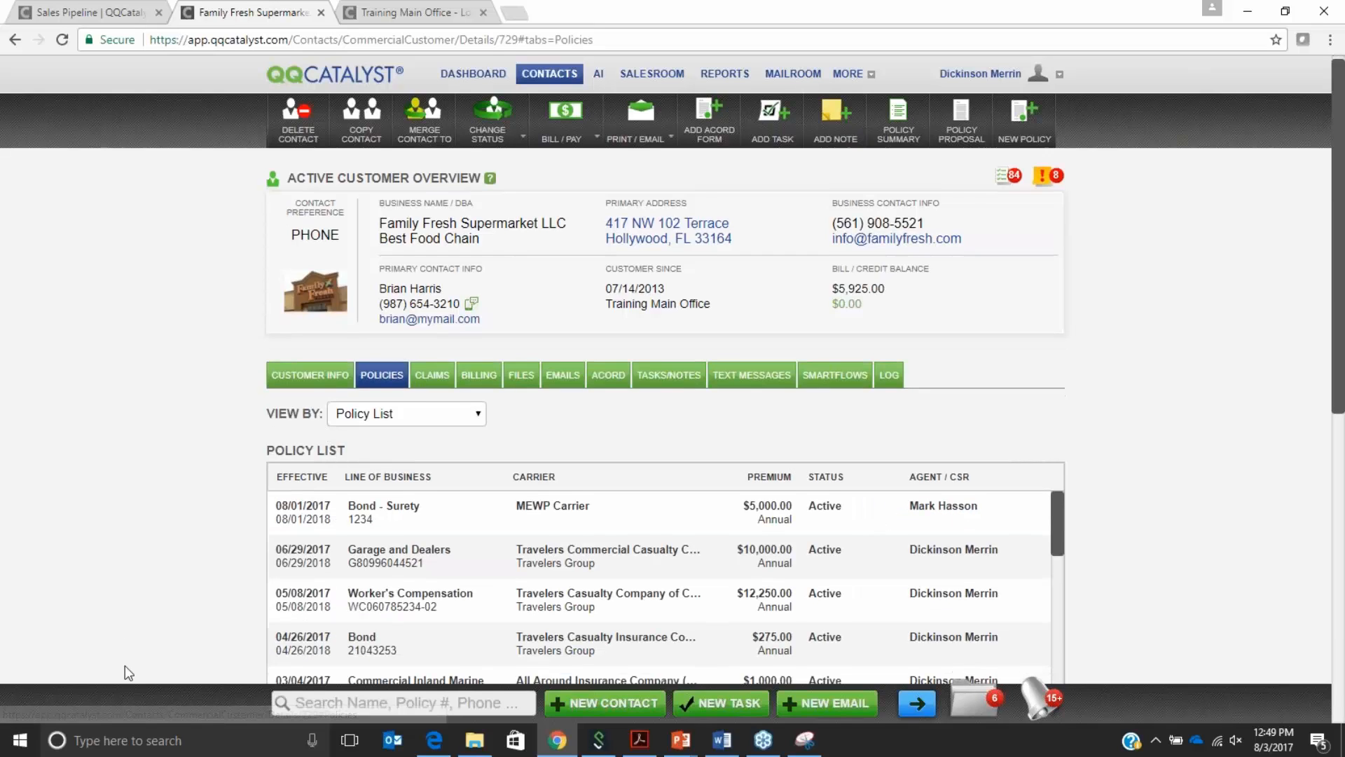
pyautogui.scroll(-3, 124, 665)
pyautogui.scroll(-4, 124, 666)
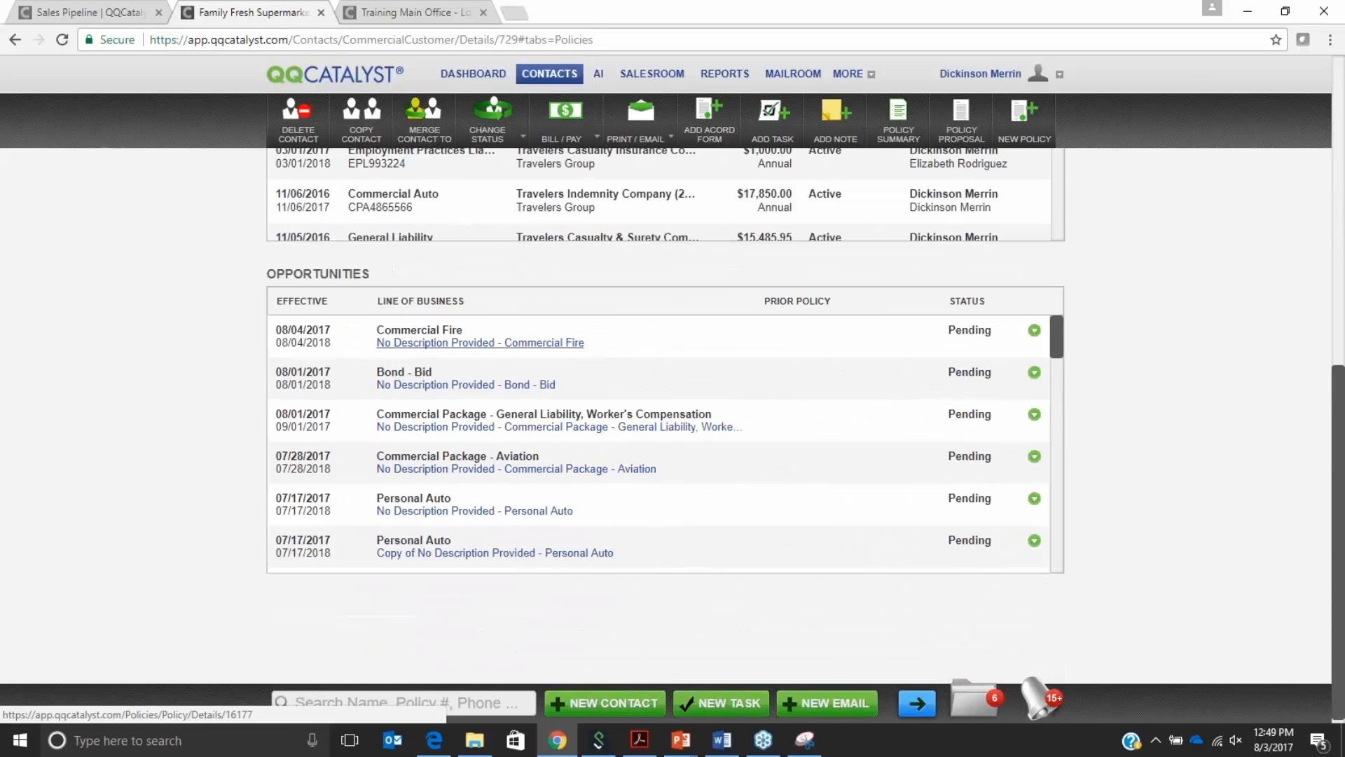
pyautogui.click(448, 342)
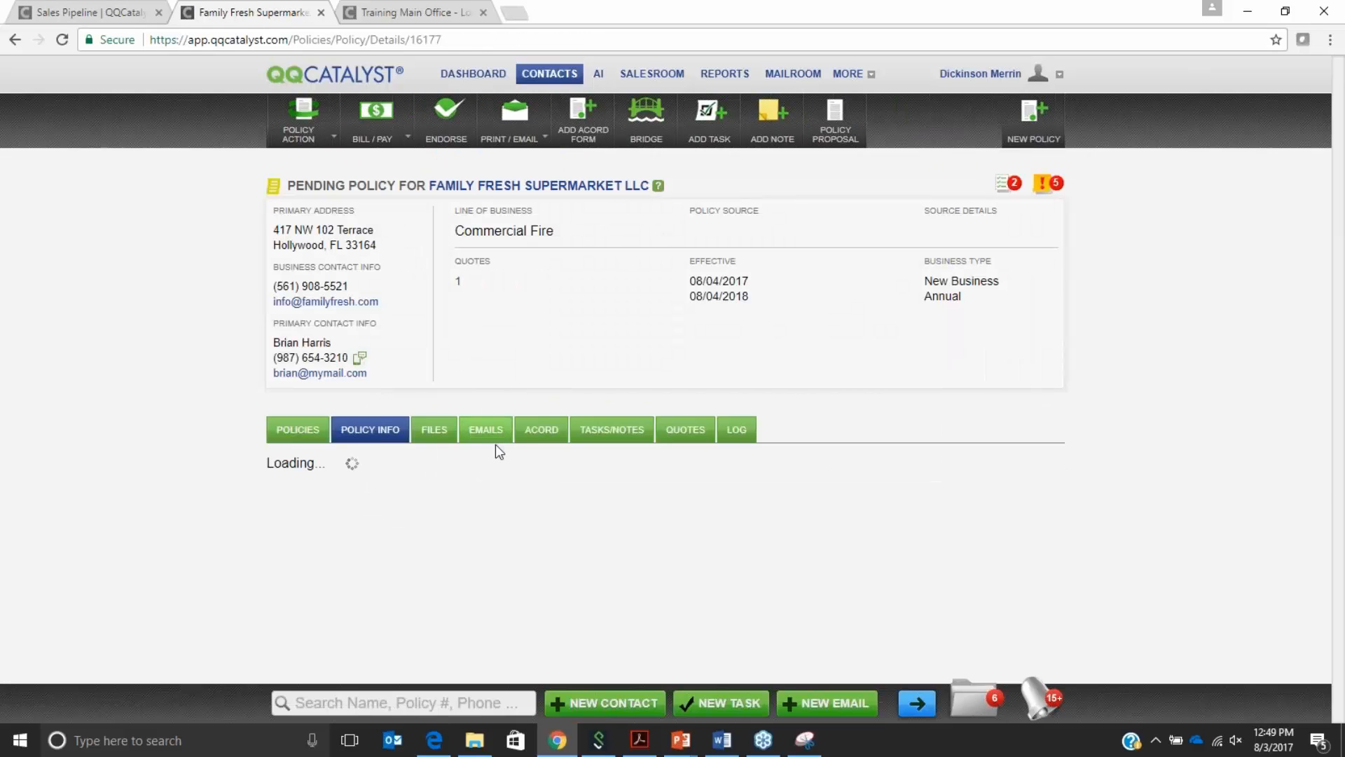
# - Edit the Commercial Fire policy's additional info, trying Lead Generator and replacing it with Internet Leads as the policy source
pyautogui.scroll(-2, 515, 494)
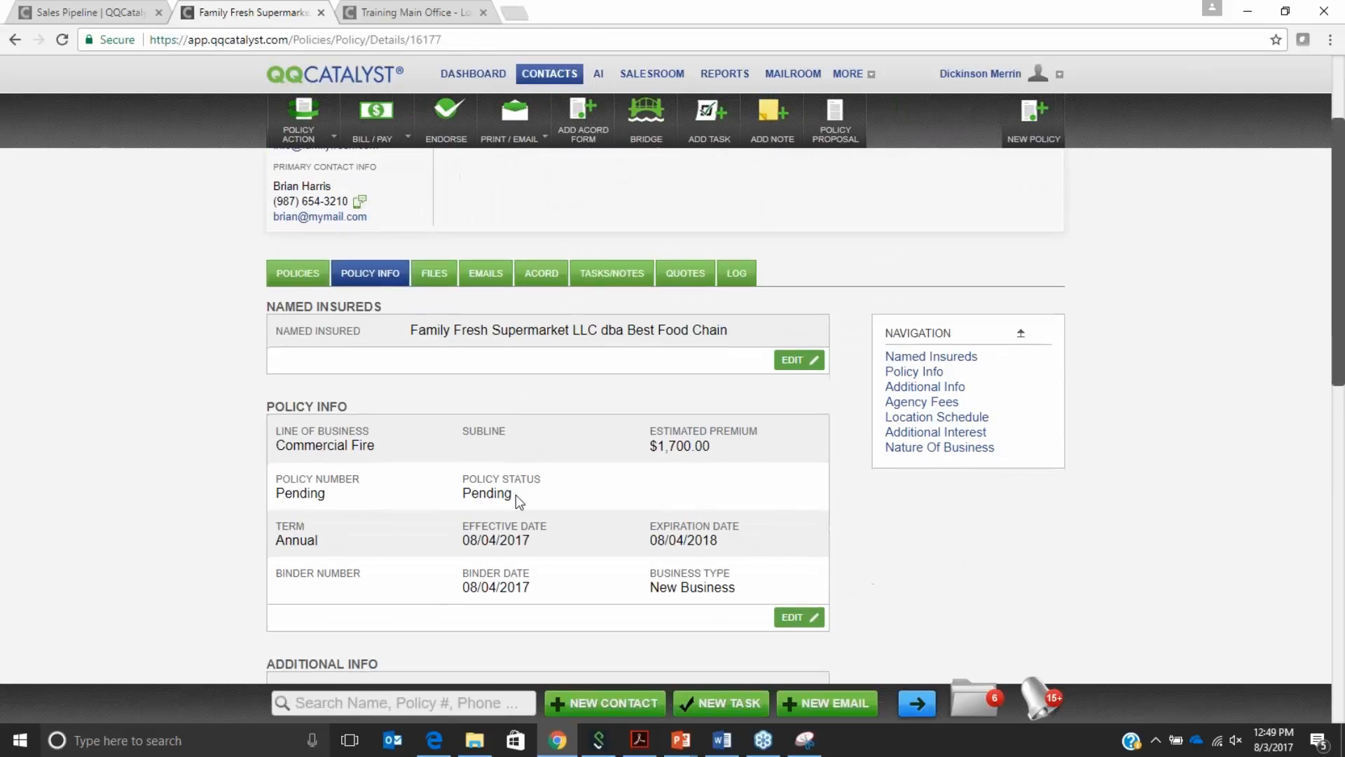
pyautogui.scroll(-3, 516, 495)
pyautogui.doubleClick(518, 499)
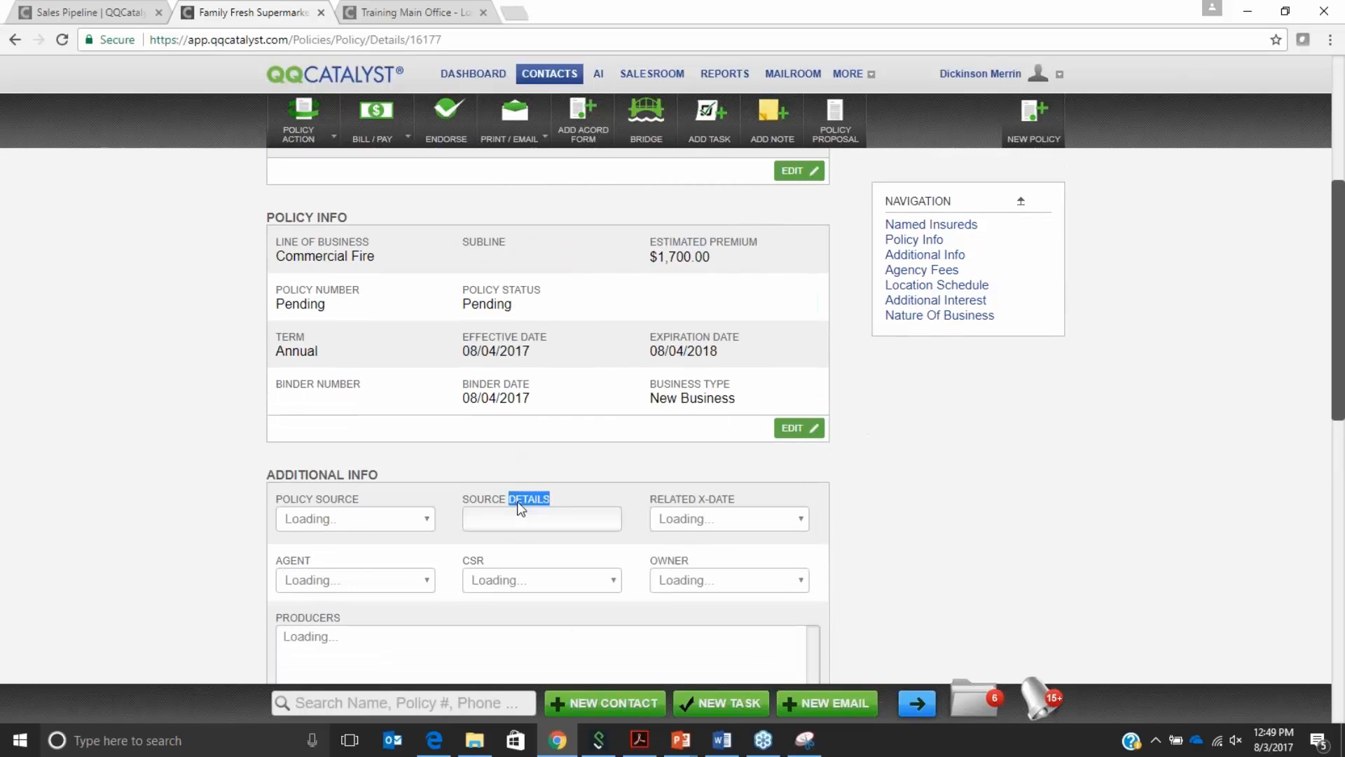
pyautogui.scroll(-2, 630, 531)
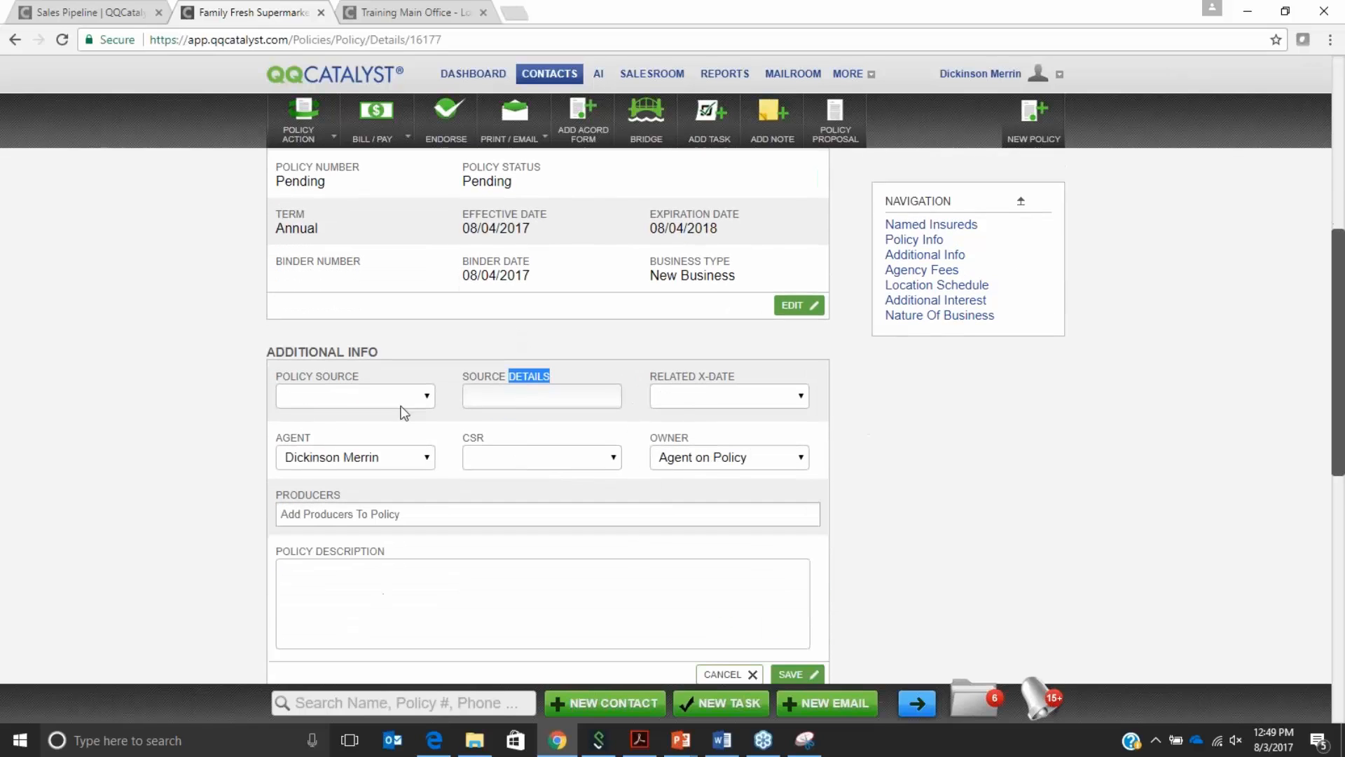
pyautogui.click(392, 406)
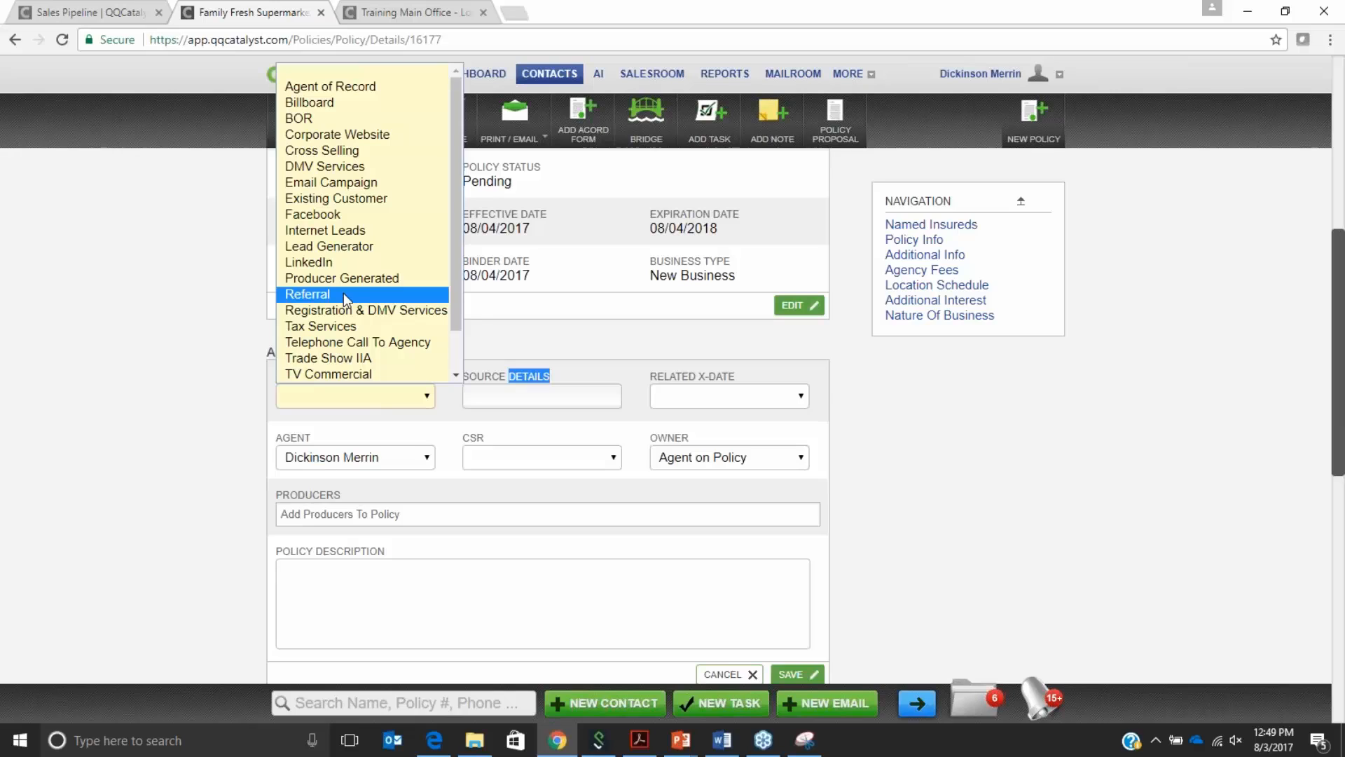
pyautogui.click(360, 248)
pyautogui.click(335, 396)
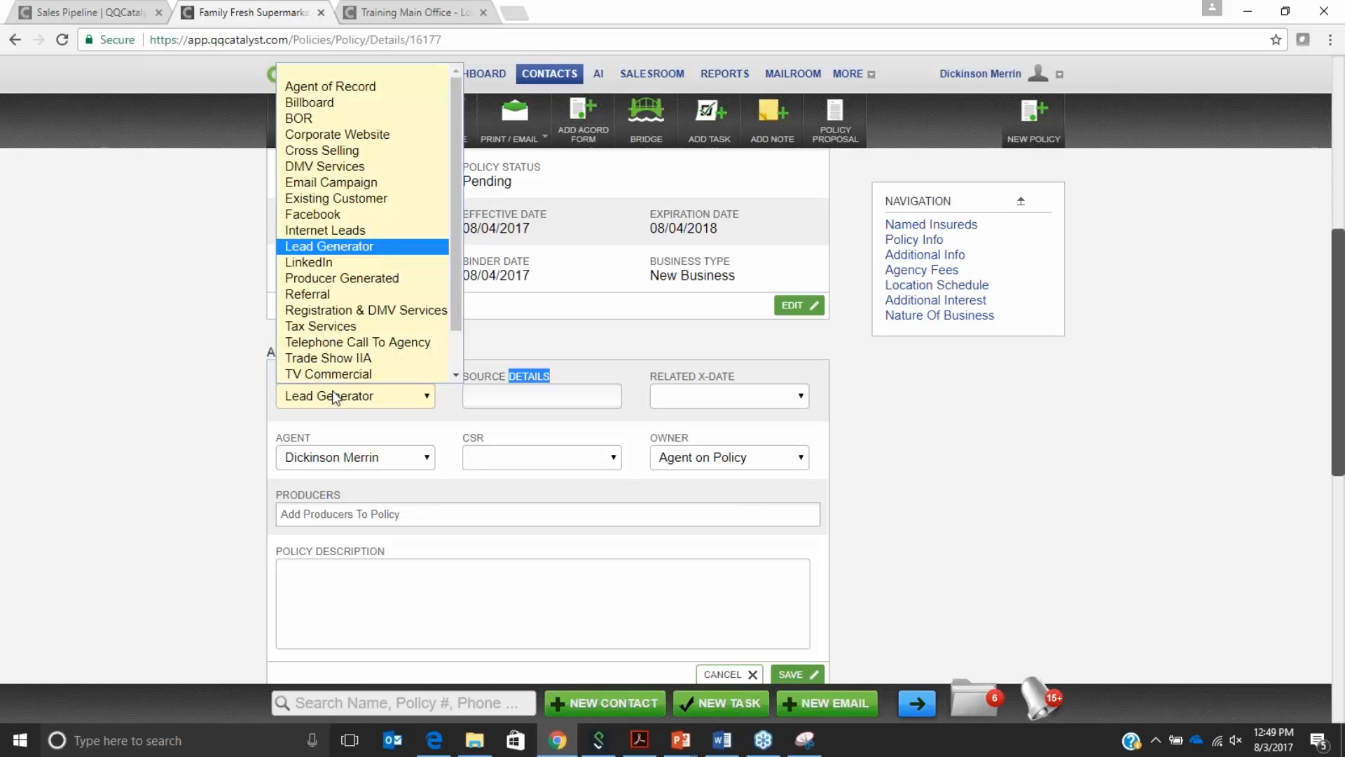
pyautogui.click(330, 230)
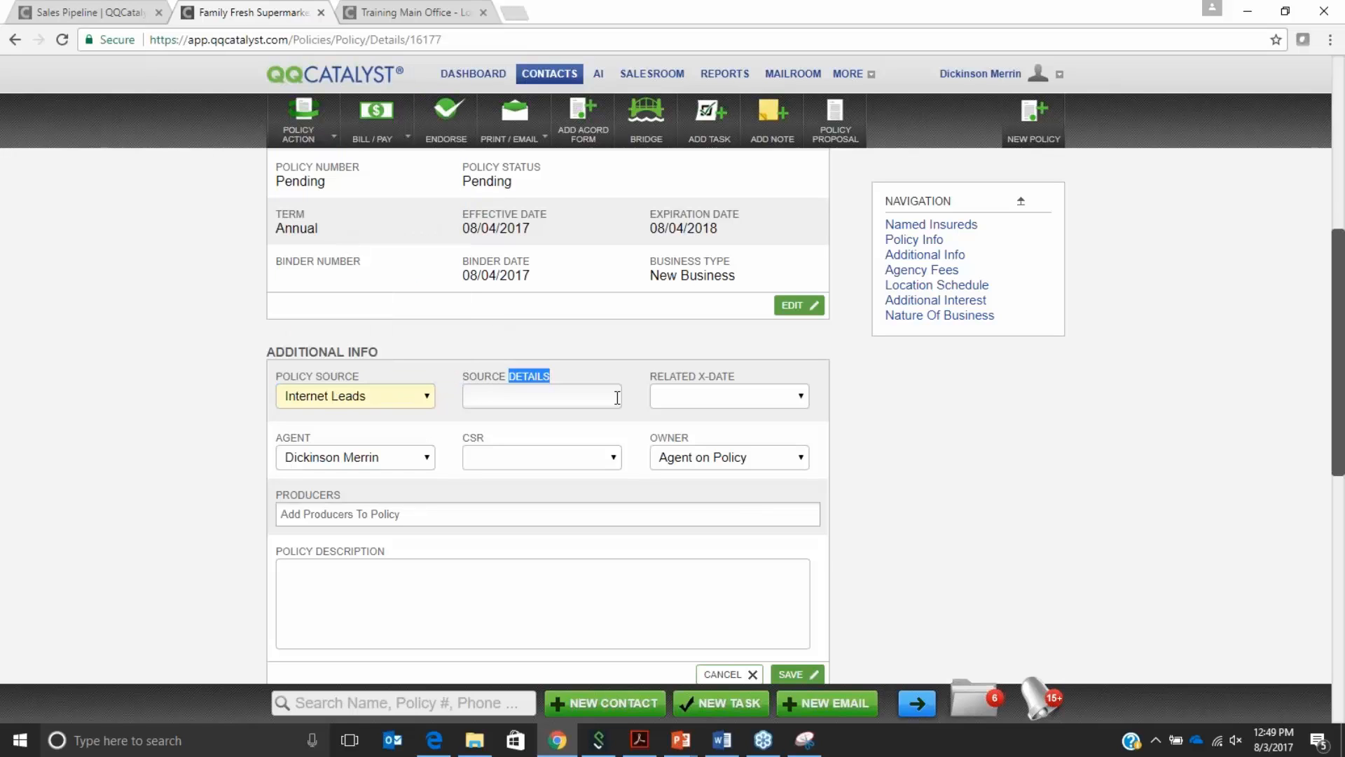
# - Check the empty Source Details field and discard the additional info edits
pyautogui.click(851, 586)
pyautogui.click(518, 399)
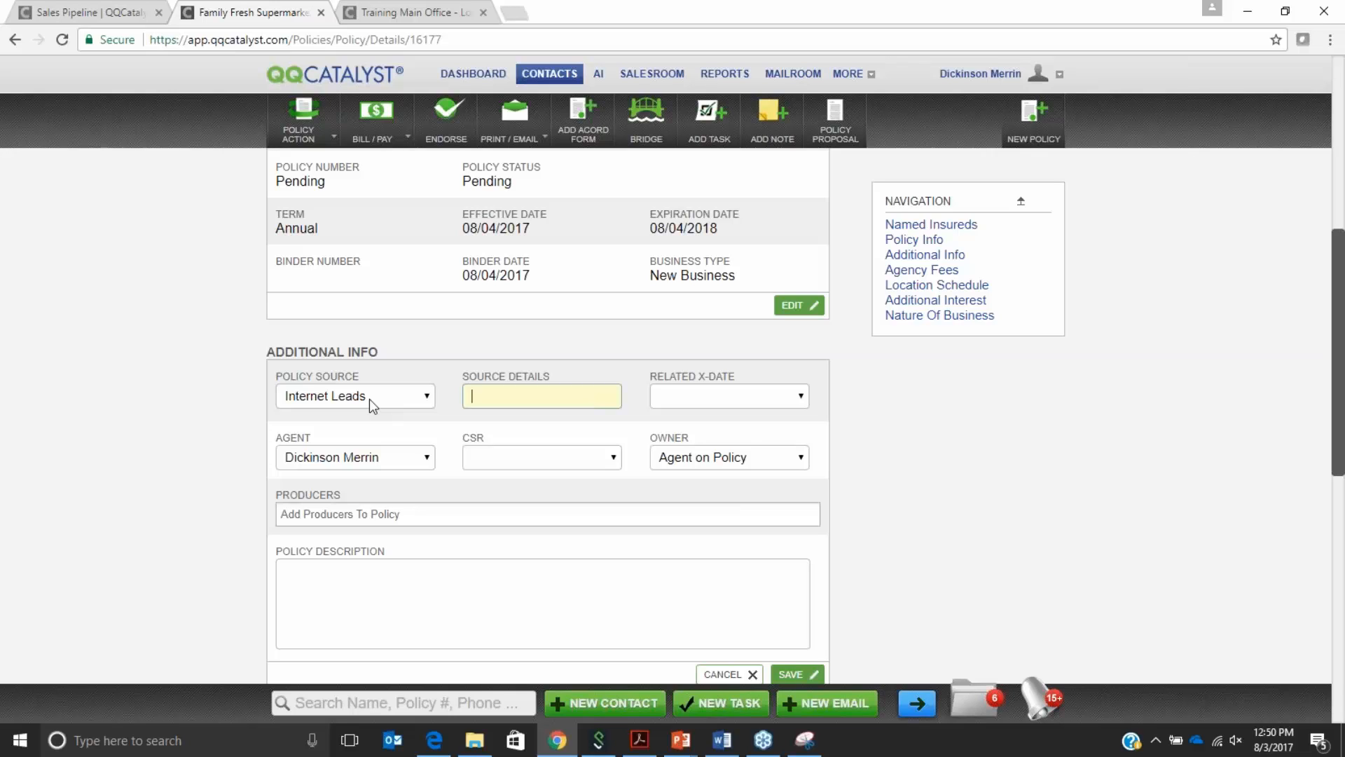
pyautogui.click(886, 477)
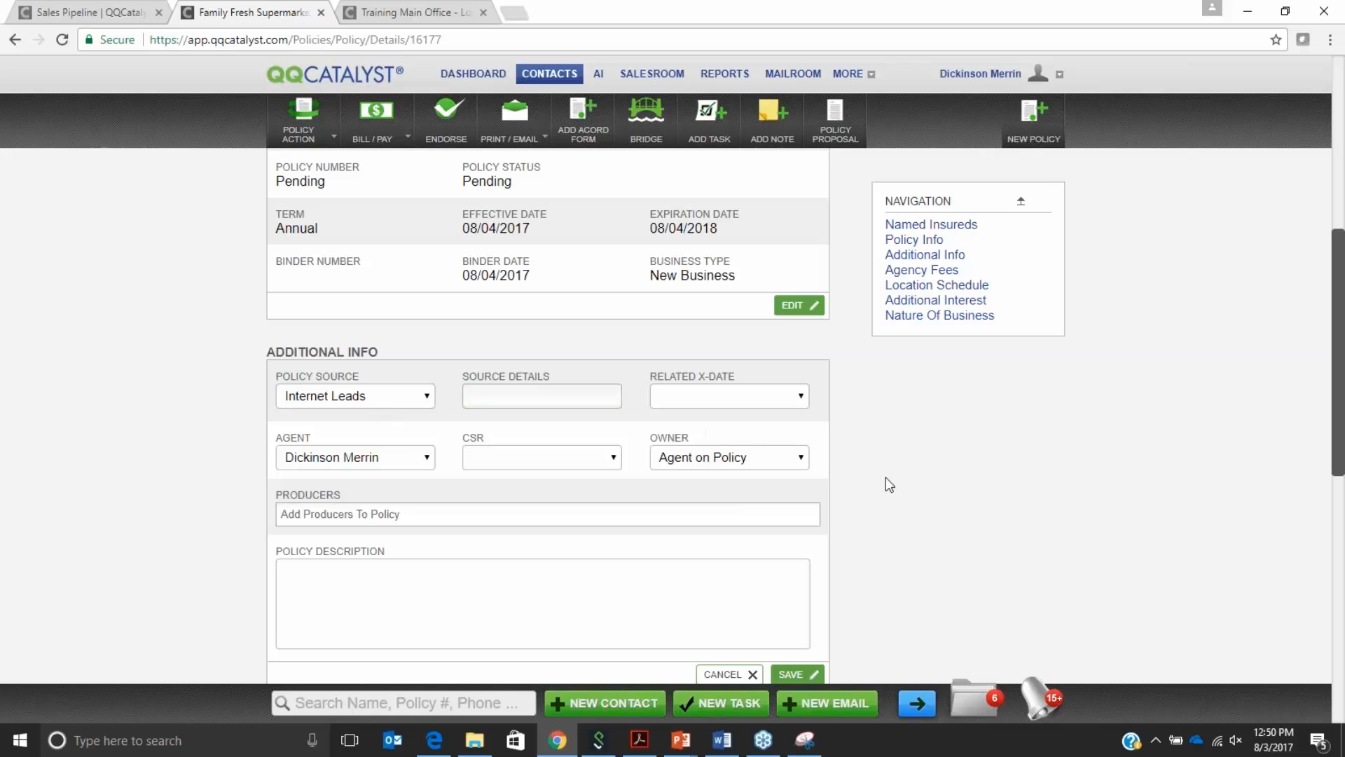
pyautogui.scroll(-2, 886, 462)
pyautogui.click(728, 568)
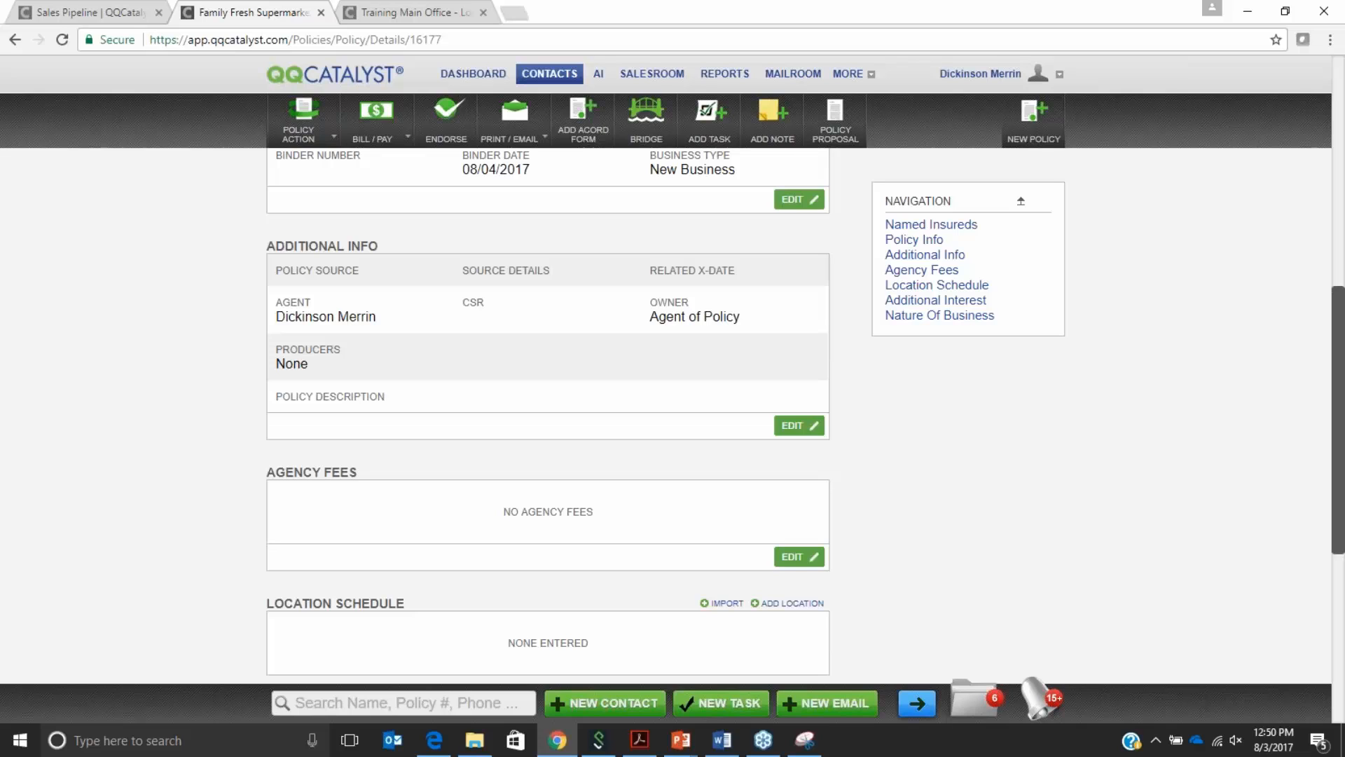
# - Switch back to the Sales Pipeline browser tab, dismiss the close date options and show the Salesroom metrics view
pyautogui.scroll(8, 947, 479)
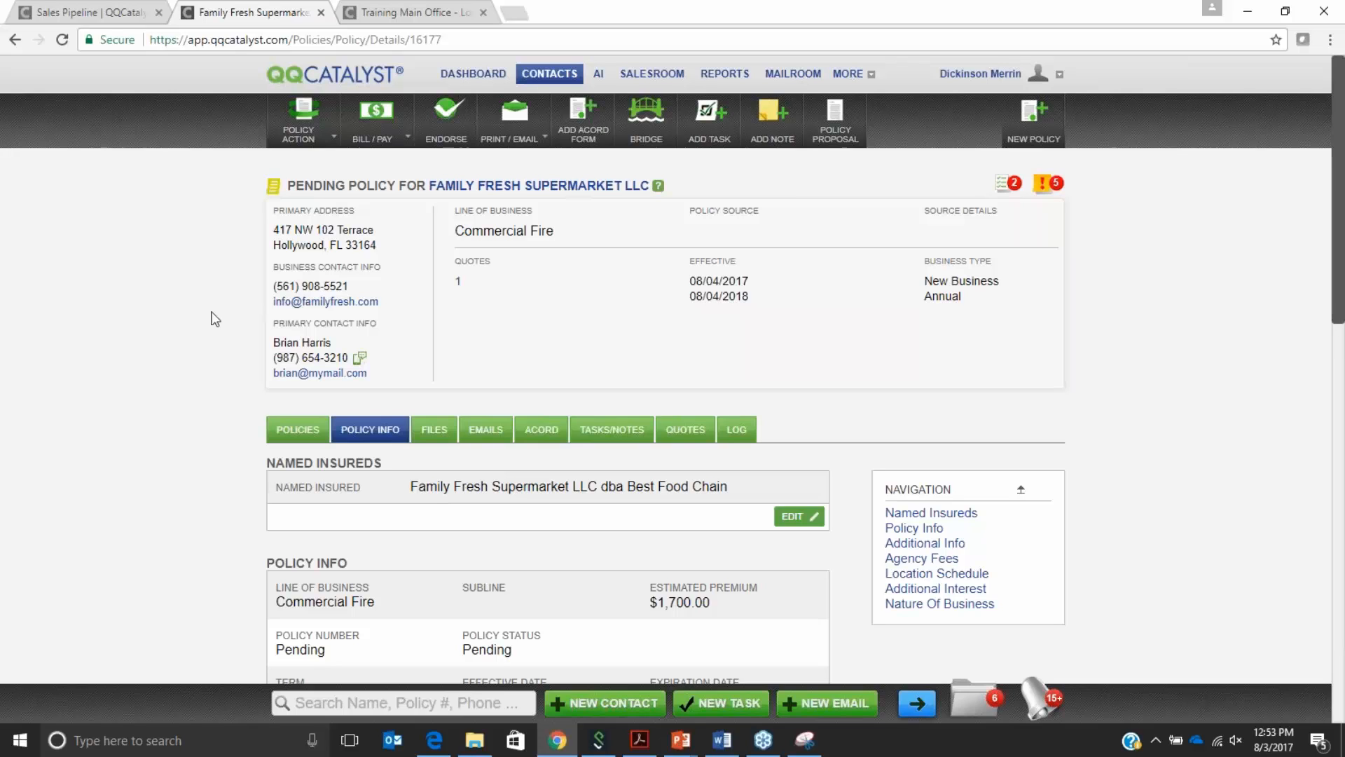
pyautogui.click(106, 13)
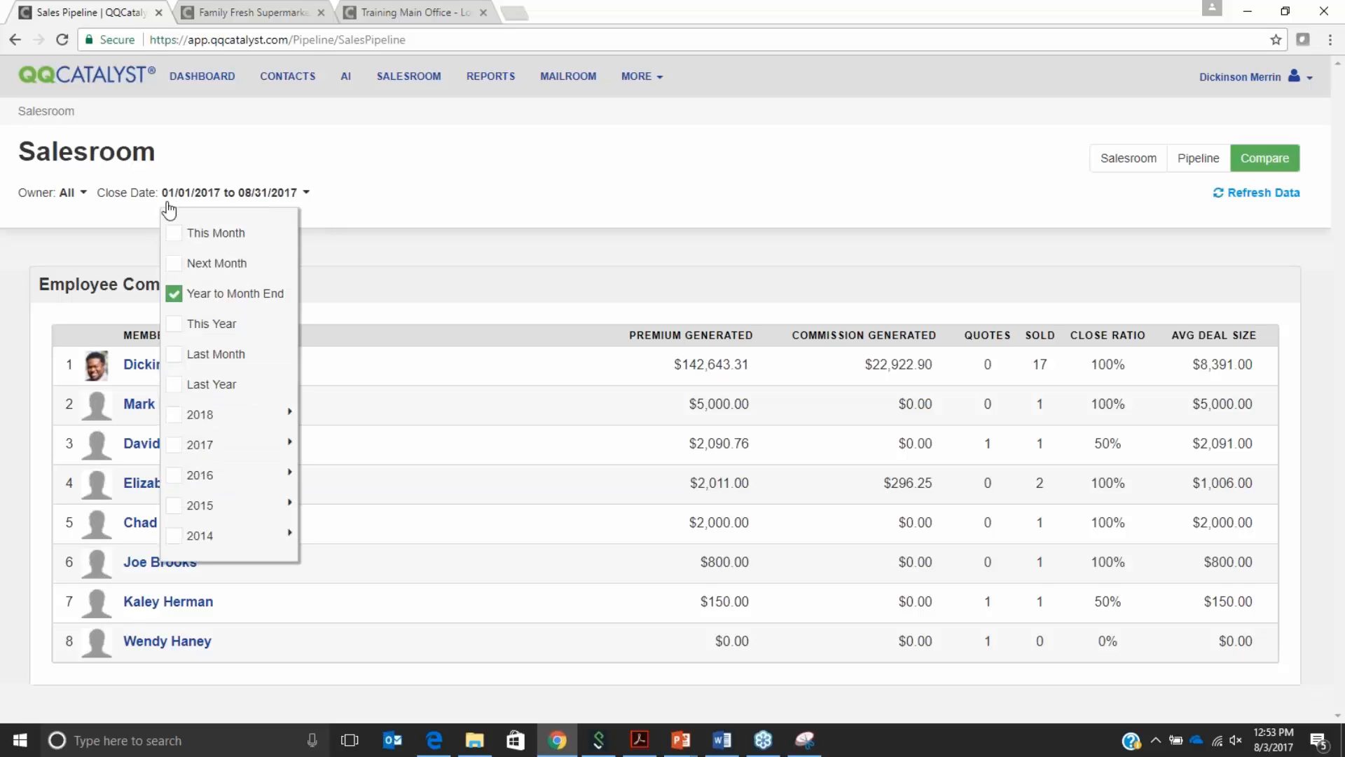
pyautogui.moveTo(204, 203)
pyautogui.click(369, 230)
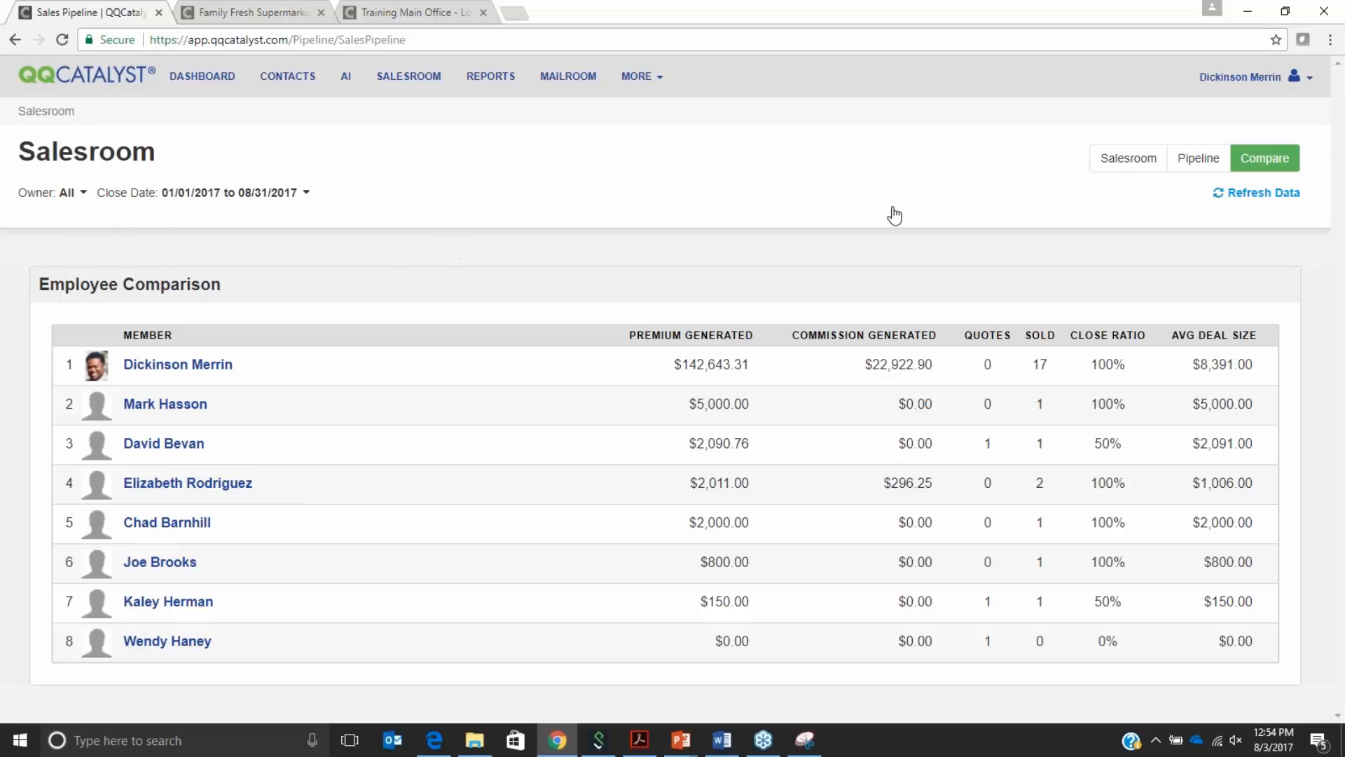
pyautogui.click(1121, 164)
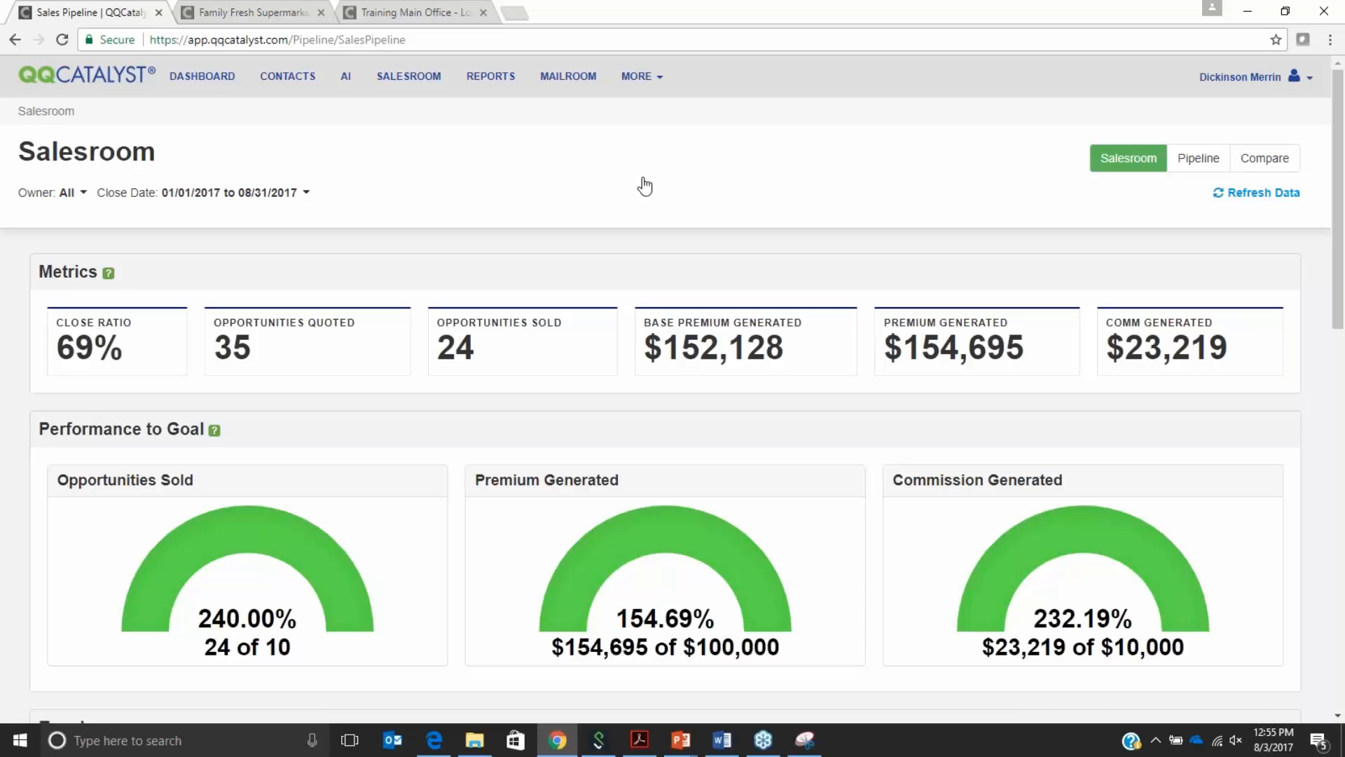
# - Open the reports list in the location preferences browser tab and search it for "quote activi"
pyautogui.click(407, 14)
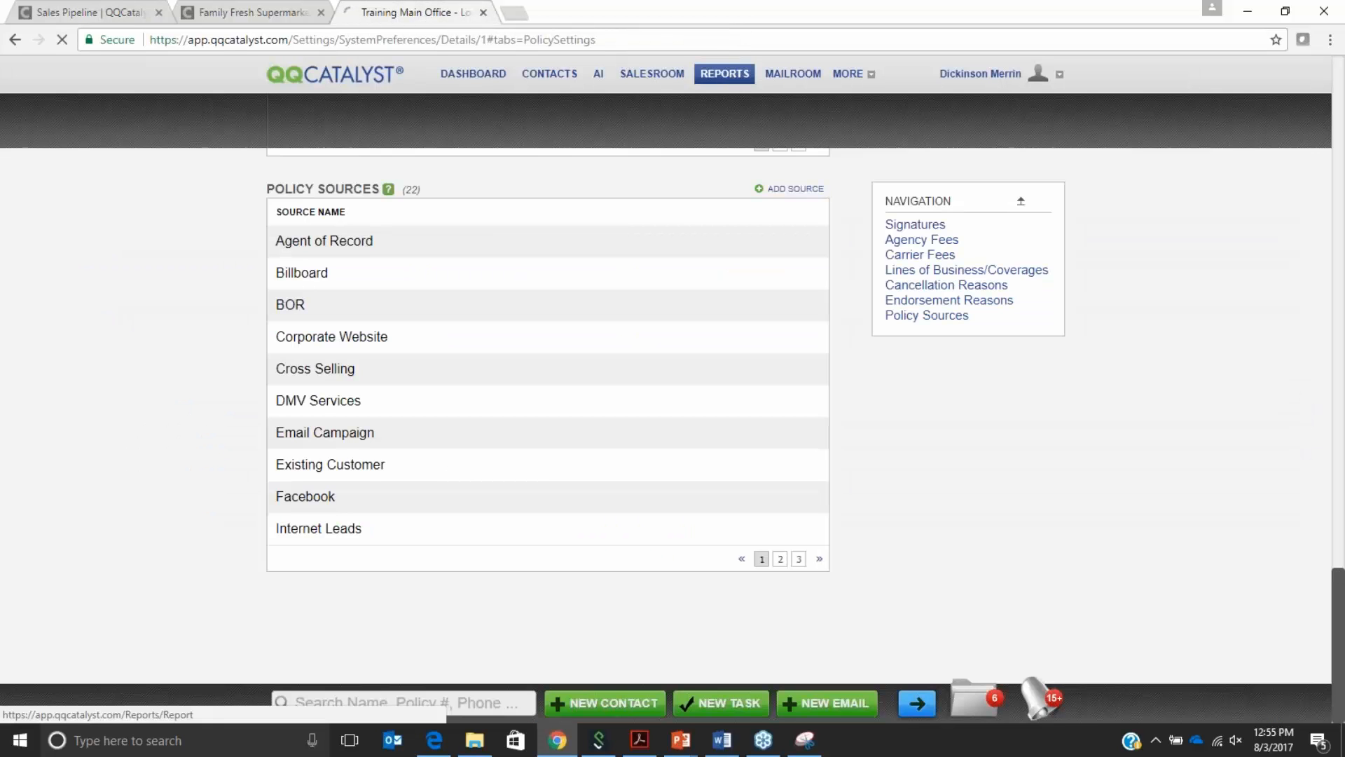
pyautogui.click(724, 74)
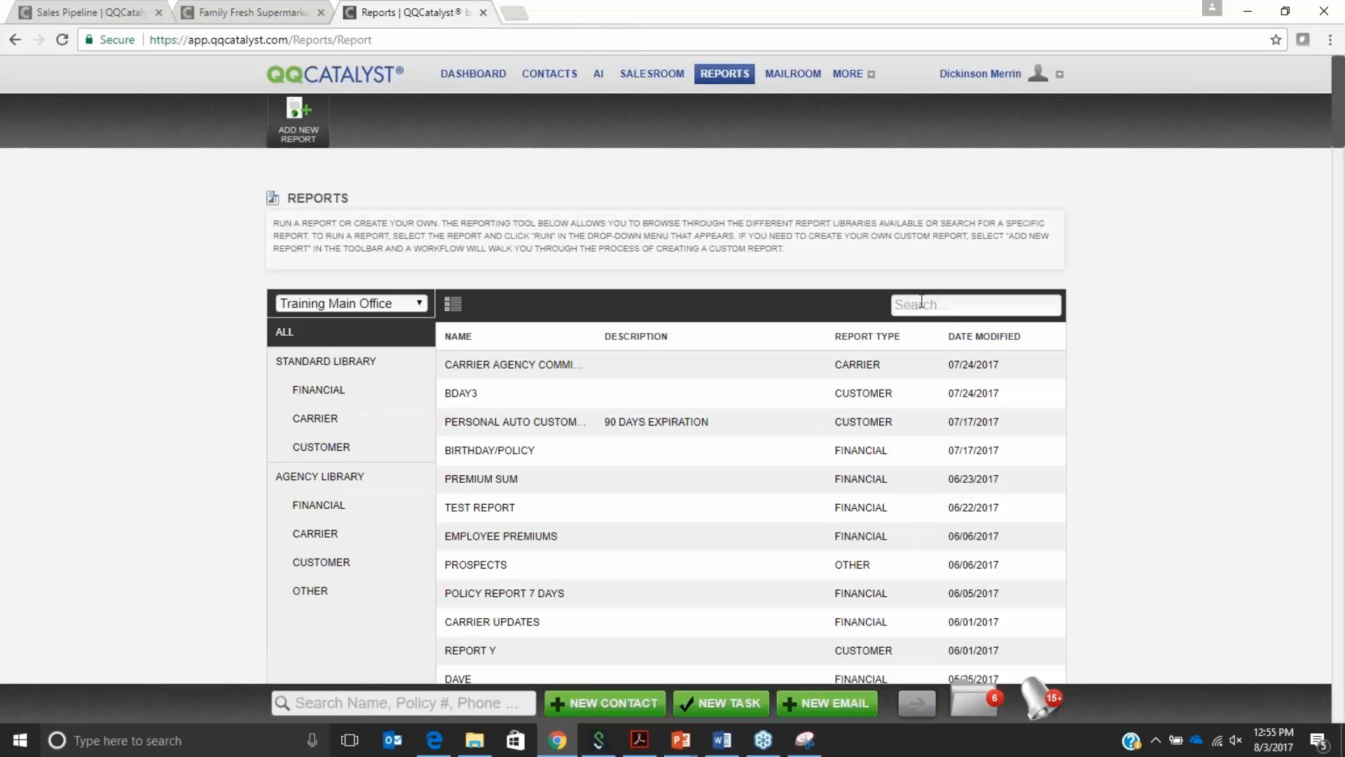
pyautogui.click(920, 302)
pyautogui.write('q')
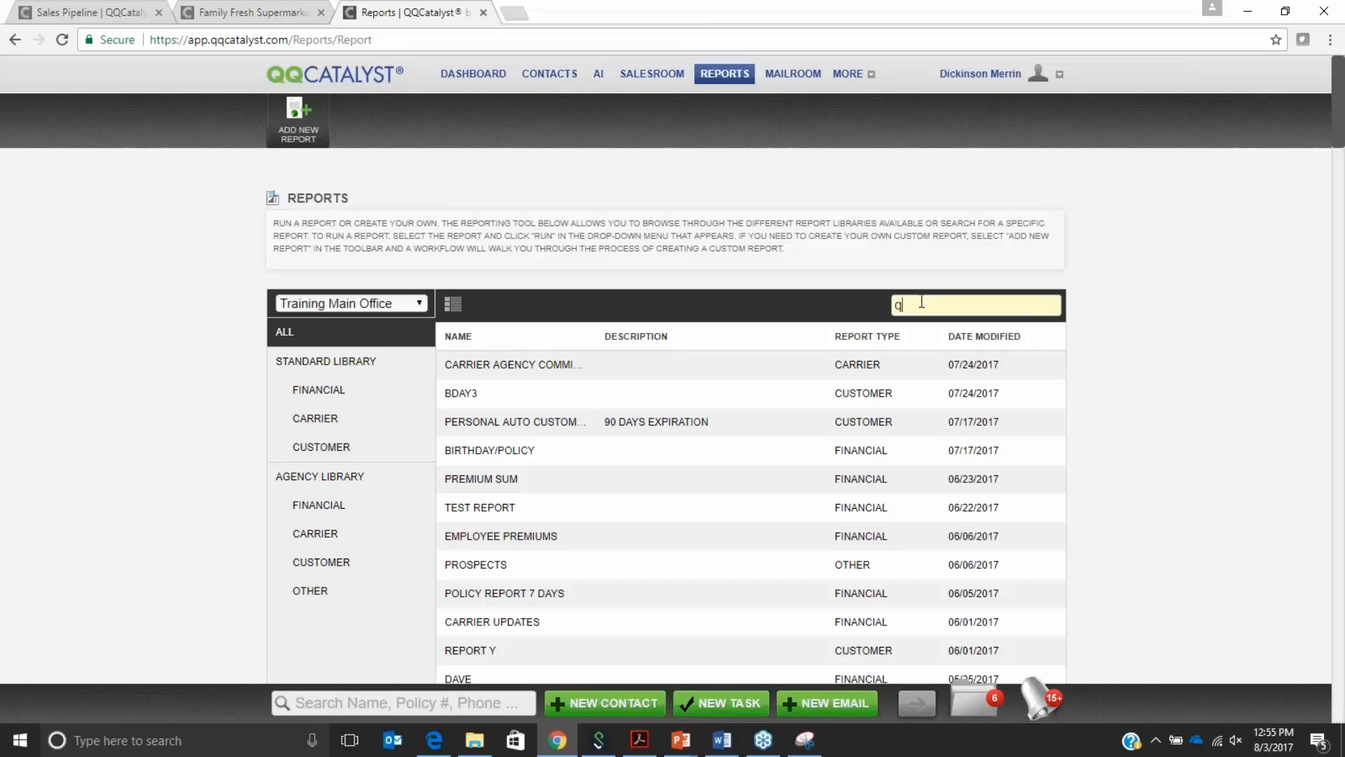
pyautogui.write('uote activi')
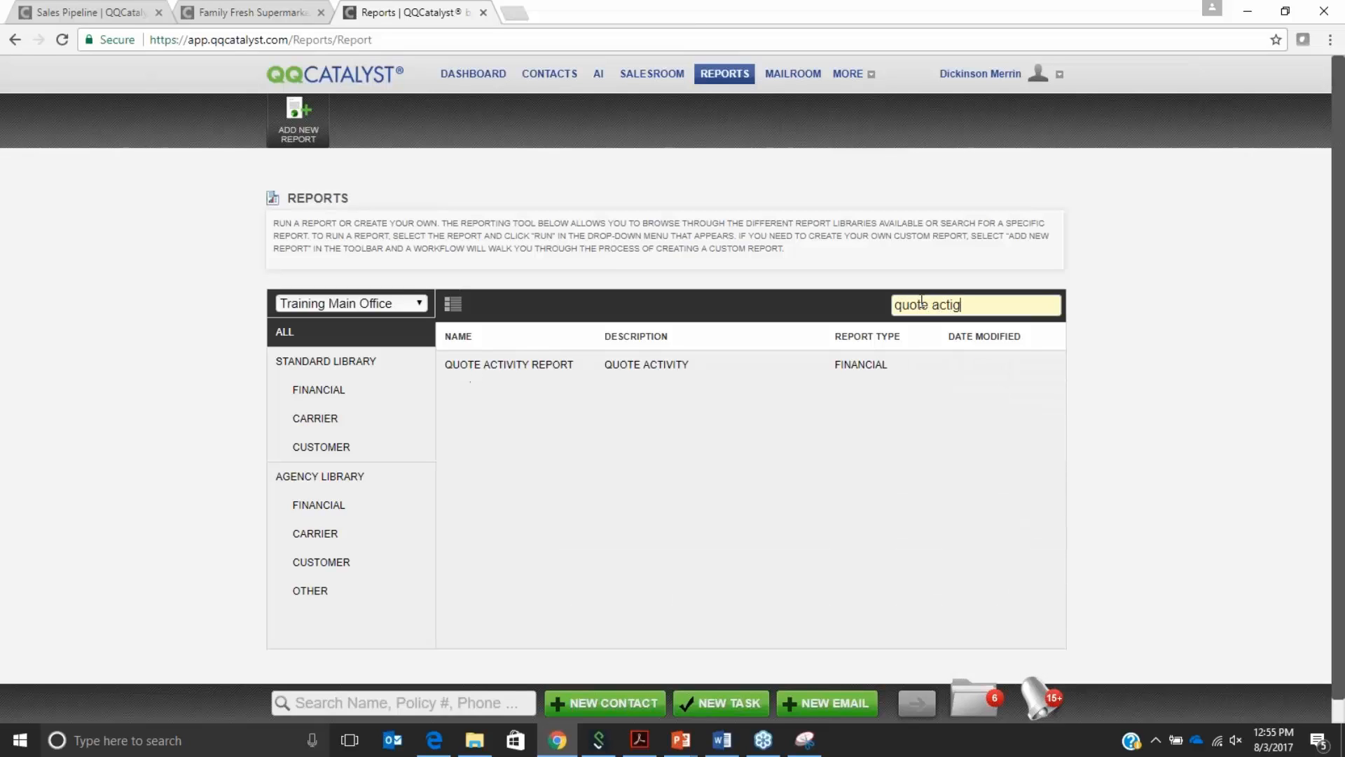
# - Open the Quote Activity Report's run options, try New Business as the business type and cancel the report
pyautogui.click(539, 364)
pyautogui.click(523, 397)
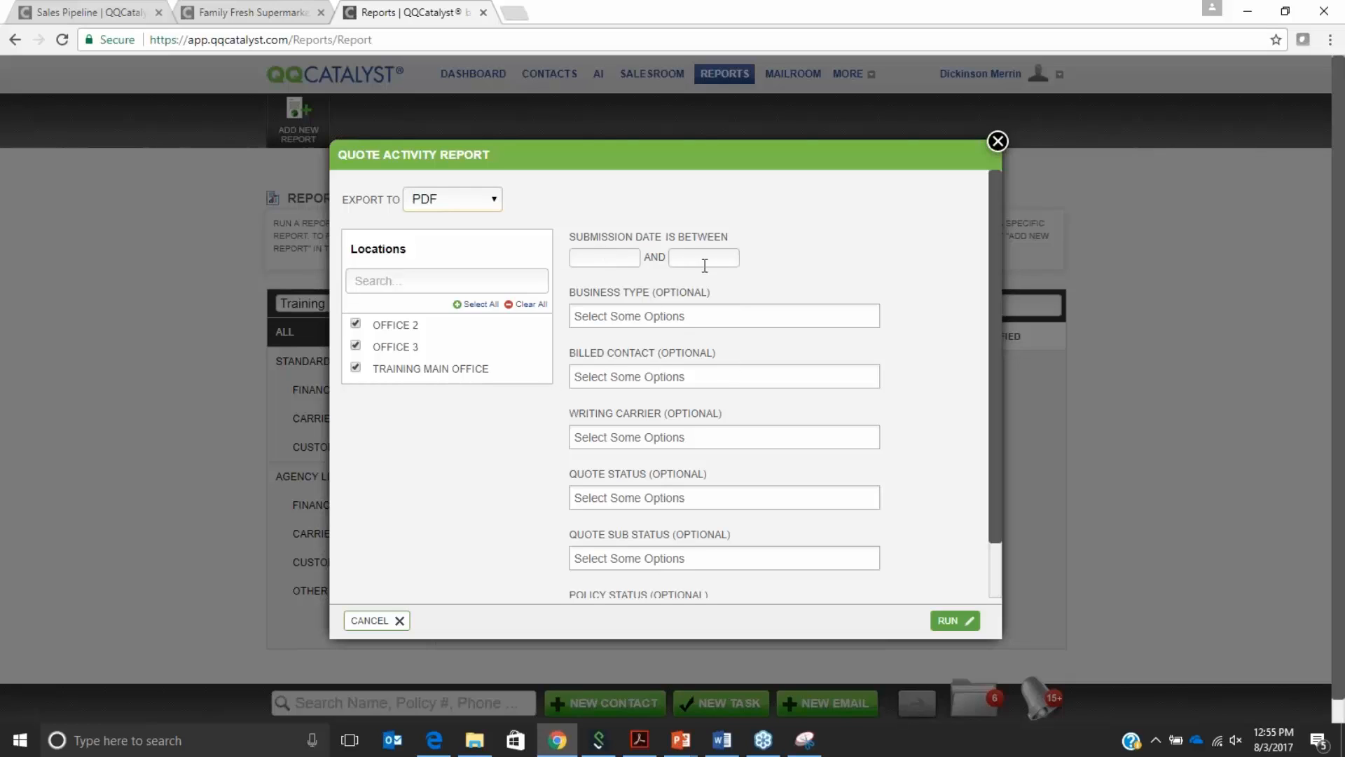
pyautogui.click(591, 321)
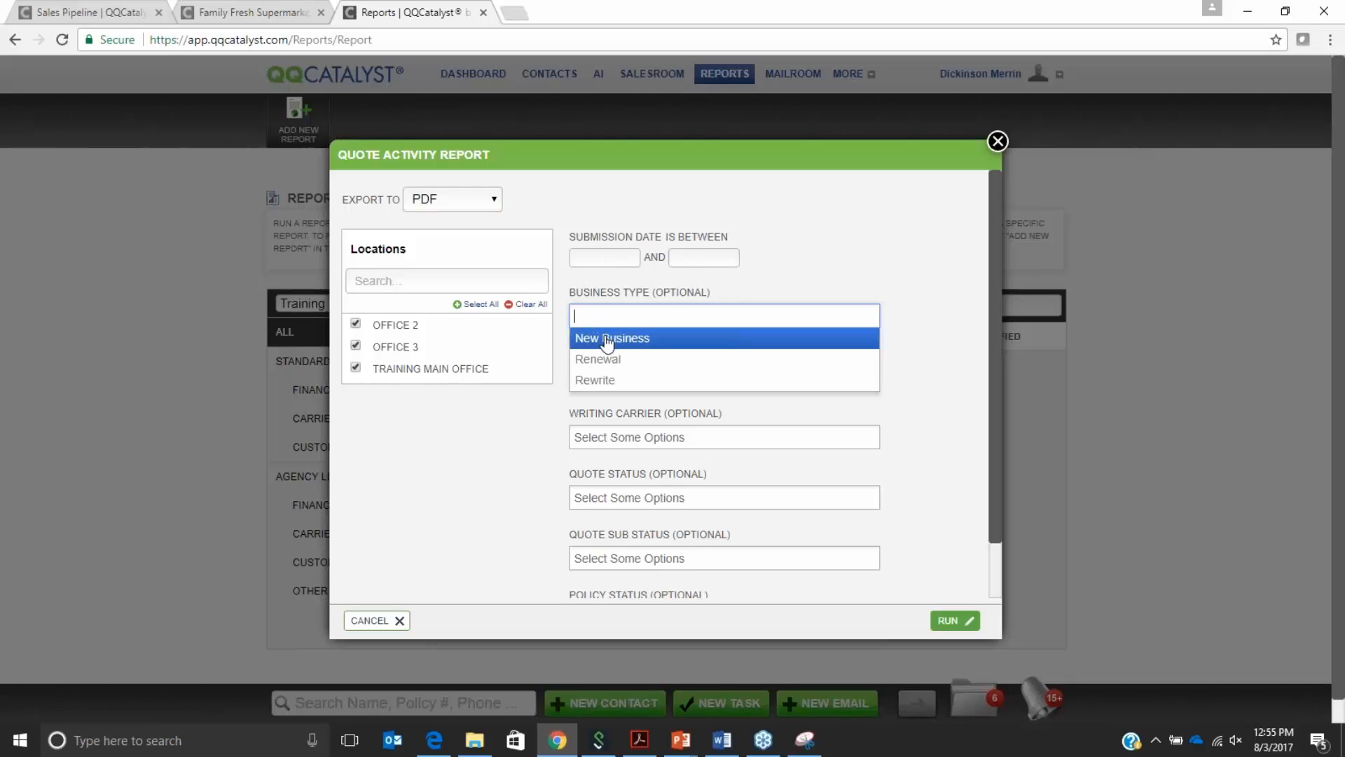
pyautogui.click(607, 339)
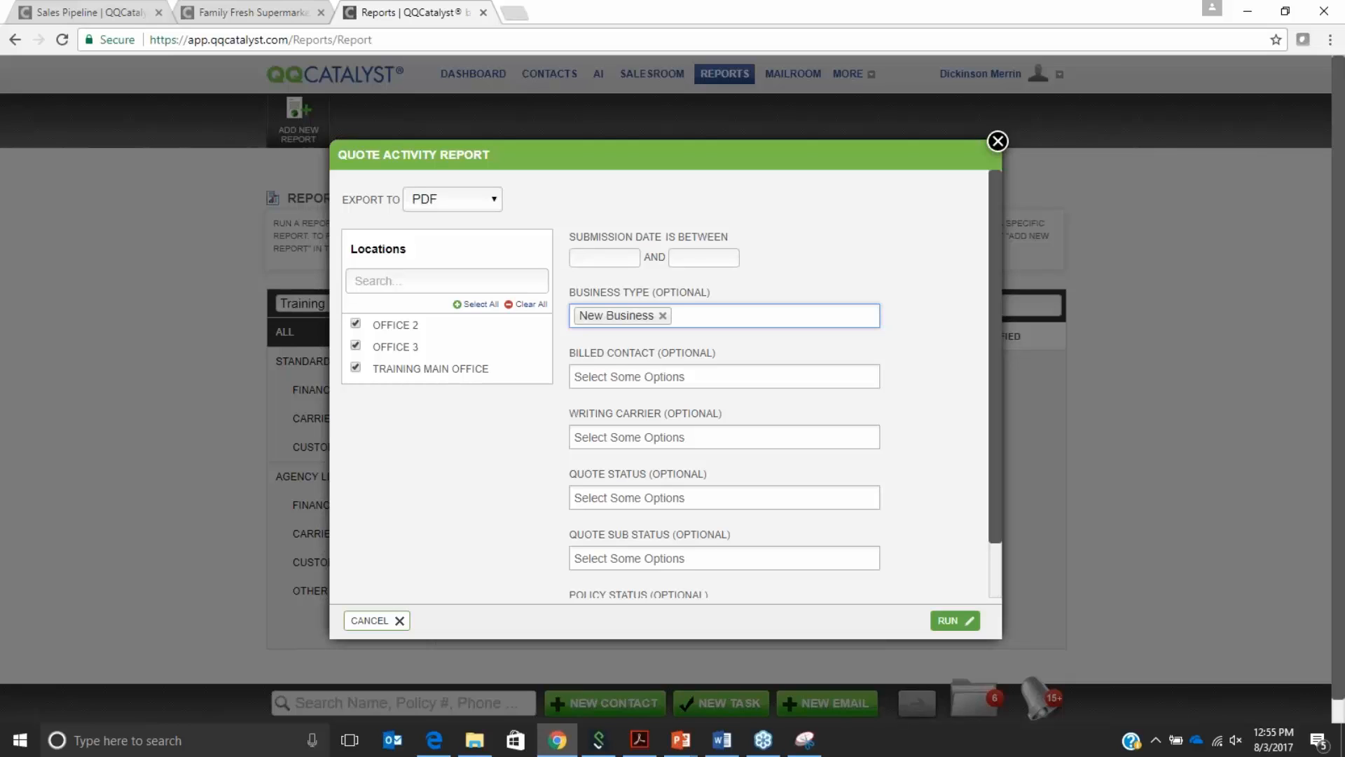
pyautogui.click(375, 621)
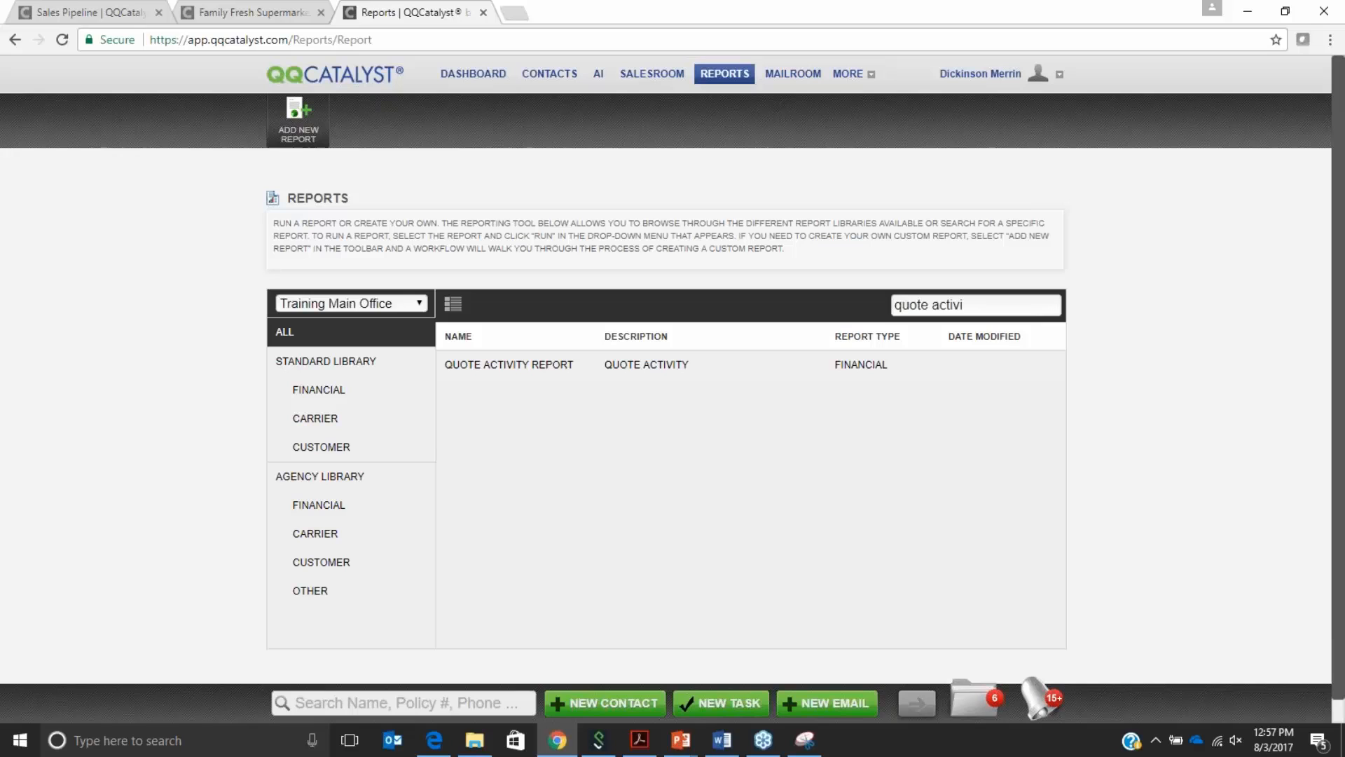
# - Return to the Sales Pipeline browser tab and set the Salesroom close date range to Last Year
pyautogui.click(81, 15)
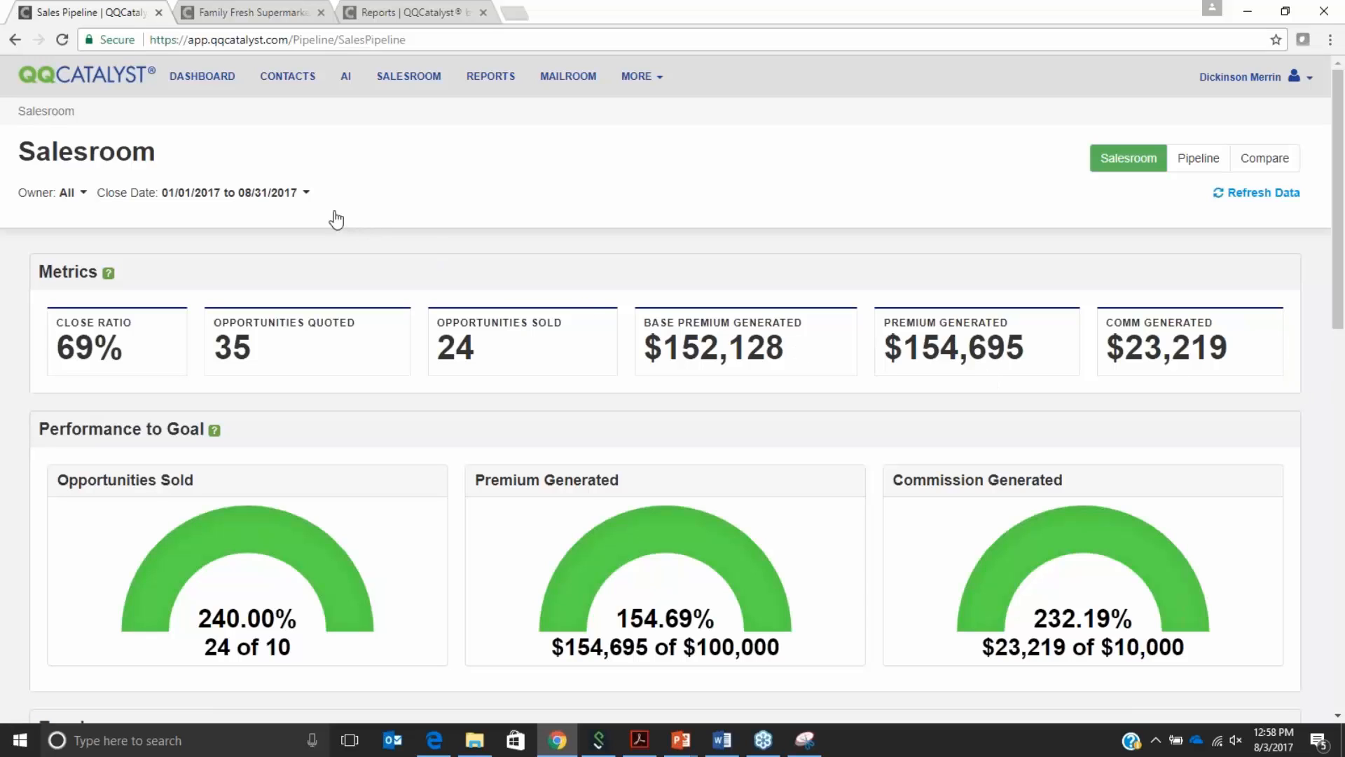
pyautogui.click(252, 196)
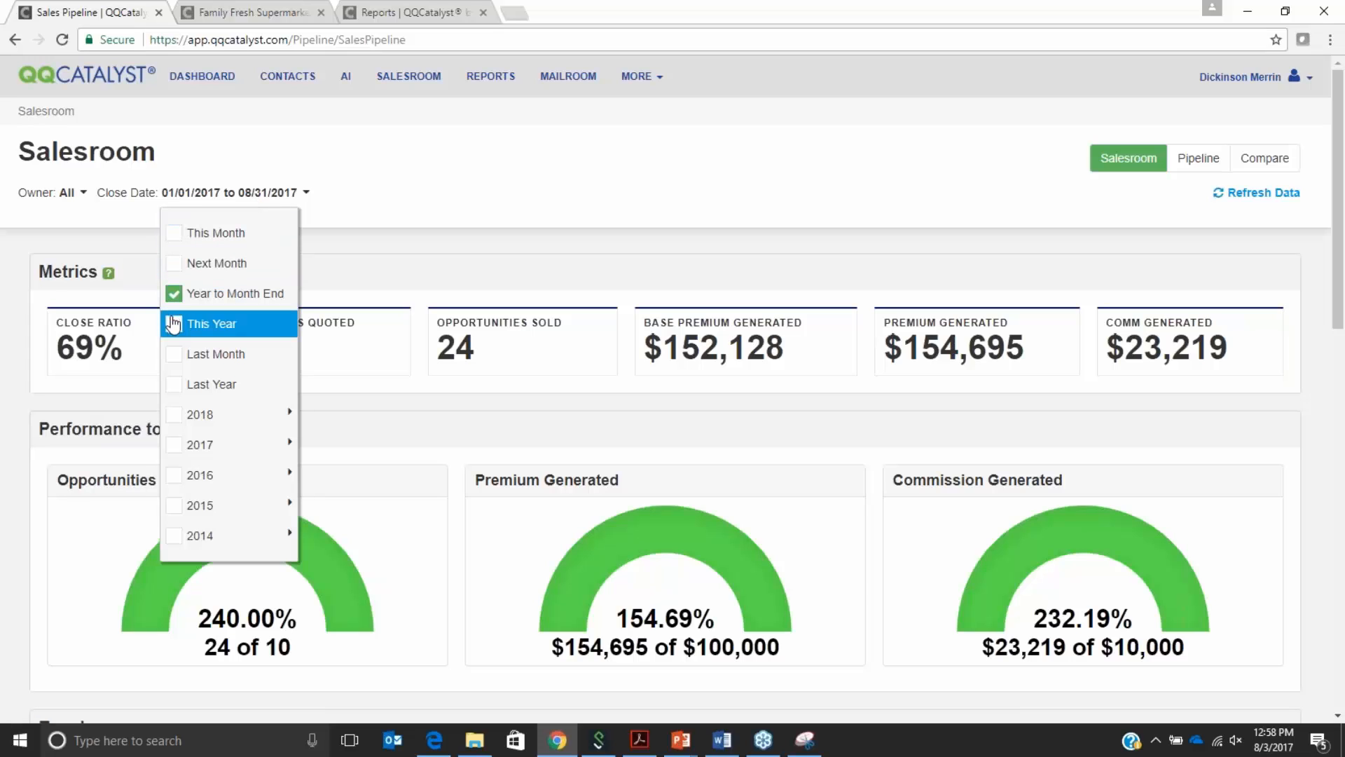
pyautogui.click(180, 385)
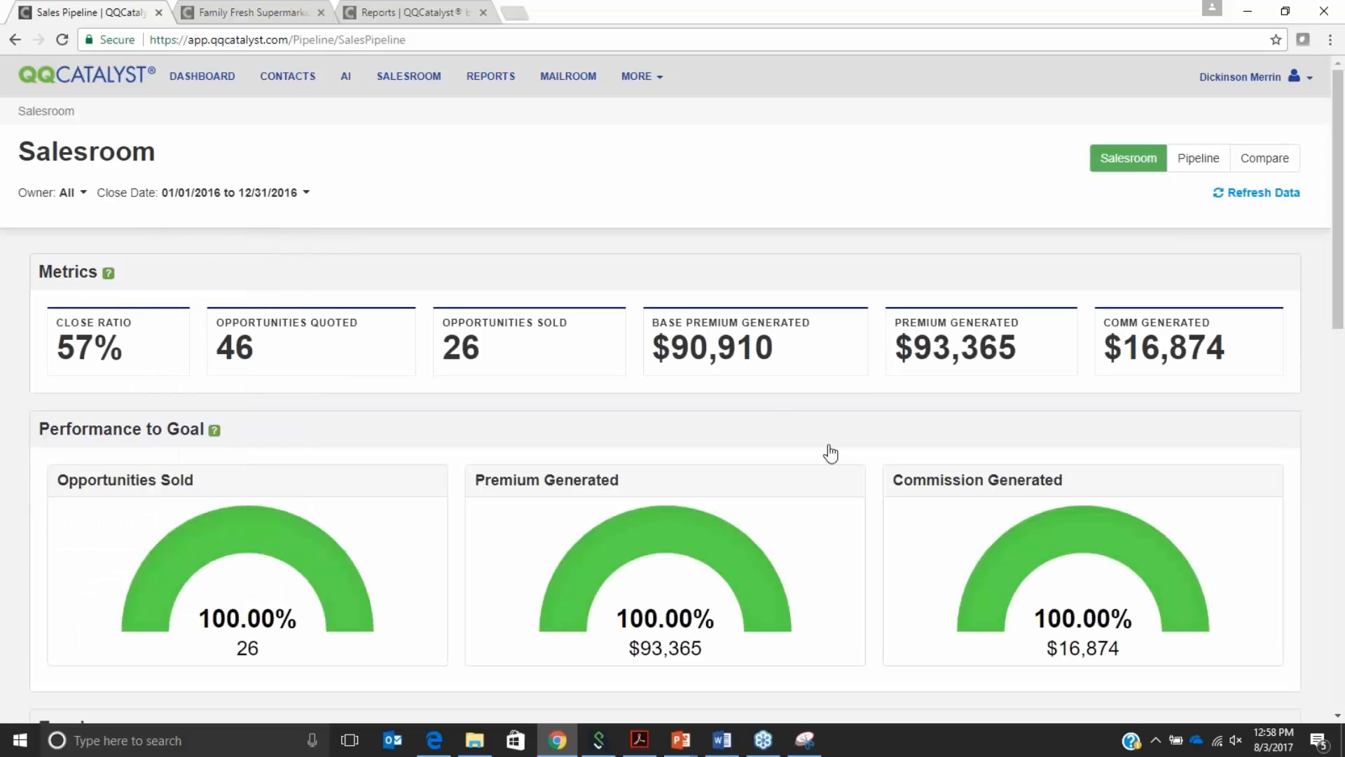
# - Show the Salesroom pipeline view and move the Dwelling Fire card from New Opportunity to Lost, confirming that the opportunity is voided
pyautogui.click(1222, 149)
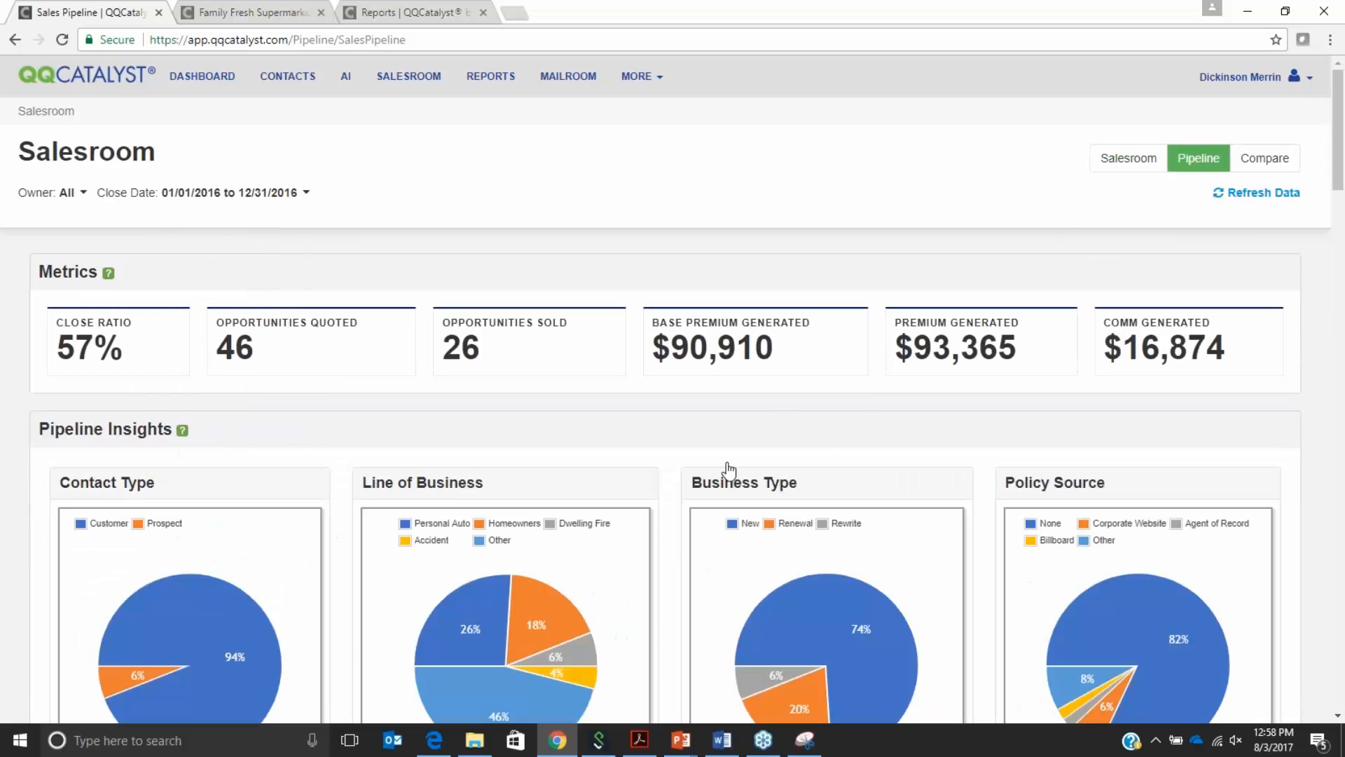
pyautogui.scroll(-10, 726, 471)
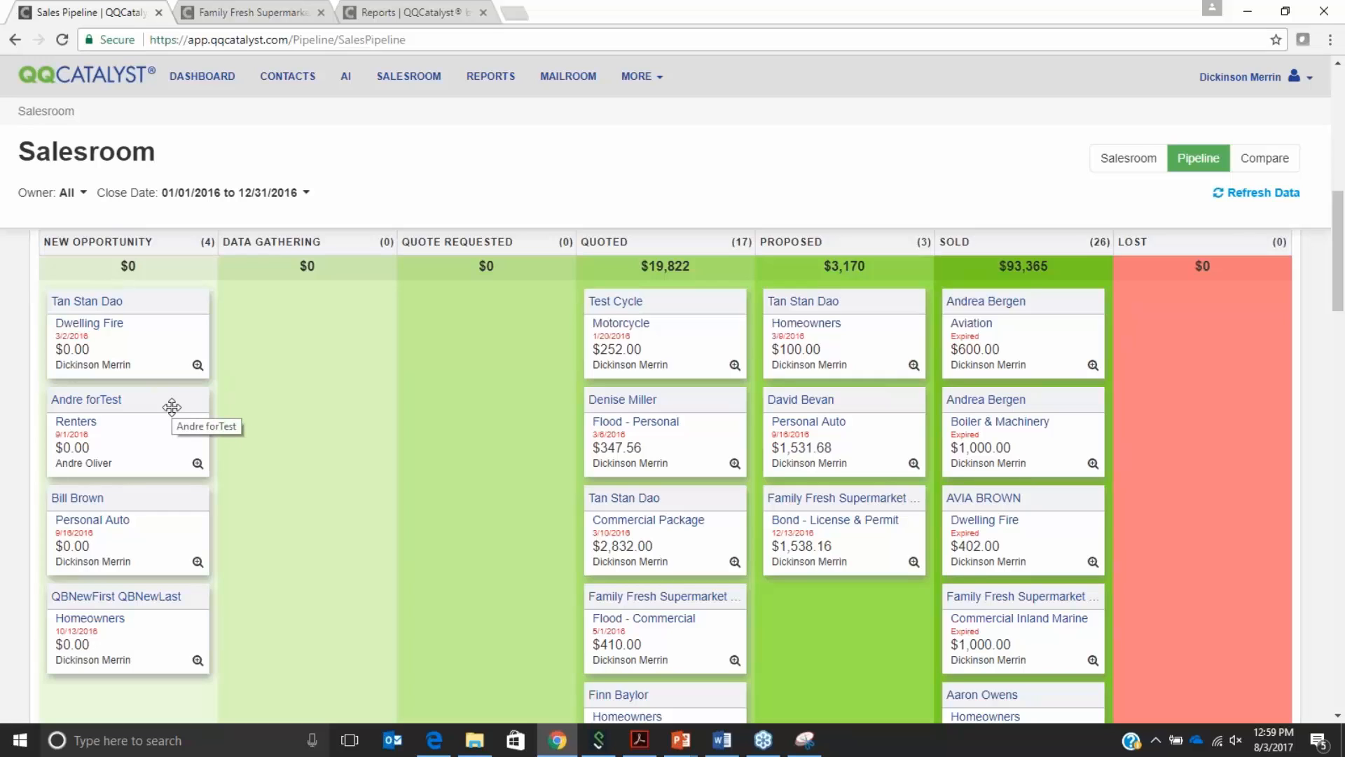
pyautogui.moveTo(159, 330); pyautogui.dragTo(1267, 322)
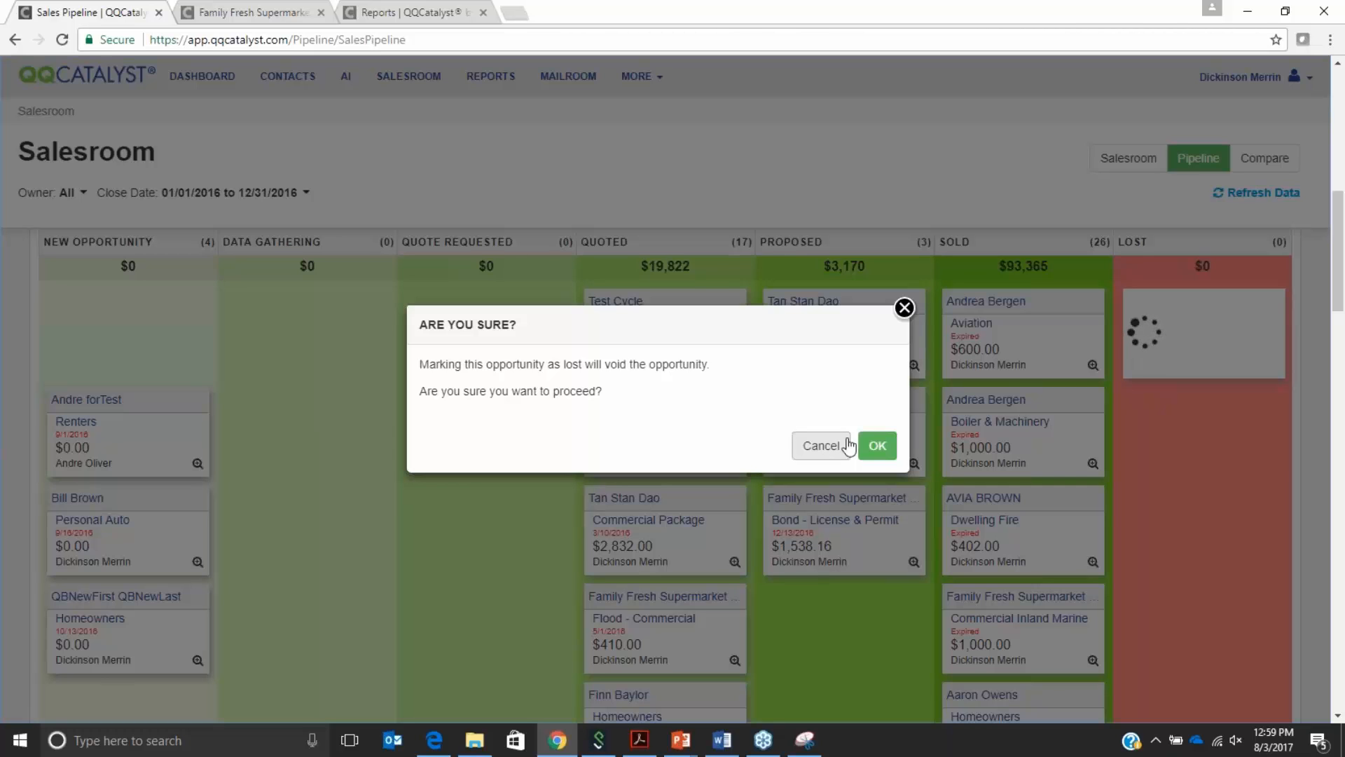
pyautogui.click(876, 446)
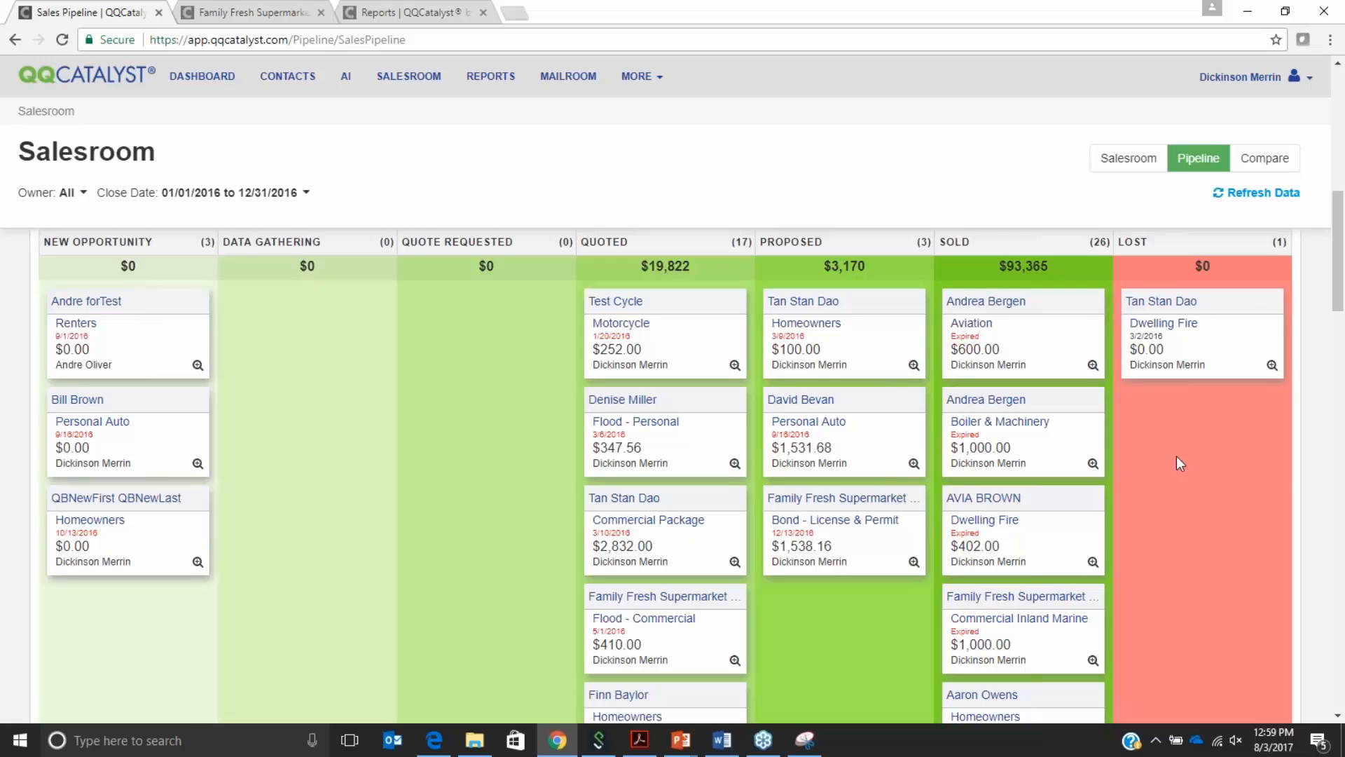
pyautogui.scroll(1, 1179, 463)
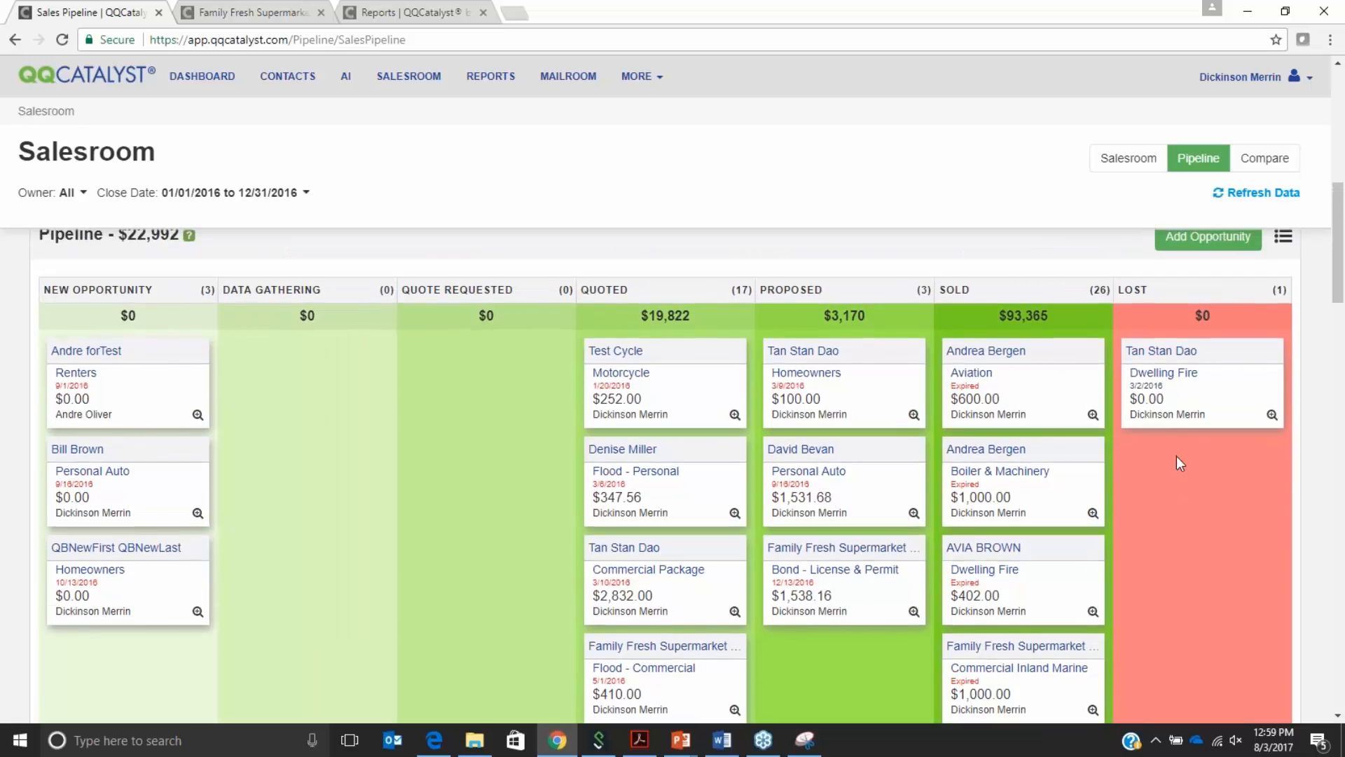
pyautogui.scroll(1, 1175, 456)
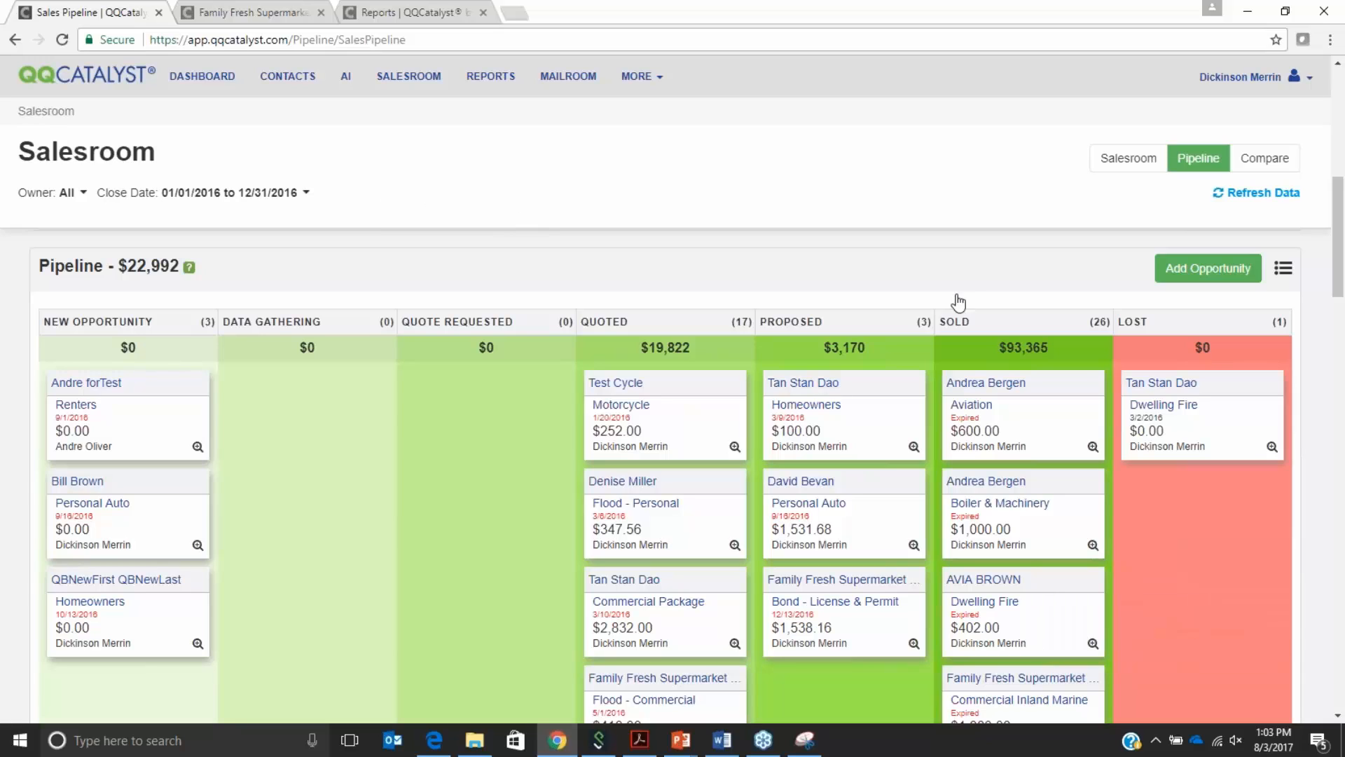
pyautogui.click(1263, 748)
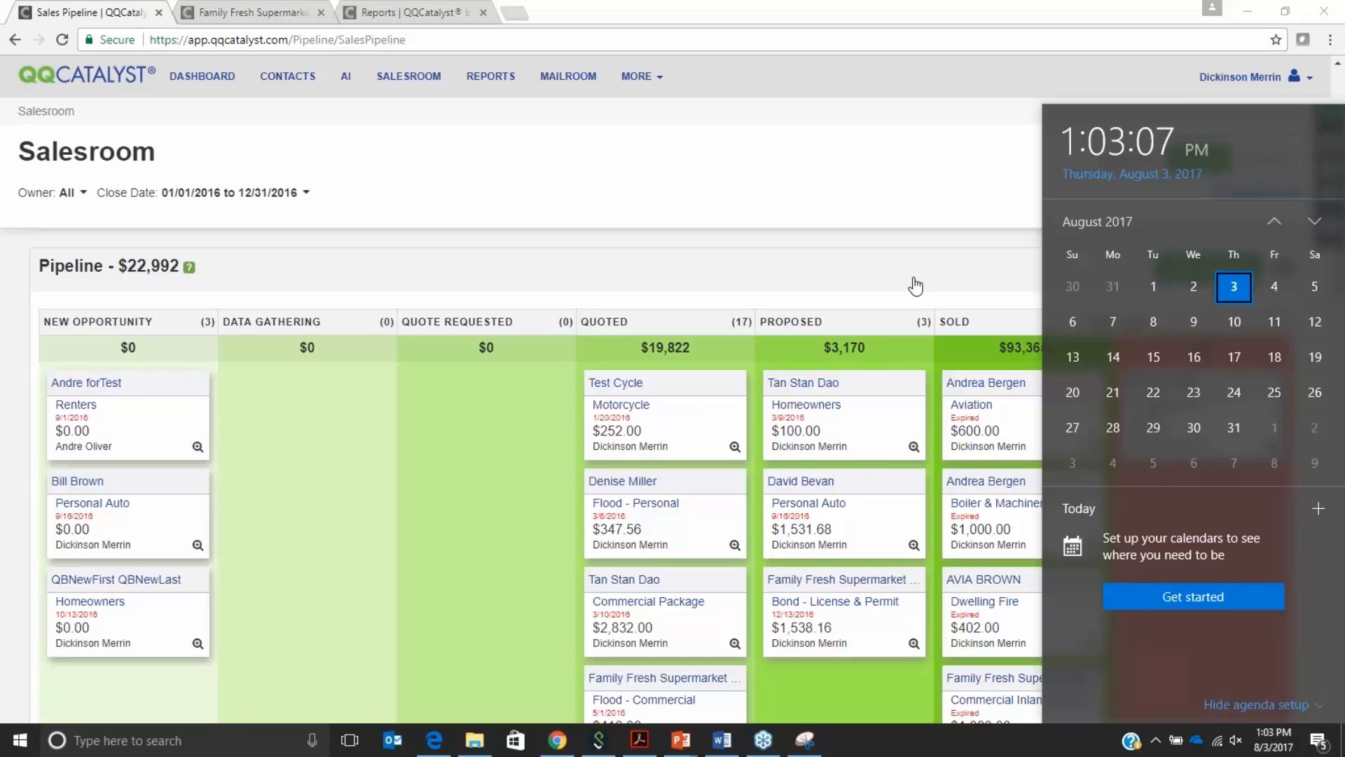
pyautogui.click(794, 214)
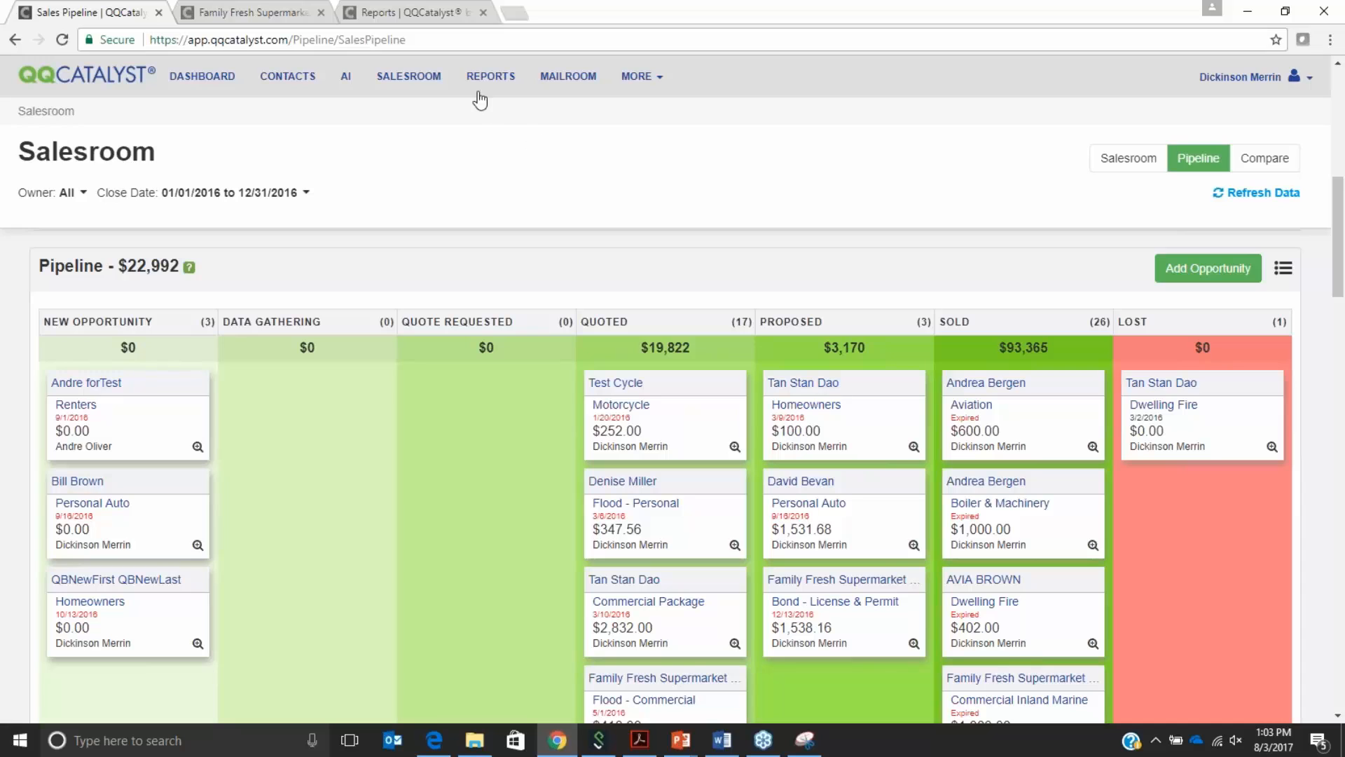
# - Open the Quote Activity Report's run options in the Reports browser tab and review its date, business type, carrier and status filters
pyautogui.click(384, 13)
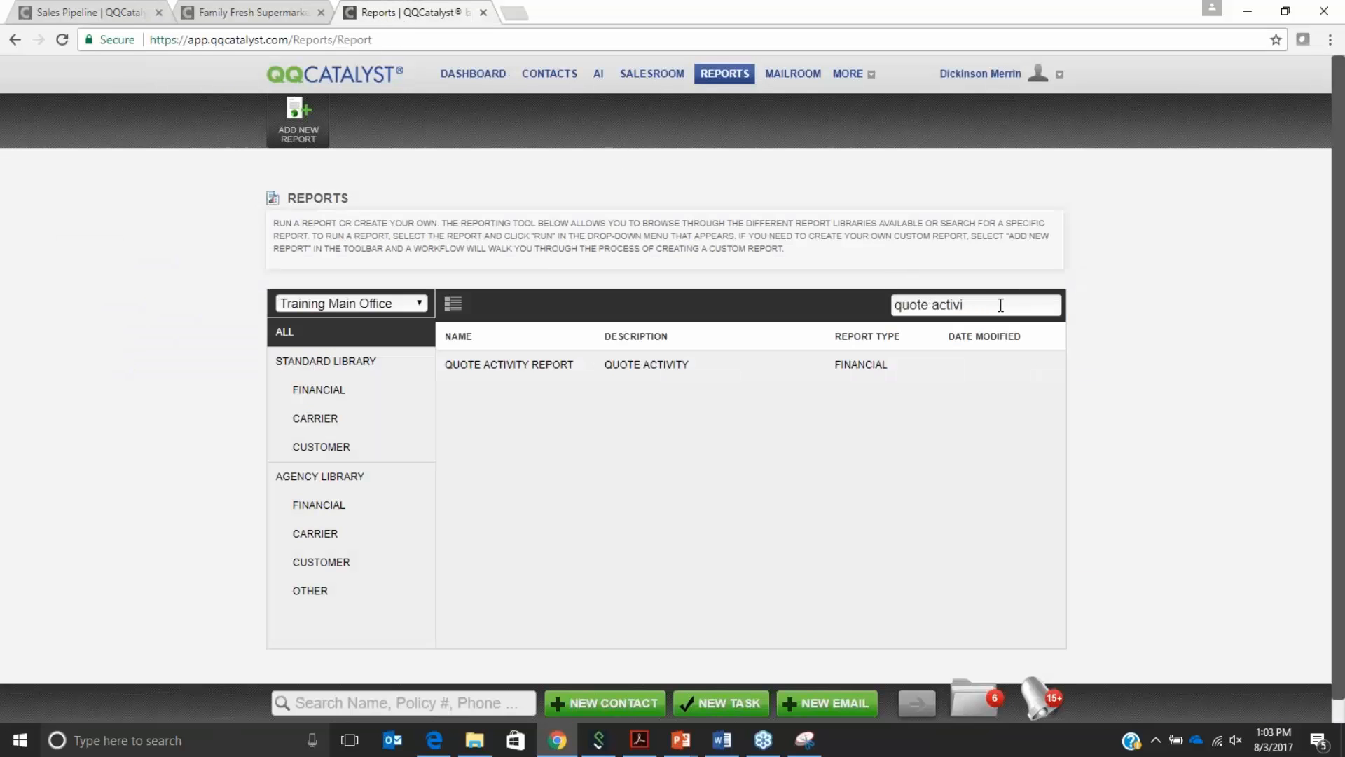
pyautogui.click(522, 366)
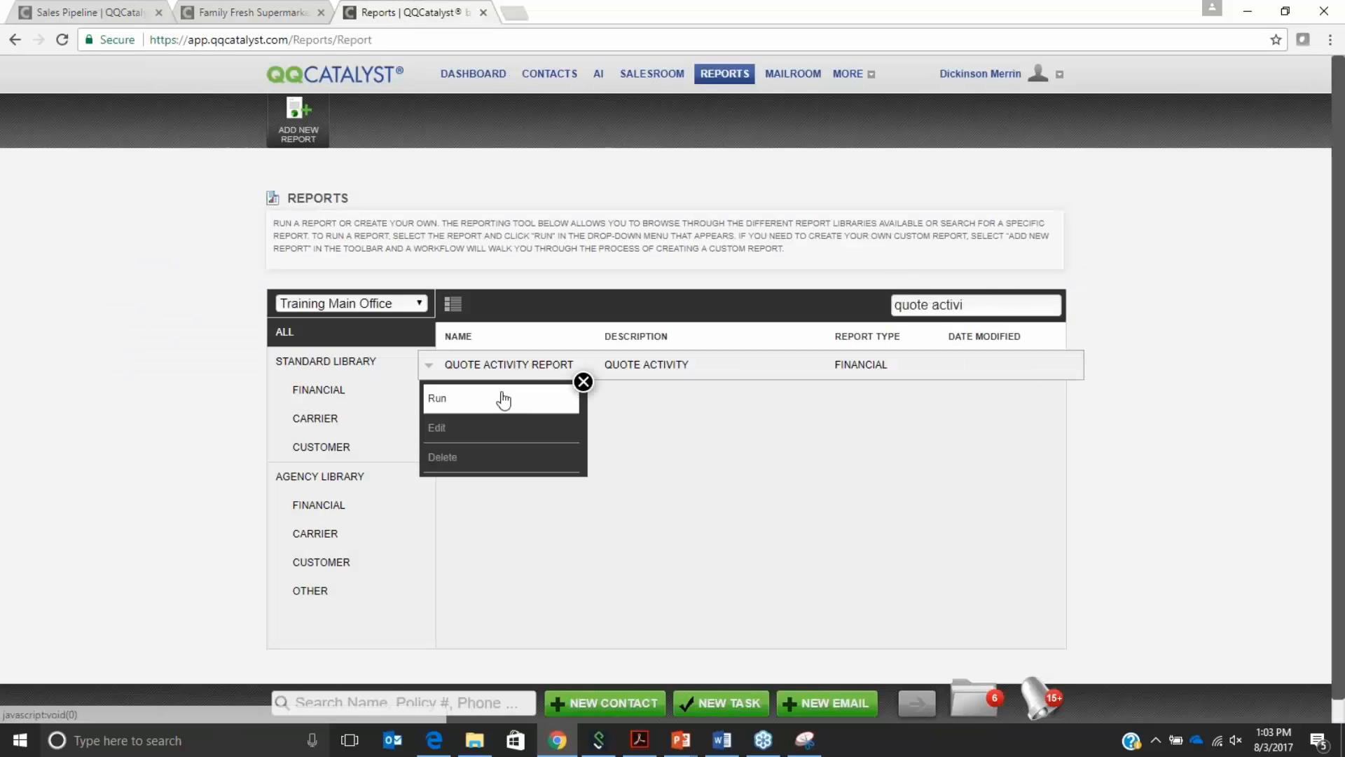
pyautogui.click(504, 398)
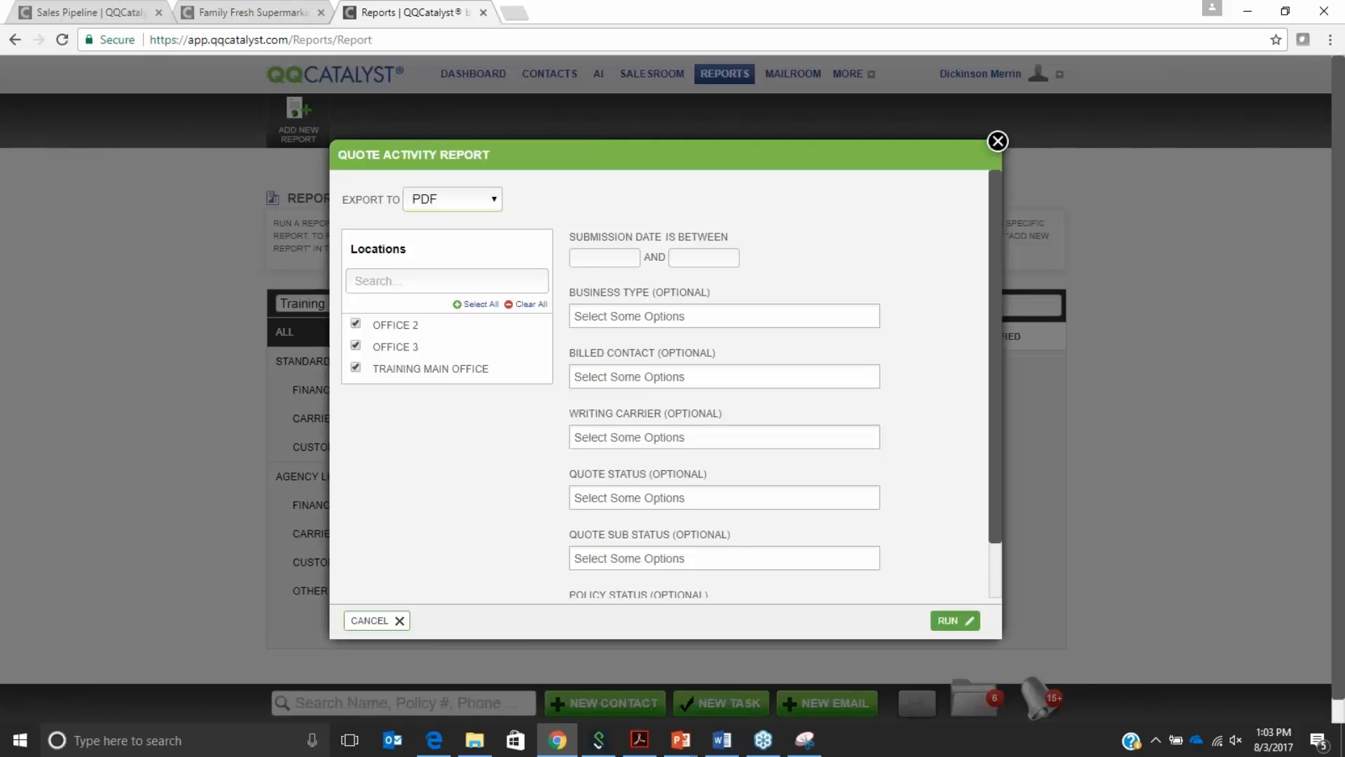
pyautogui.scroll(-2, 791, 423)
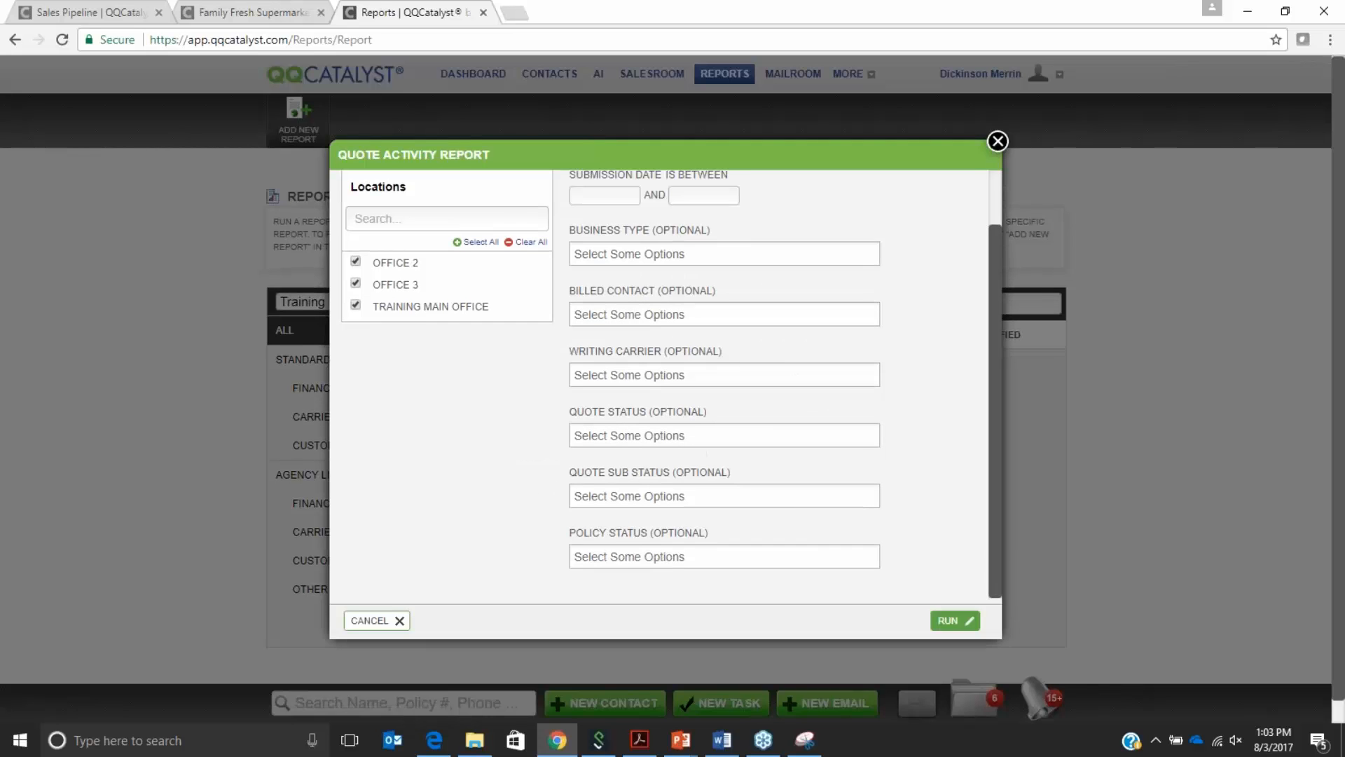
pyautogui.scroll(2, 671, 383)
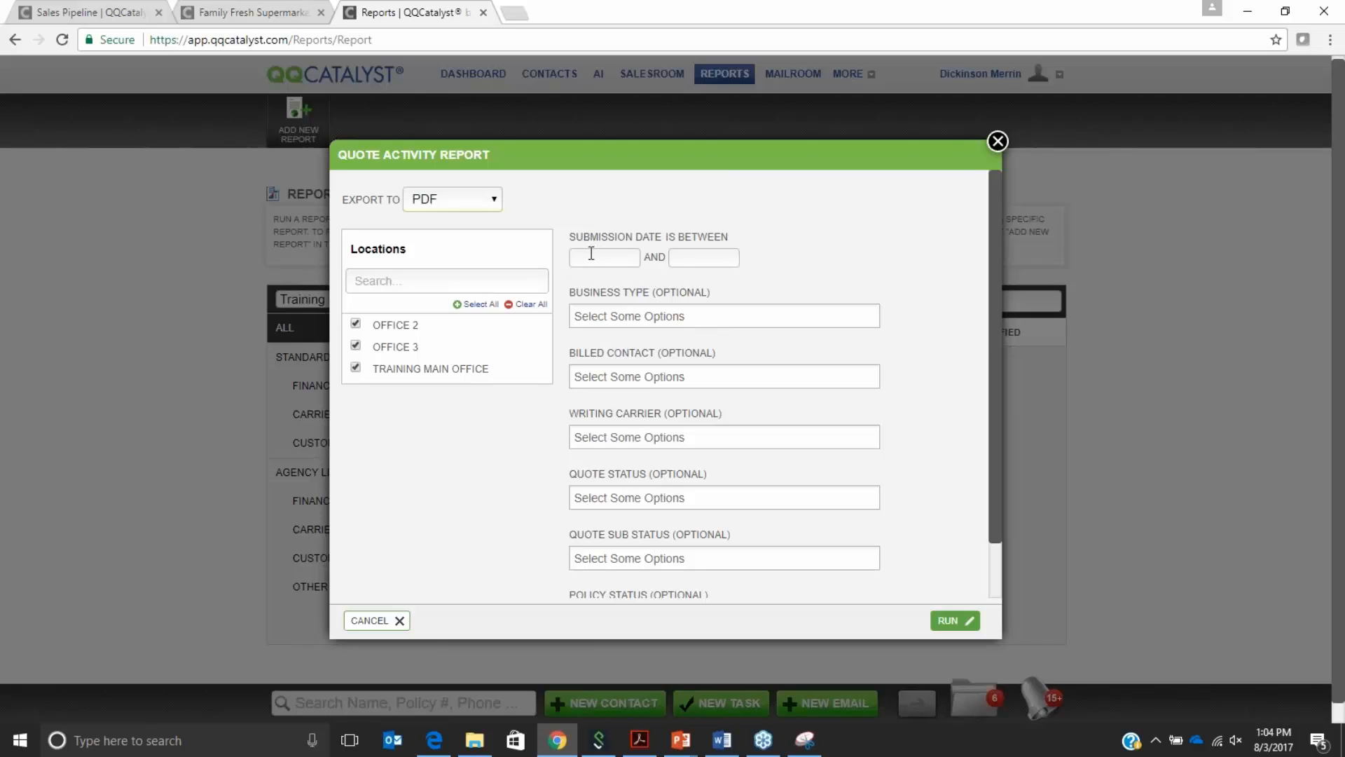
pyautogui.scroll(-2, 611, 272)
pyautogui.scroll(1, 611, 272)
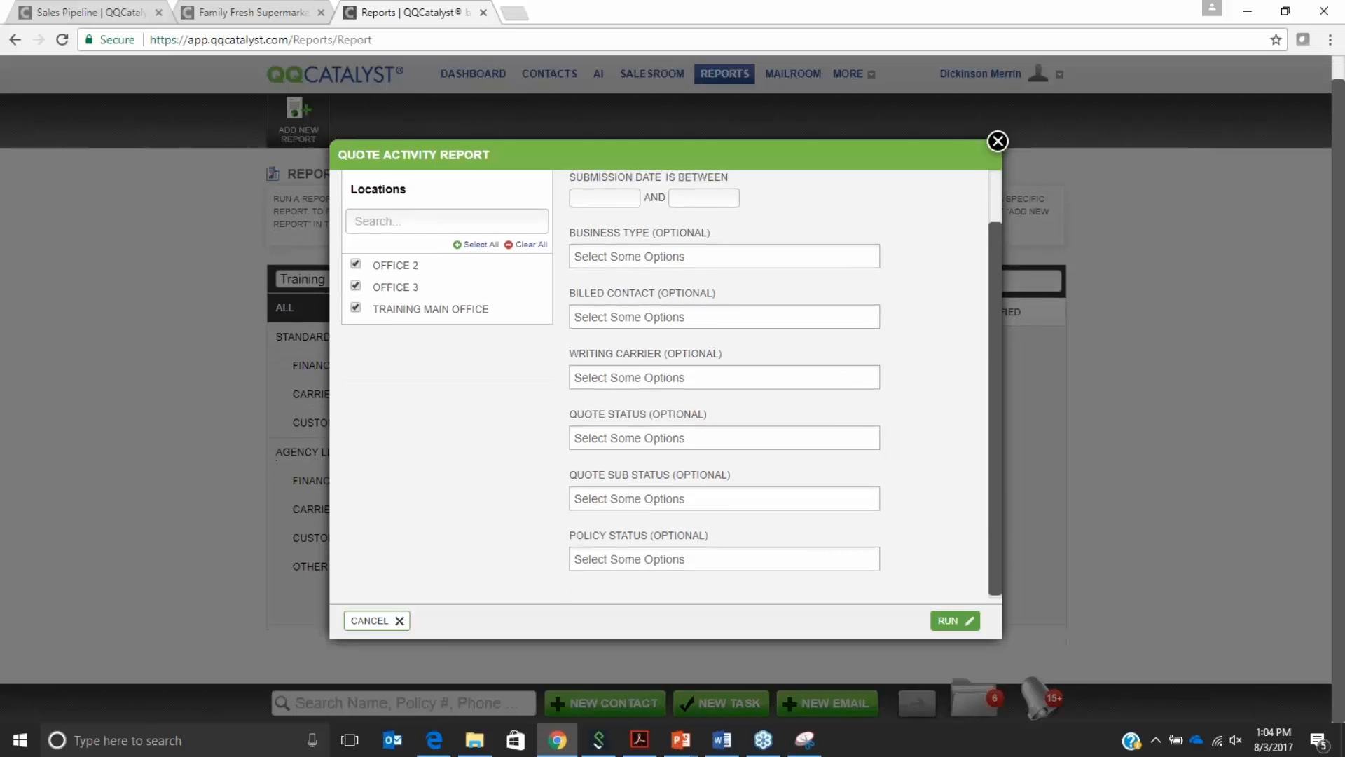
pyautogui.scroll(-1, 768, 384)
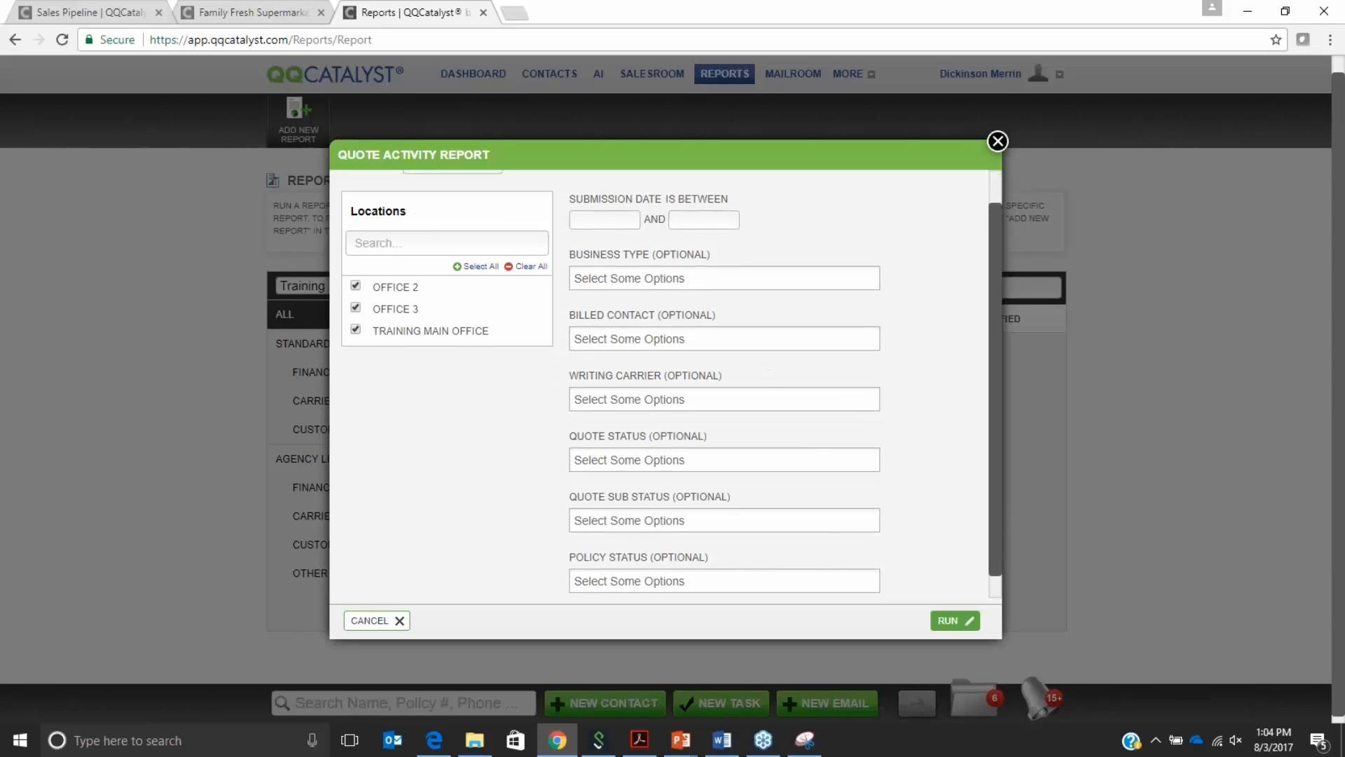
pyautogui.scroll(1, 755, 439)
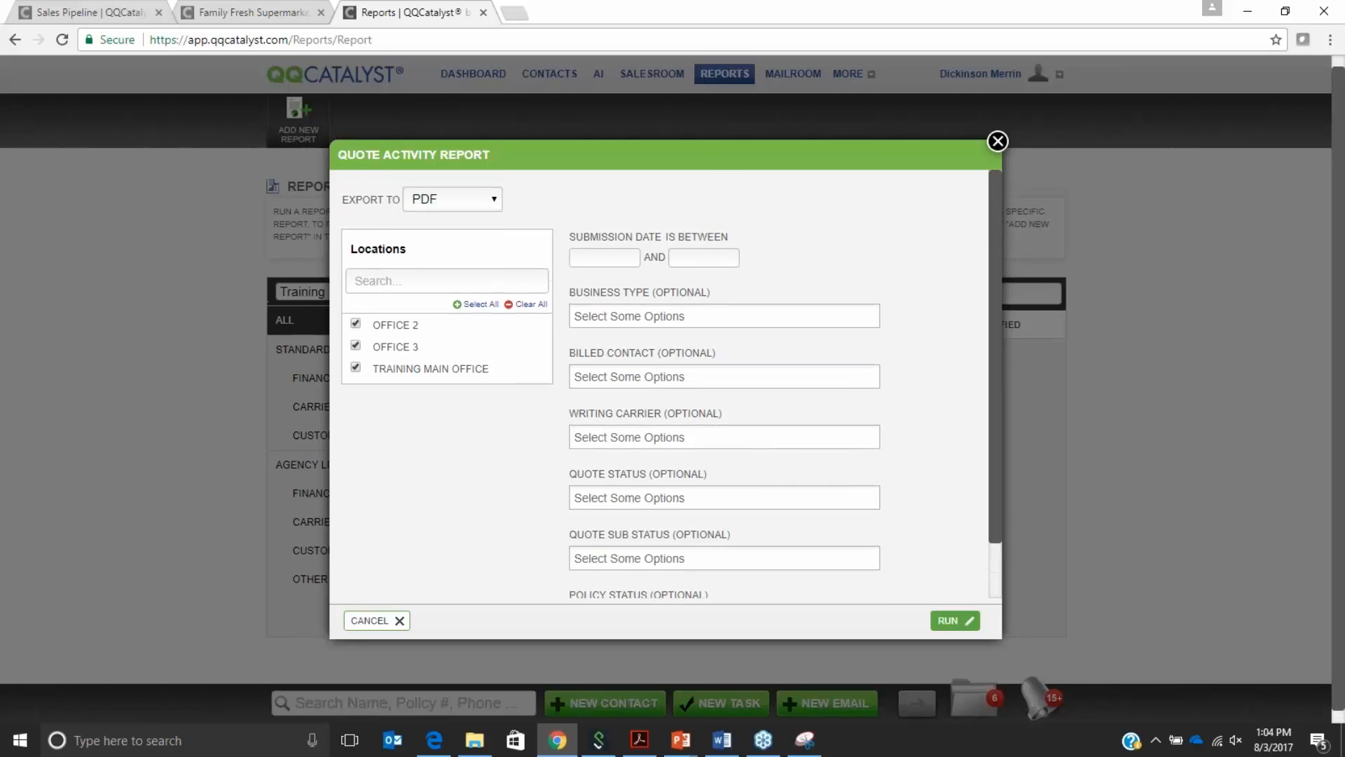
pyautogui.scroll(-2, 755, 439)
pyautogui.scroll(2, 619, 375)
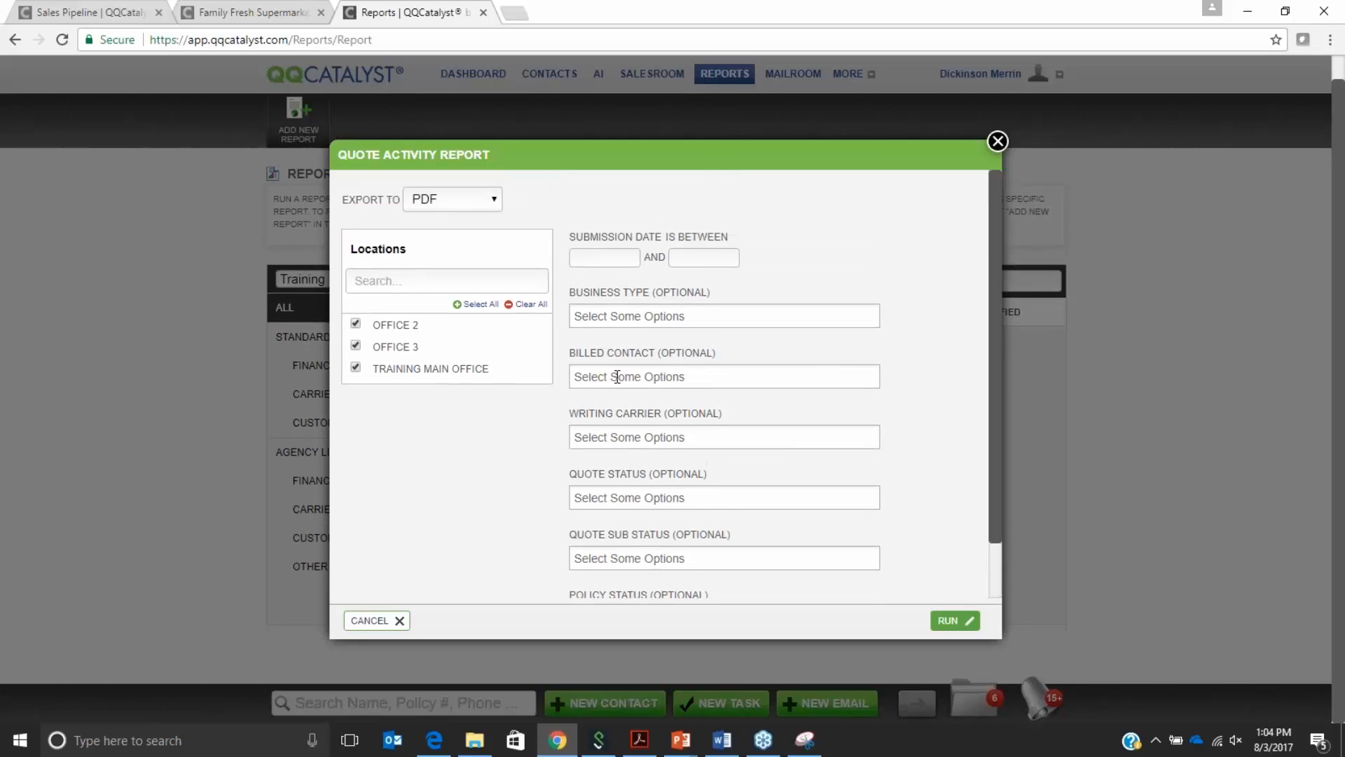
# - Run the Quote Activity Report for submission dates between 08/01/2017 and 08/31/2017
pyautogui.click(575, 255)
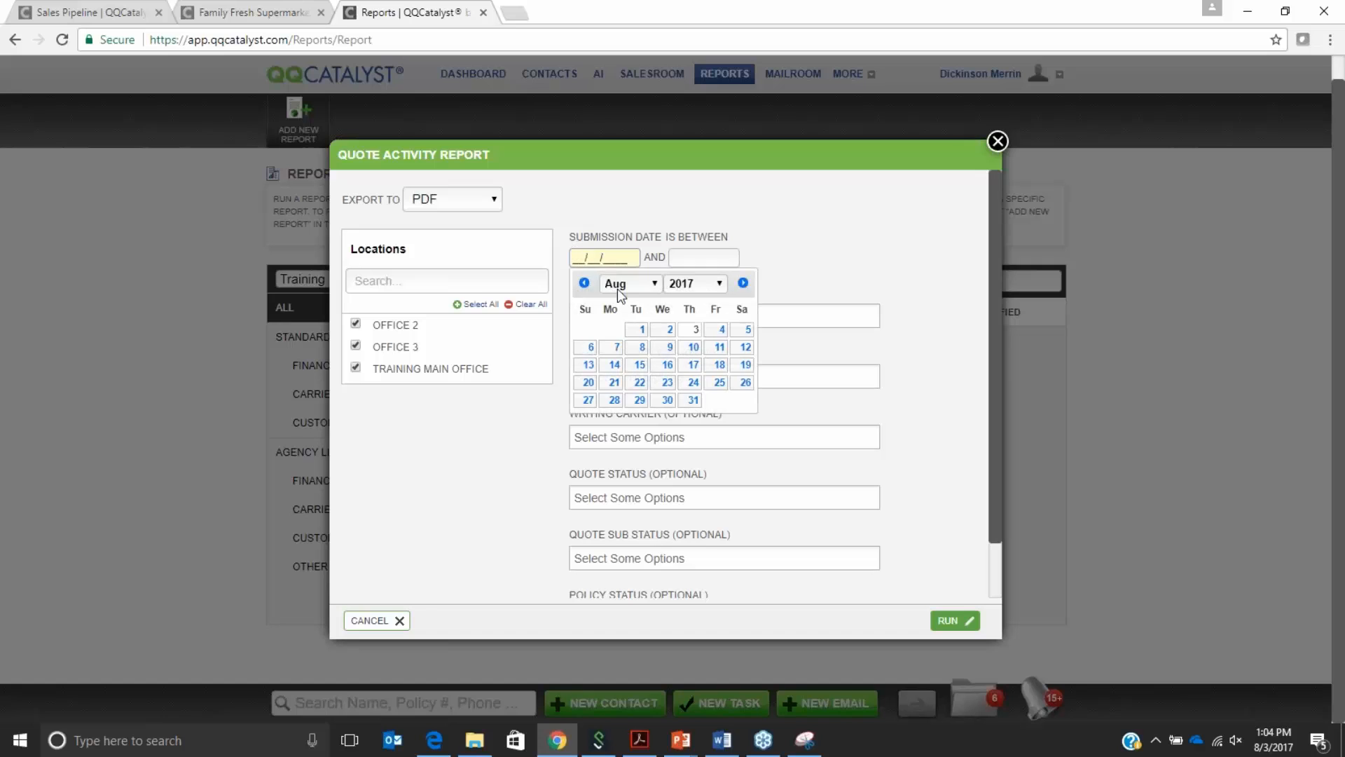
pyautogui.click(640, 332)
pyautogui.click(673, 257)
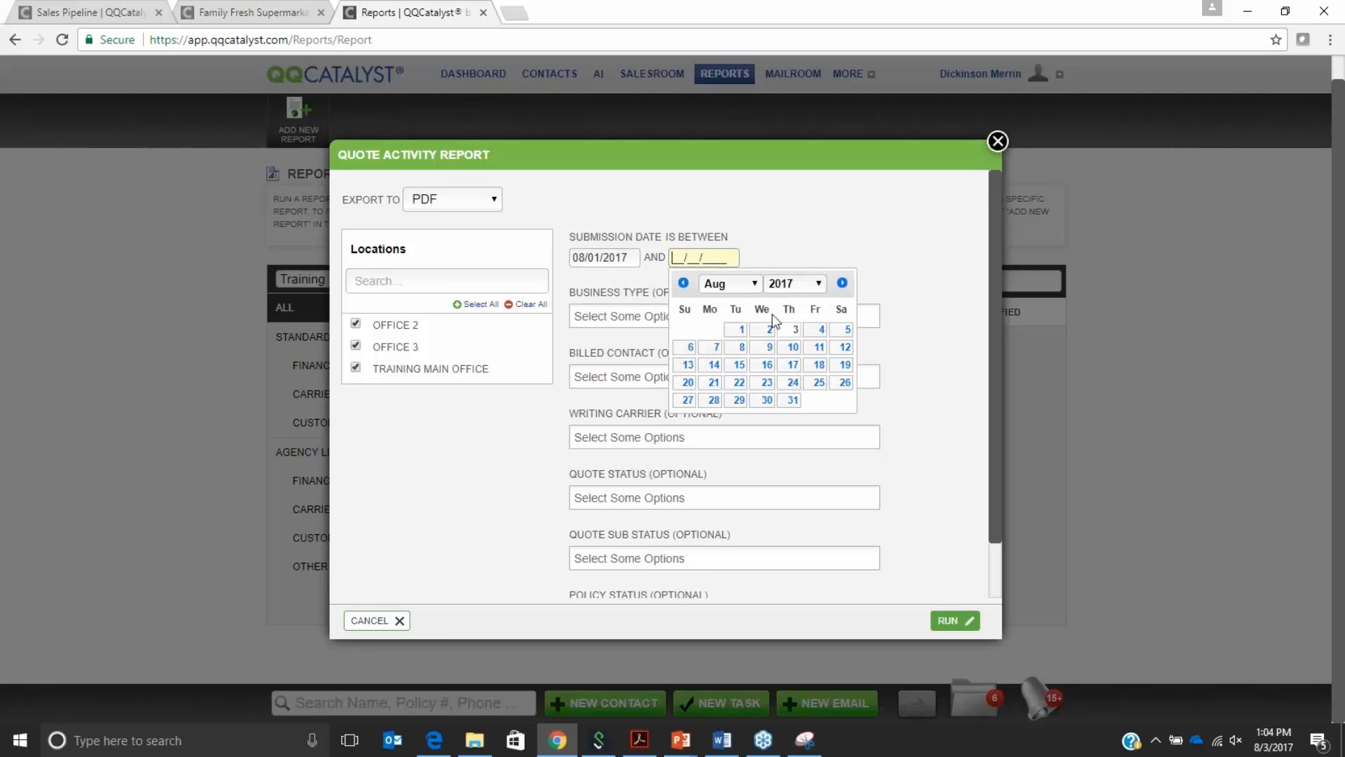
pyautogui.click(792, 399)
pyautogui.click(953, 620)
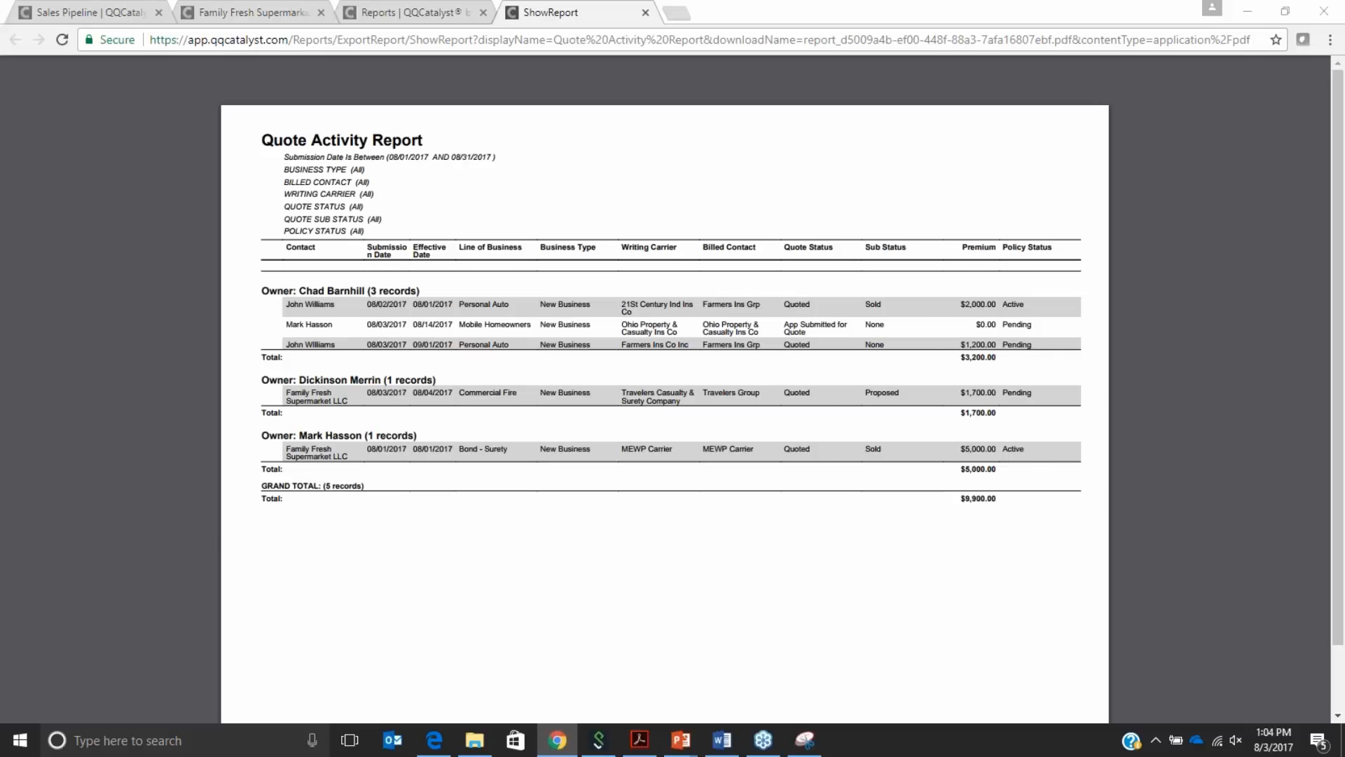
# - Switch to the "What's New in QQCatalyst 4.7" presentation in the PowerPoint editing window
pyautogui.hotkey('alt', 'Tab')
pyautogui.hotkey('alt', 'Tab')
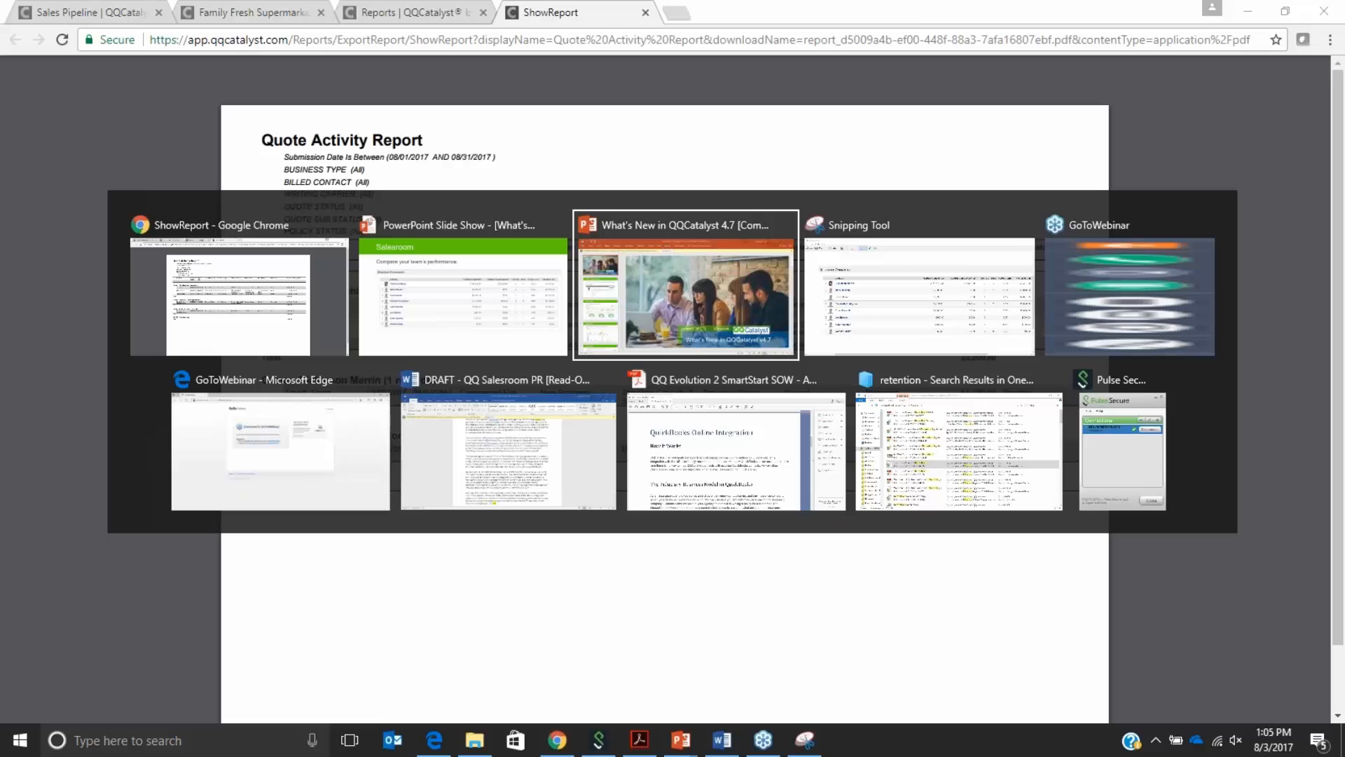
pyautogui.hotkey('alt', 'Tab')
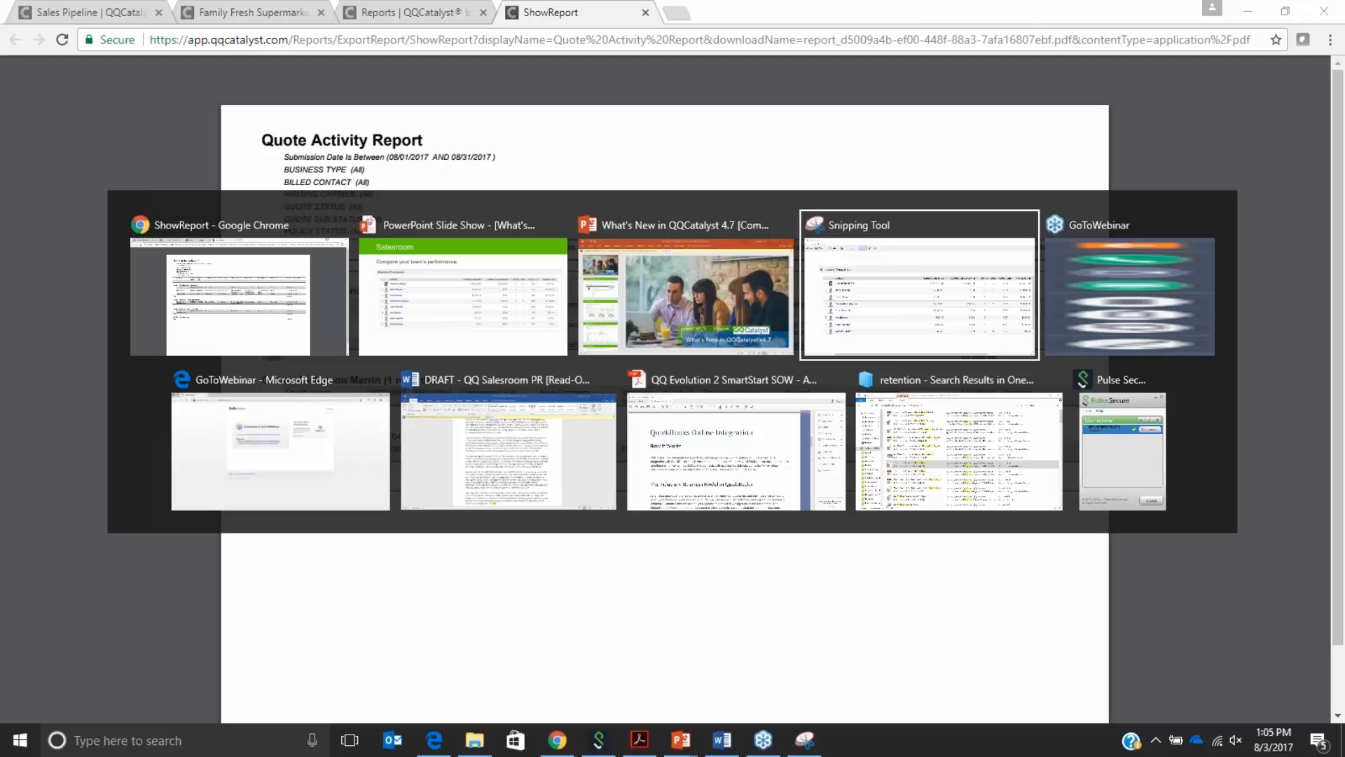
pyautogui.hotkey('alt', 'Tab')
pyautogui.hotkey('alt', 'Tab')
pyautogui.hotkey('alt', 'Tab')
pyautogui.hotkey('alt', 'Tab')
pyautogui.hotkey('alt', 'Tab')
pyautogui.hotkey('alt', 'Tab')
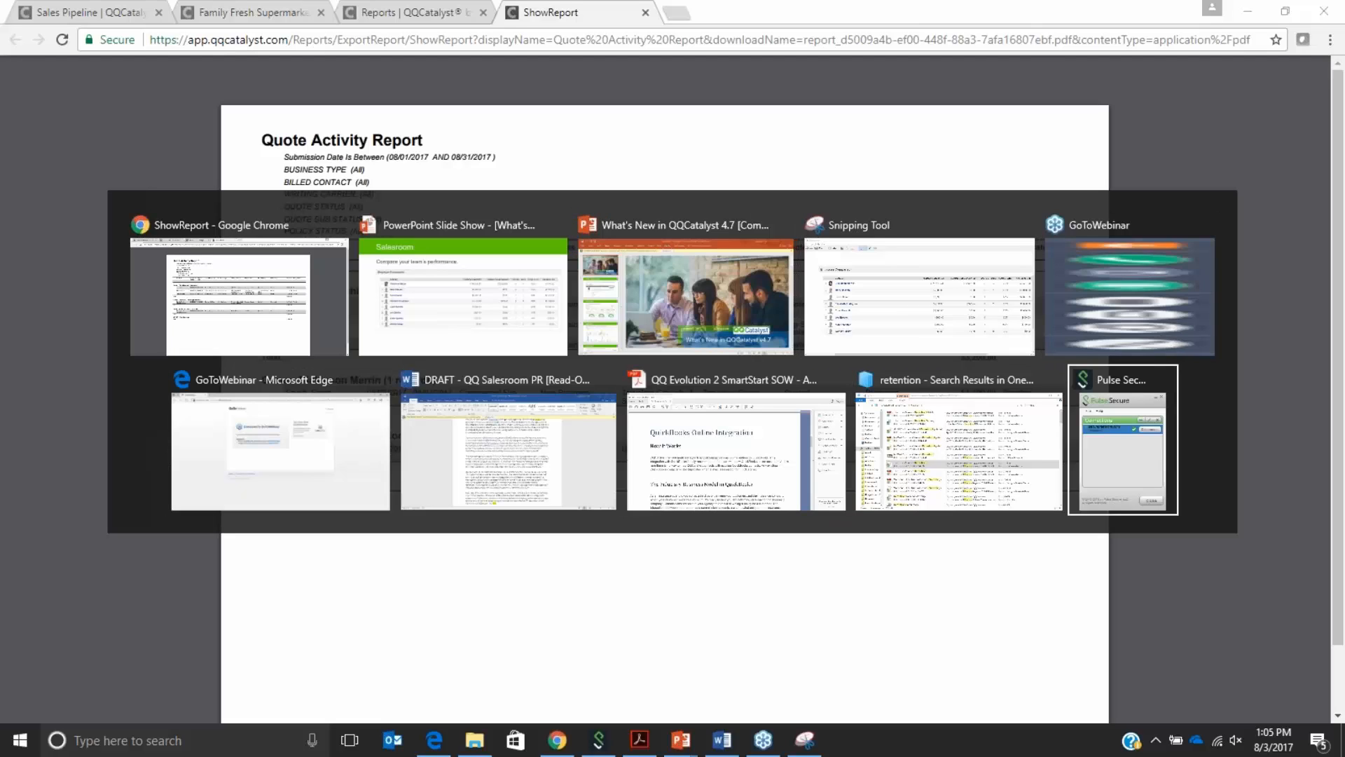
pyautogui.hotkey('alt', 'Tab')
pyautogui.hotkey('alt', 'Tab')
pyautogui.hotkey('alt', 'Tab')
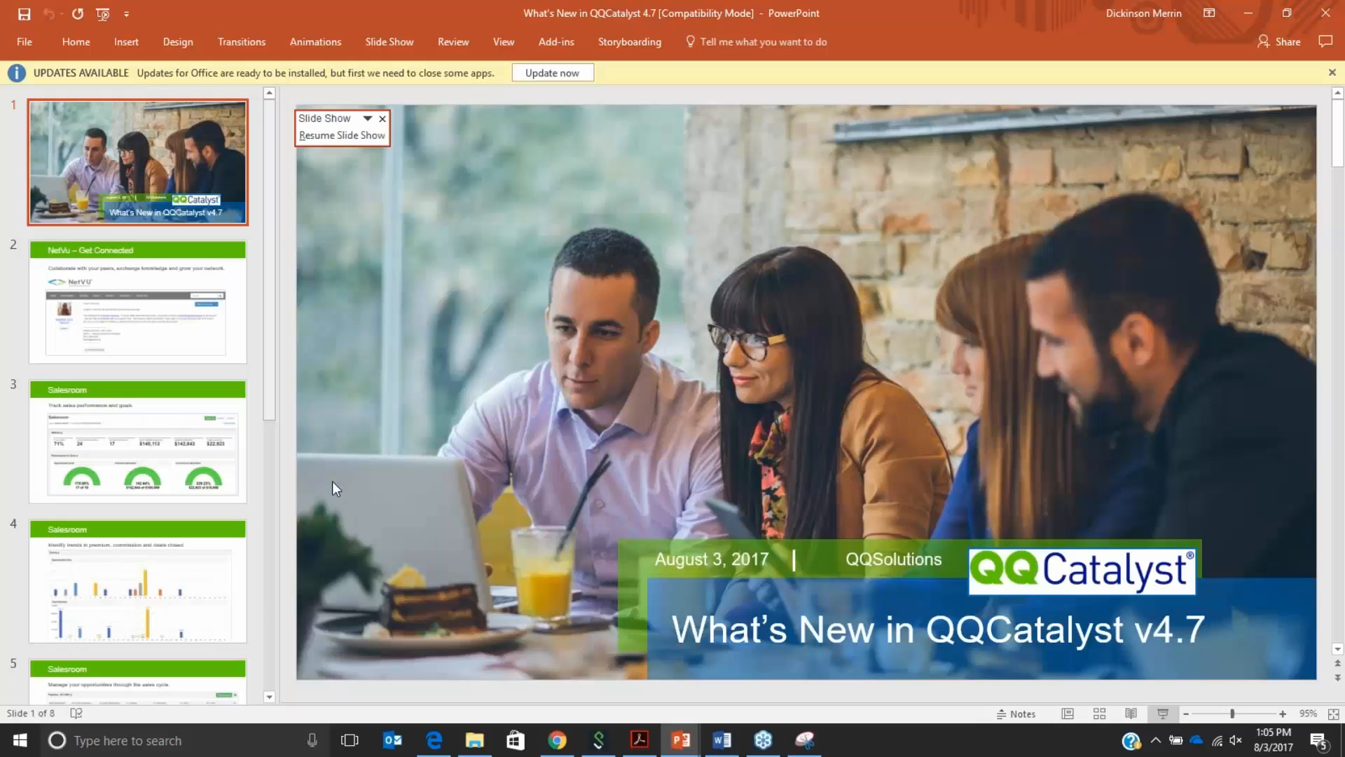
# - Select slide 8, "Let us help you grow your agency!!", and resume the slide show
pyautogui.scroll(-6, 180, 299)
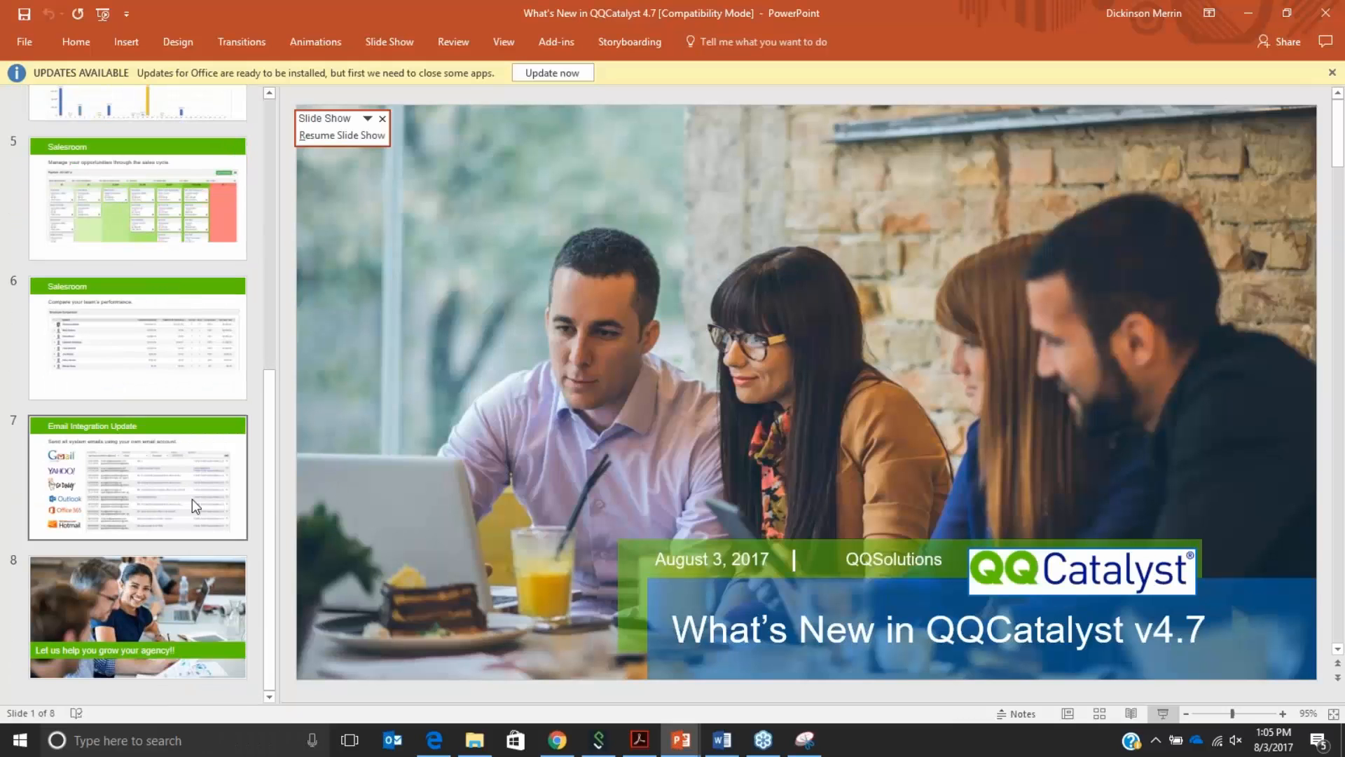
pyautogui.click(142, 620)
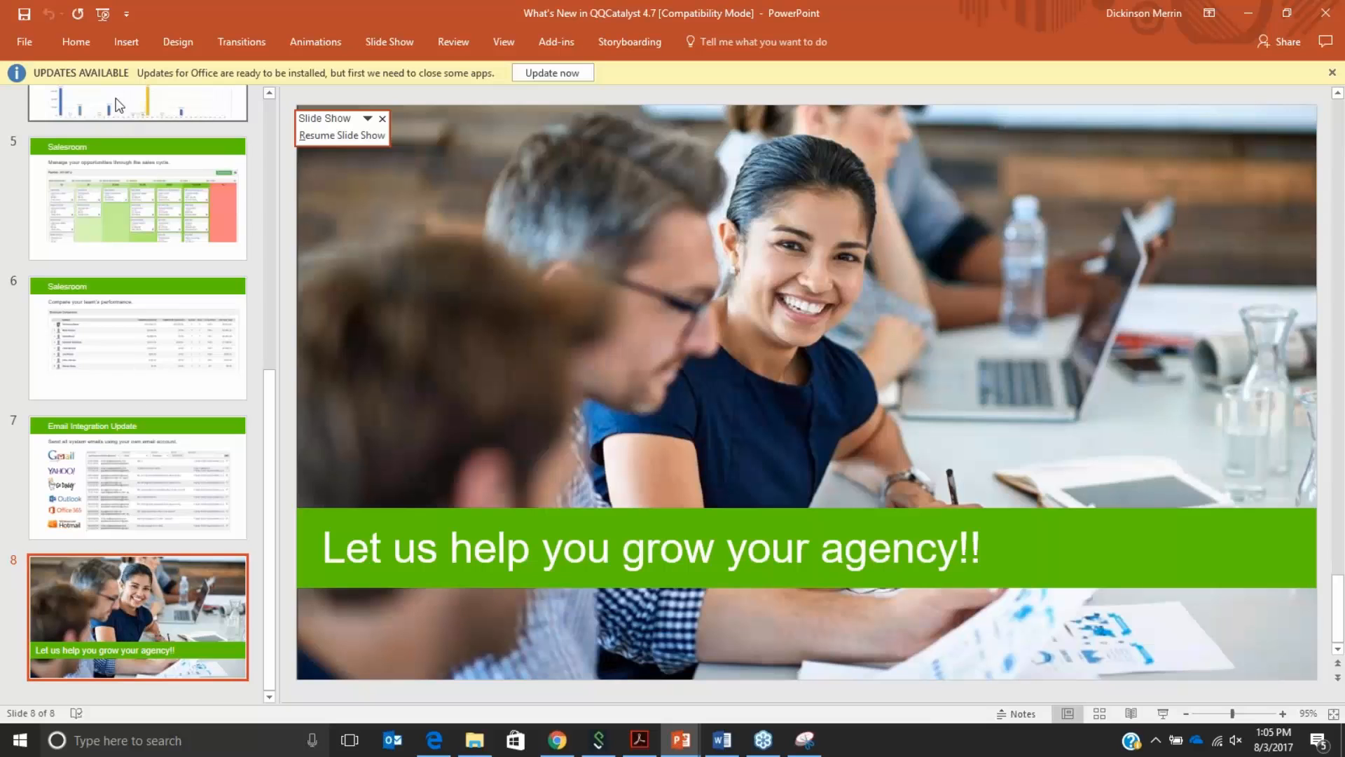
pyautogui.click(342, 135)
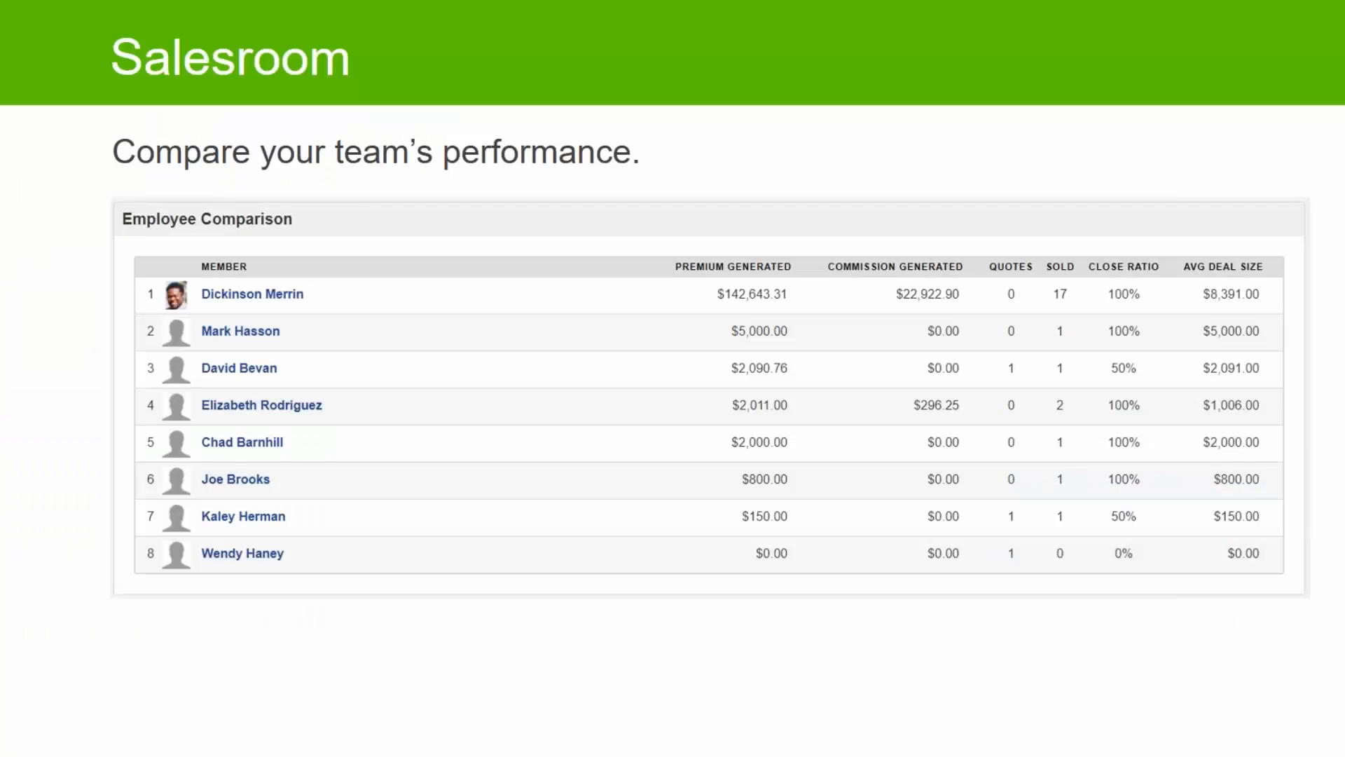